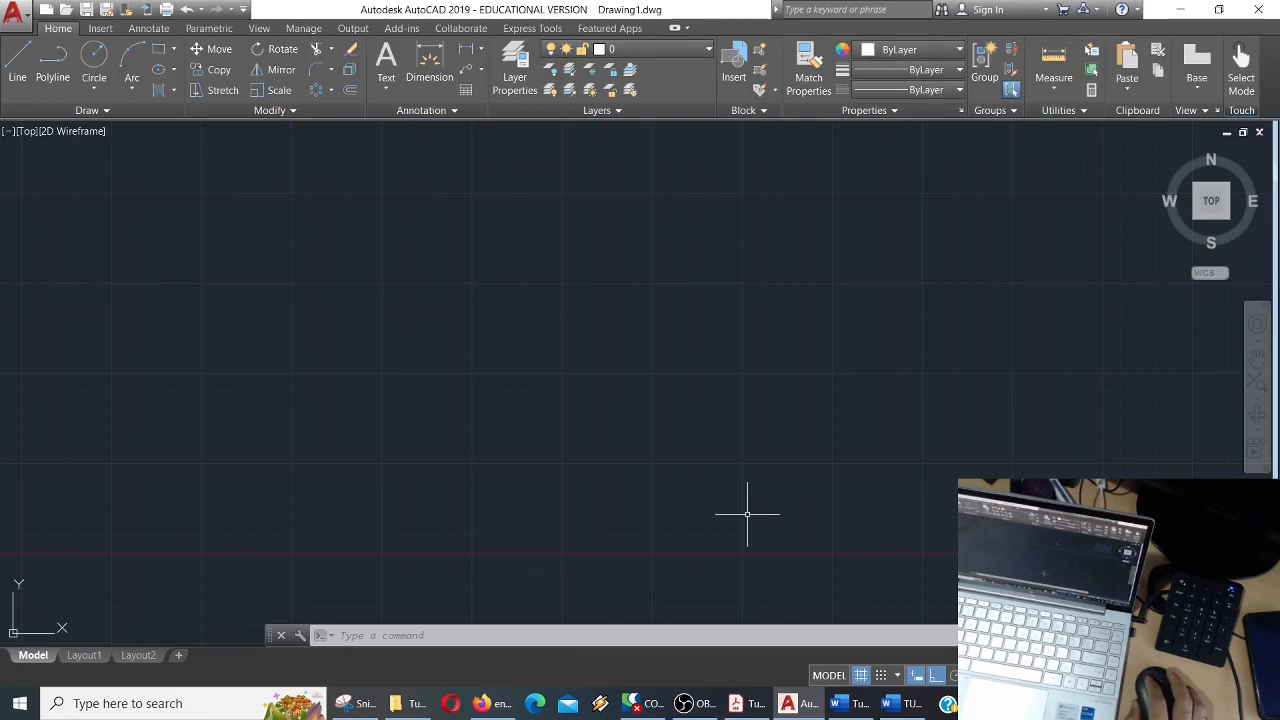
Snip the DN20 flange drawing from the Word document with Snipping Tool and paste it into the AutoCAD drawing as a reference image.
left_click(893, 705)
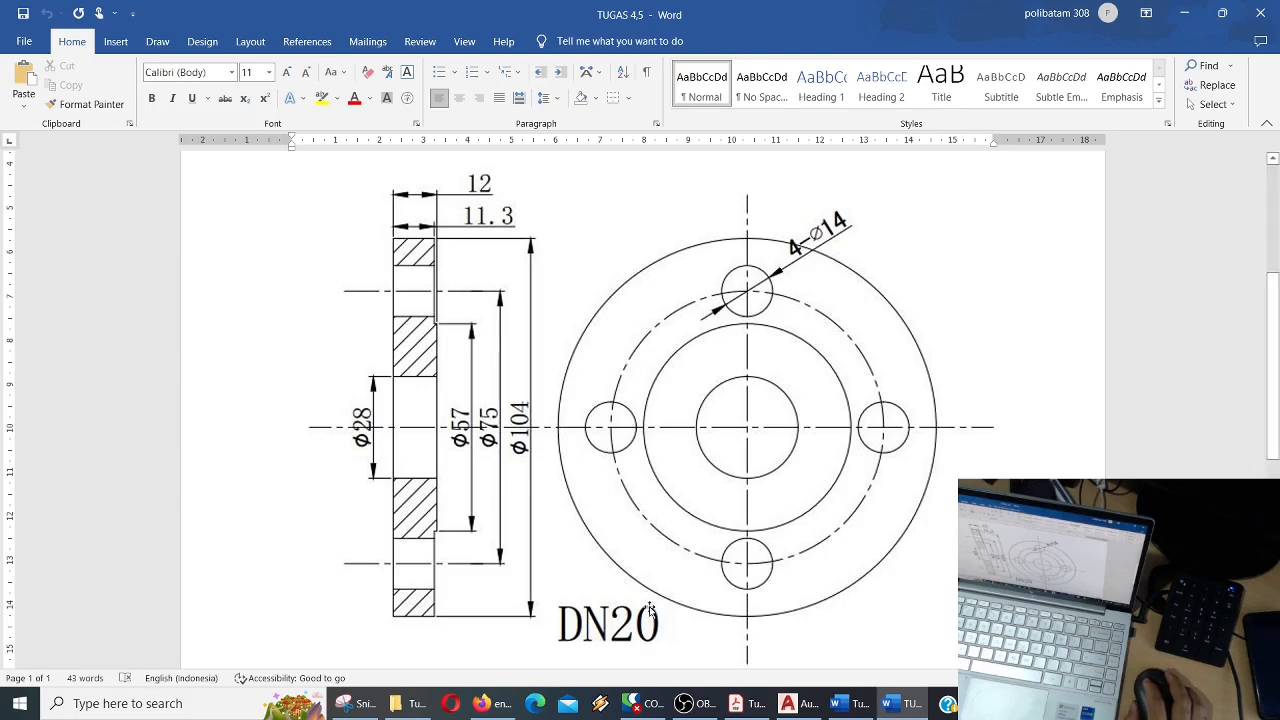
left_click(355, 703)
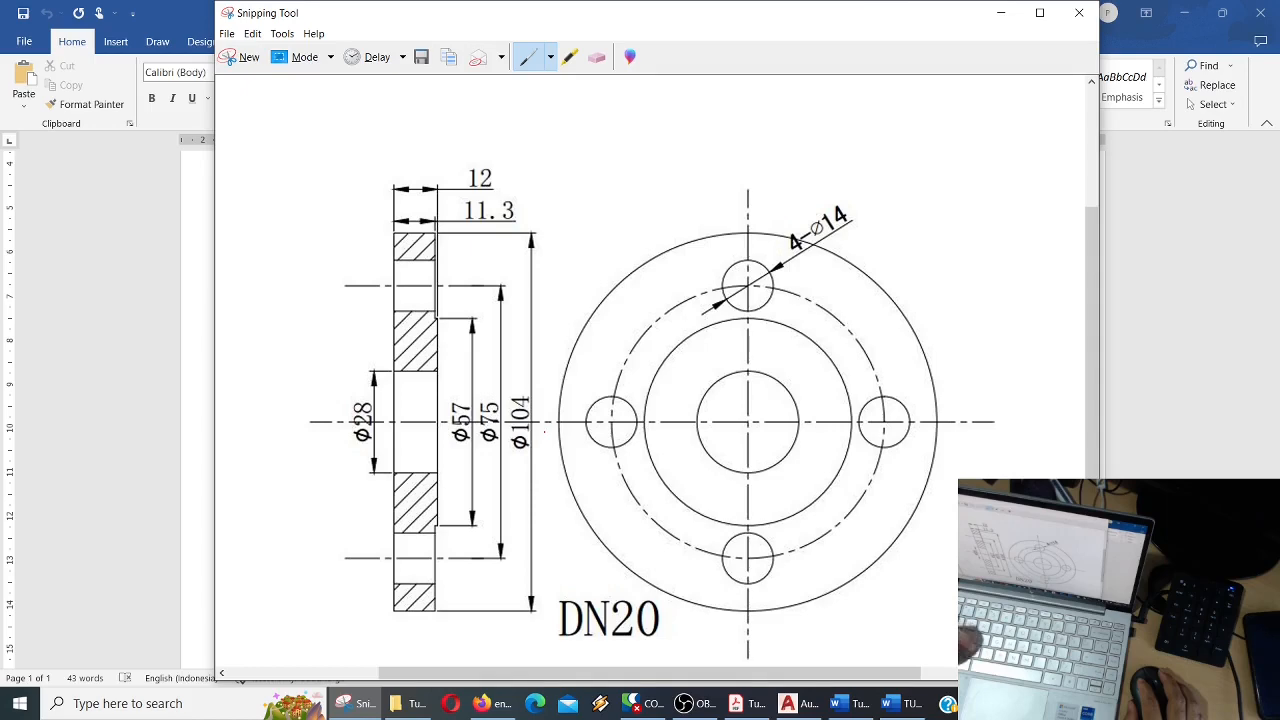
left_click(786, 704)
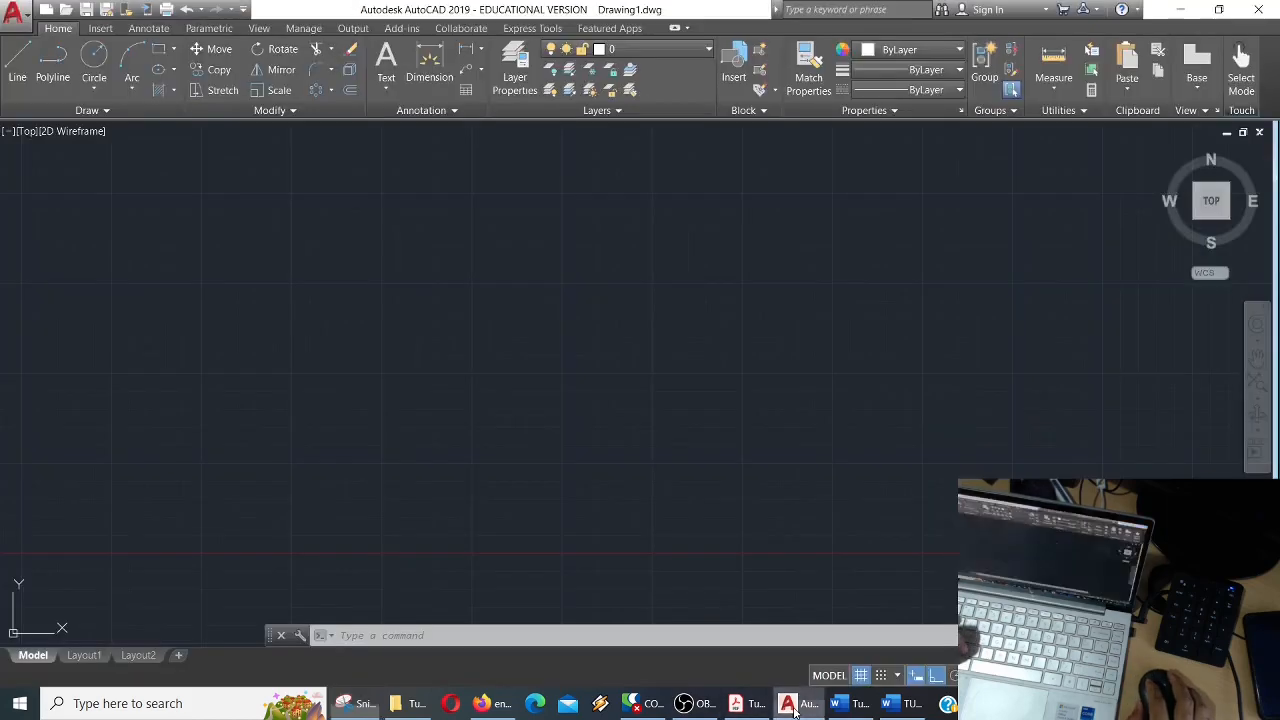
key("ctrl+v")
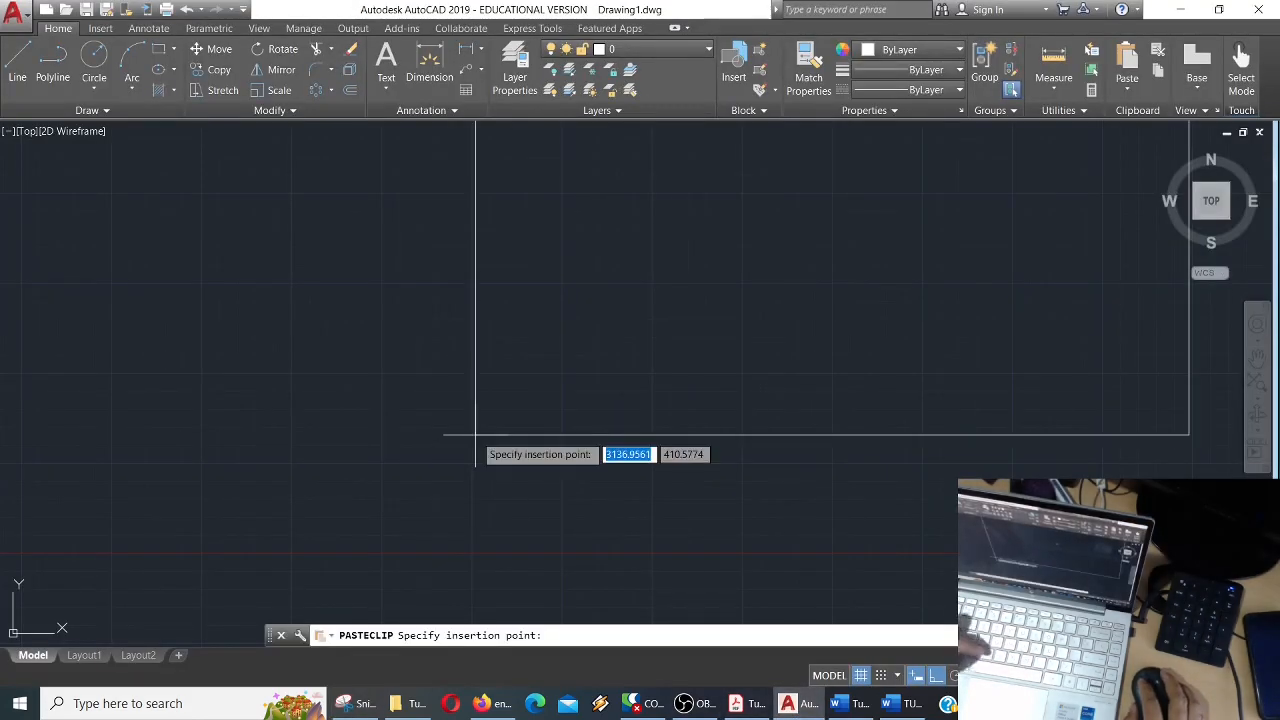
scroll(970, 438, "down", 5)
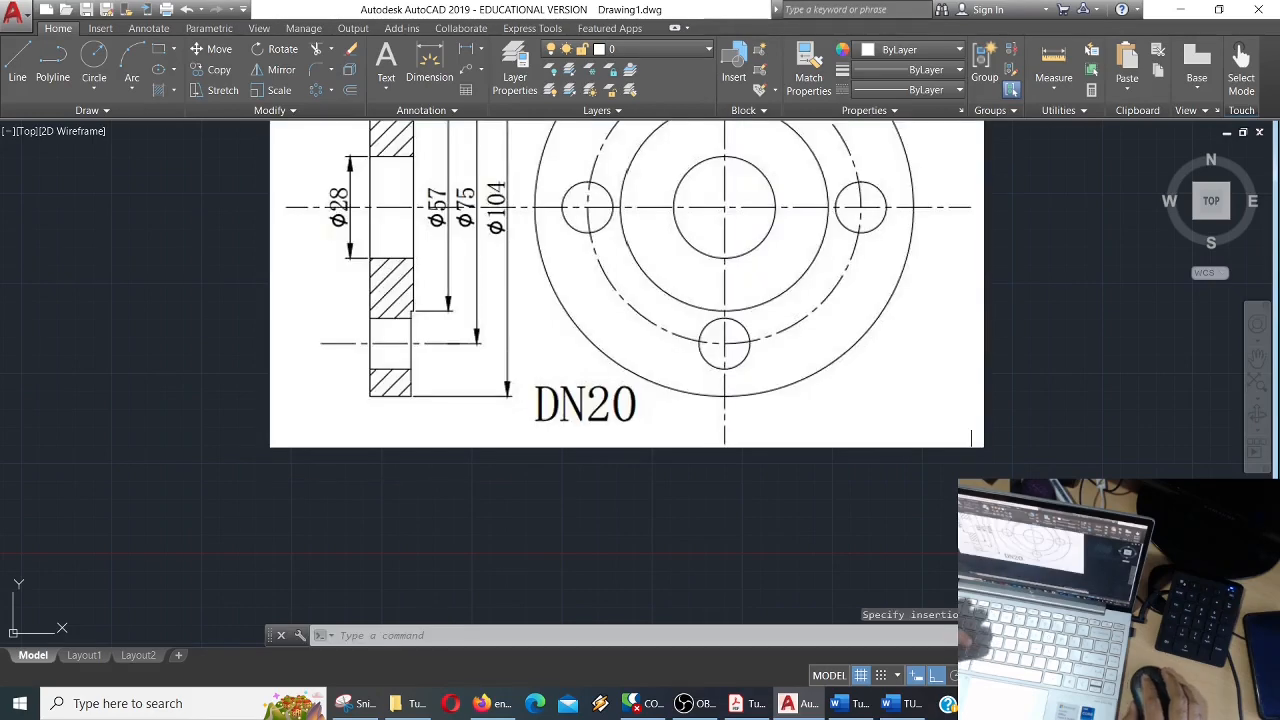
middle_click_drag(551, 334, 332, 410)
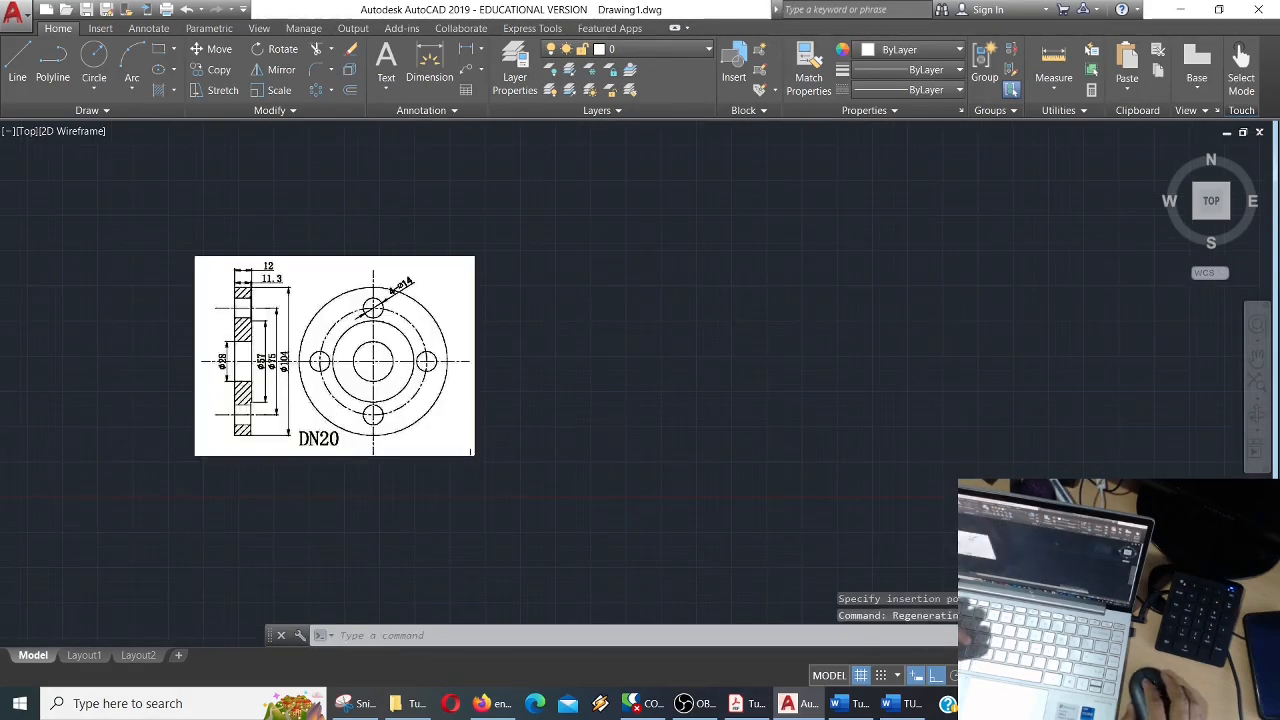
scroll(356, 385, "up", 2)
Check the length type, precision and insertion scale in the drawing units settings.
type("units")
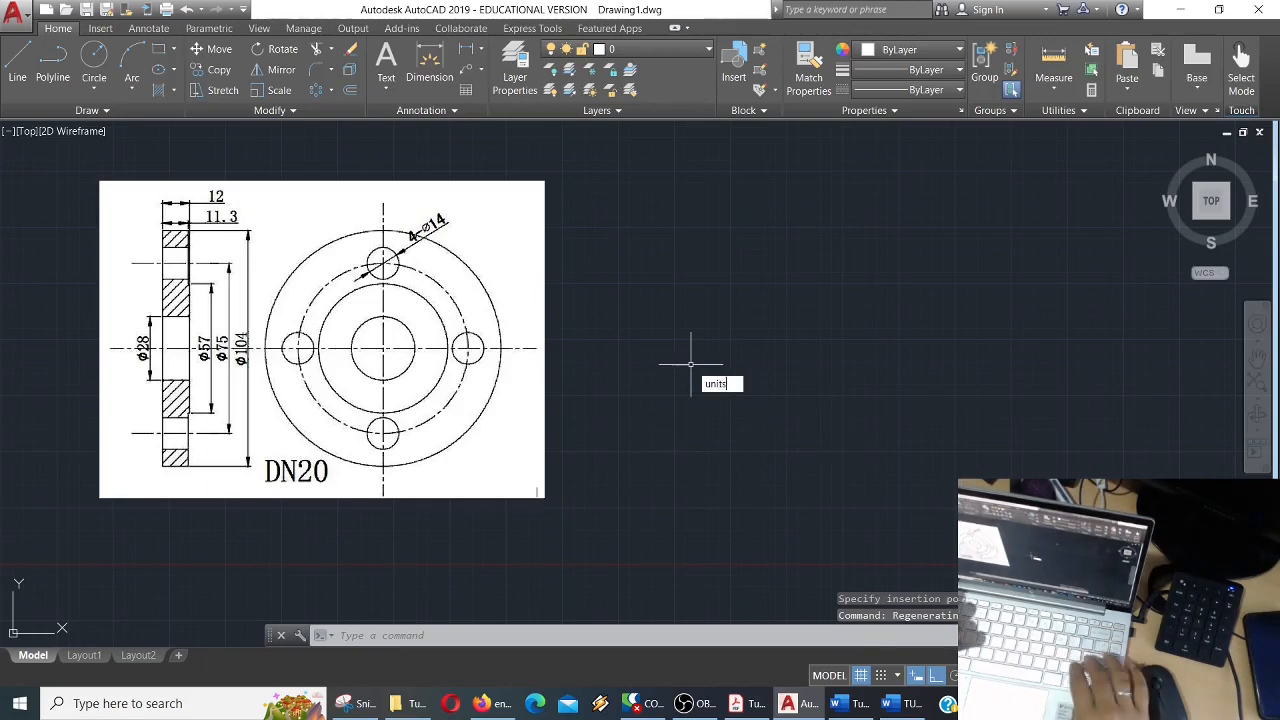
key("Return")
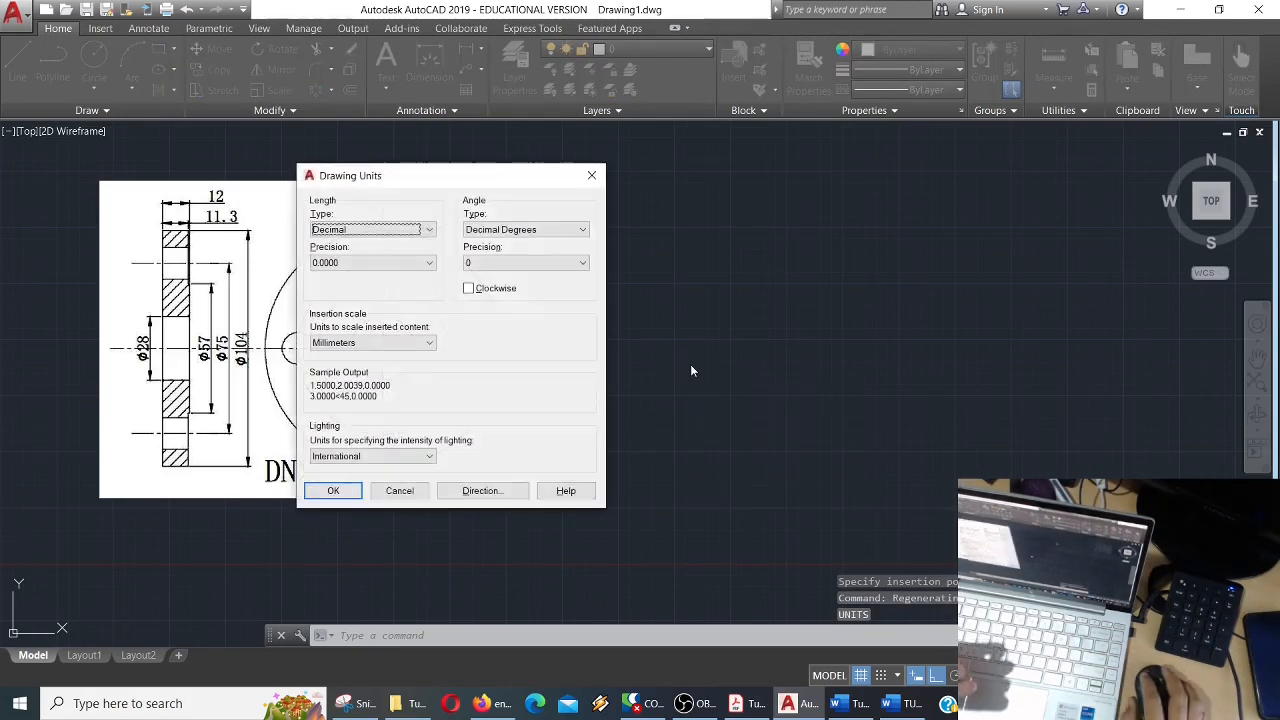
left_click(590, 175)
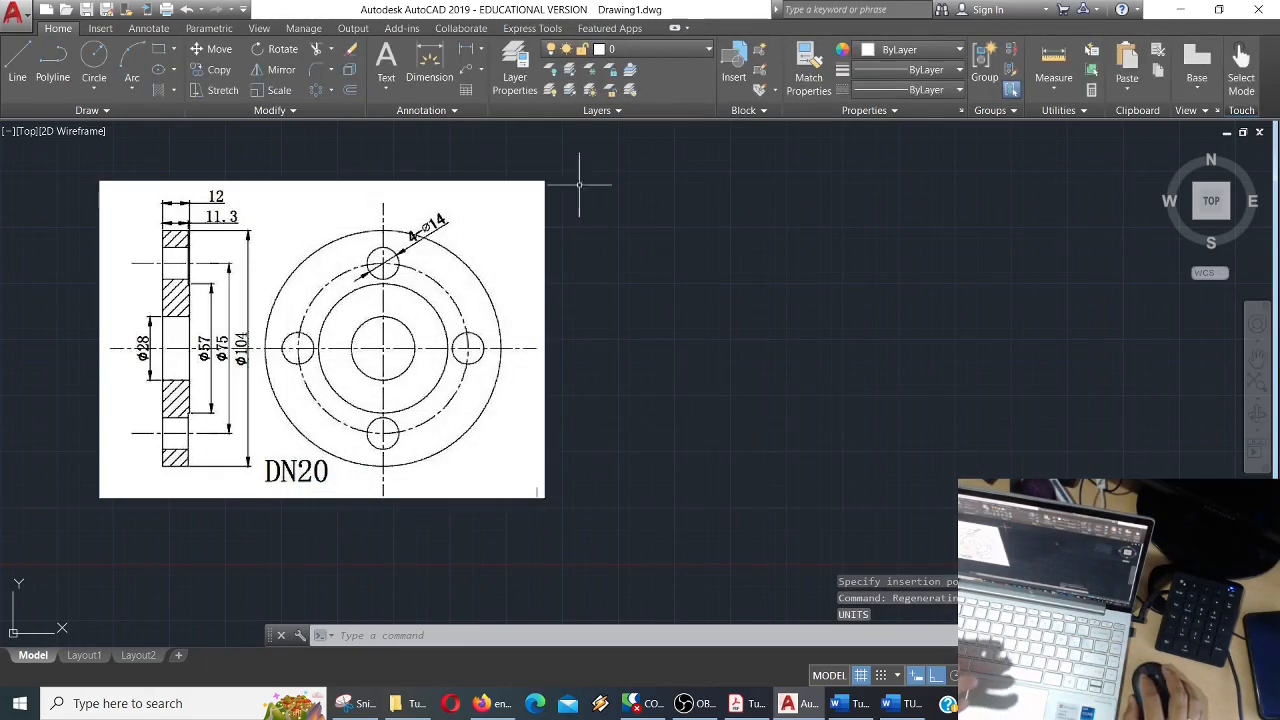
Draw a 28 mm diameter circle in the empty space to the right of the reference image.
middle_click_drag(550, 285, 572, 316)
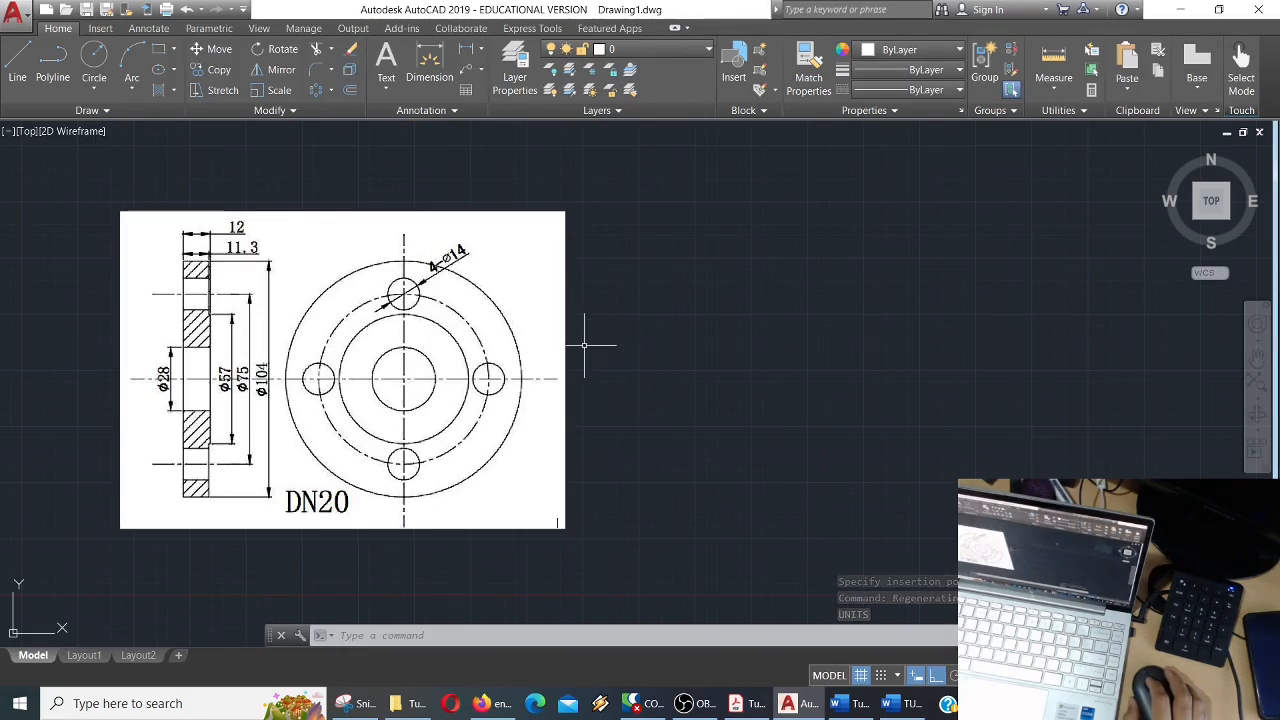
middle_click_drag(394, 364, 462, 393)
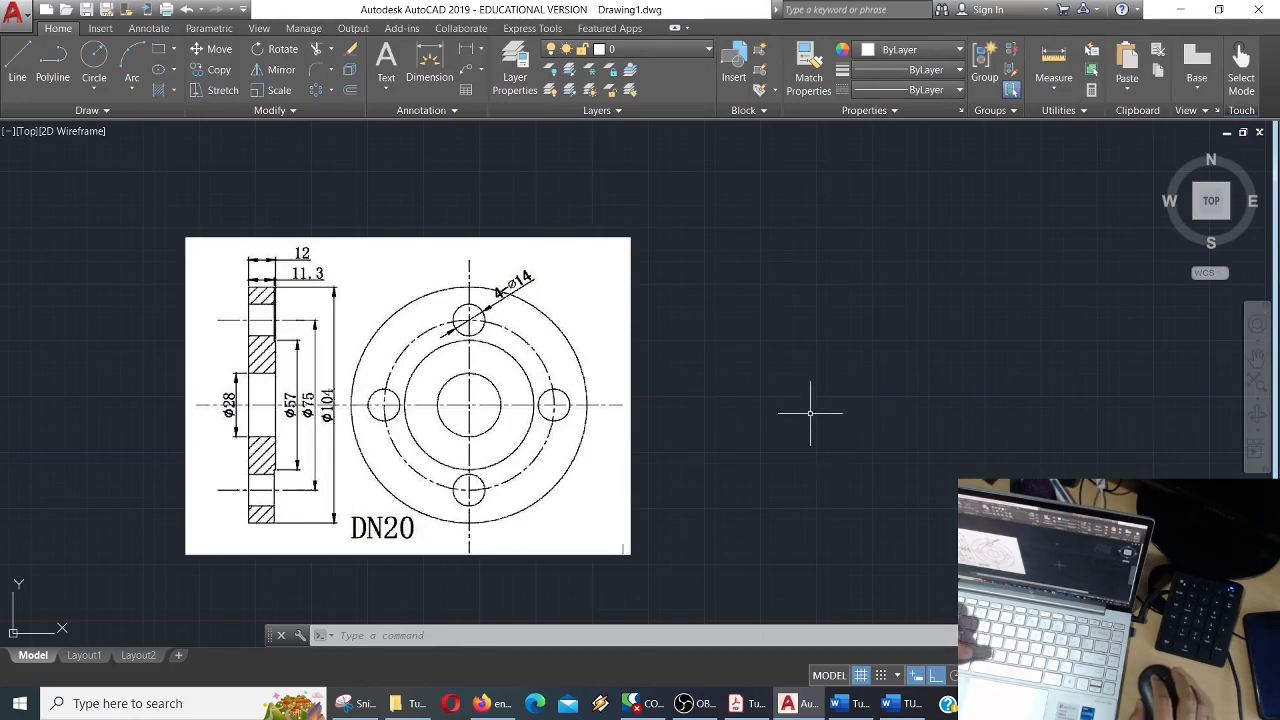
middle_click_drag(408, 396, 425, 403)
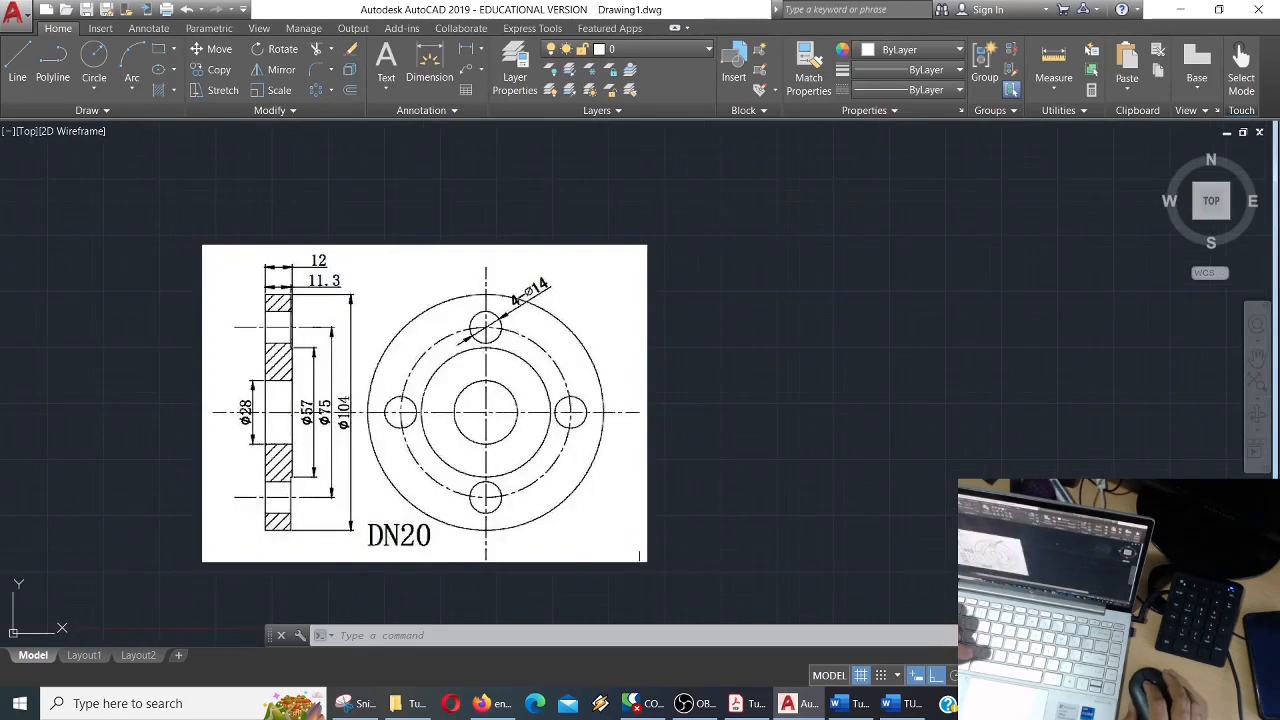
scroll(443, 392, "up", 2)
scroll(495, 393, "down", 2)
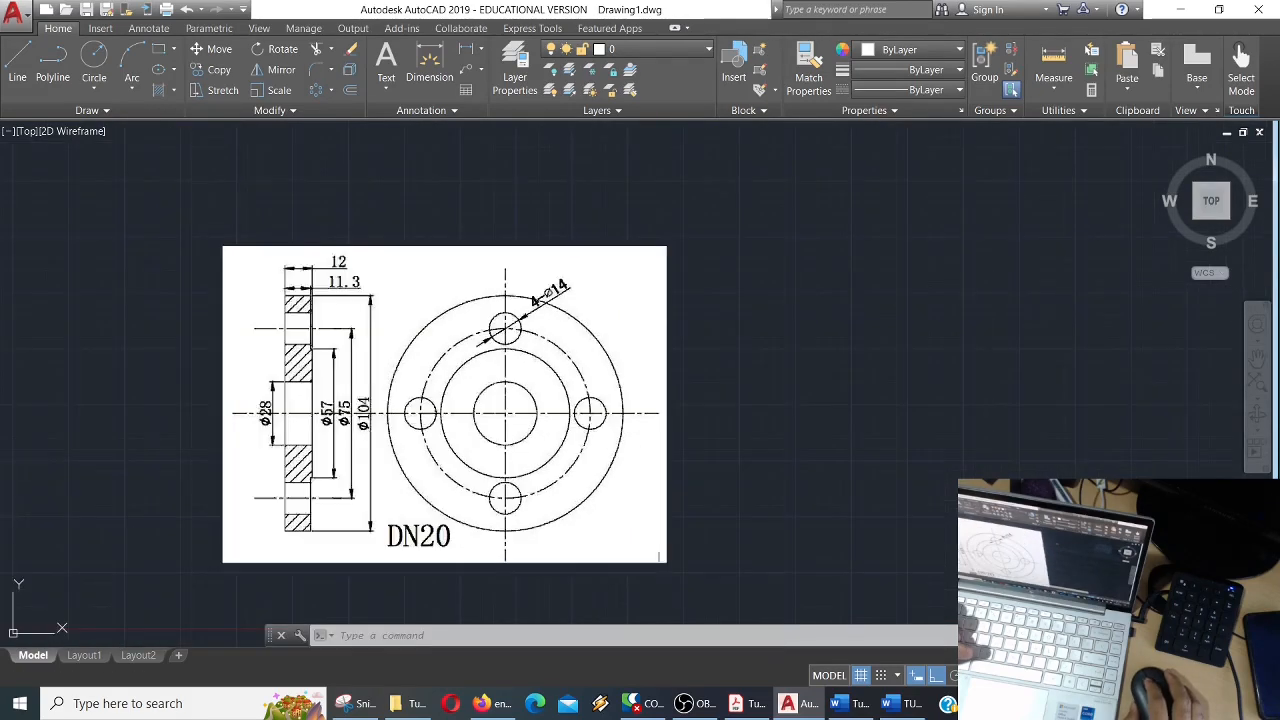
key("Return")
left_click(857, 406)
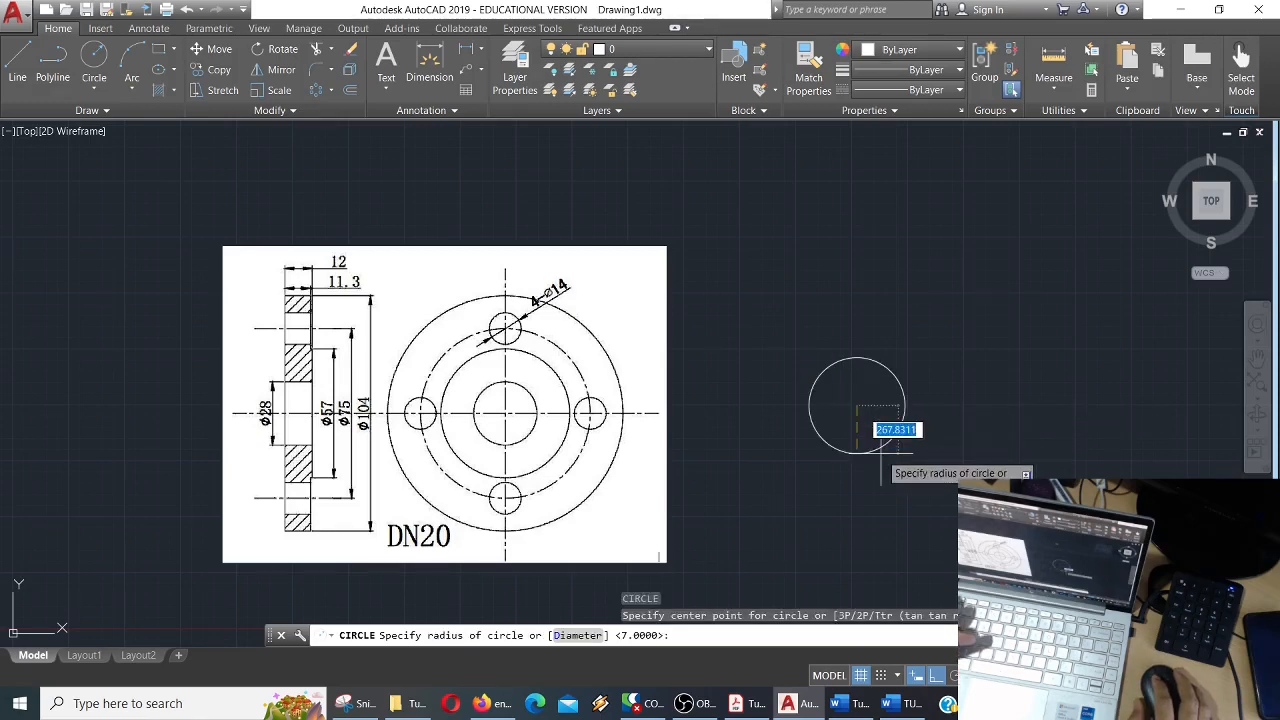
type("d")
key("Return")
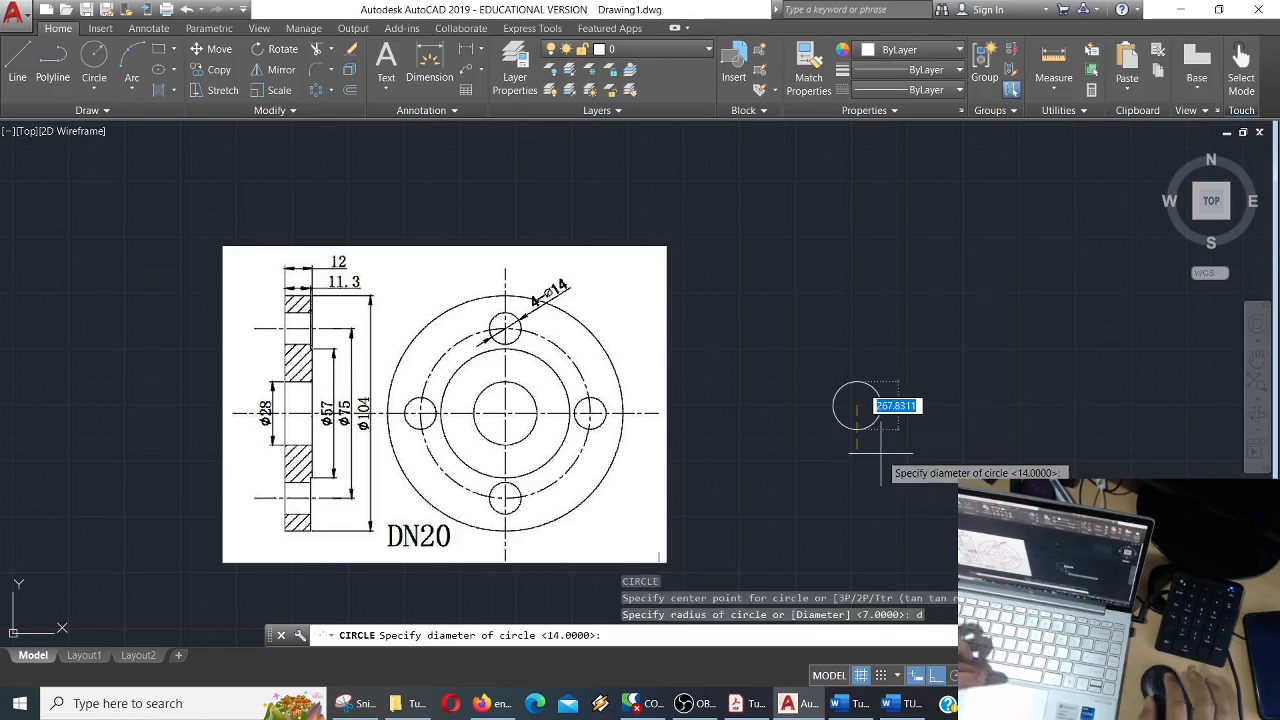
type("28")
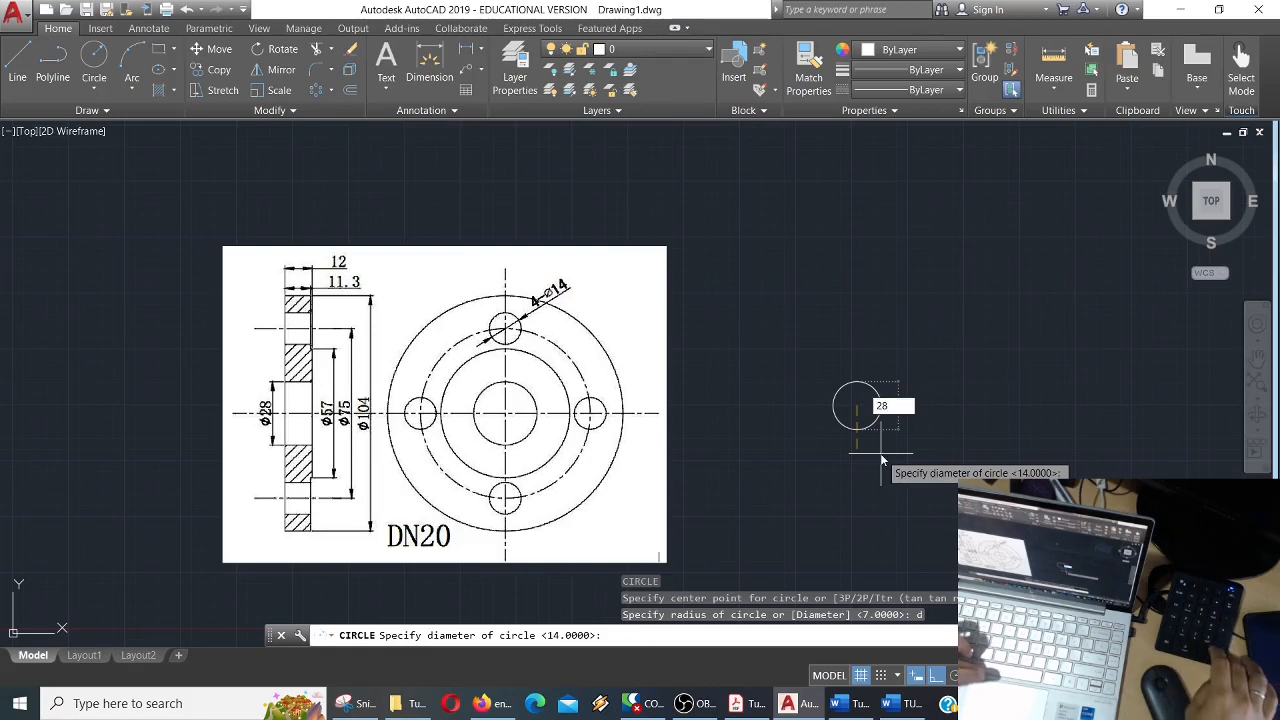
key("Return")
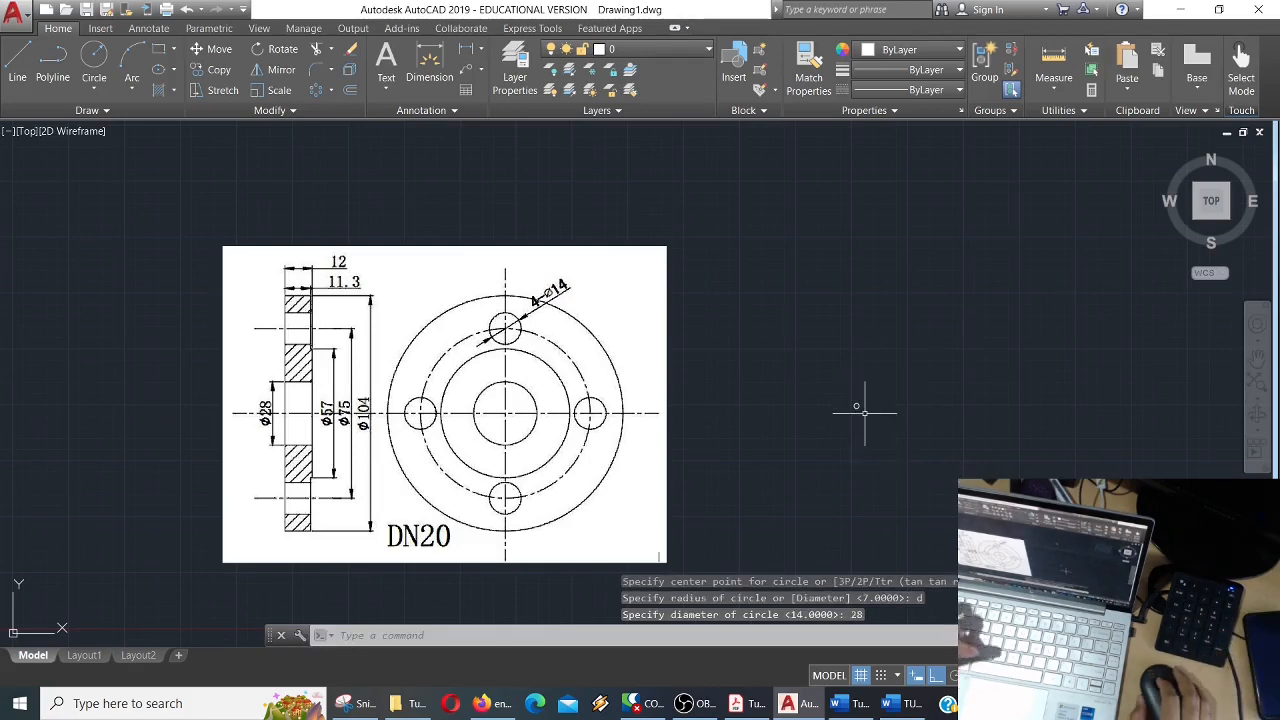
Draw a 57 mm diameter circle concentric with the 28 mm circle.
scroll(863, 411, "up", 2)
middle_click_drag(837, 414, 1057, 429)
scroll(1085, 430, "down", 1)
scroll(1067, 420, "down", 1)
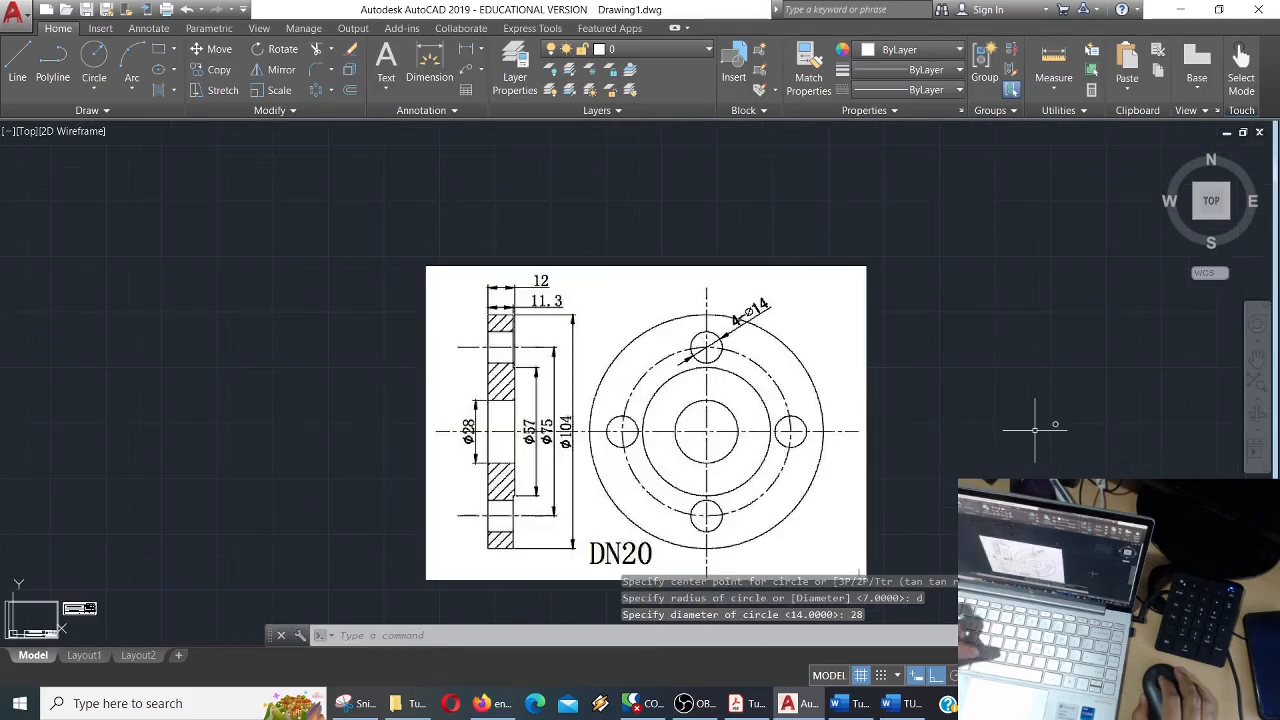
scroll(1050, 420, "up", 1)
type("c")
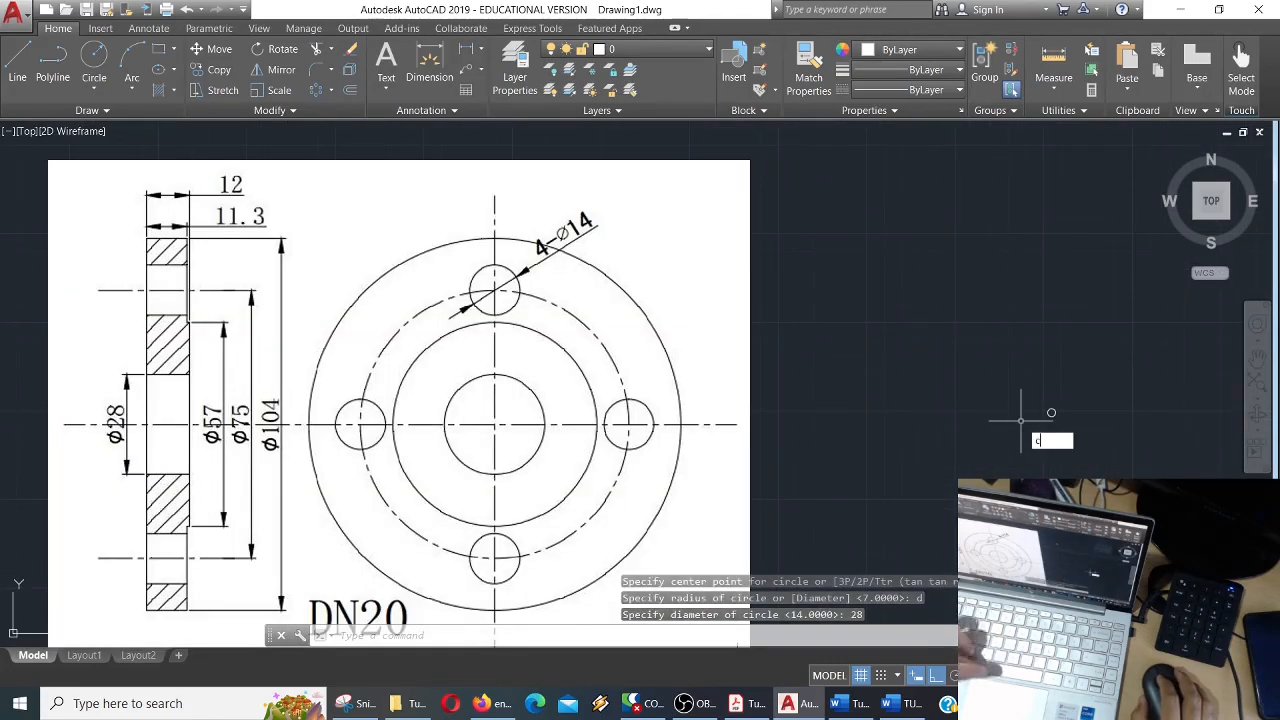
key("Return")
scroll(1050, 412, "up", 4)
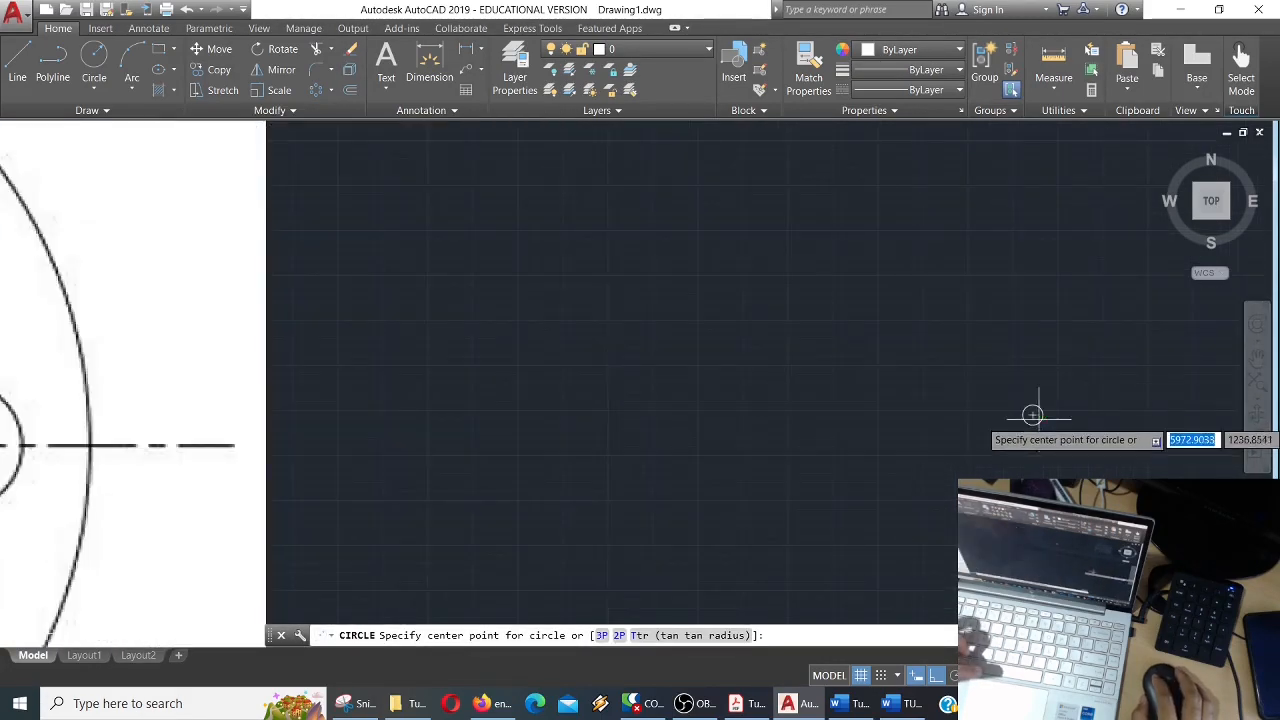
left_click(1033, 414)
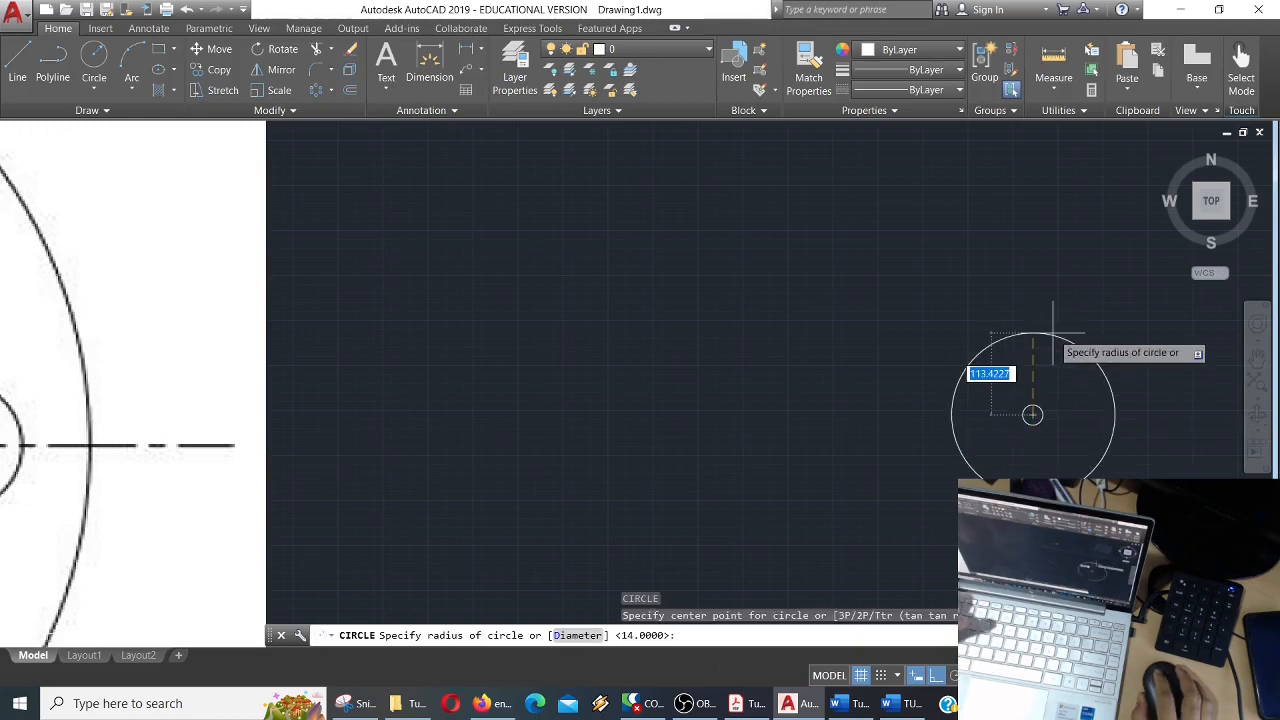
type("d")
key("Return")
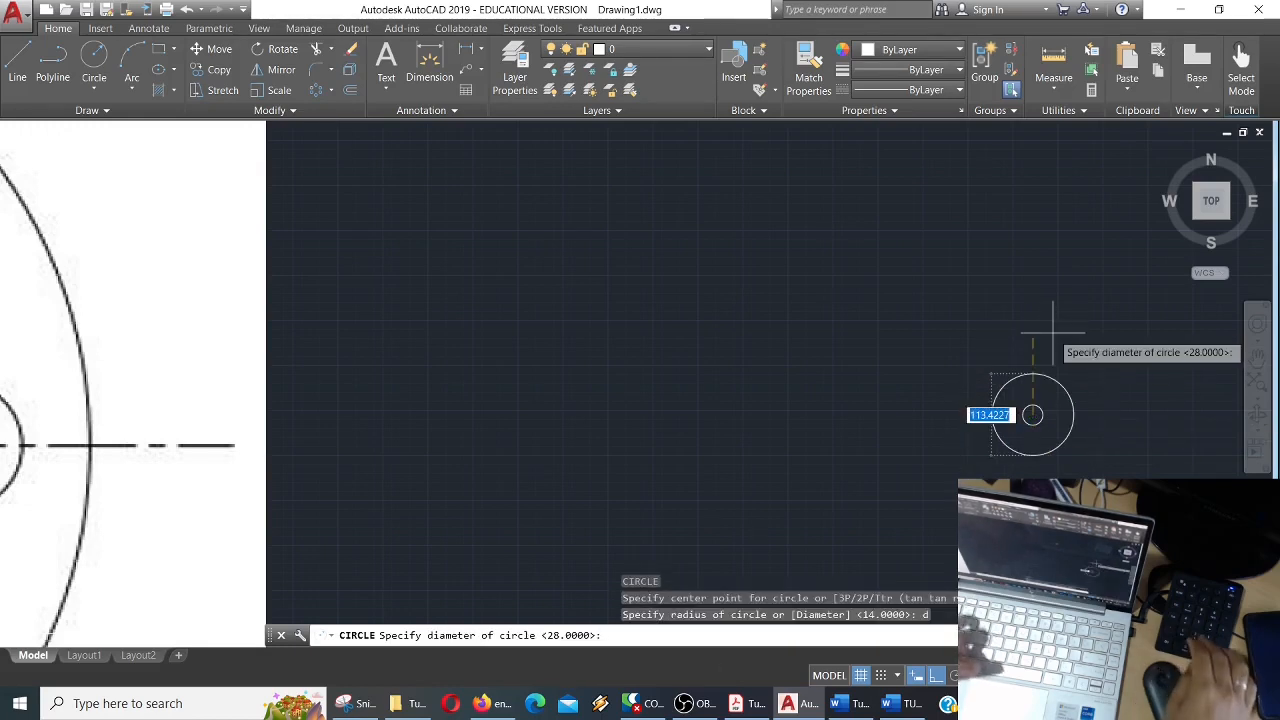
type("57")
key("Return")
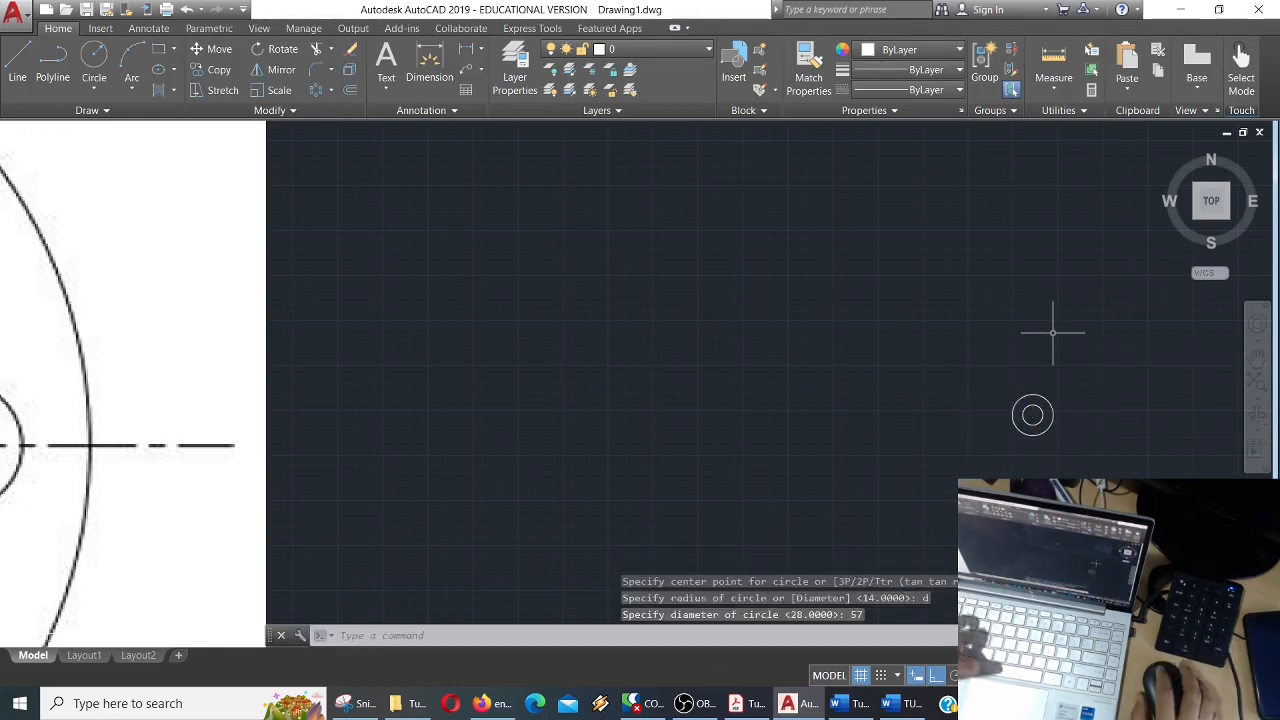
Add a 75 mm diameter bolt-hole circle on the same centre as the existing two circles.
scroll(663, 366, "down", 2)
scroll(671, 357, "down", 2)
scroll(740, 366, "up", 4)
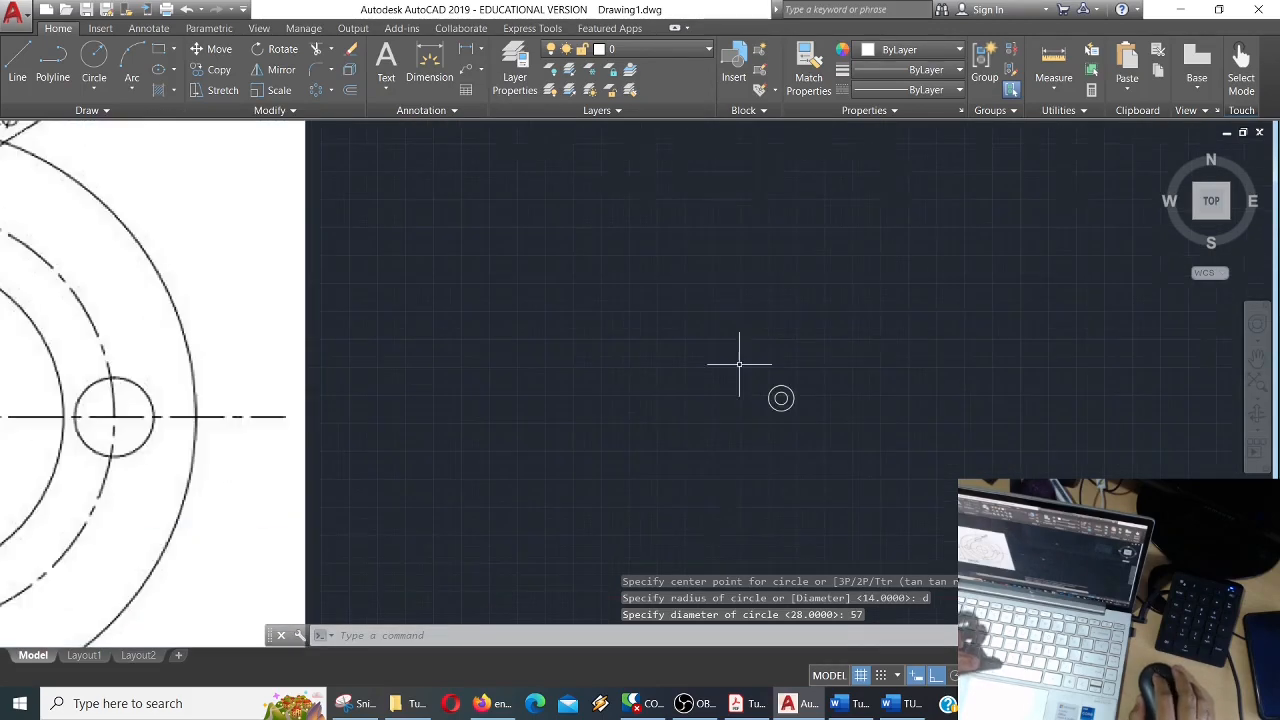
type("c")
key("Return")
scroll(780, 400, "up", 5)
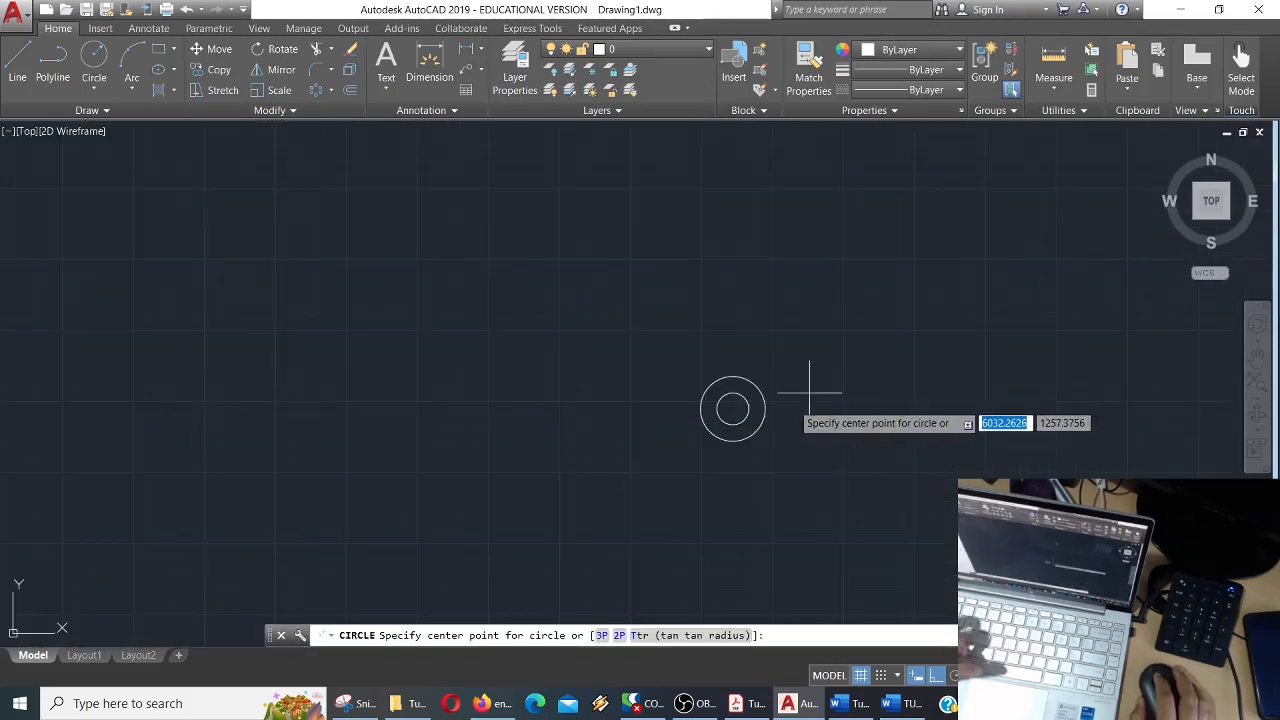
left_click(710, 407)
type("d")
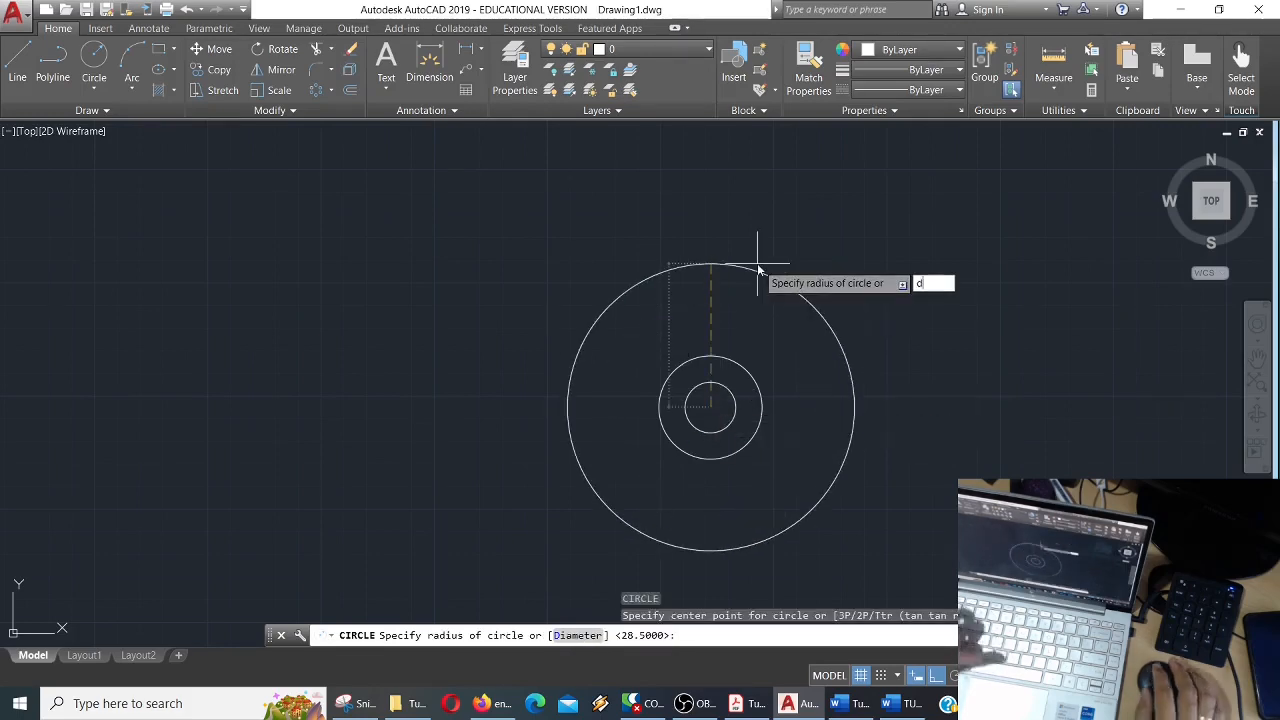
key("Return")
type("75")
key("Return")
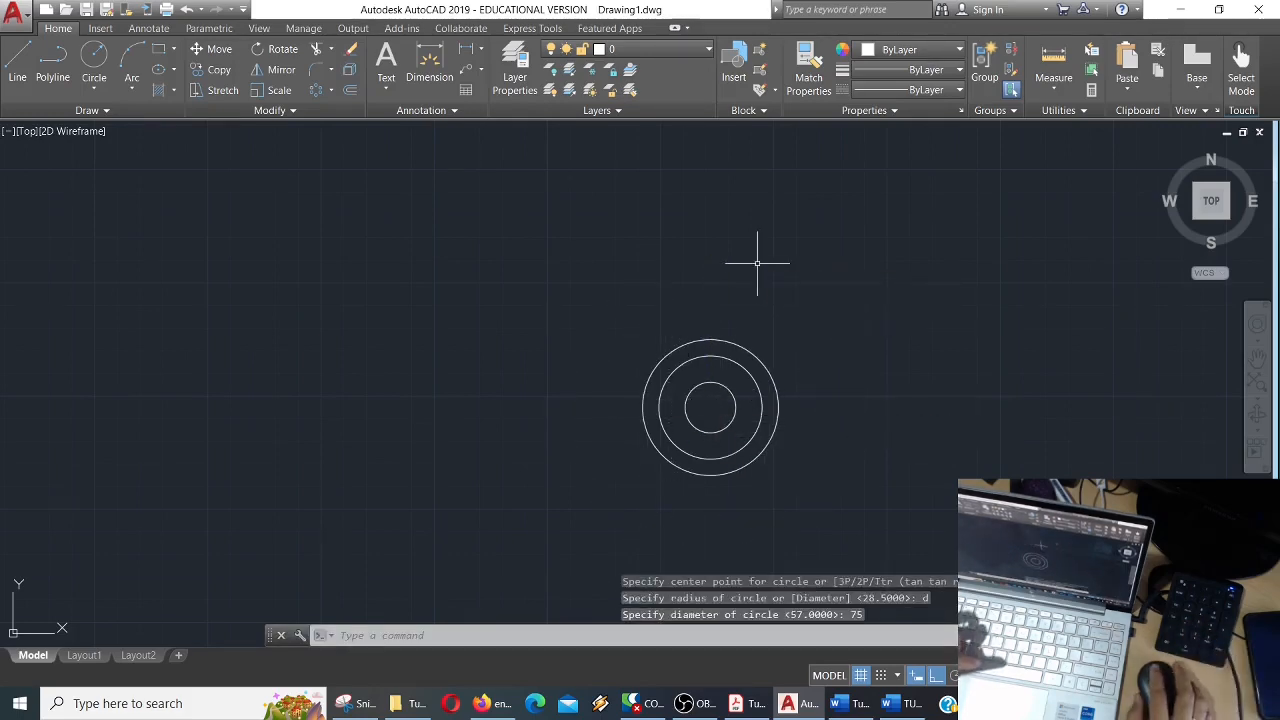
Draw the flange's 104 mm diameter outer circle from the common centre of the existing circles.
scroll(757, 263, "down", 8)
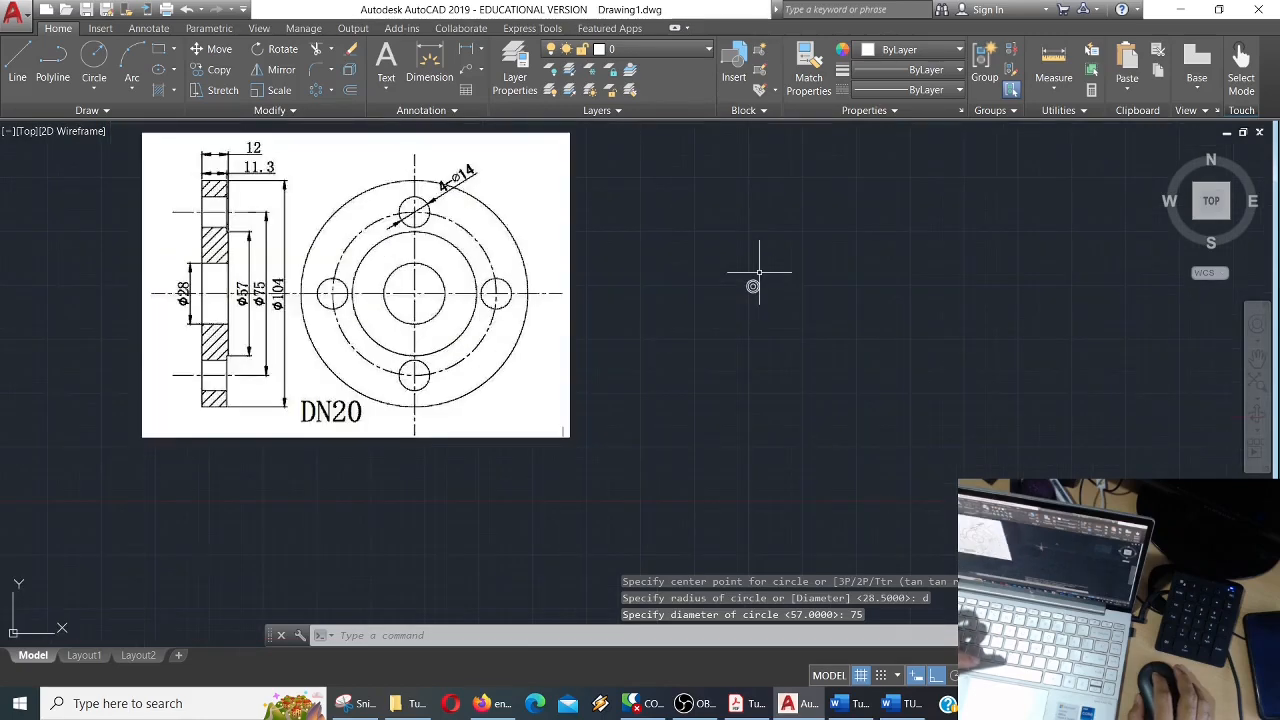
scroll(759, 271, "up", 2)
key("Return")
scroll(740, 296, "up", 4)
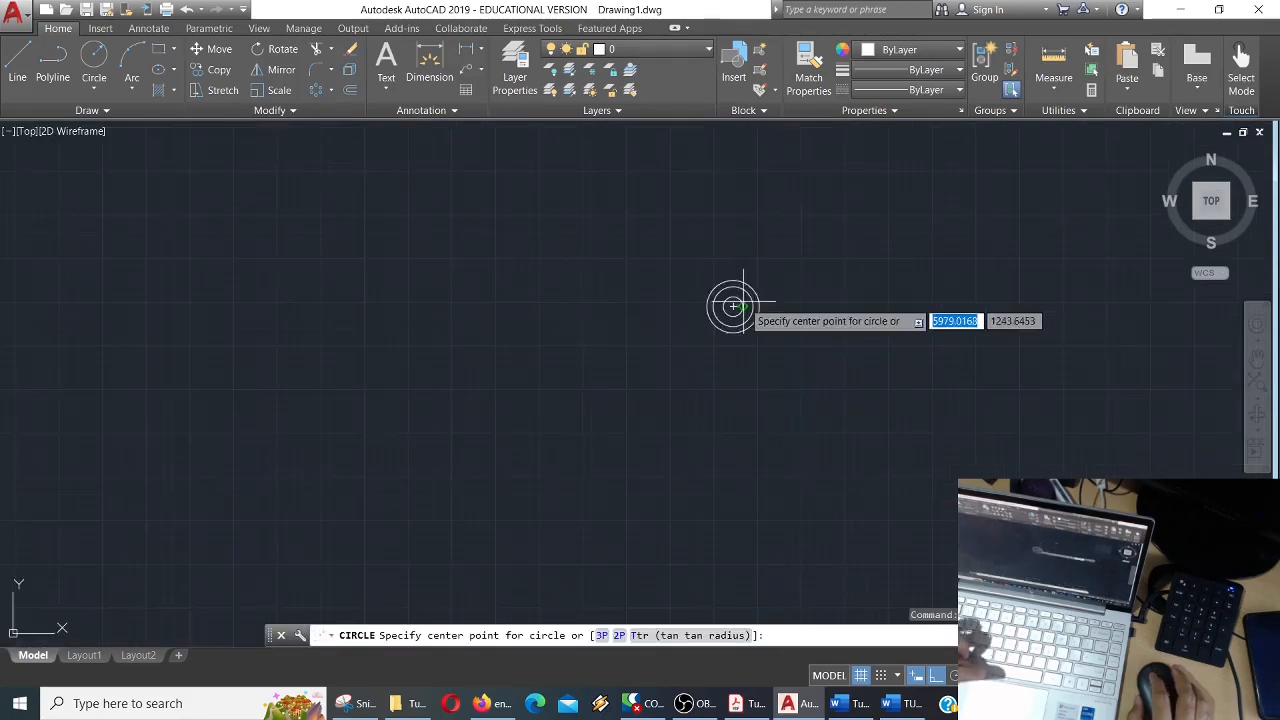
left_click(733, 307)
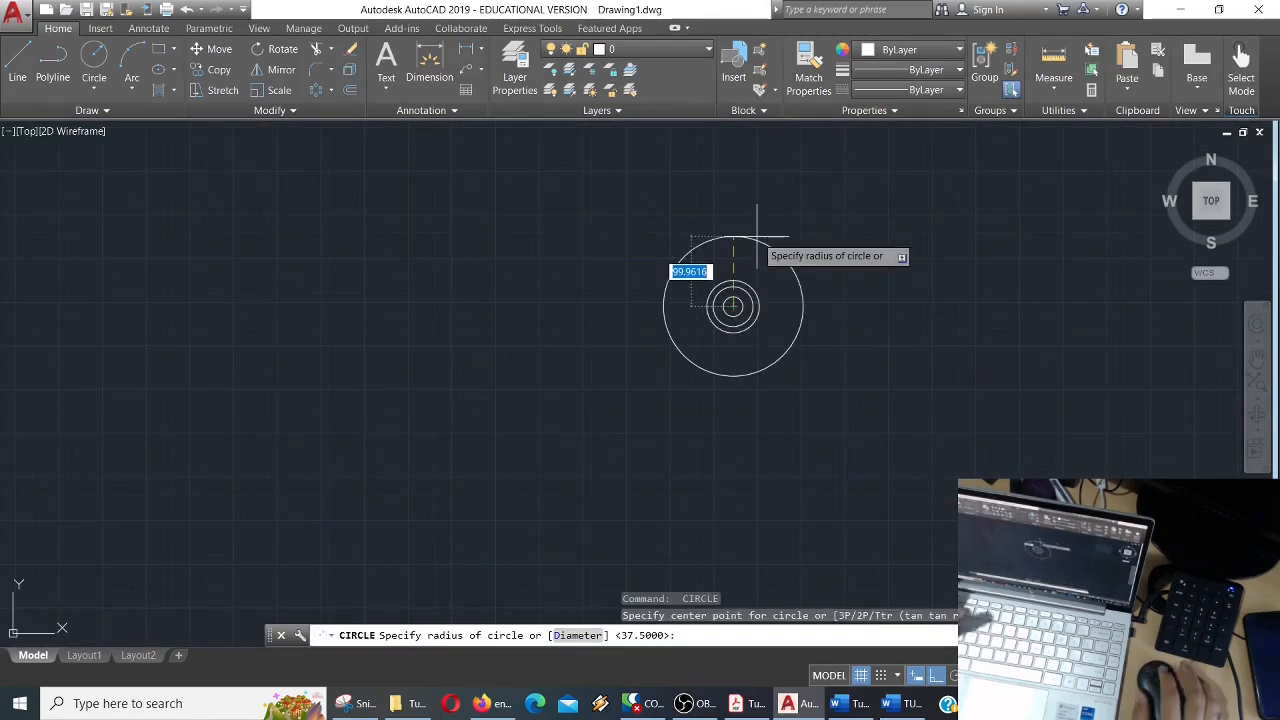
type("d")
key("Return")
type("104")
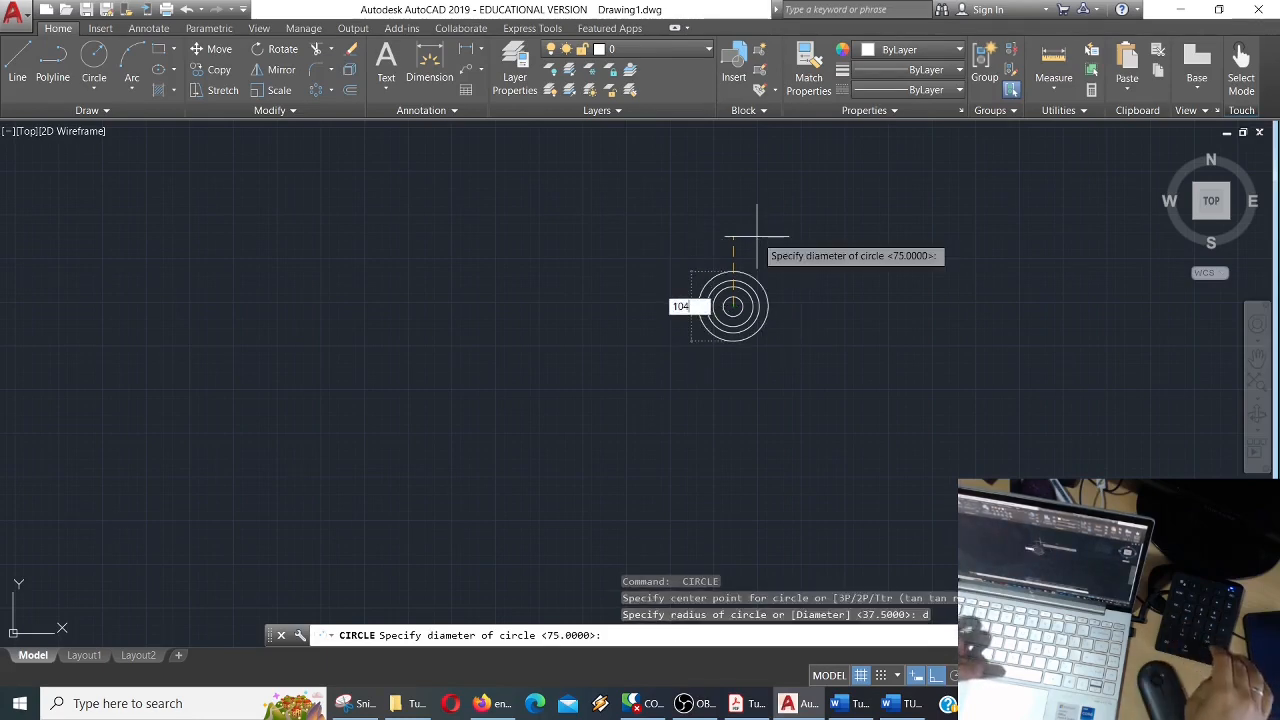
key("Return")
scroll(751, 254, "down", 4)
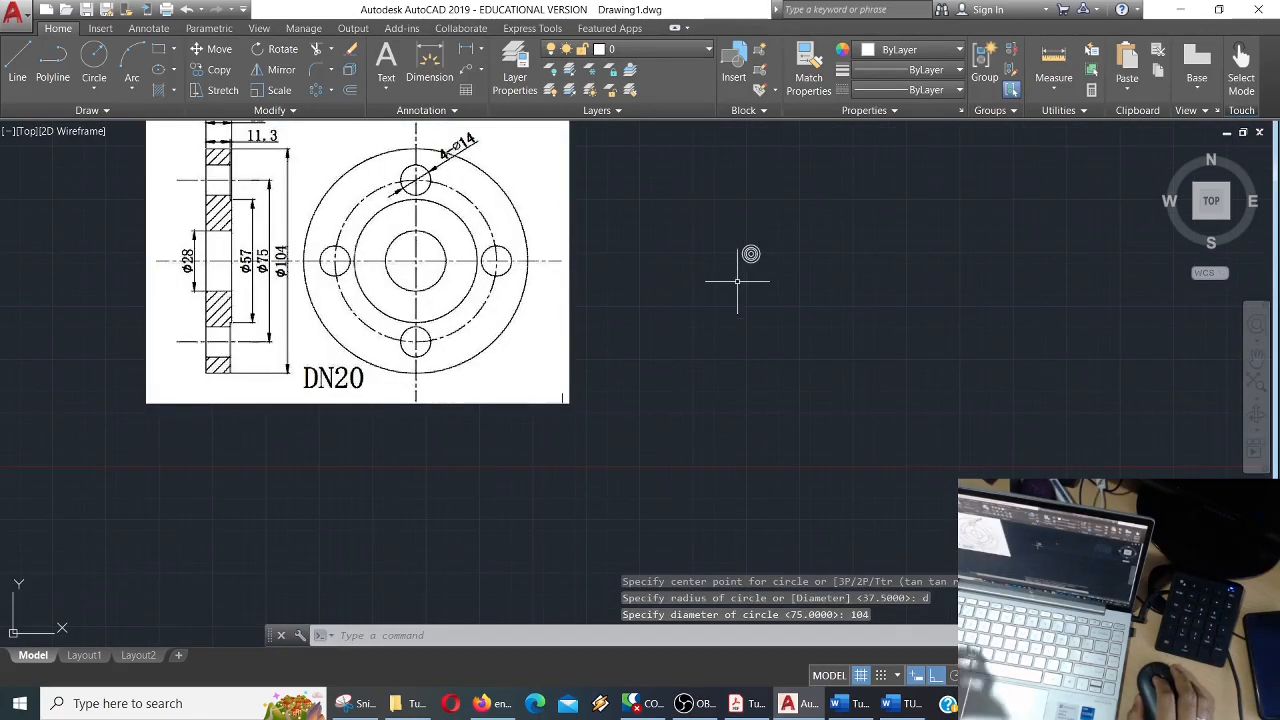
middle_click_drag(738, 296, 740, 323)
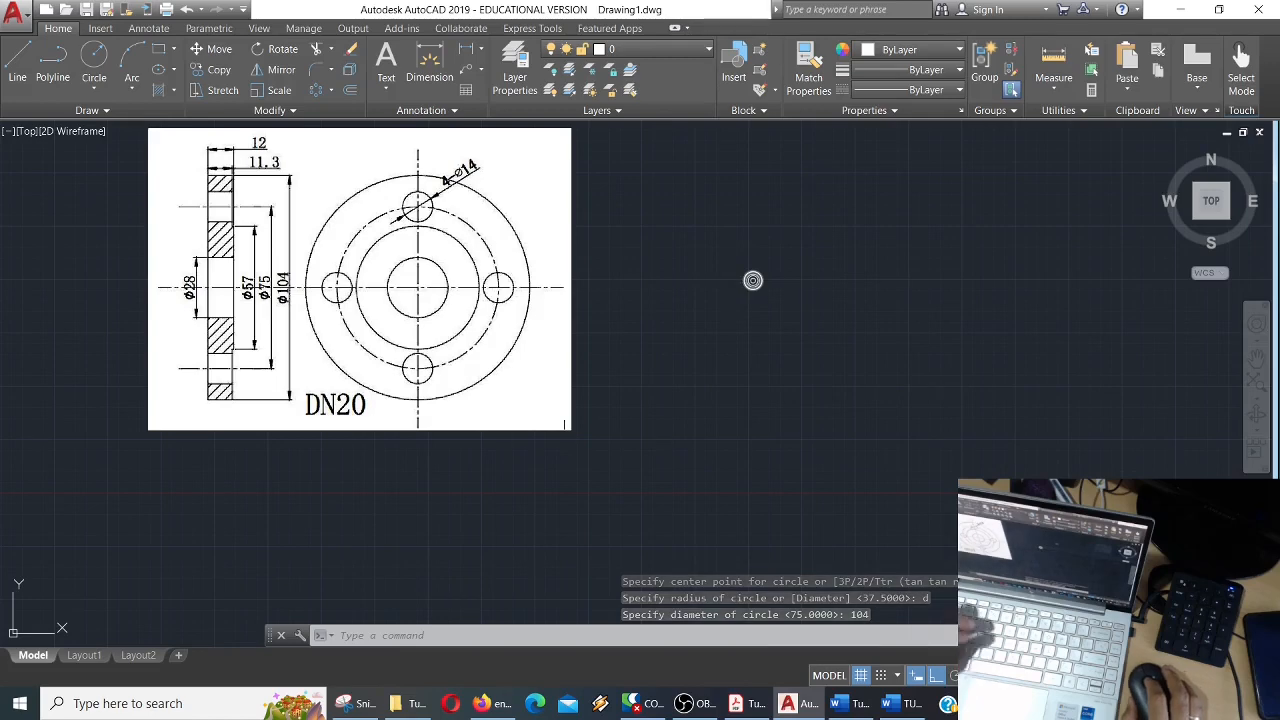
scroll(750, 402, "up", 3)
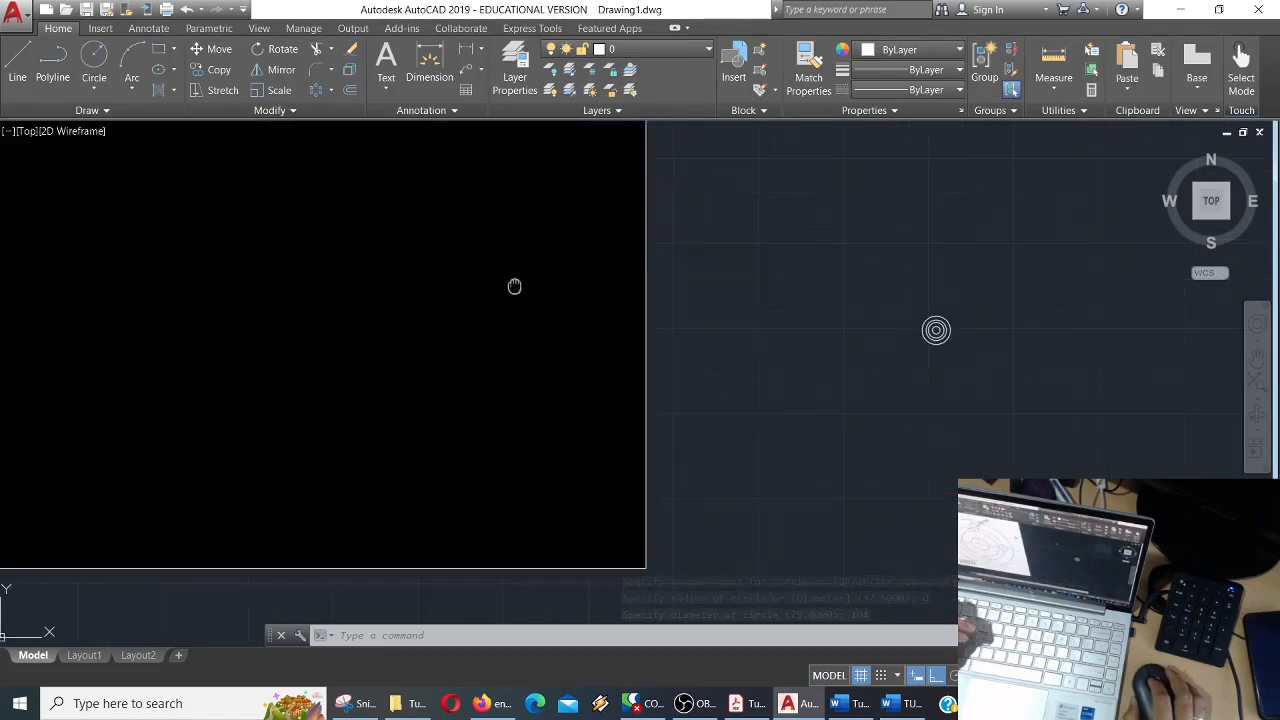
scroll(750, 402, "up", 5)
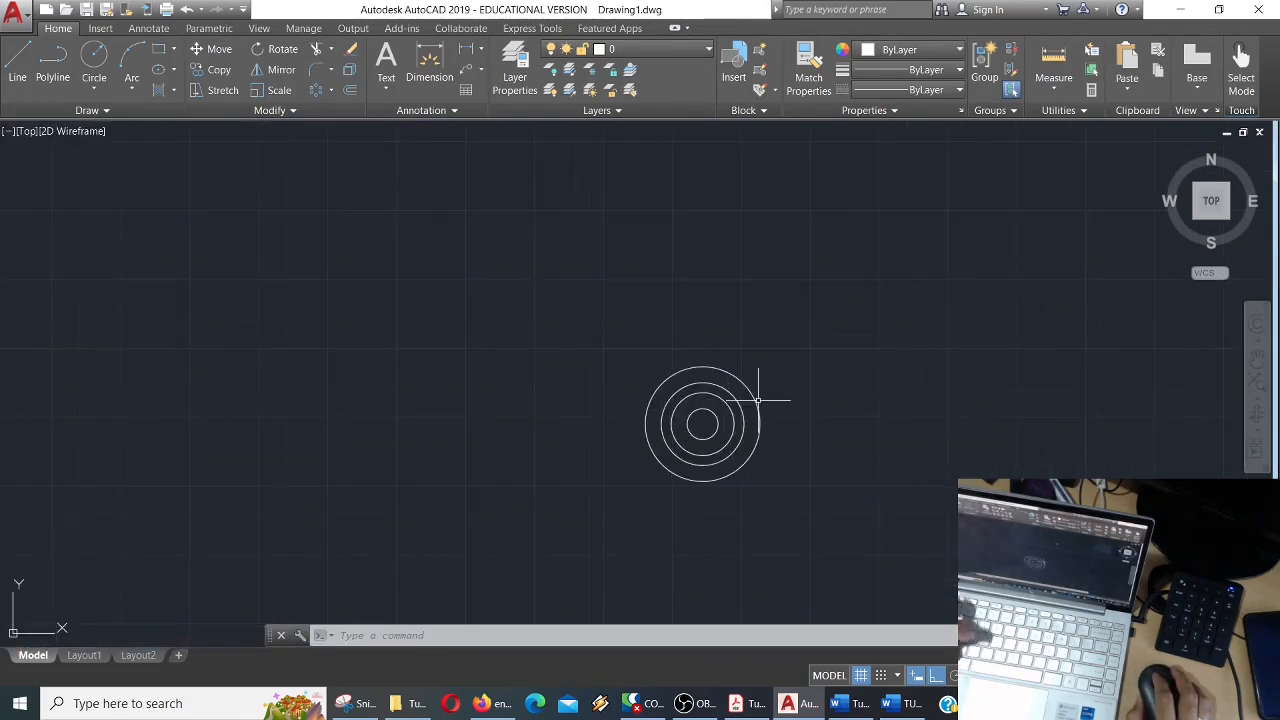
Draw a 14 mm diameter bolt hole centred on the top quadrant of the 75 mm circle.
key("Return")
scroll(700, 395, "up", 4)
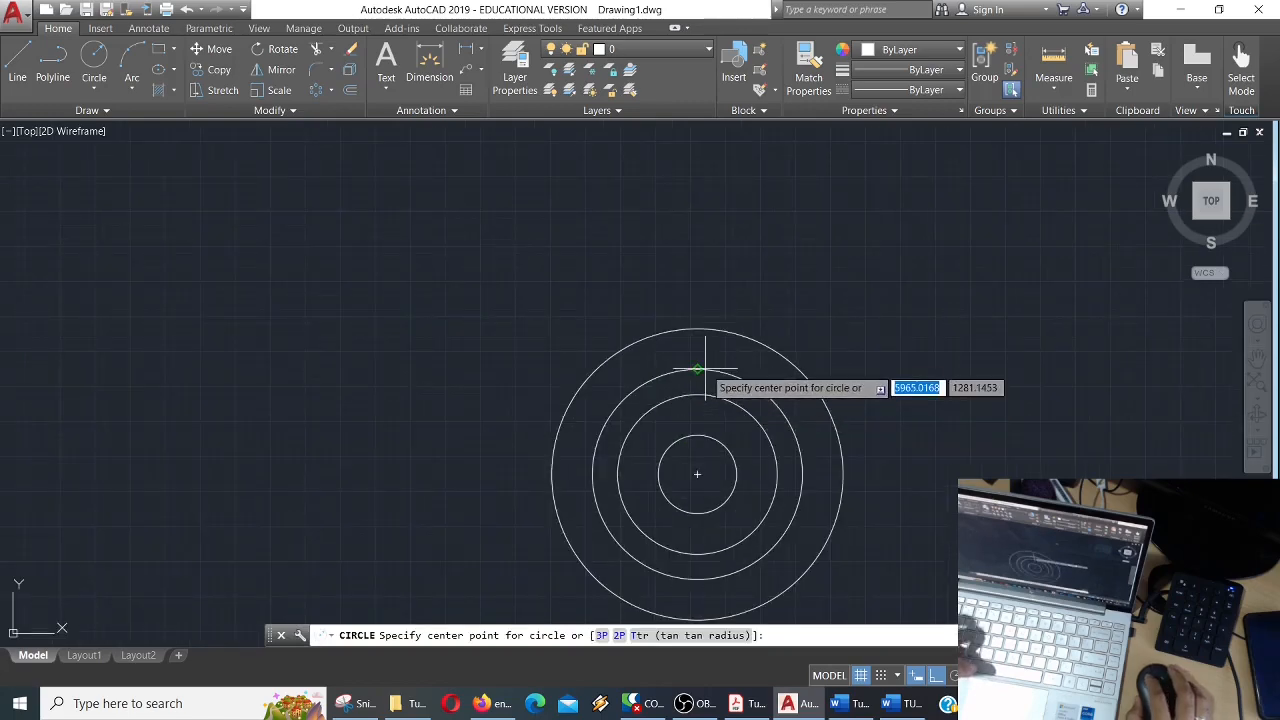
left_click(700, 369)
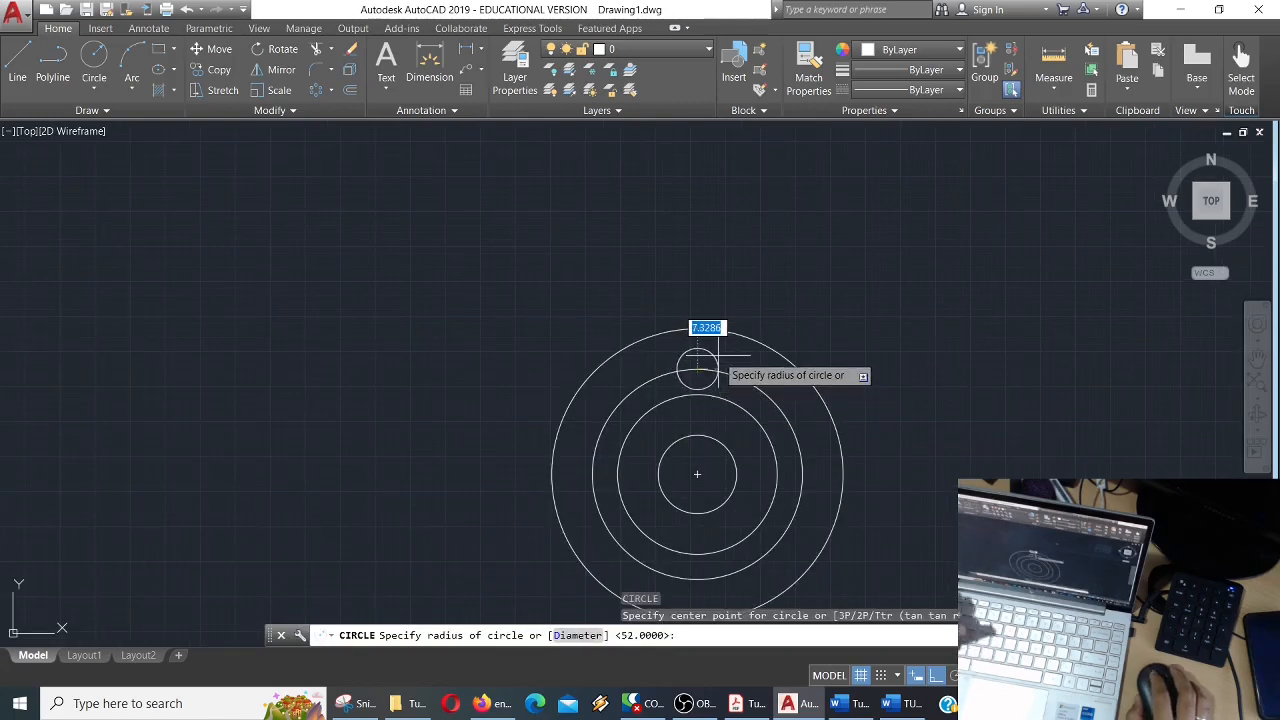
scroll(714, 360, "down", 4)
scroll(714, 372, "down", 5)
scroll(712, 368, "up", 3)
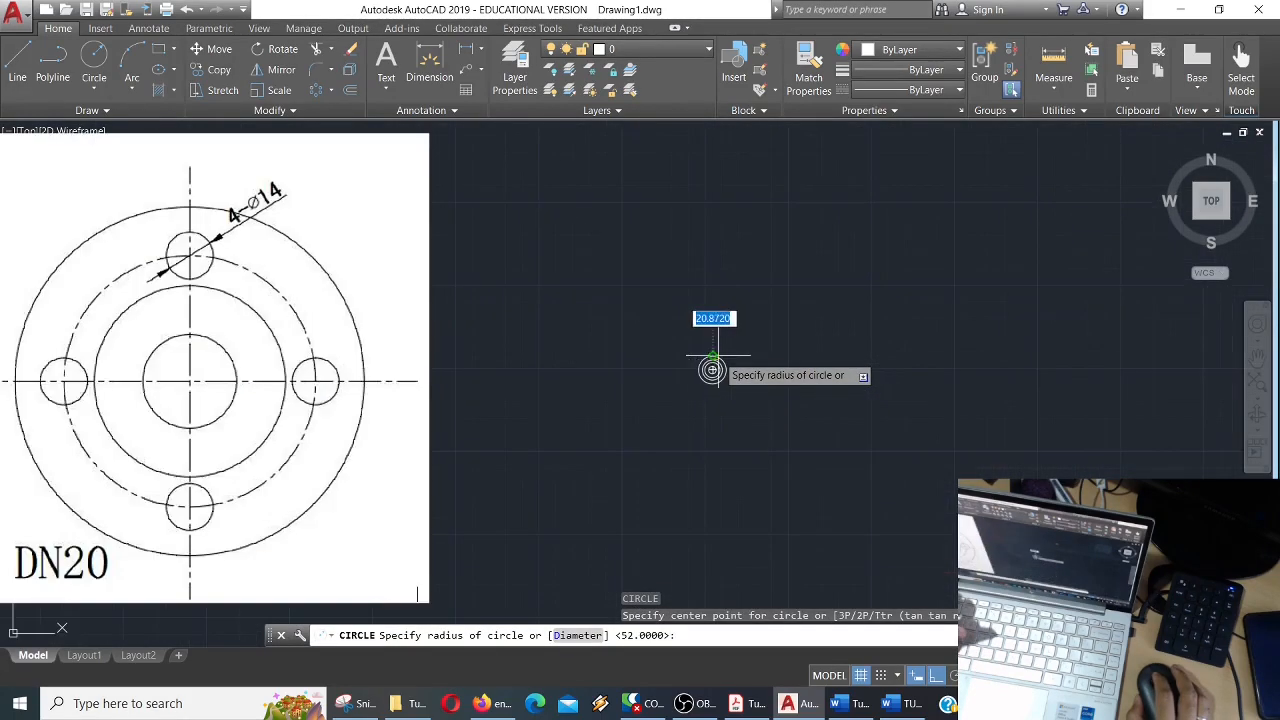
scroll(714, 362, "up", 3)
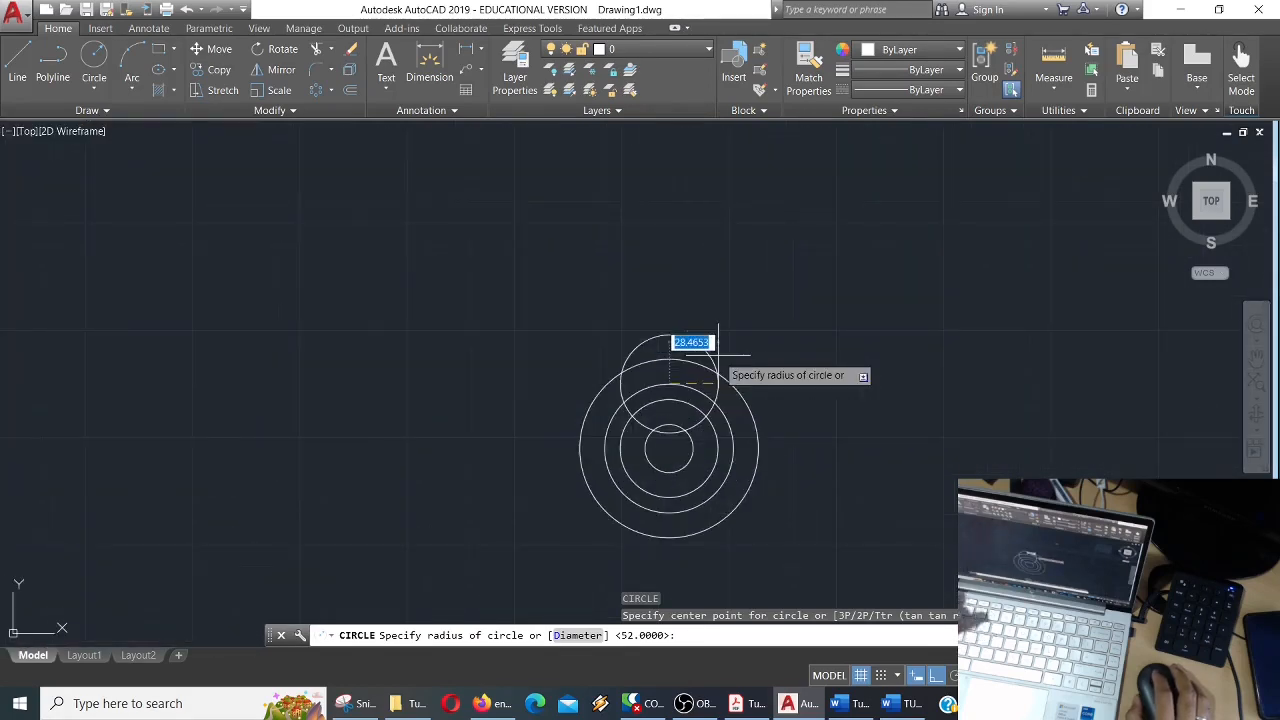
type("d")
key("Return")
type("14")
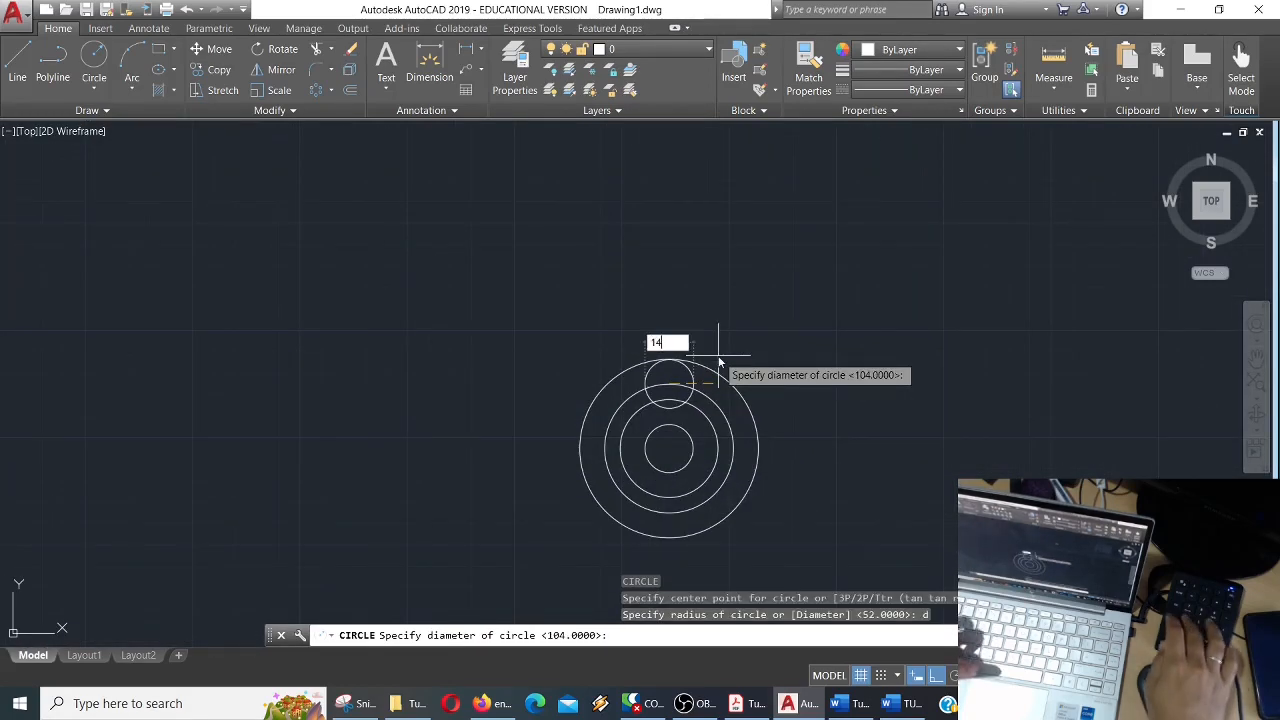
key("Return")
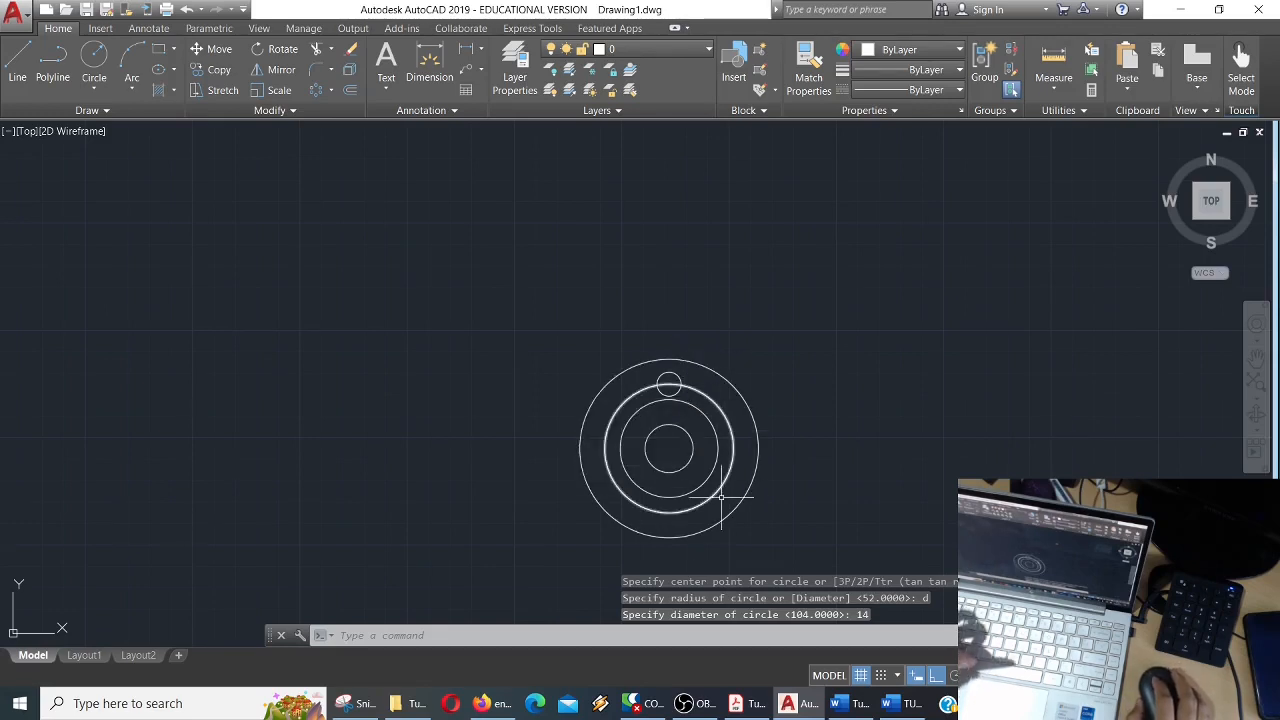
Copy the 14 mm hole from its centre to the right, bottom and left quadrants of the 75 mm circle.
left_click(669, 383)
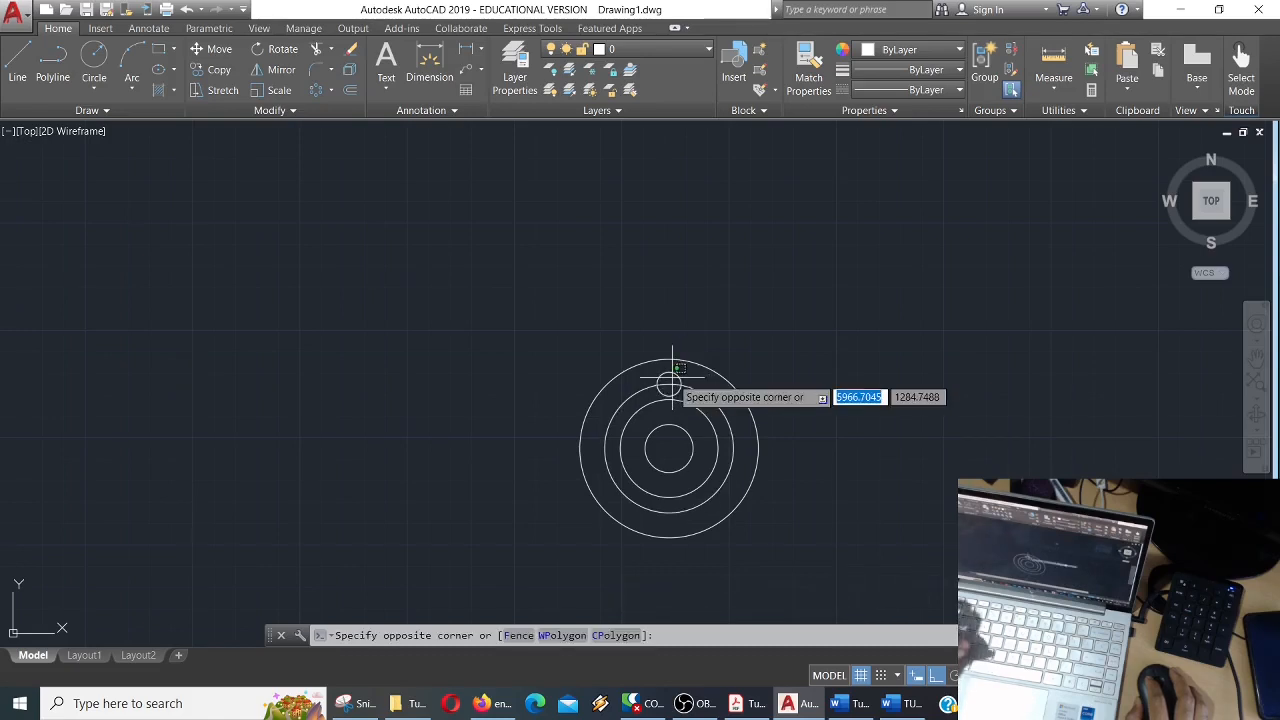
left_click(675, 377)
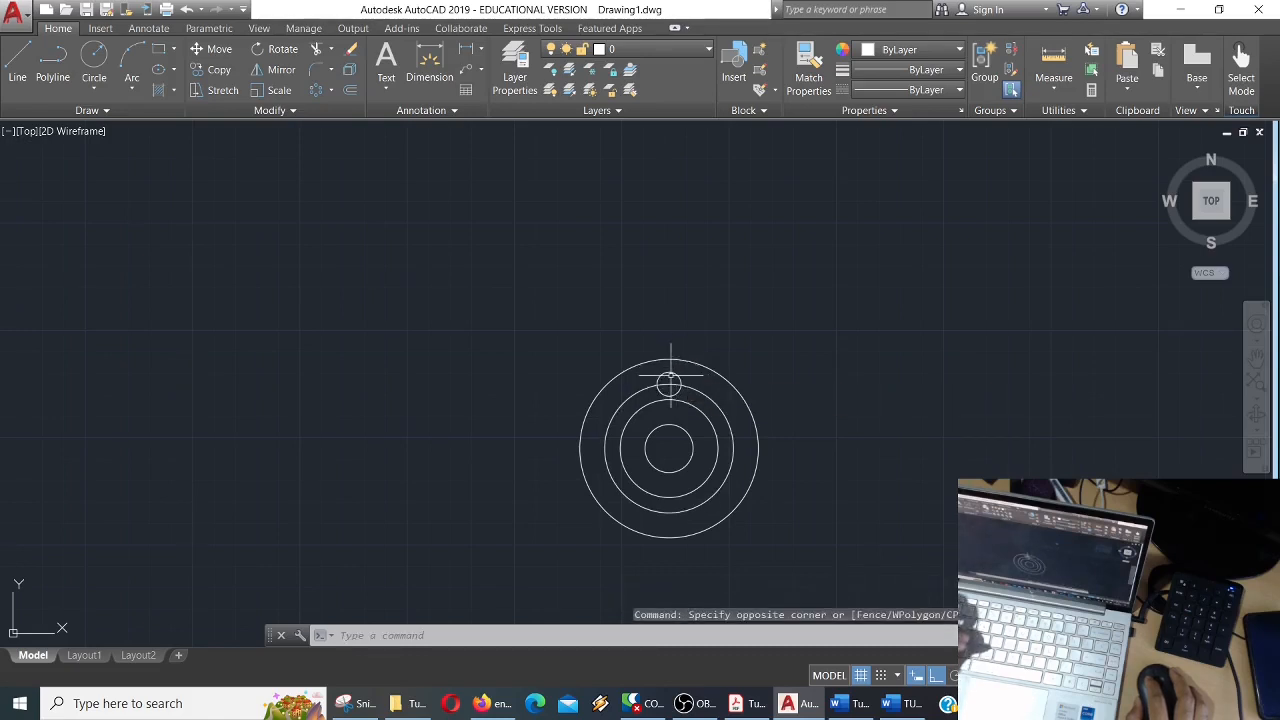
left_click(669, 383)
type("co")
key("Return")
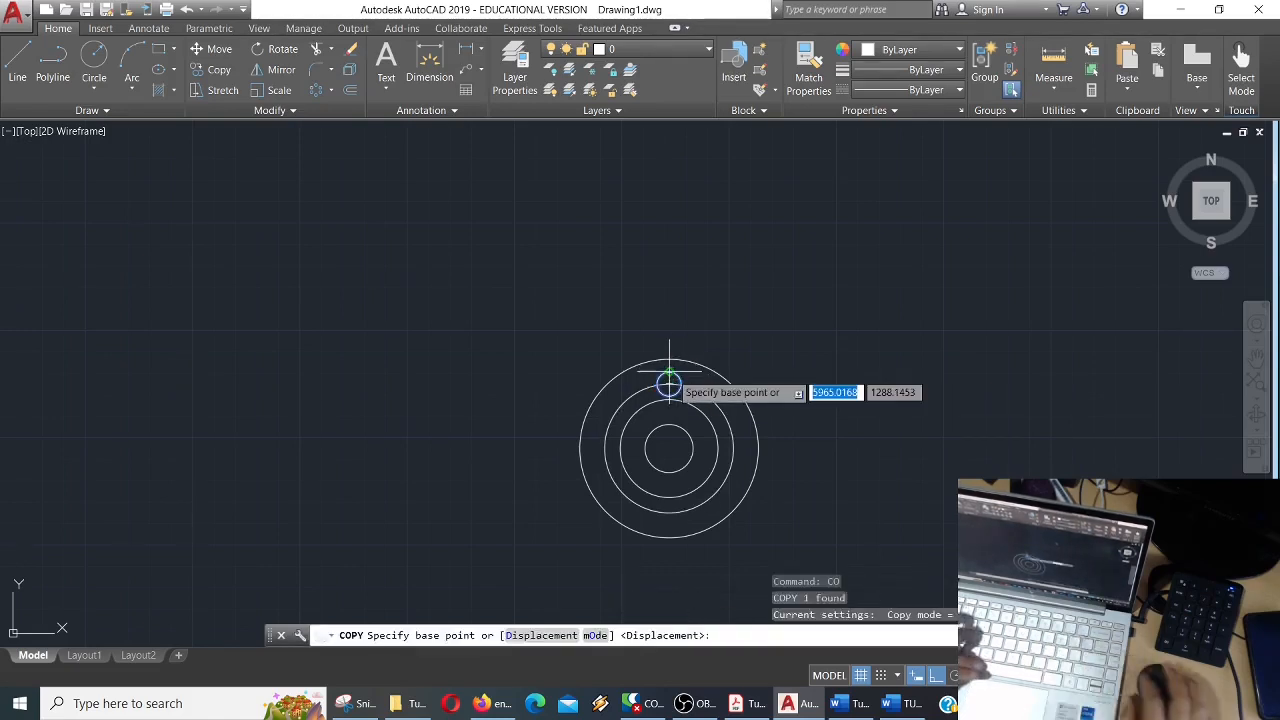
scroll(669, 383, "up", 4)
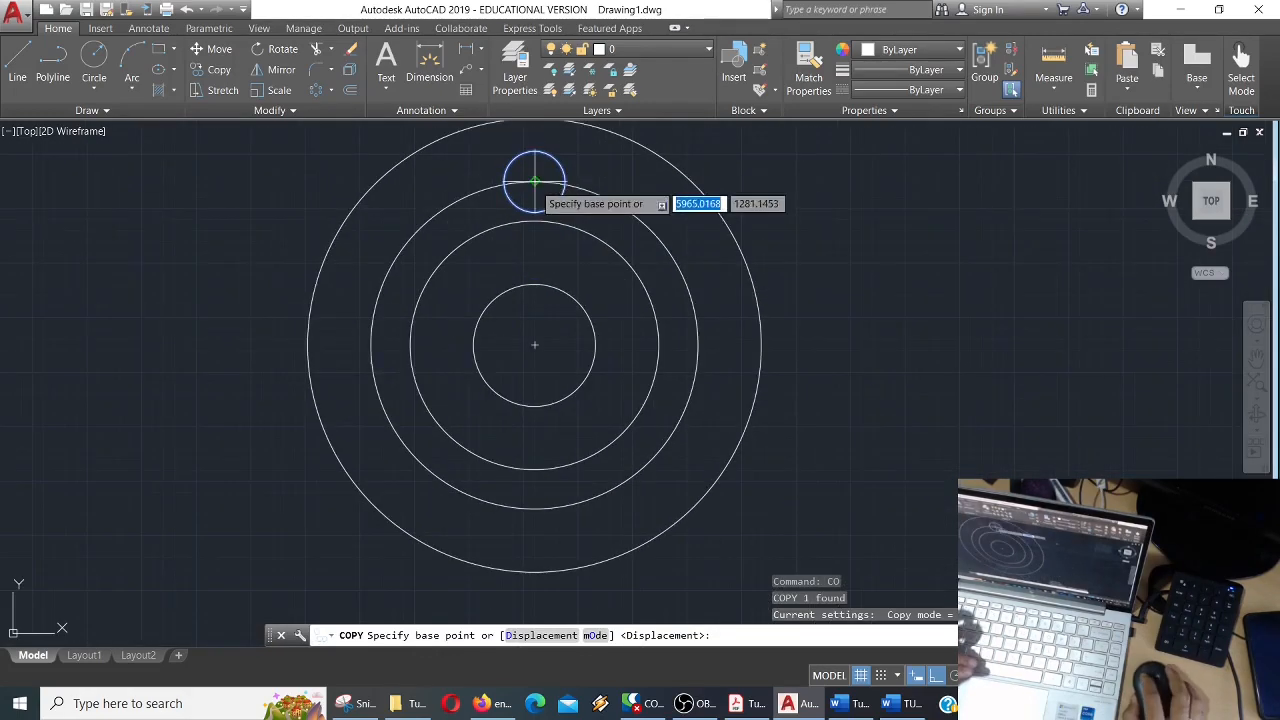
left_click(534, 181)
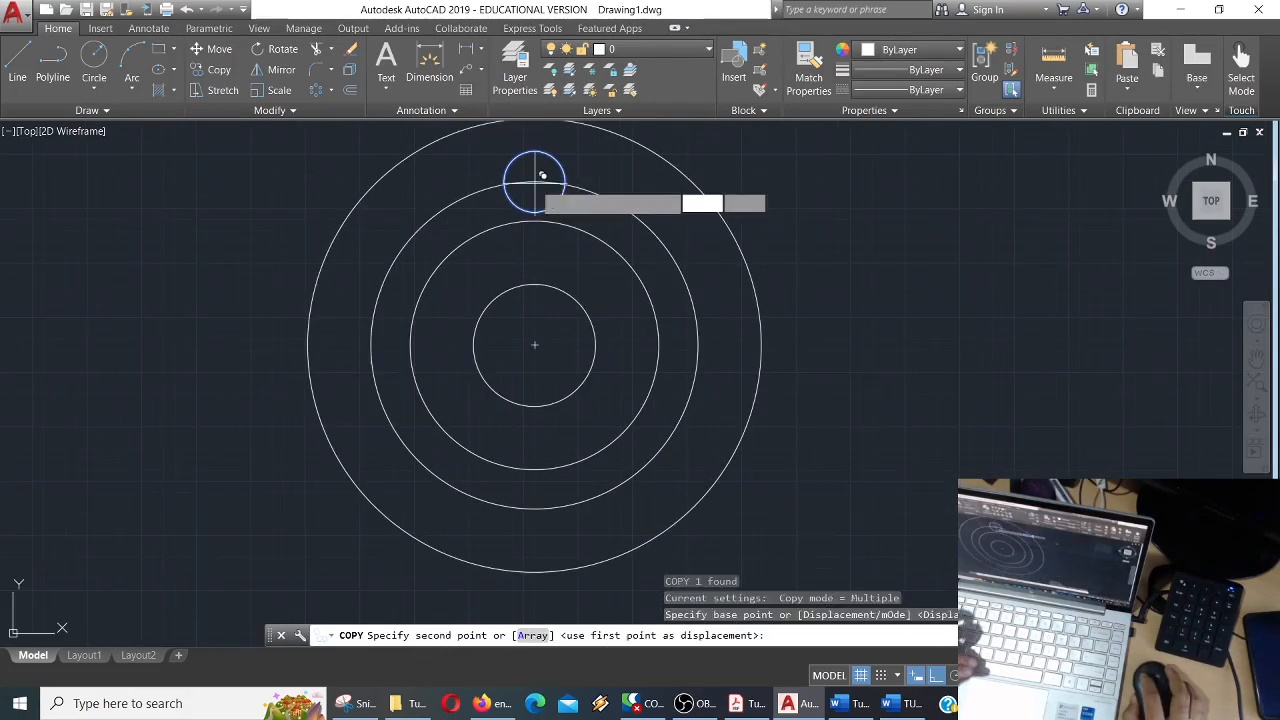
left_click(698, 346)
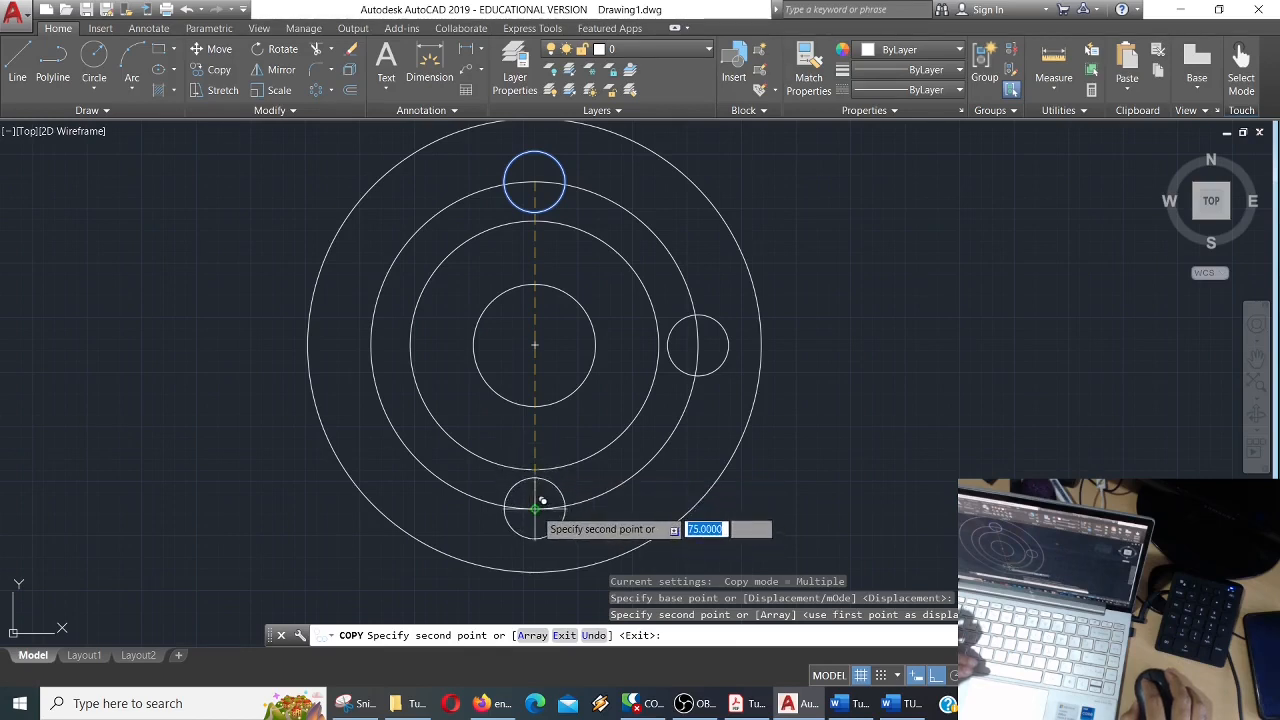
left_click(534, 508)
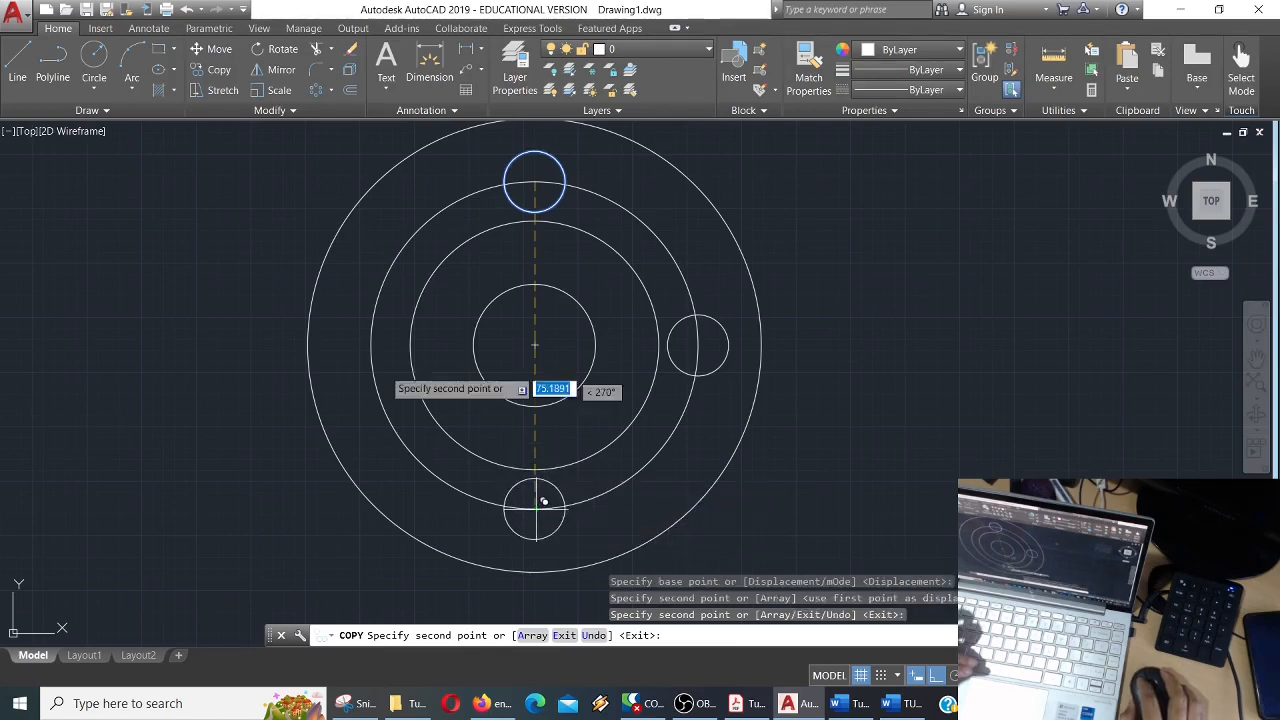
left_click(371, 346)
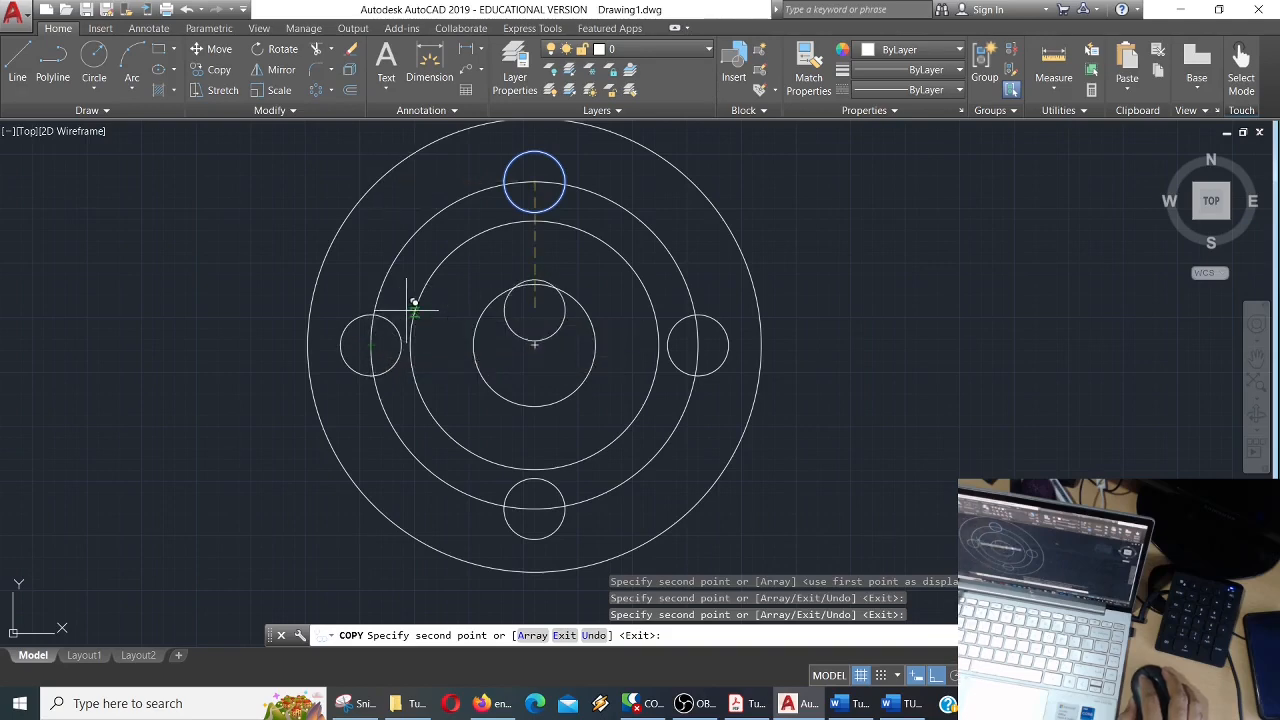
key("Return")
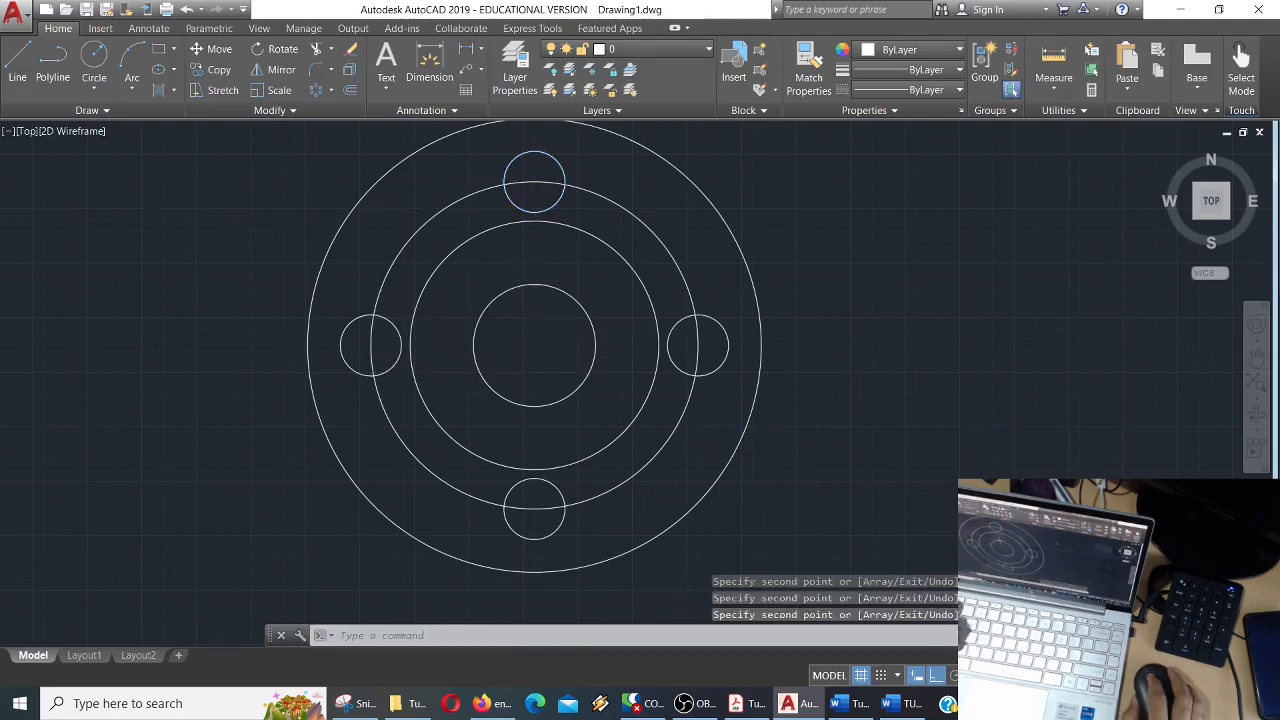
Undo the three copied bolt holes, keeping only the original hole at the top quadrant.
scroll(610, 383, "down", 3)
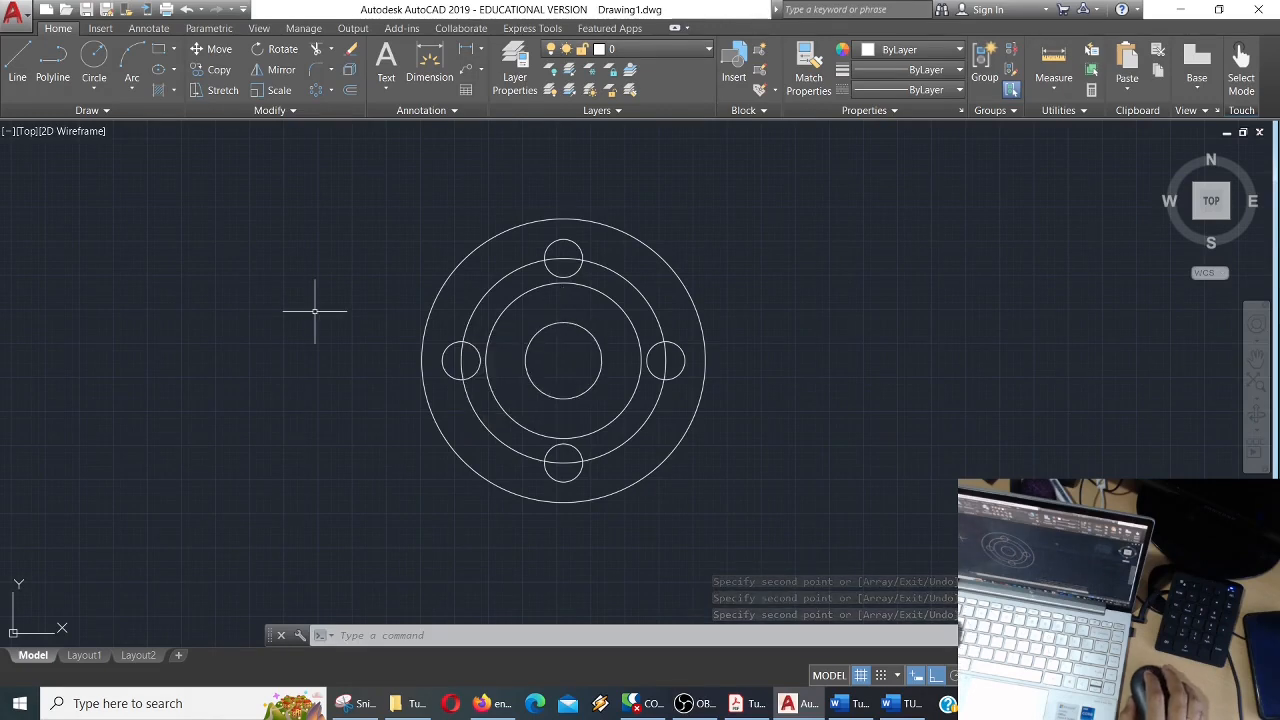
key("ctrl+z")
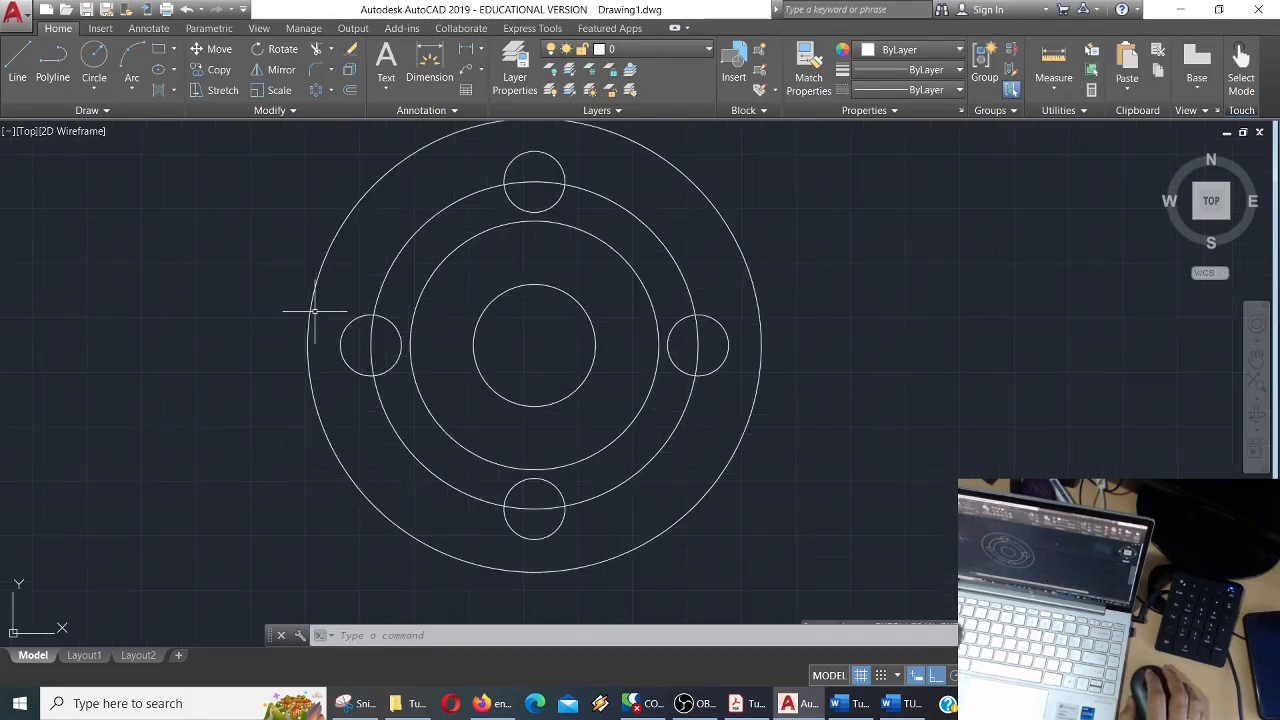
key("ctrl+z")
Create a polar array of the top 14 mm hole around the common centre of the flange circles.
scroll(560, 355, "down", 2)
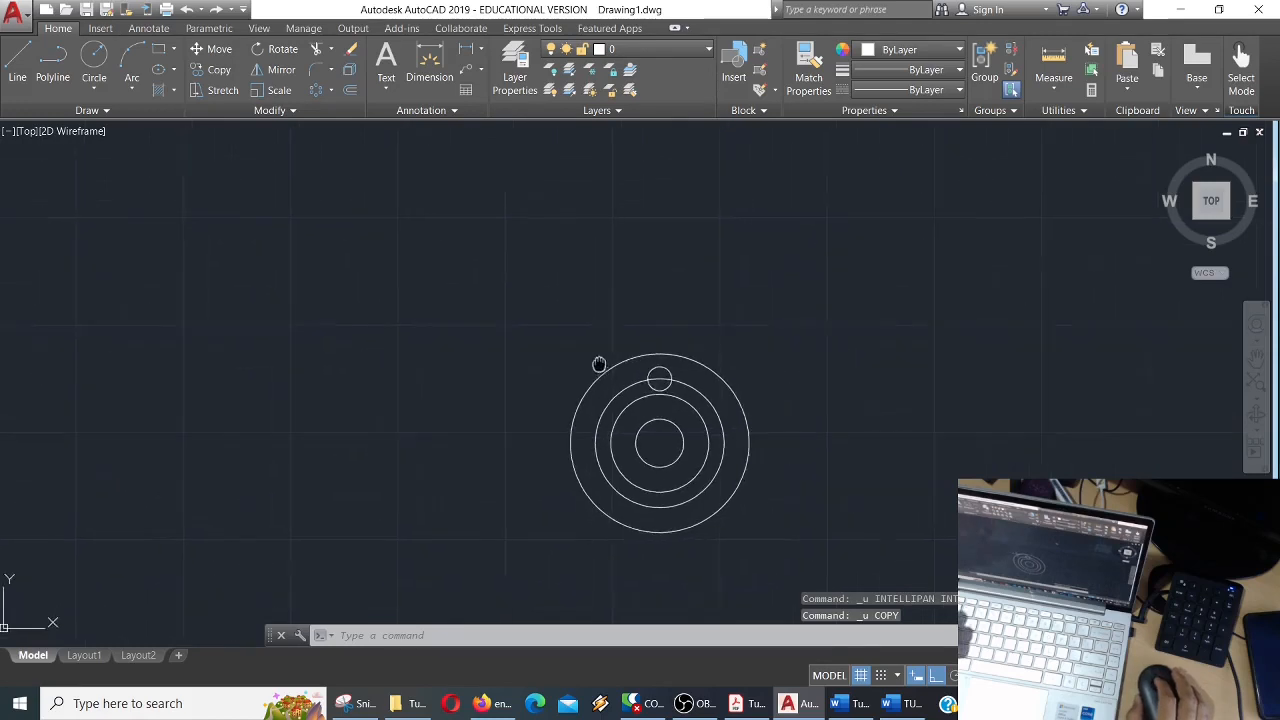
middle_click_drag(597, 363, 424, 308)
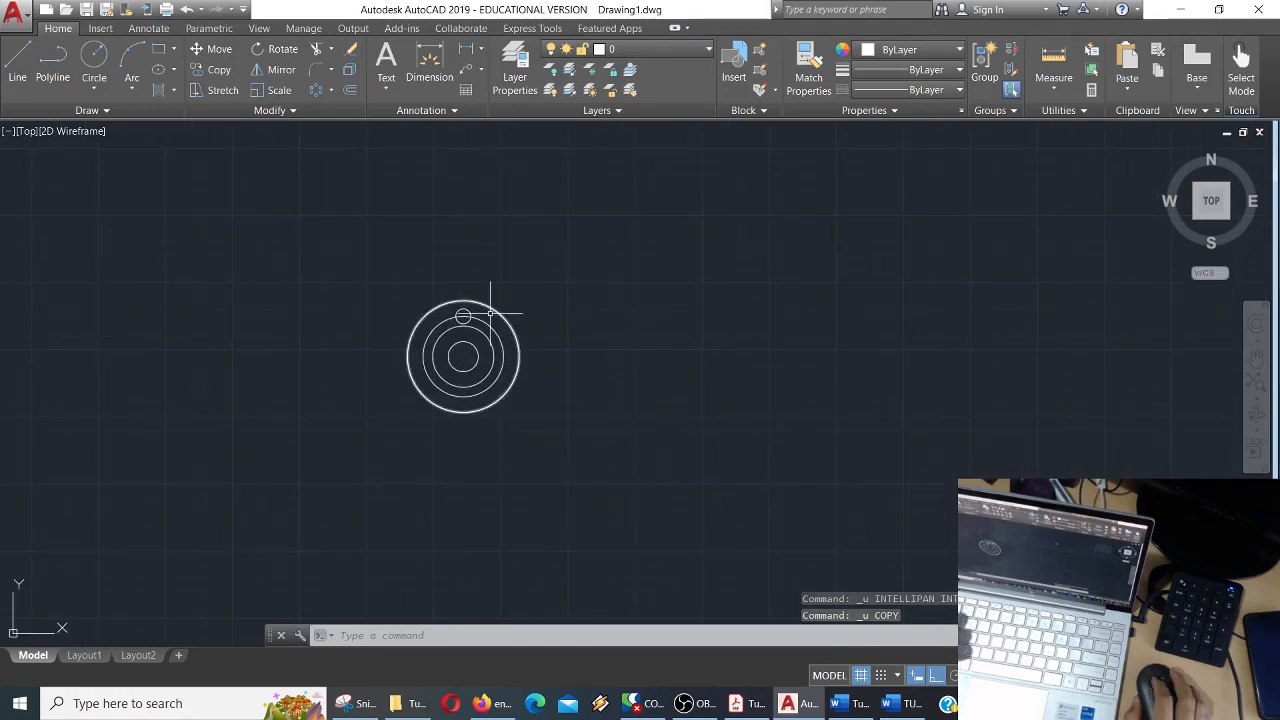
scroll(490, 305, "up", 4)
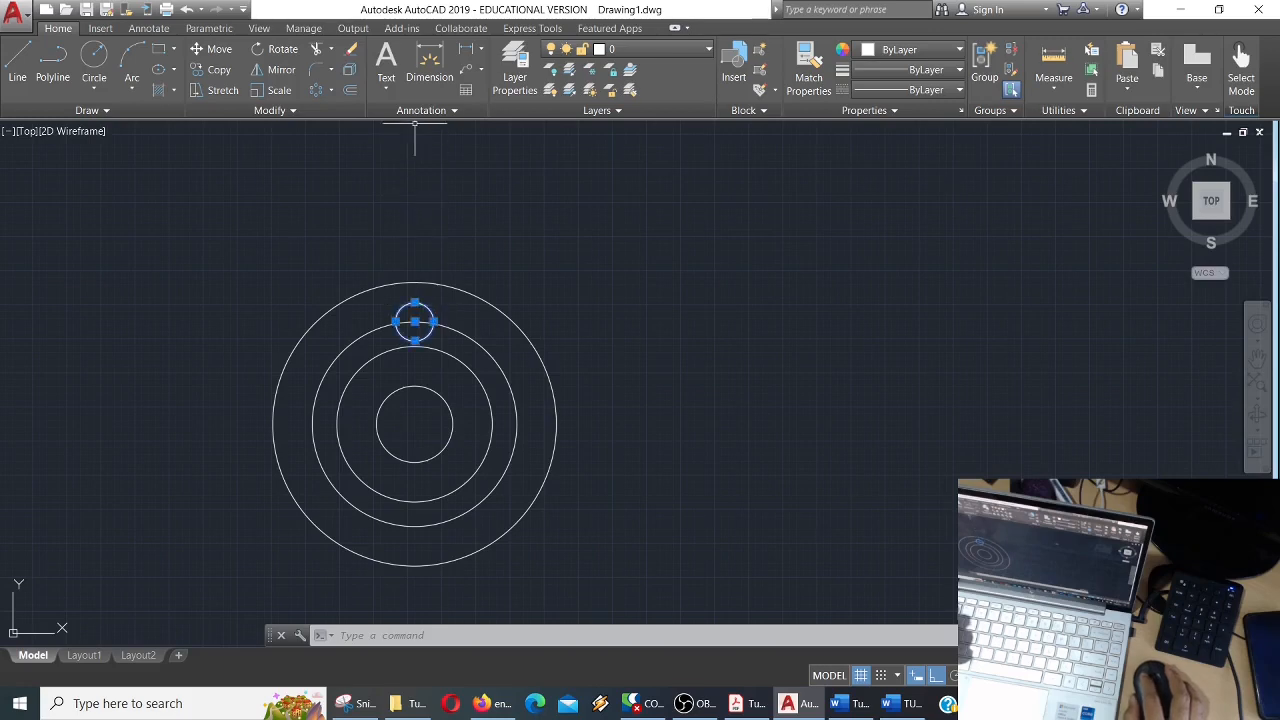
left_click(331, 90)
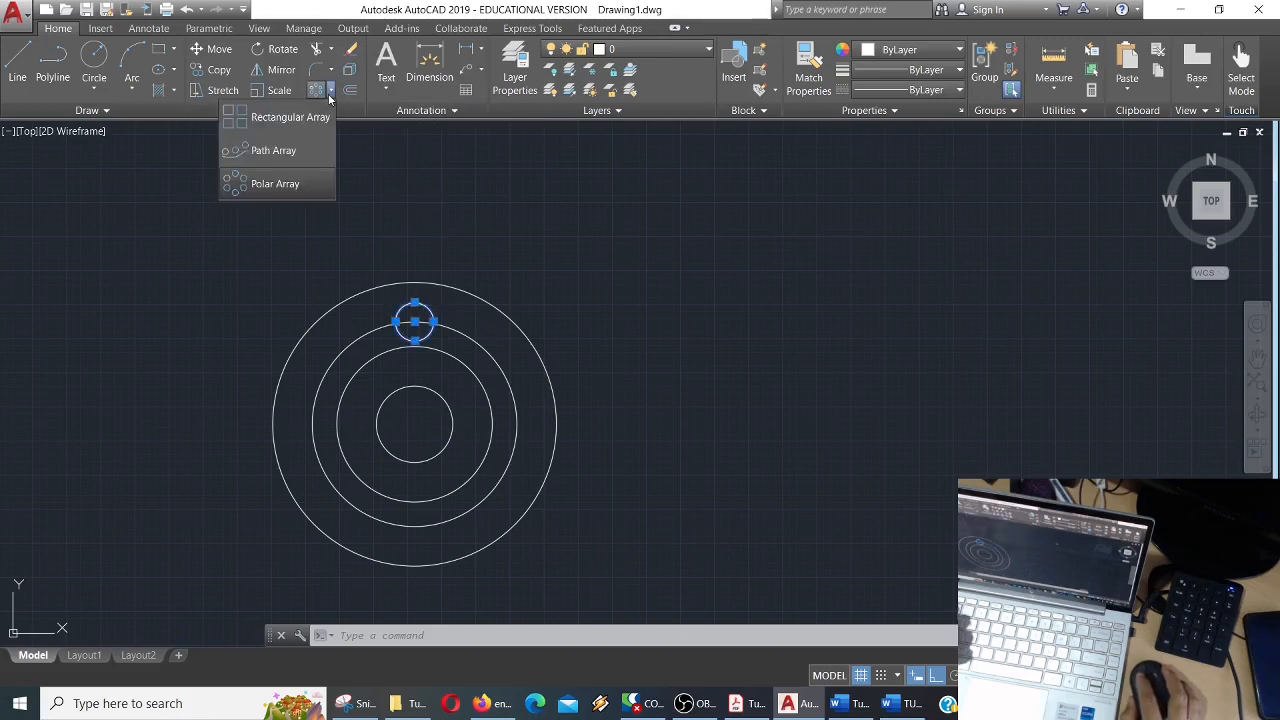
left_click(306, 183)
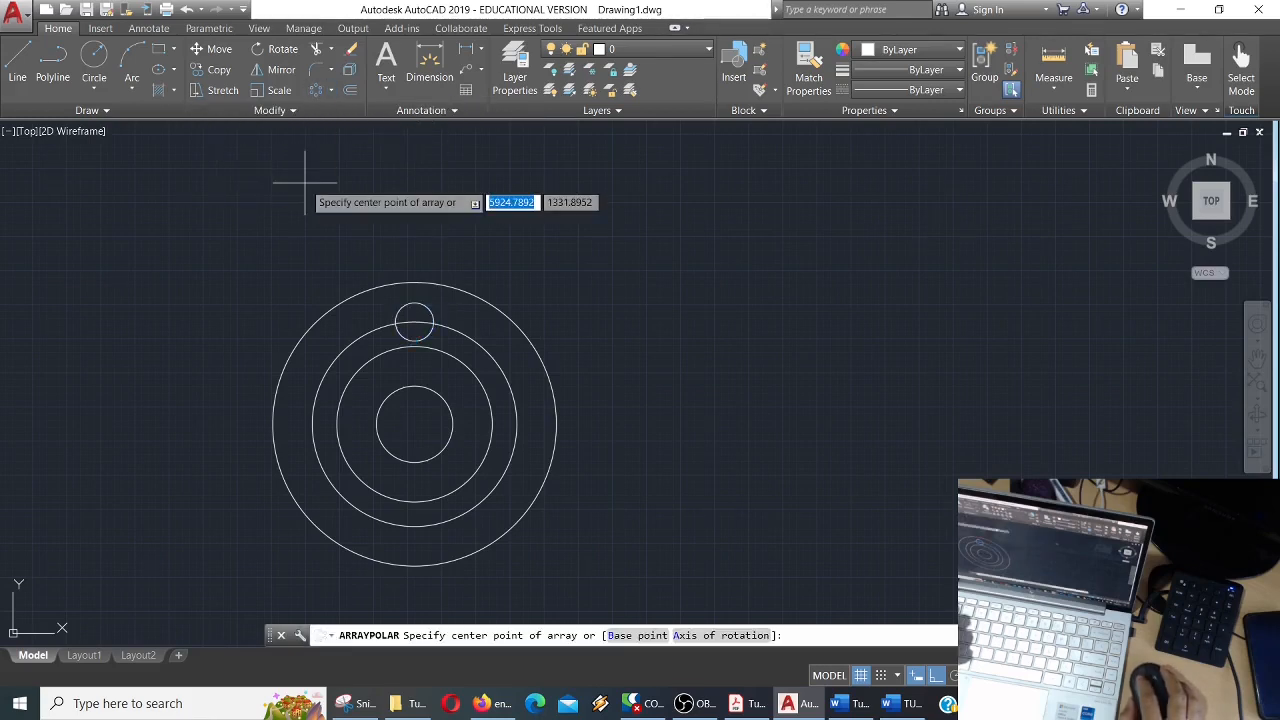
left_click(415, 424)
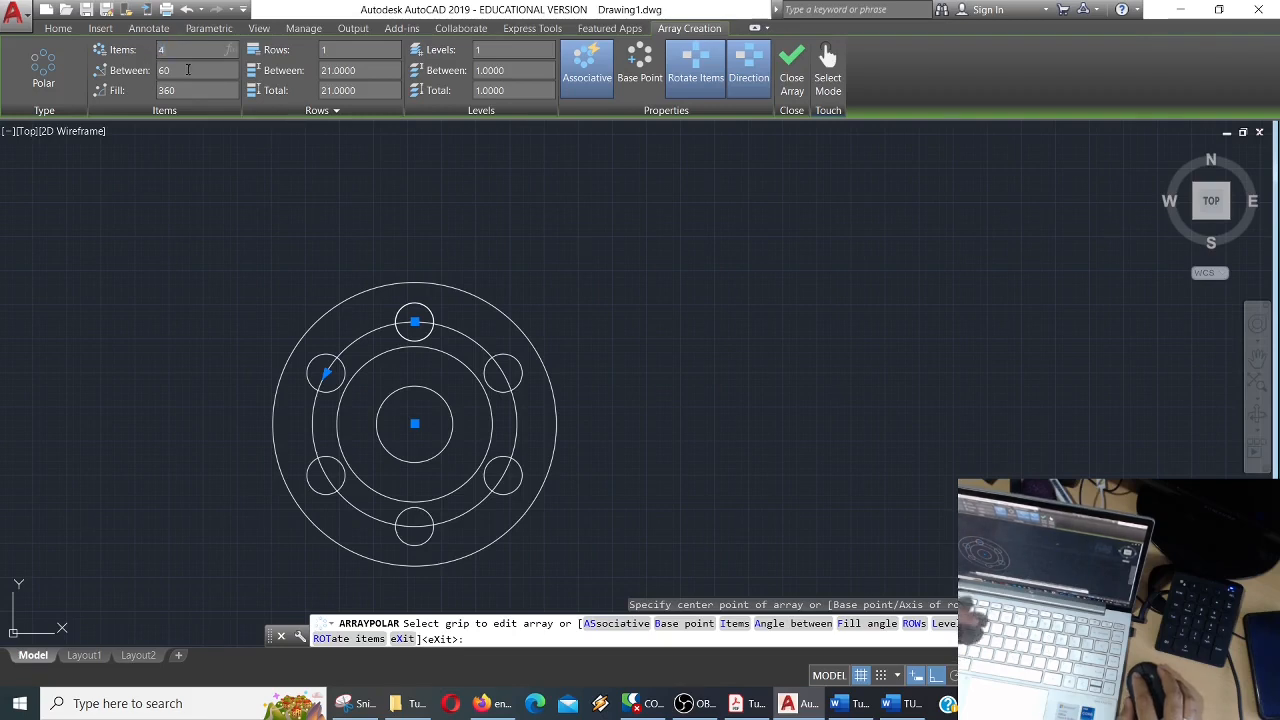
Set the polar array of bolt holes to 4 items and finish the array.
type("4")
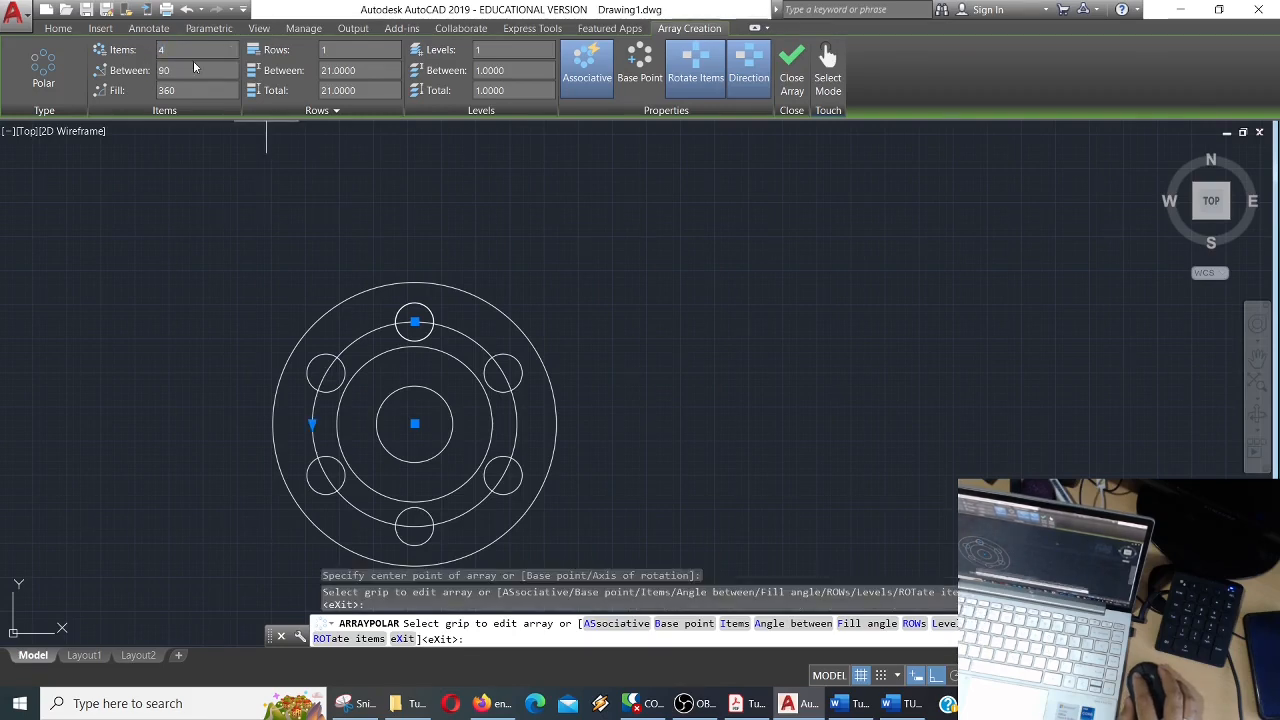
left_click(194, 71)
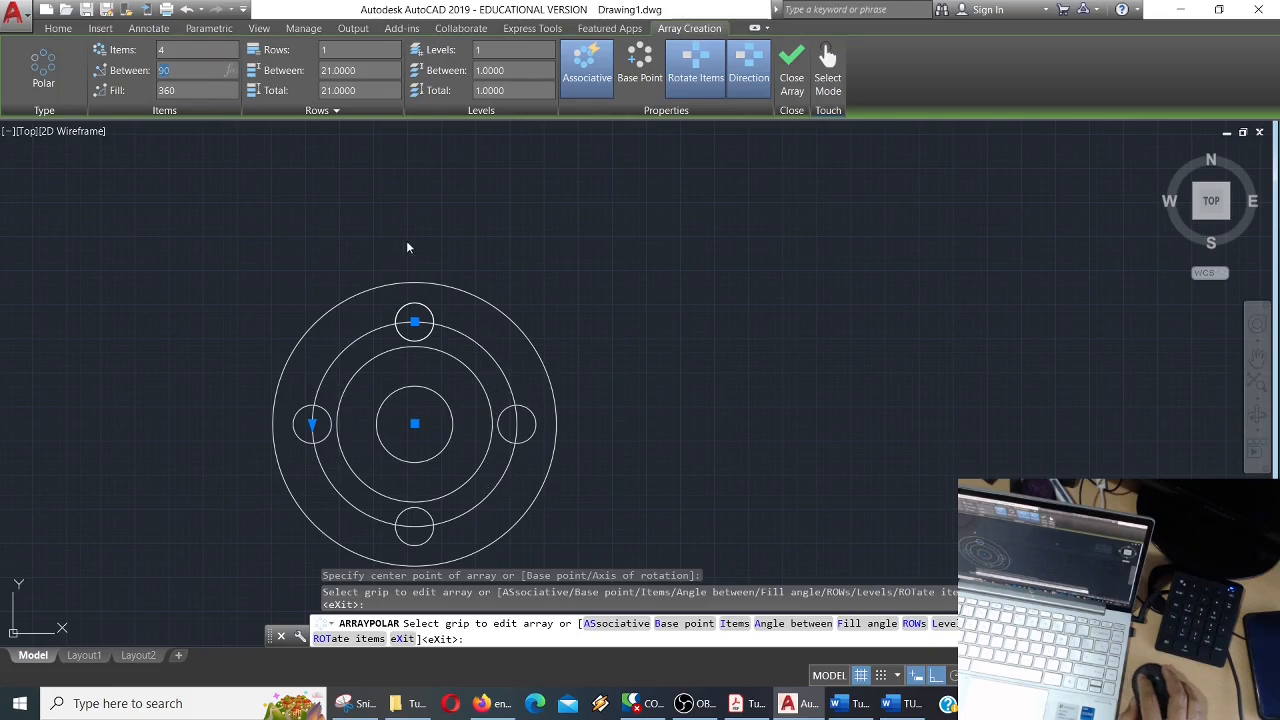
scroll(442, 279, "down", 10)
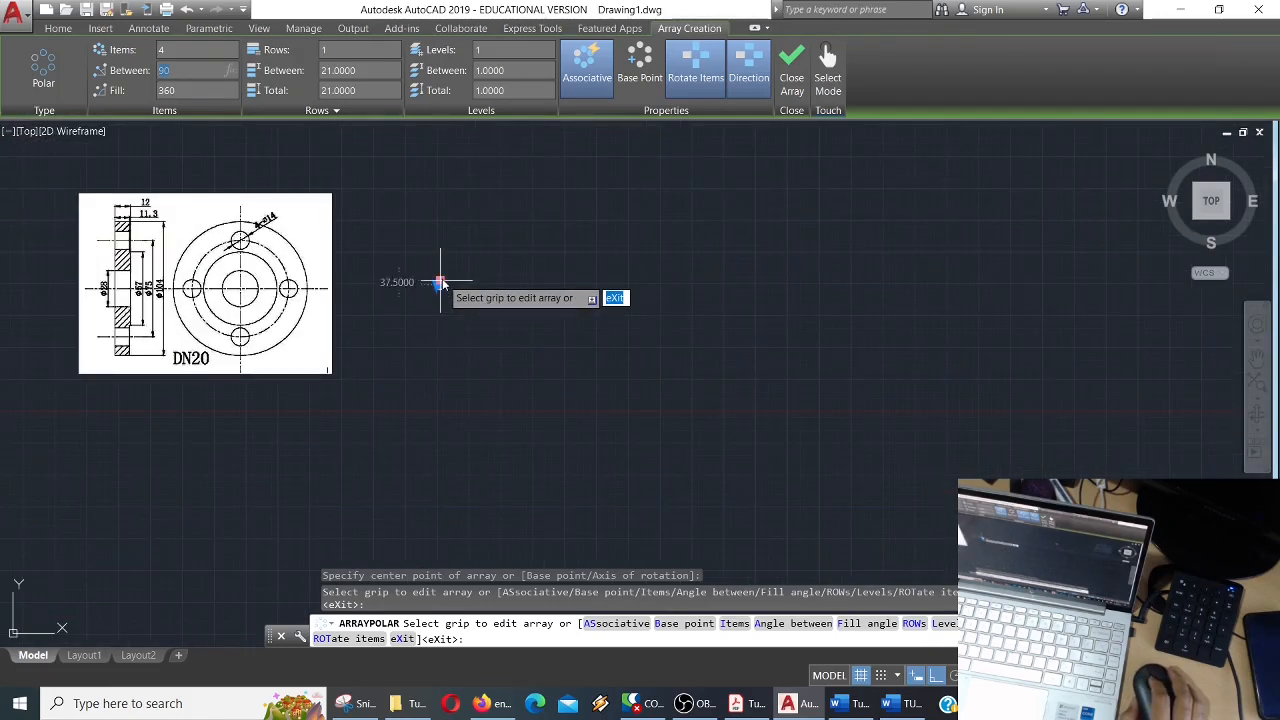
scroll(441, 283, "up", 8)
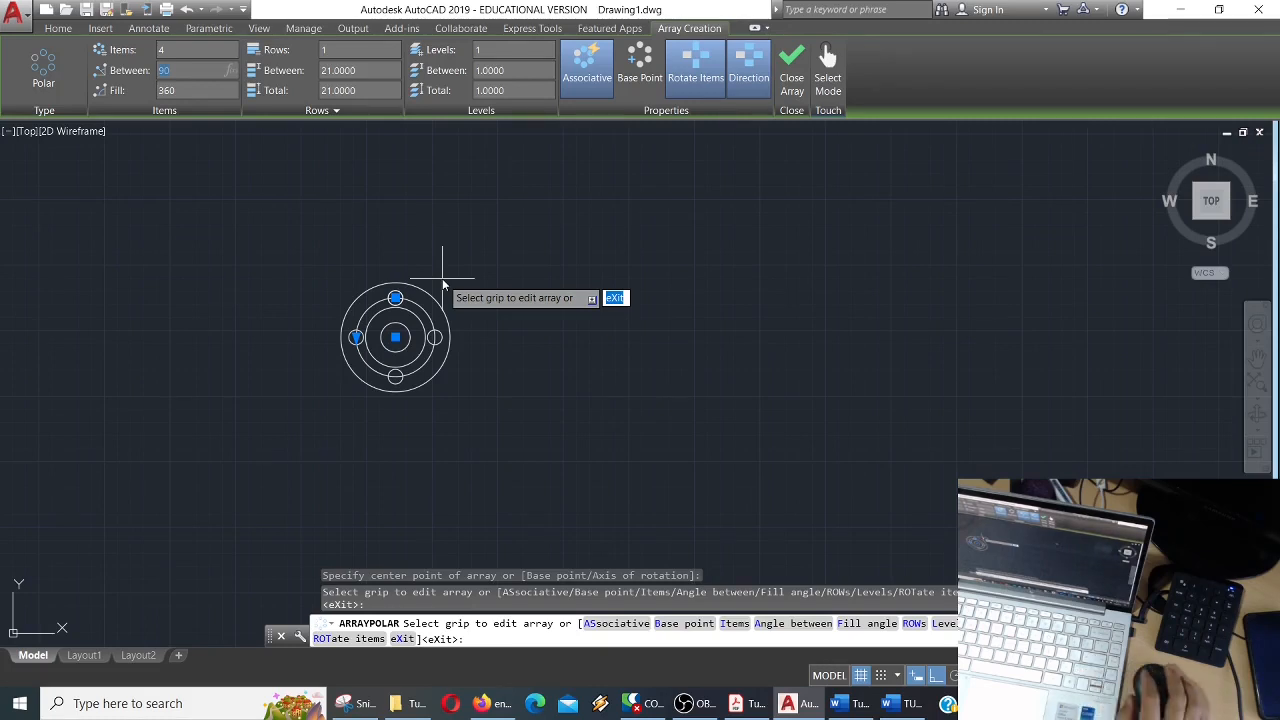
key("BackSpace")
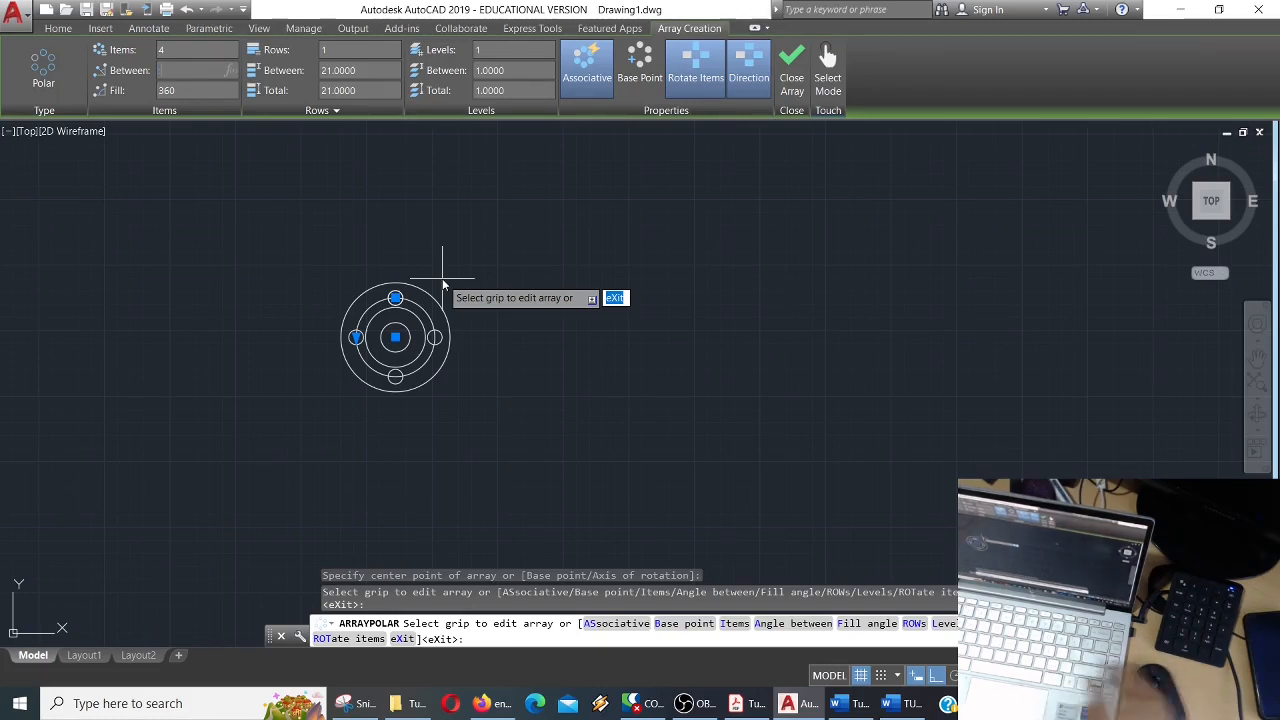
left_click(520, 261)
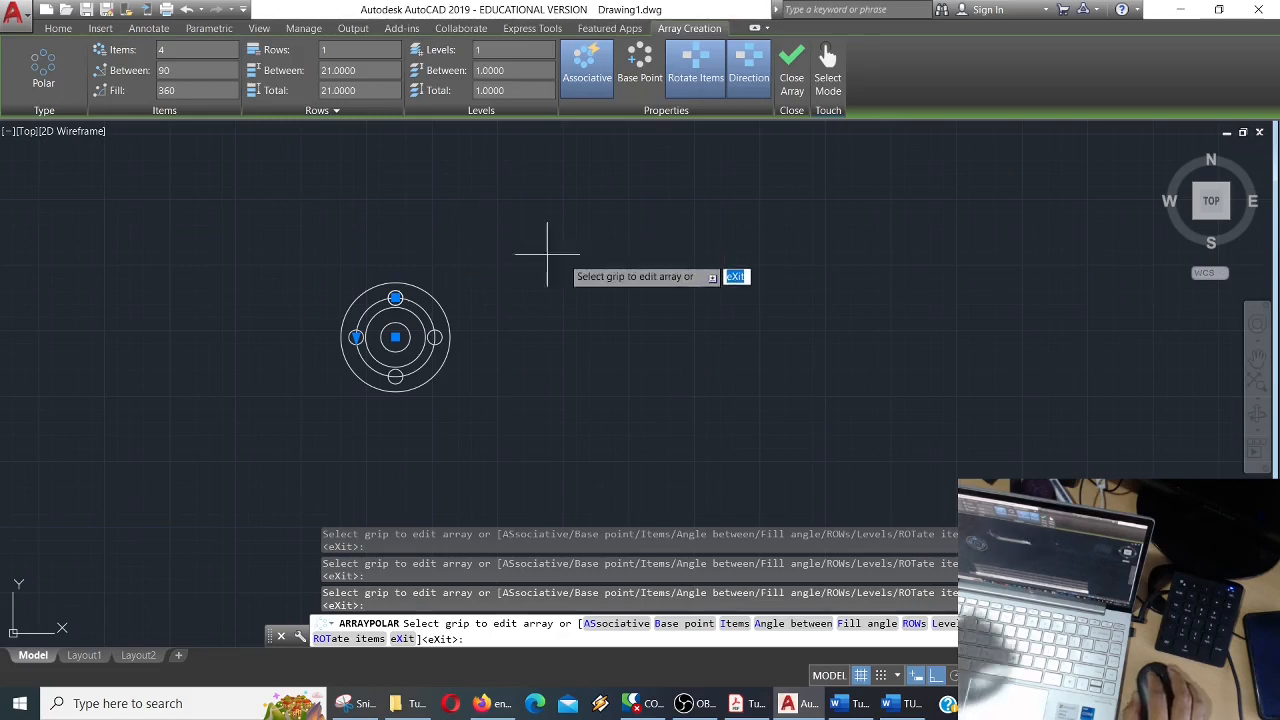
key("Escape")
Examine the side view's thickness dimensions and the bolt-hole callout in the reference image, and return to the drawn flange.
scroll(563, 256, "down", 6)
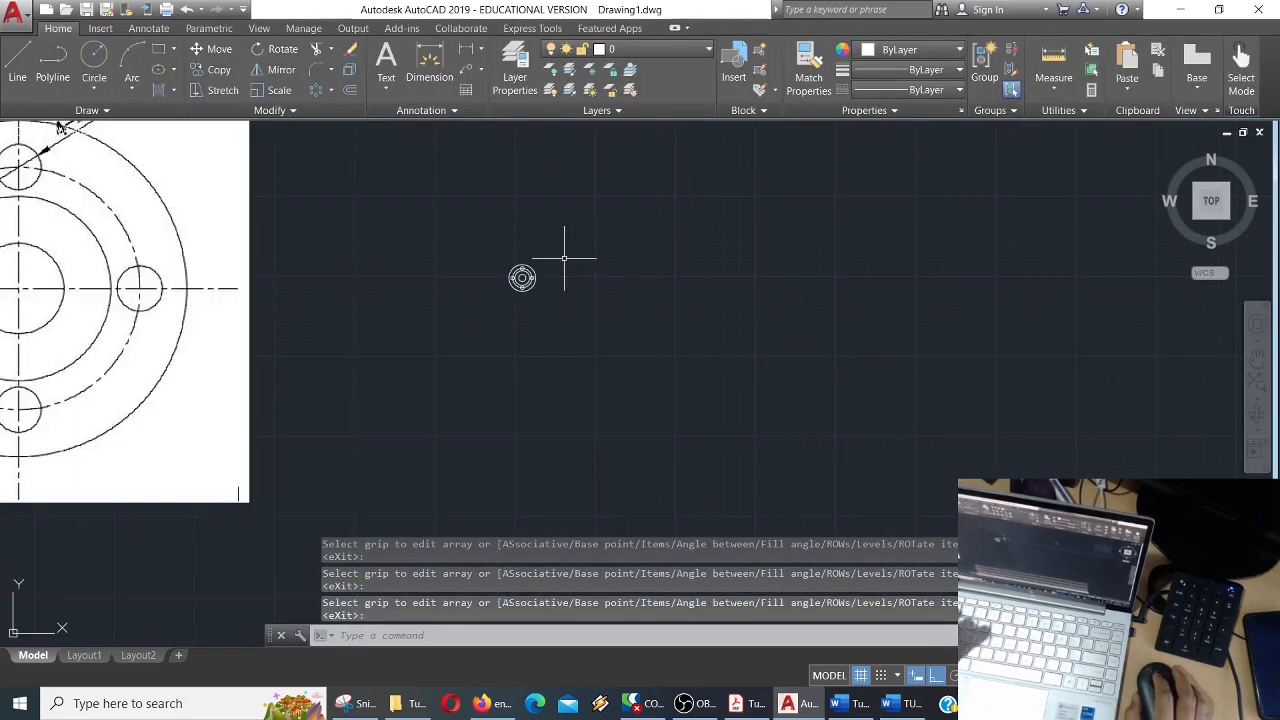
middle_click_drag(518, 370, 662, 413)
left_click_drag(412, 334, 746, 360)
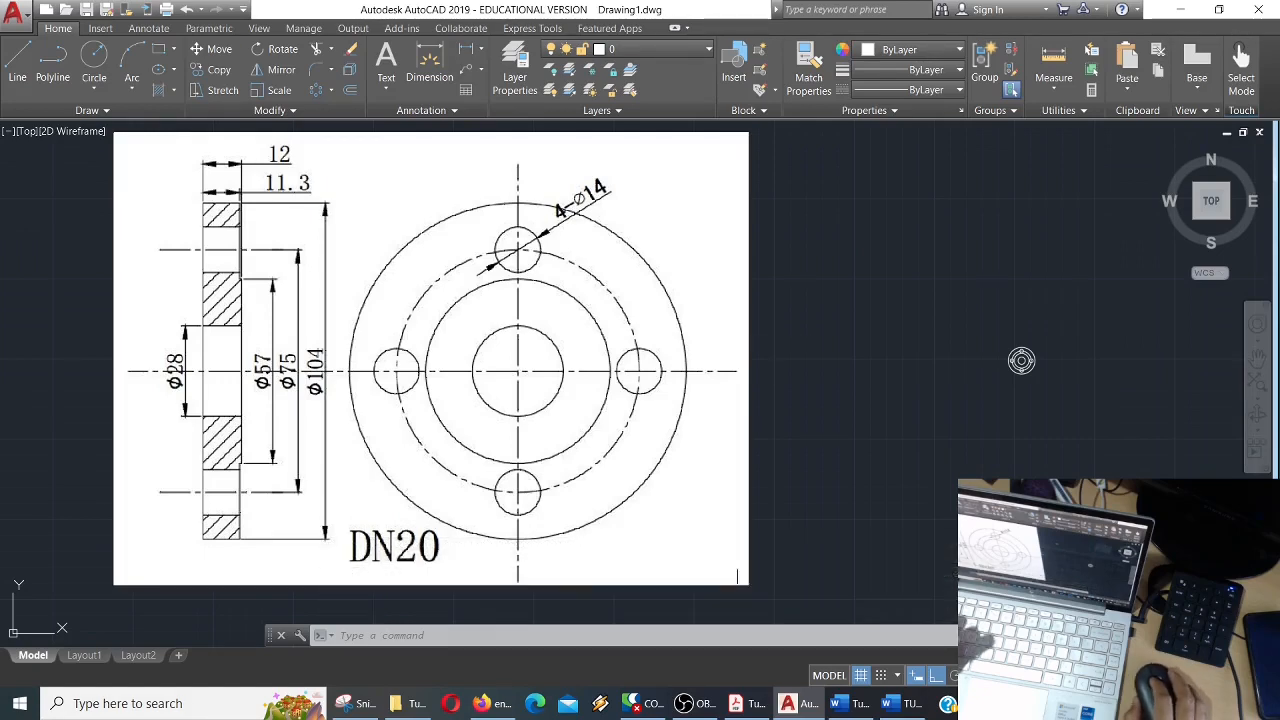
middle_click_drag(1021, 360, 1037, 410)
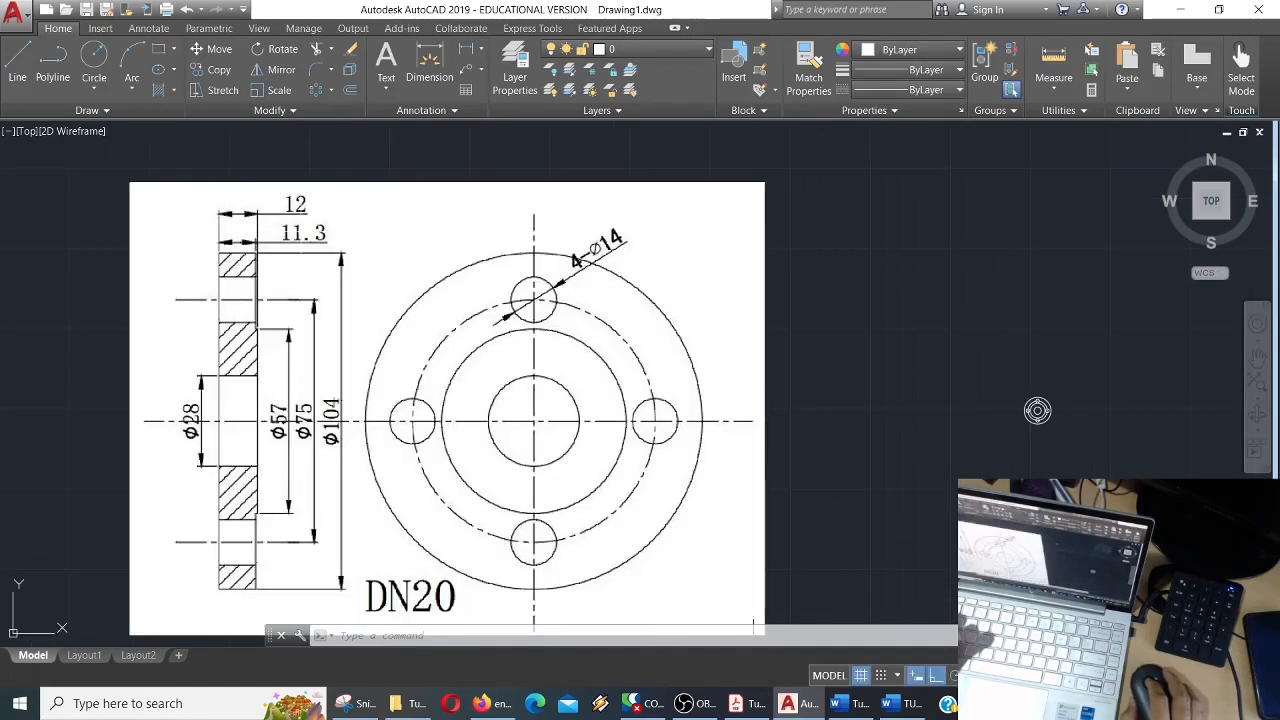
scroll(290, 207, "up", 4)
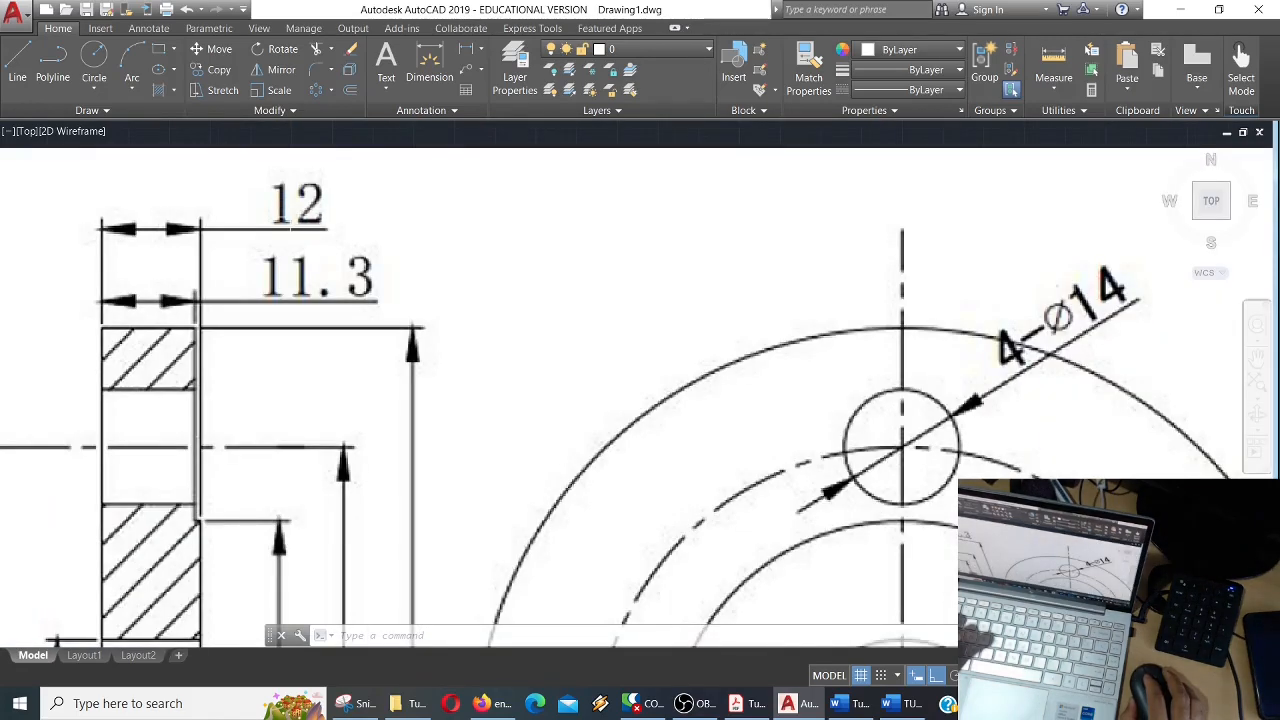
scroll(290, 254, "down", 6)
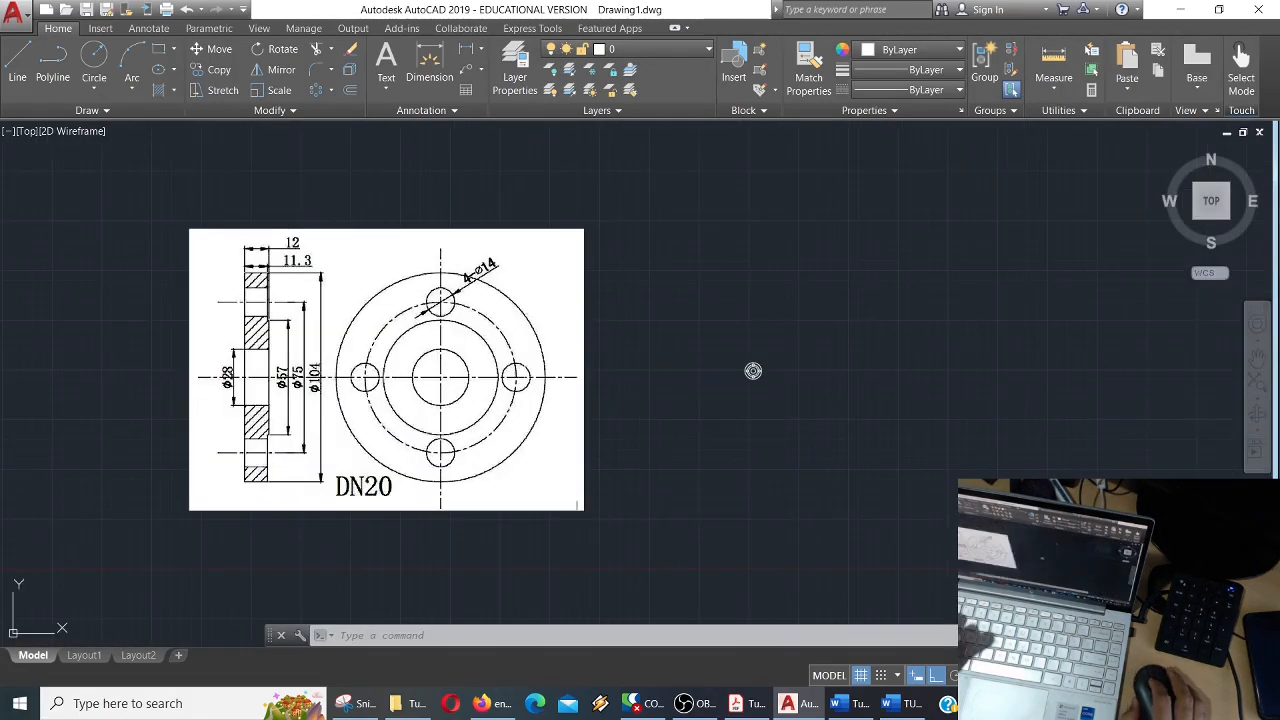
mouse_move(548, 357)
middle_mouse_down()
mouse_move(477, 326)
mouse_move(399, 318)
middle_mouse_up()
scroll(629, 331, "up", 7)
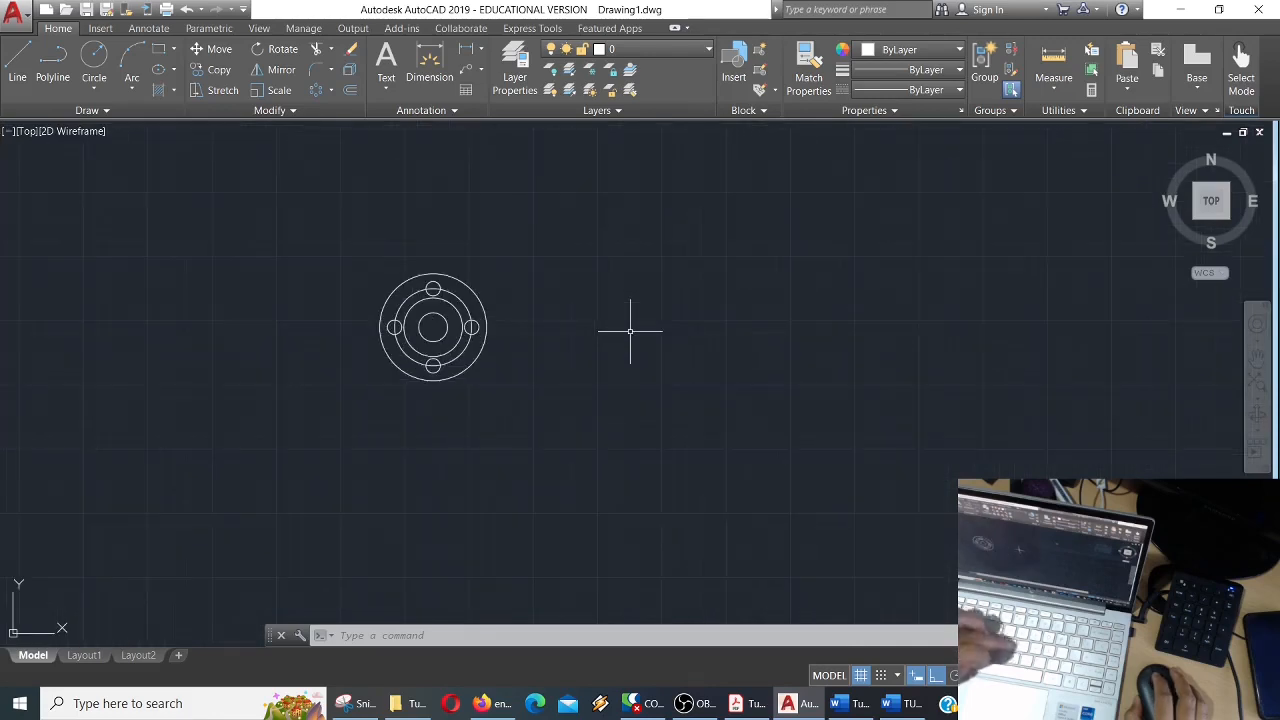
Draw a horizontal projection line leftward from the top quadrant of the flange's outer circle.
type("l")
key("Return")
scroll(410, 285, "up", 2)
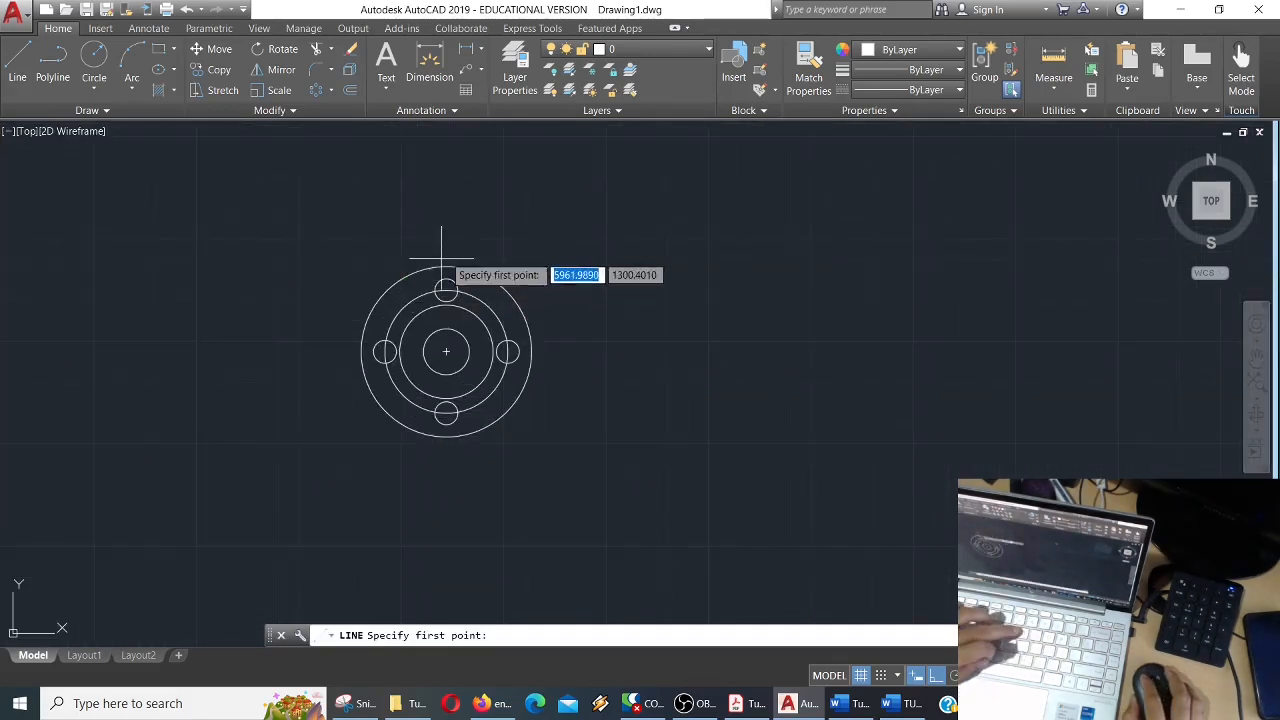
left_click(446, 267)
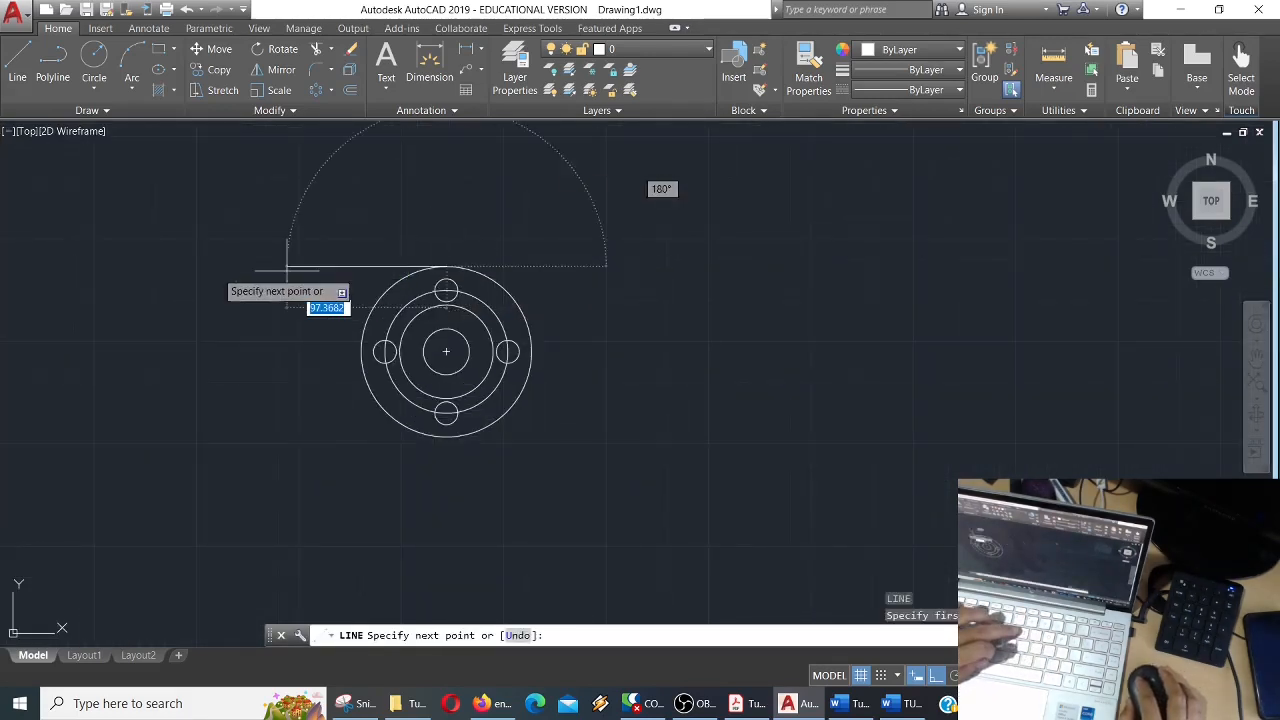
left_click(196, 267)
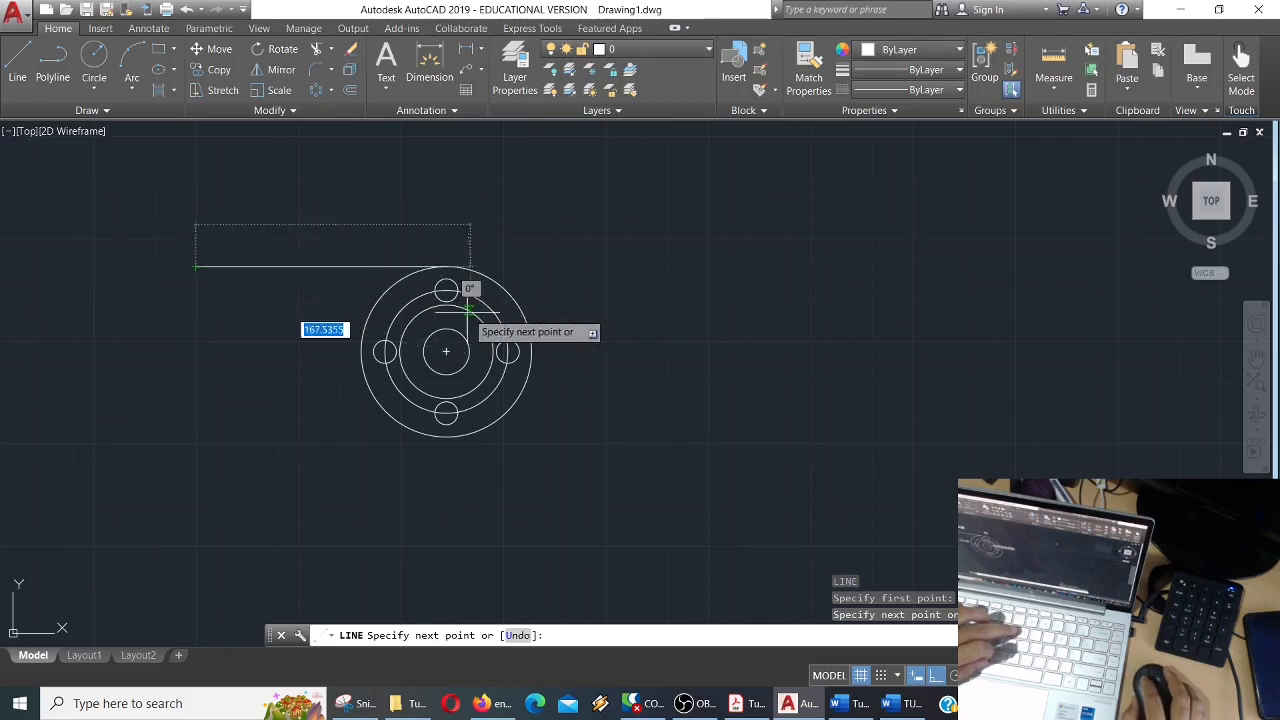
key("Return")
Copy the projection line to the upper and lower quadrants of the top bolt hole and bore circle, and the 57 mm circle's top quadrant.
left_click(300, 218)
left_click(270, 290)
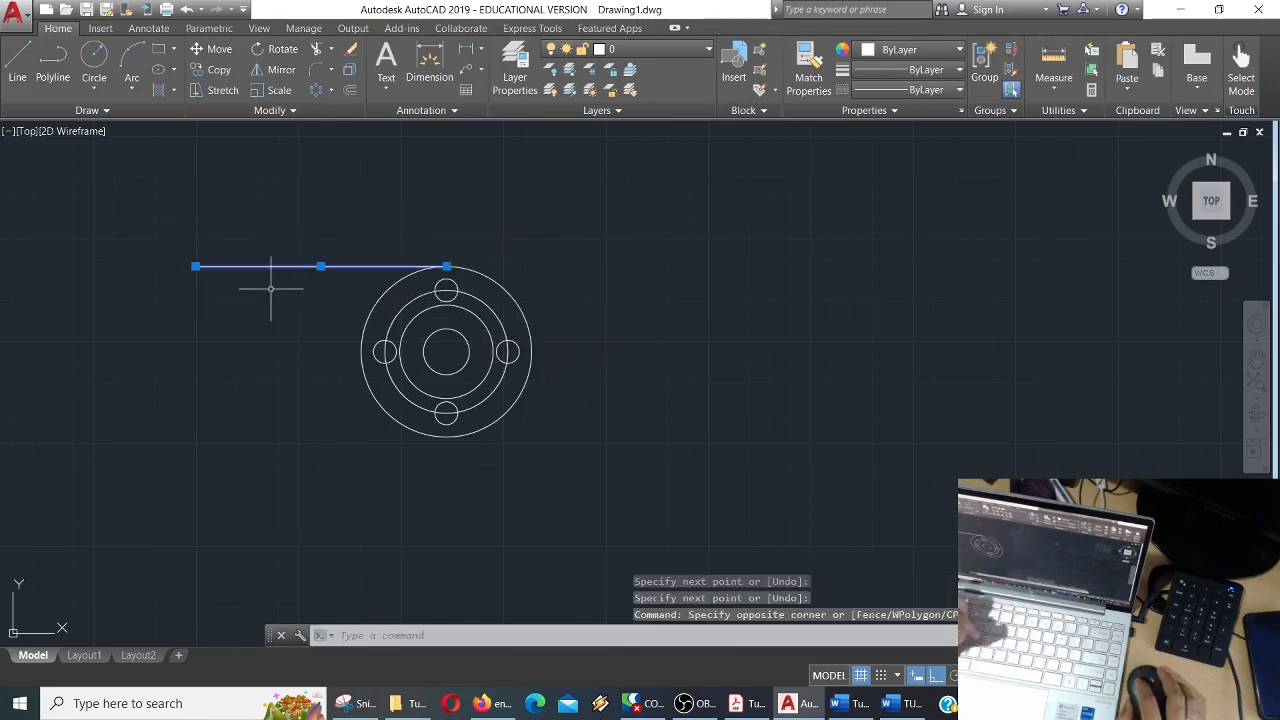
type("co")
key("Return")
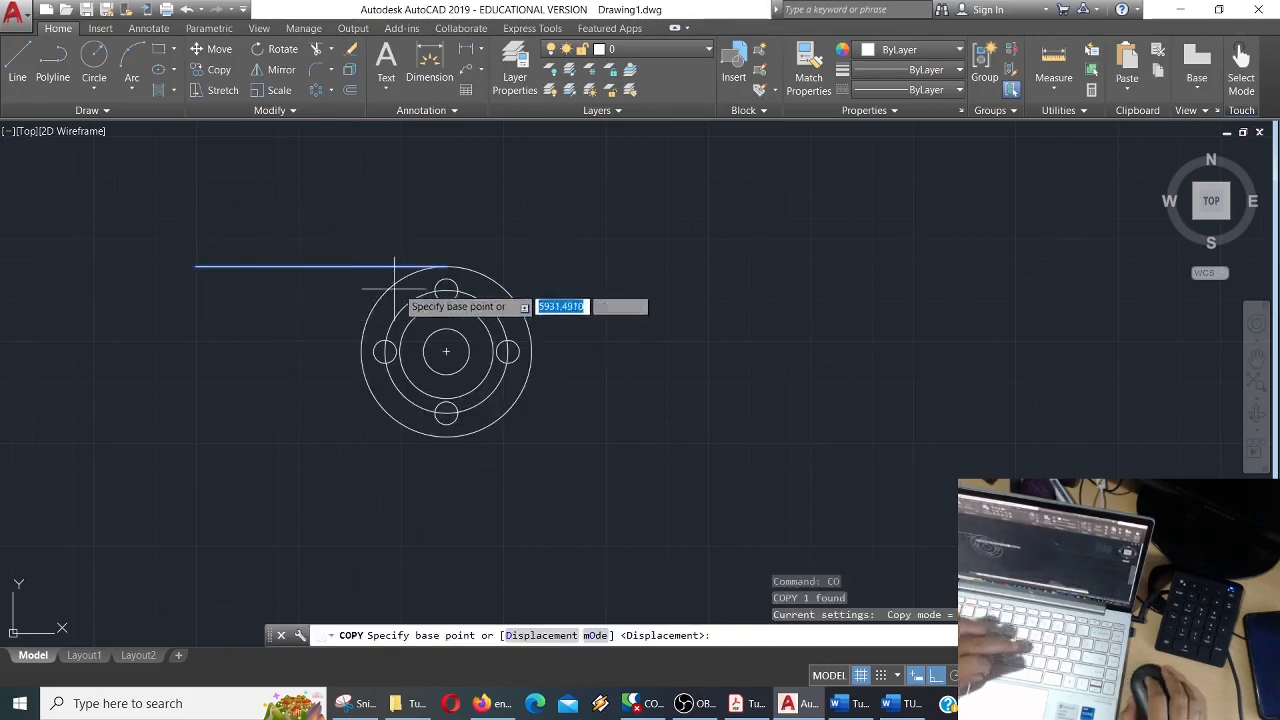
scroll(459, 255, "up", 2)
left_click(503, 240)
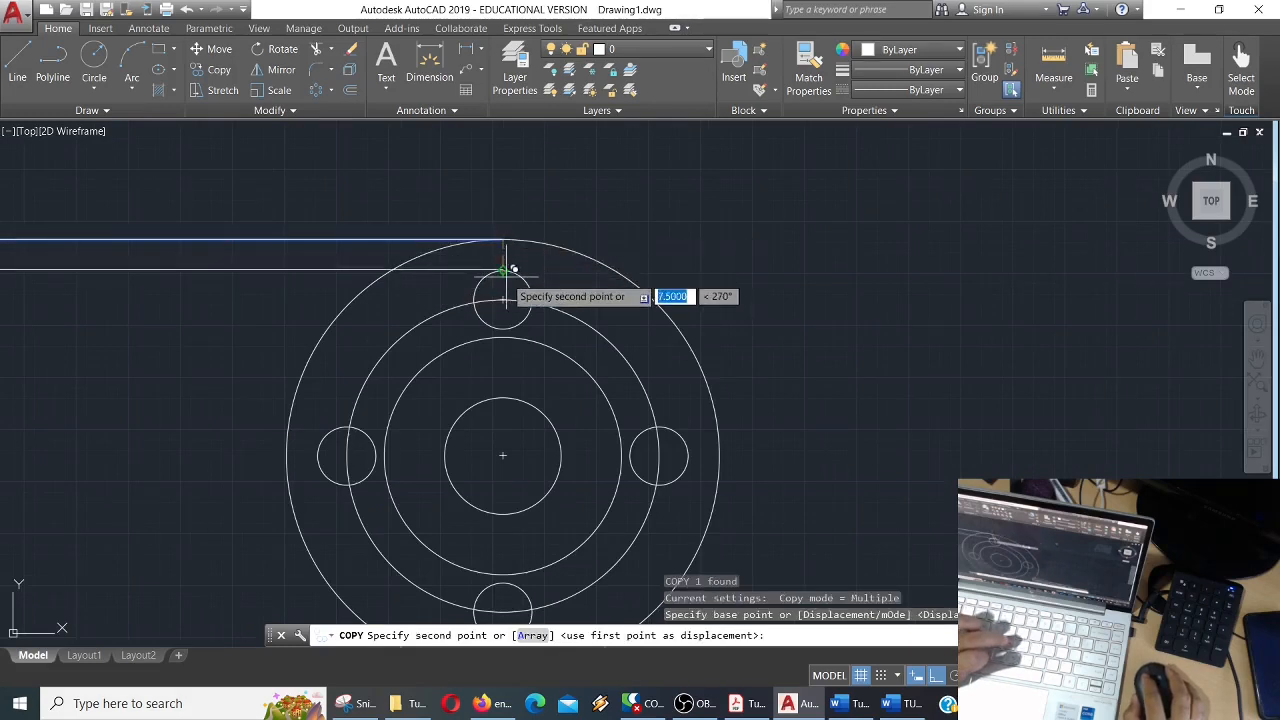
left_click(506, 268)
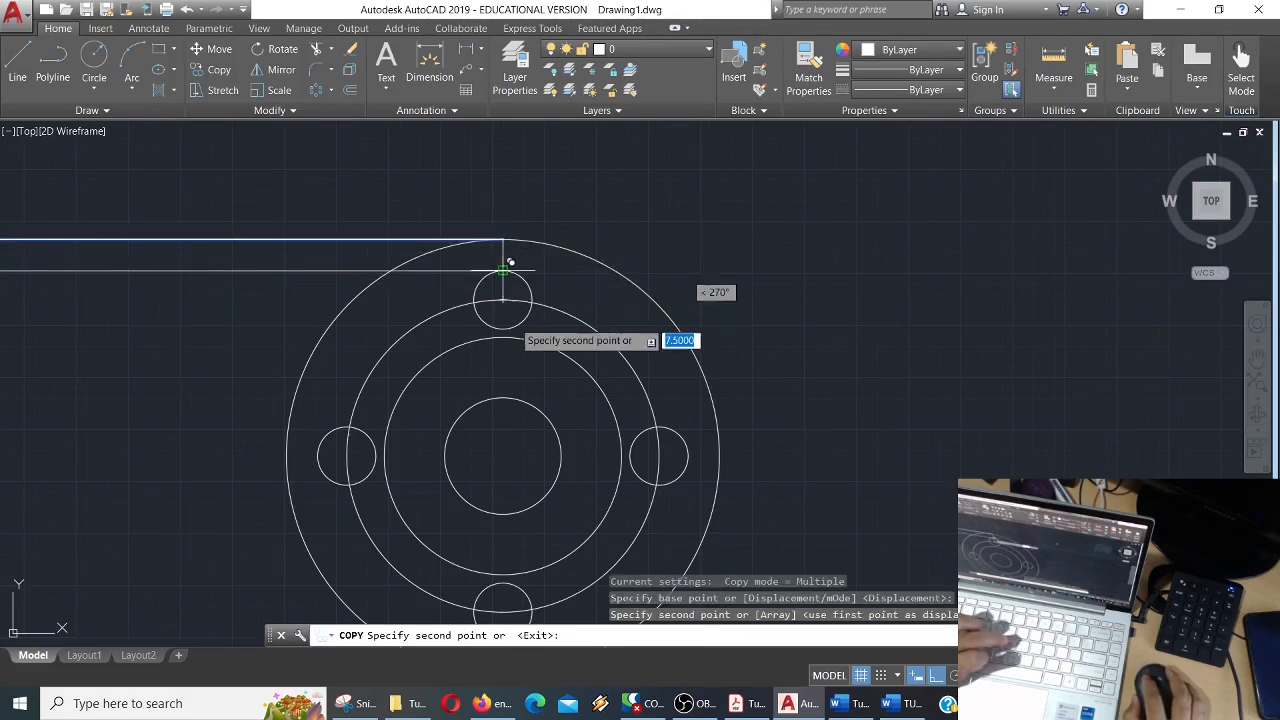
left_click(505, 328)
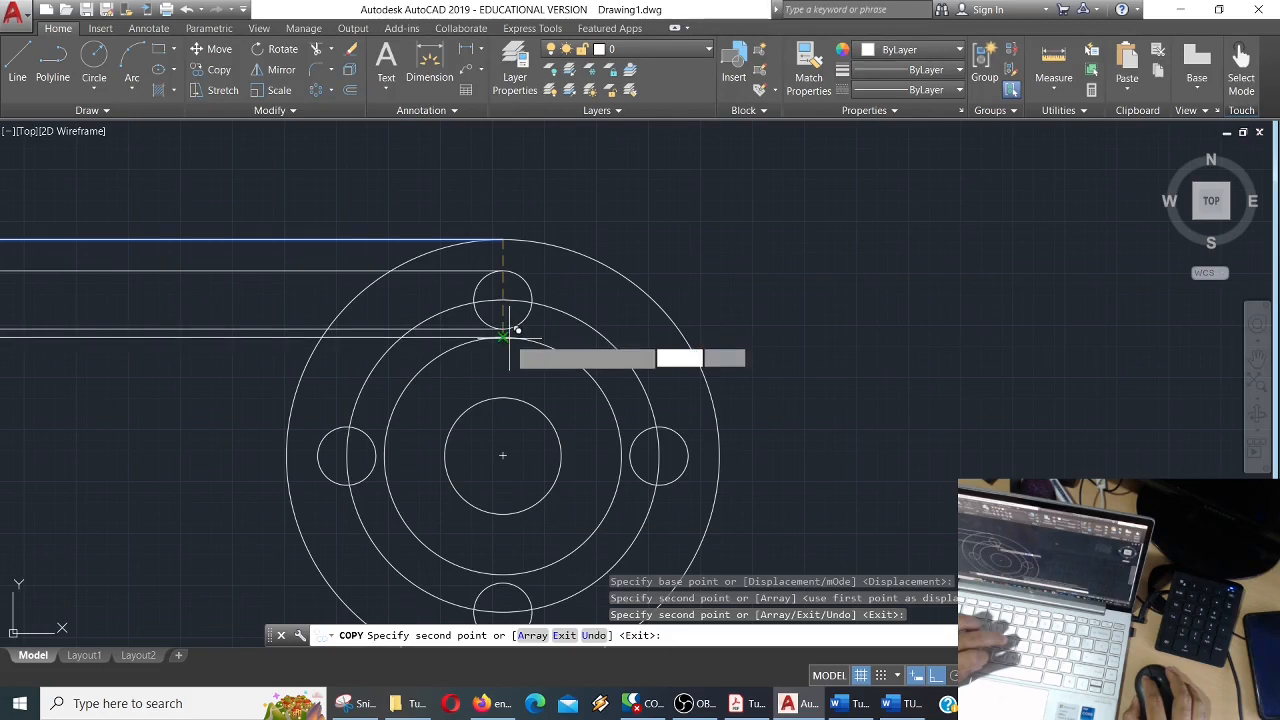
middle_click_drag(503, 396, 523, 323)
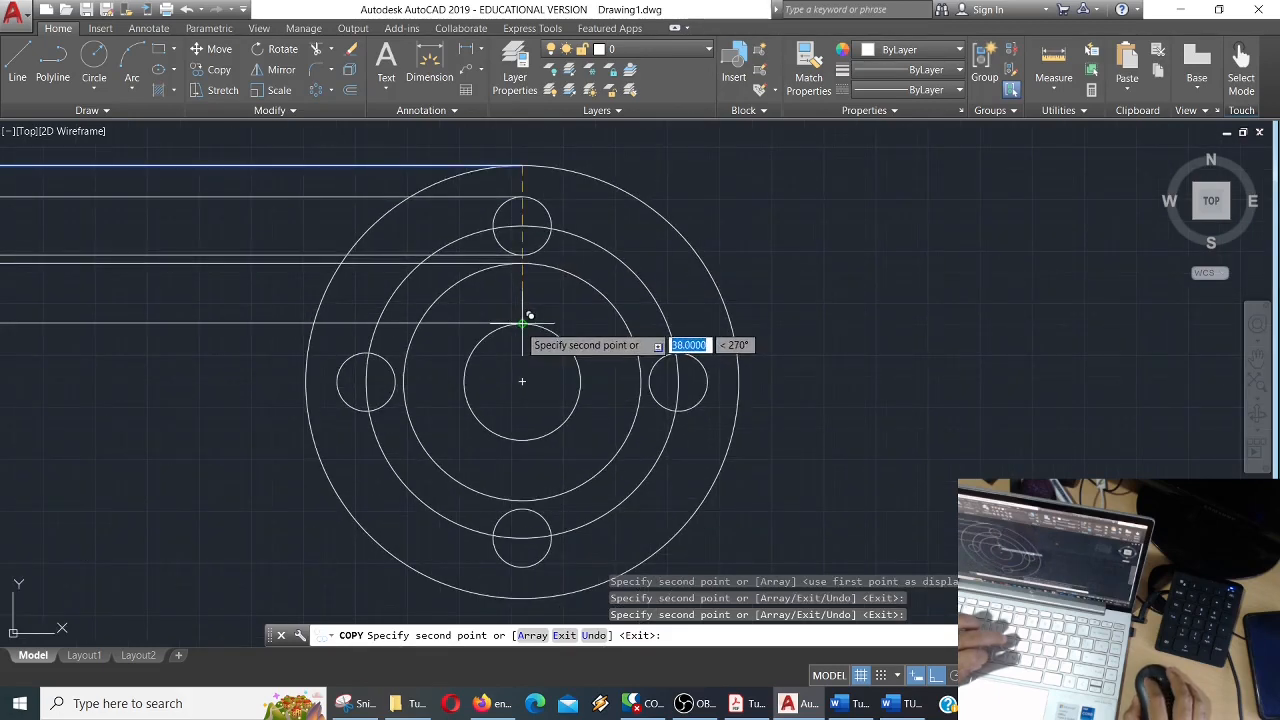
left_click(522, 322)
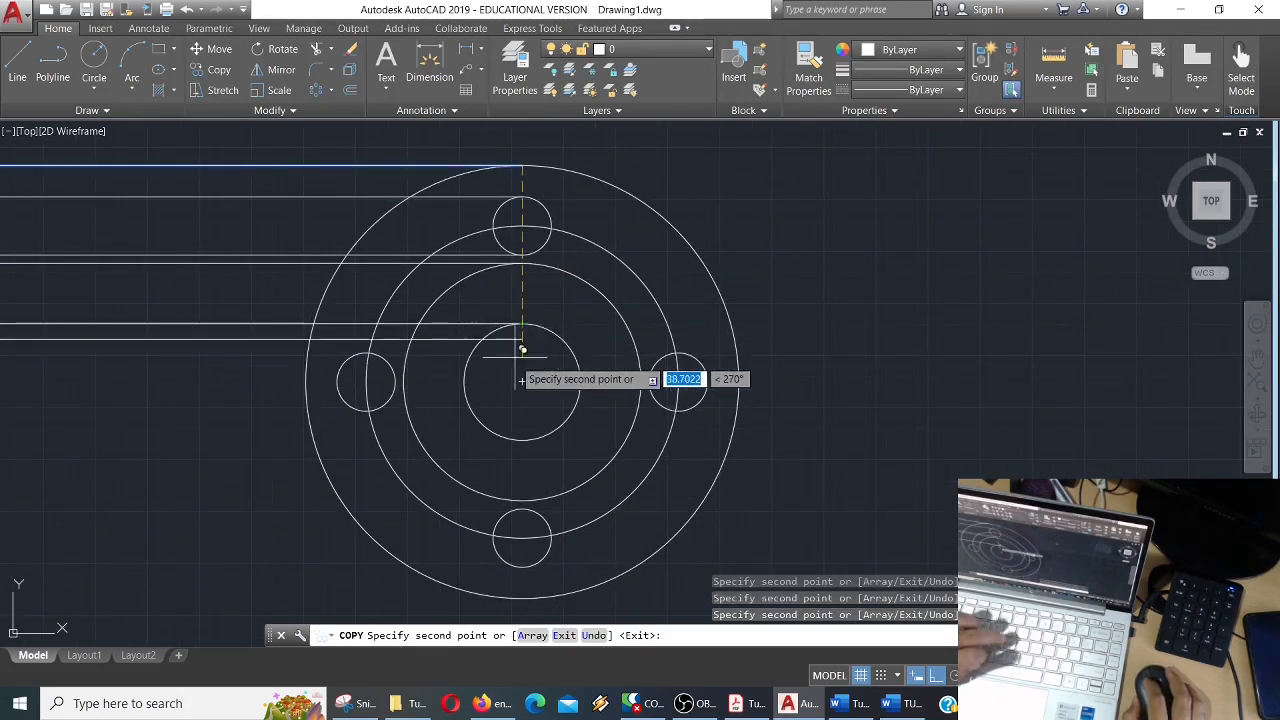
left_click(522, 438)
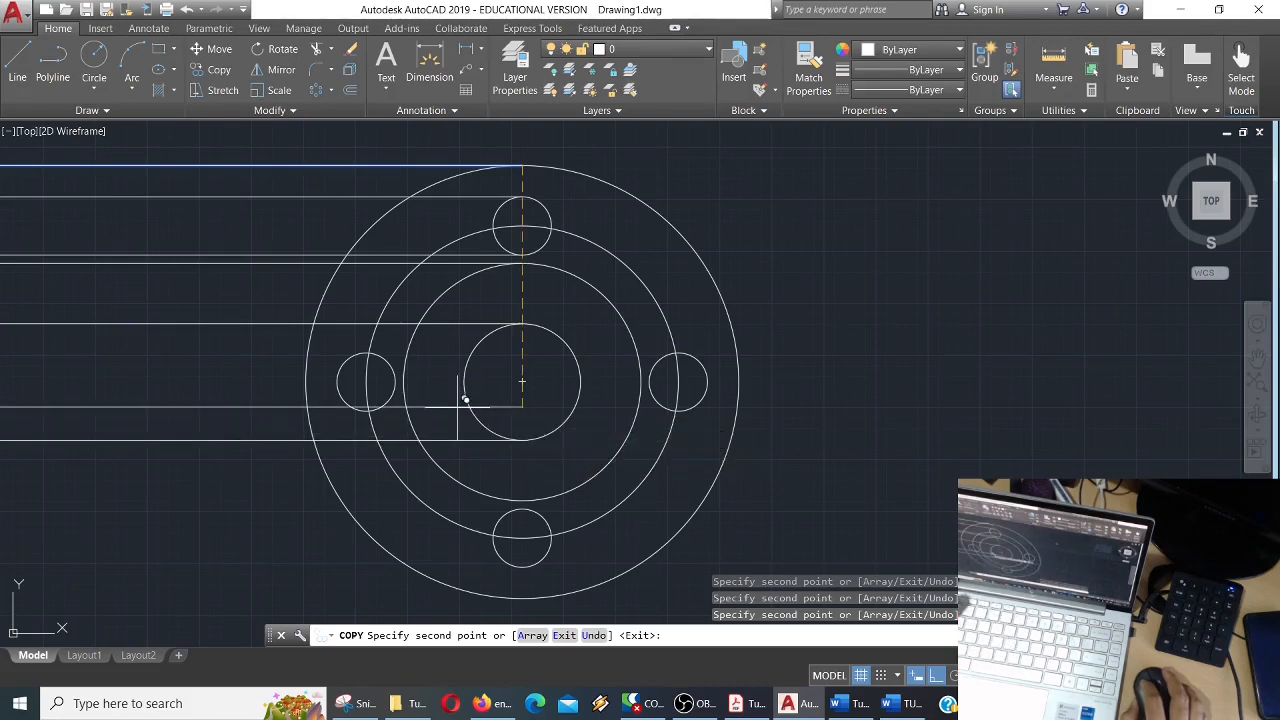
key("Return")
Draw a vertical line crossing all the projection lines near their free ends as the side view's back face.
scroll(403, 395, "down", 3)
scroll(403, 395, "down", 2)
type("l")
key("Return")
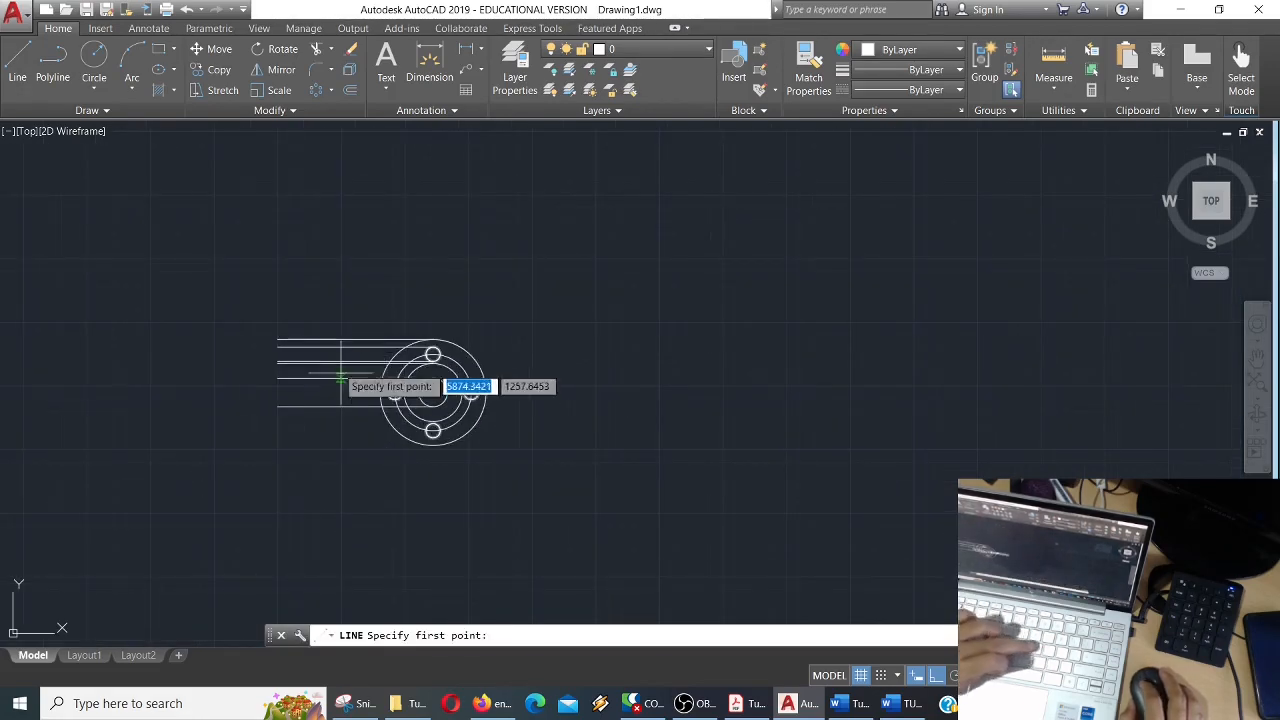
left_click(305, 322)
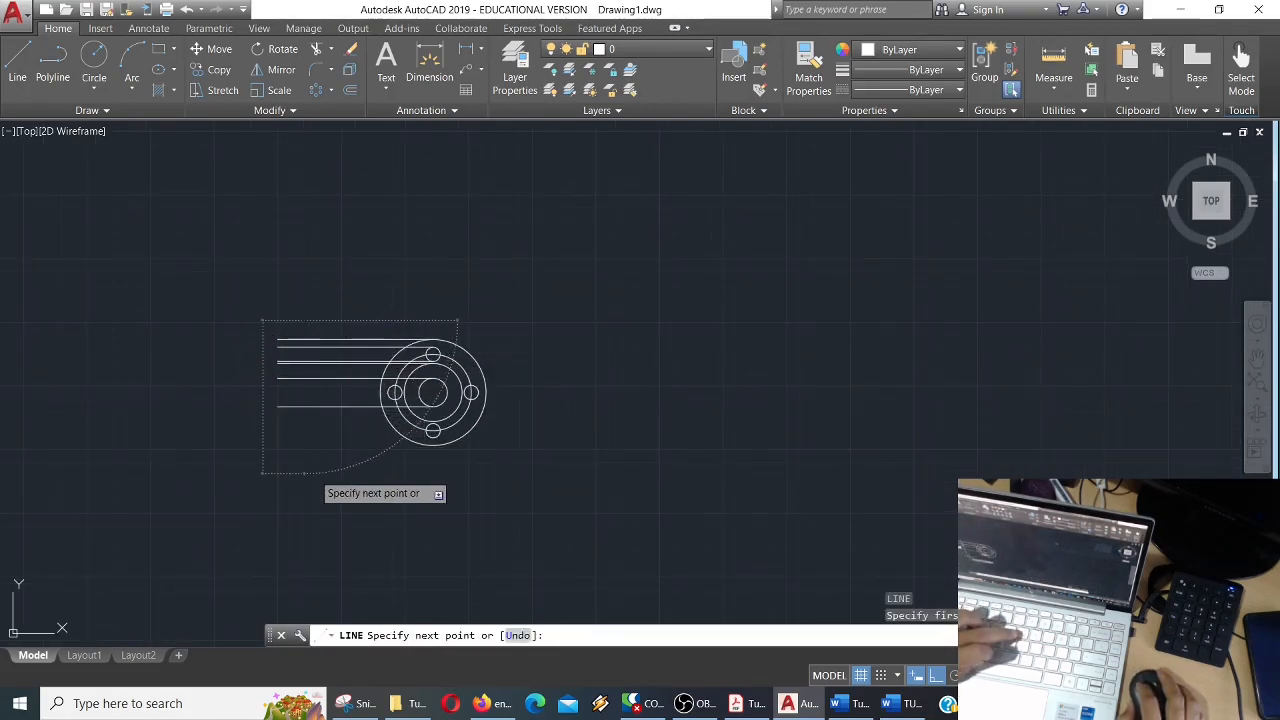
left_click(313, 474)
key("Return")
scroll(318, 356, "up", 4)
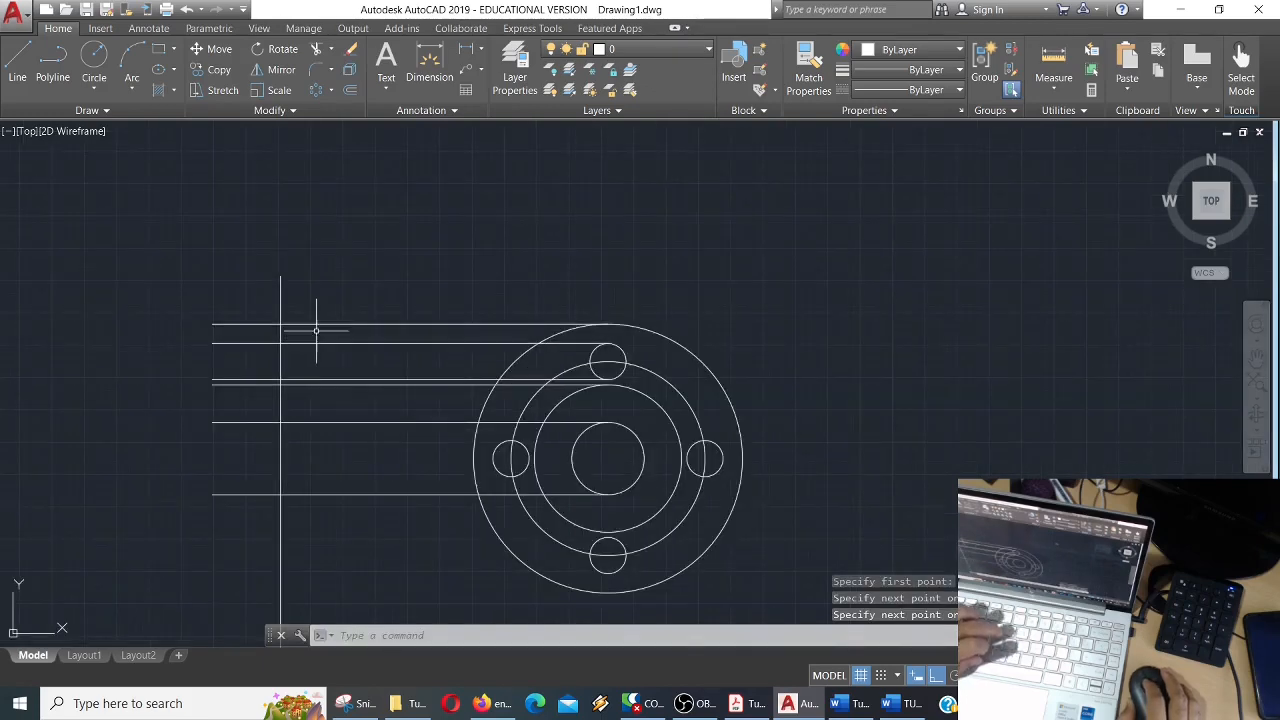
Draw a line 12 mm rightward from the back face along the top projection line, continuing vertically down past the bore lines for the front face.
scroll(310, 329, "down", 6)
middle_click_drag(343, 291, 315, 300)
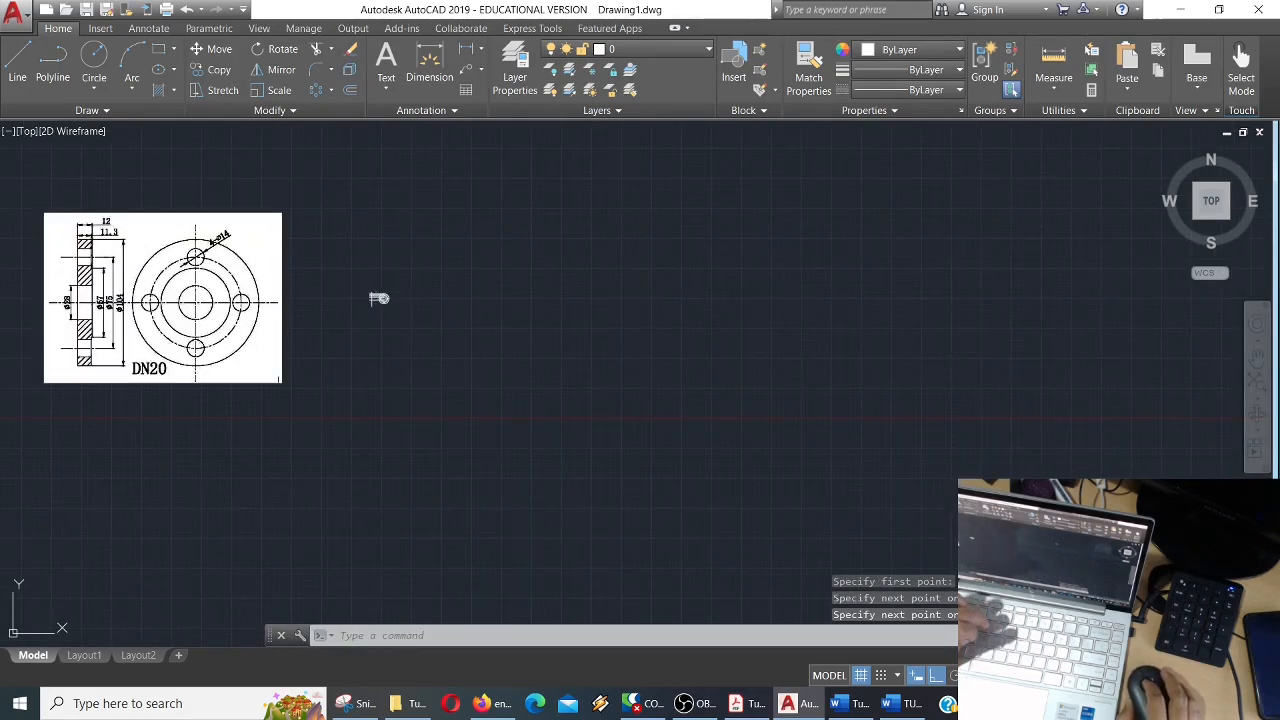
scroll(457, 291, "up", 2)
middle_click_drag(457, 291, 697, 374)
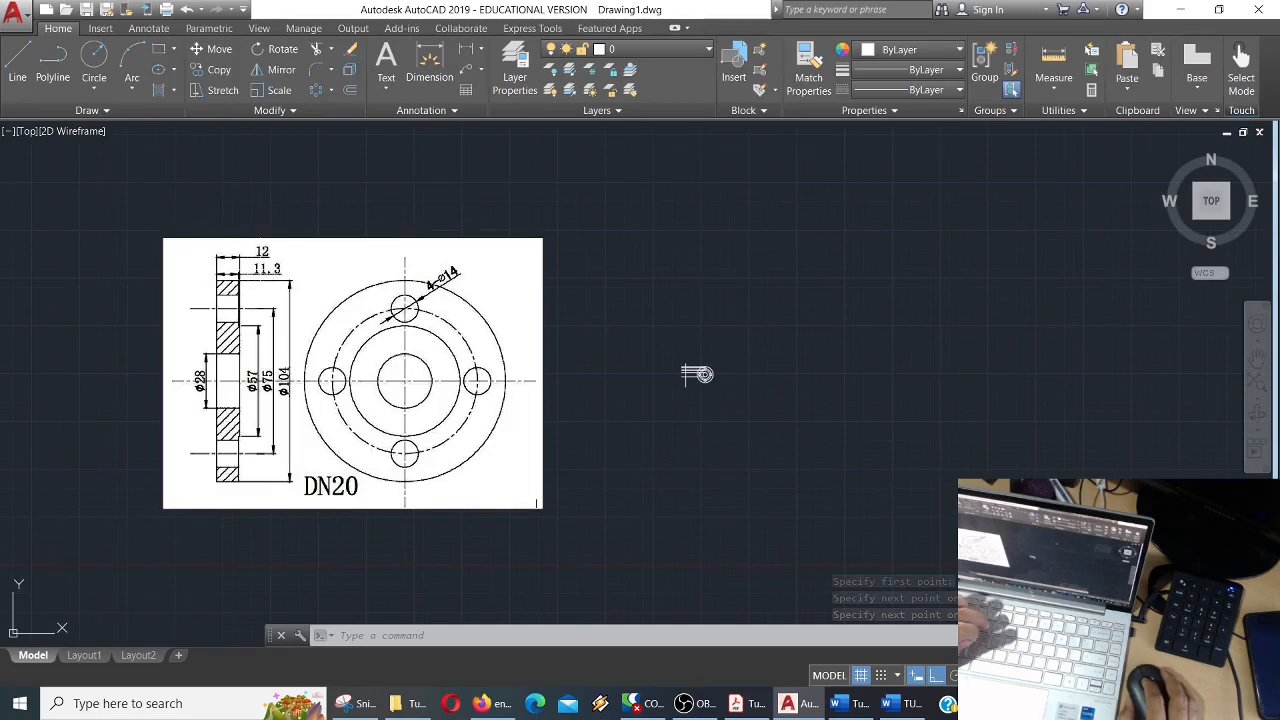
scroll(697, 374, "up", 10)
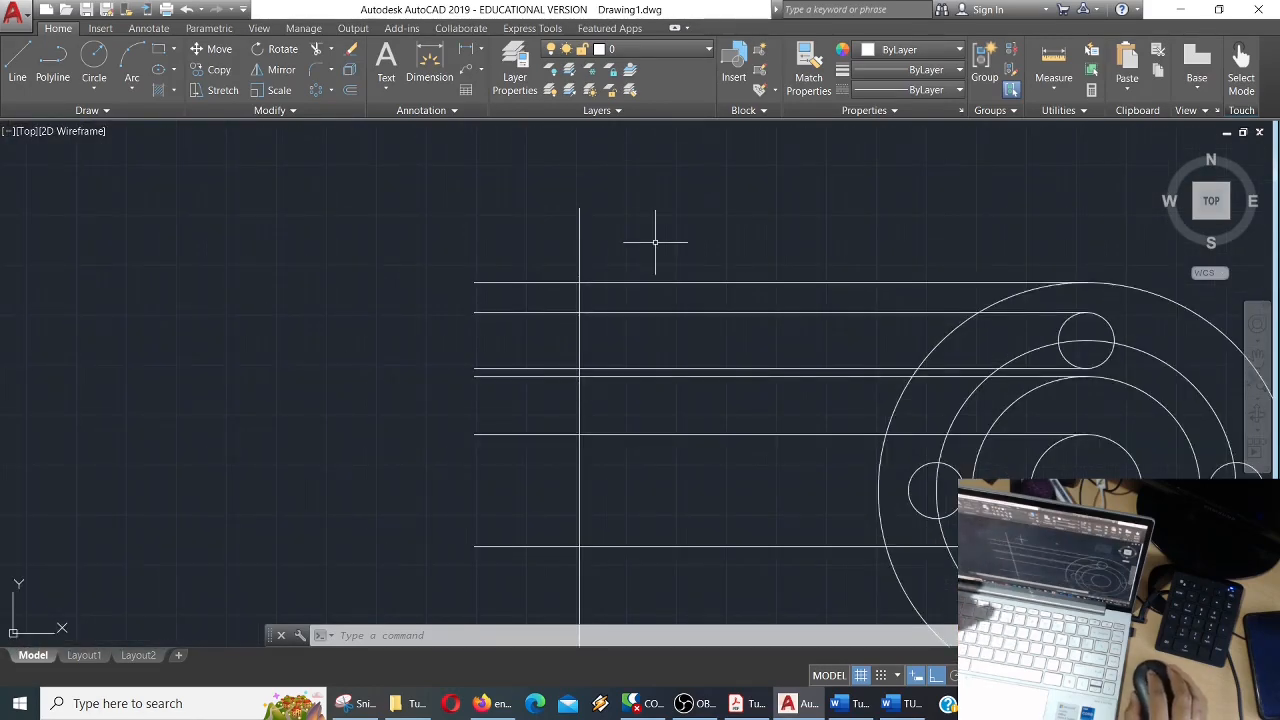
type("l")
key("Return")
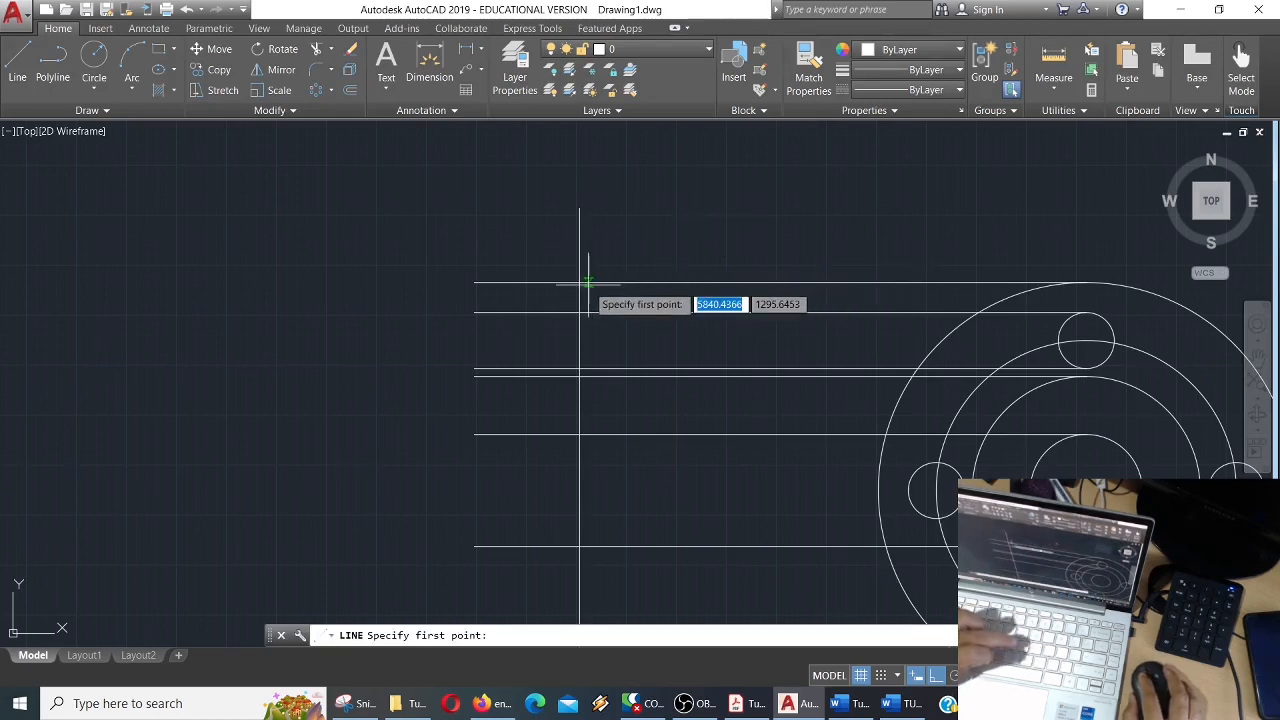
left_click(580, 240)
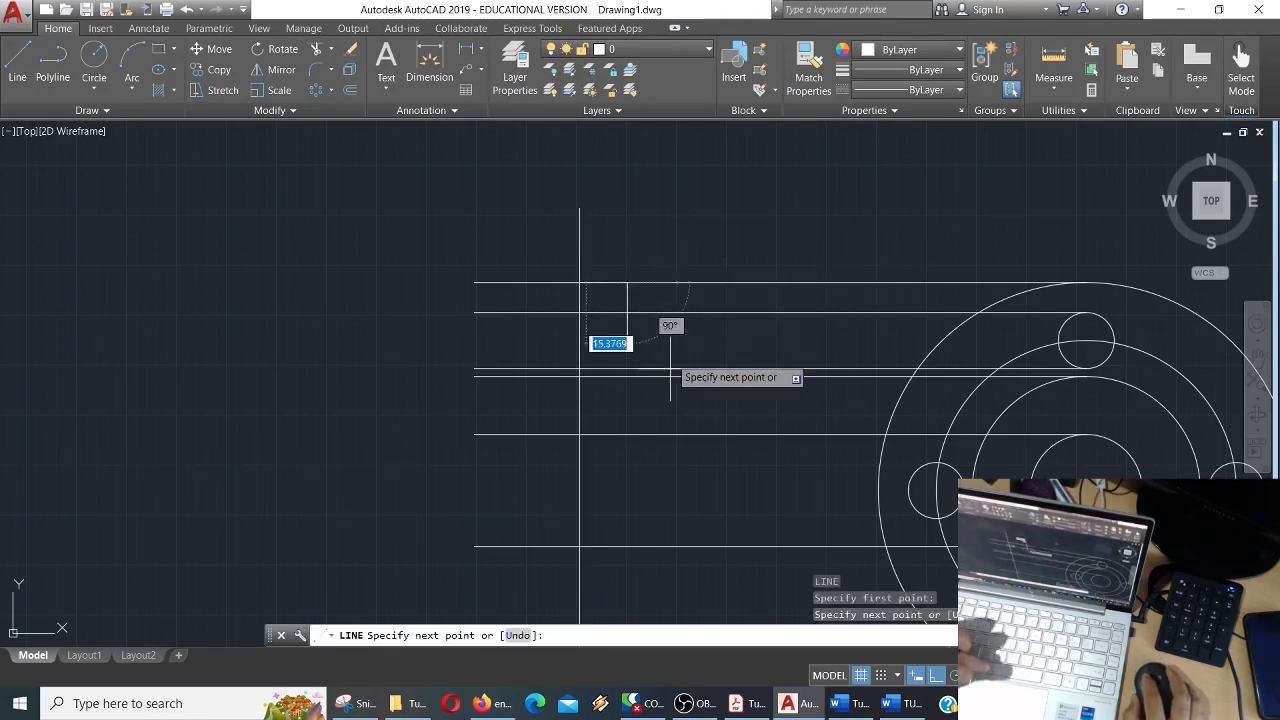
middle_click_drag(620, 558, 575, 405)
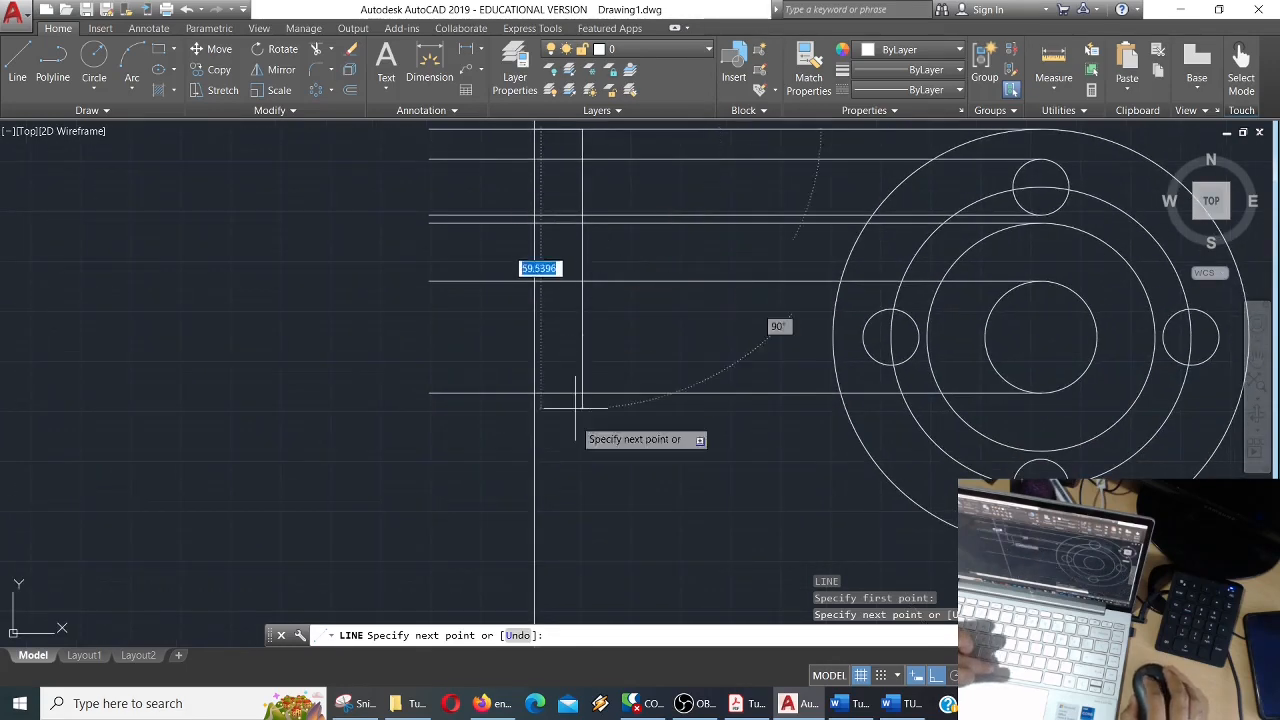
left_click(580, 485)
key("Return")
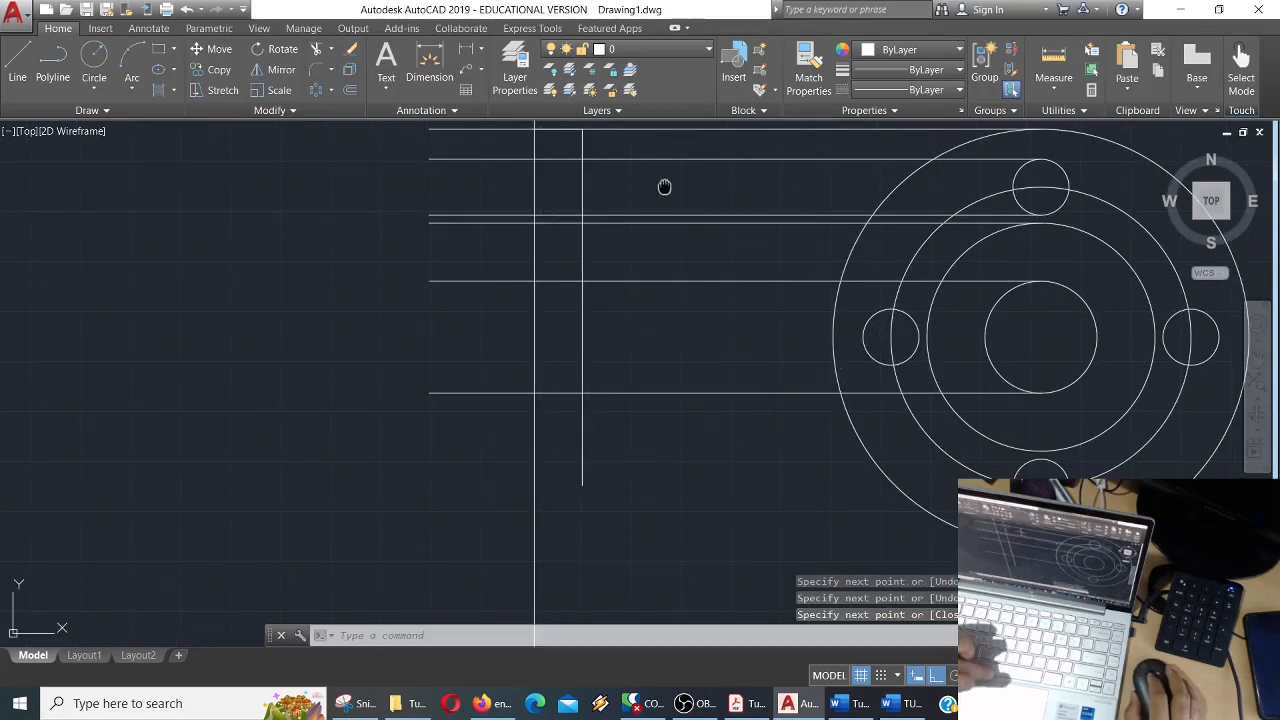
Draw a line 11.3 mm rightward from the back face's top intersection, continuing vertically down past the lower bore line.
middle_click_drag(664, 187, 586, 375)
key("Return")
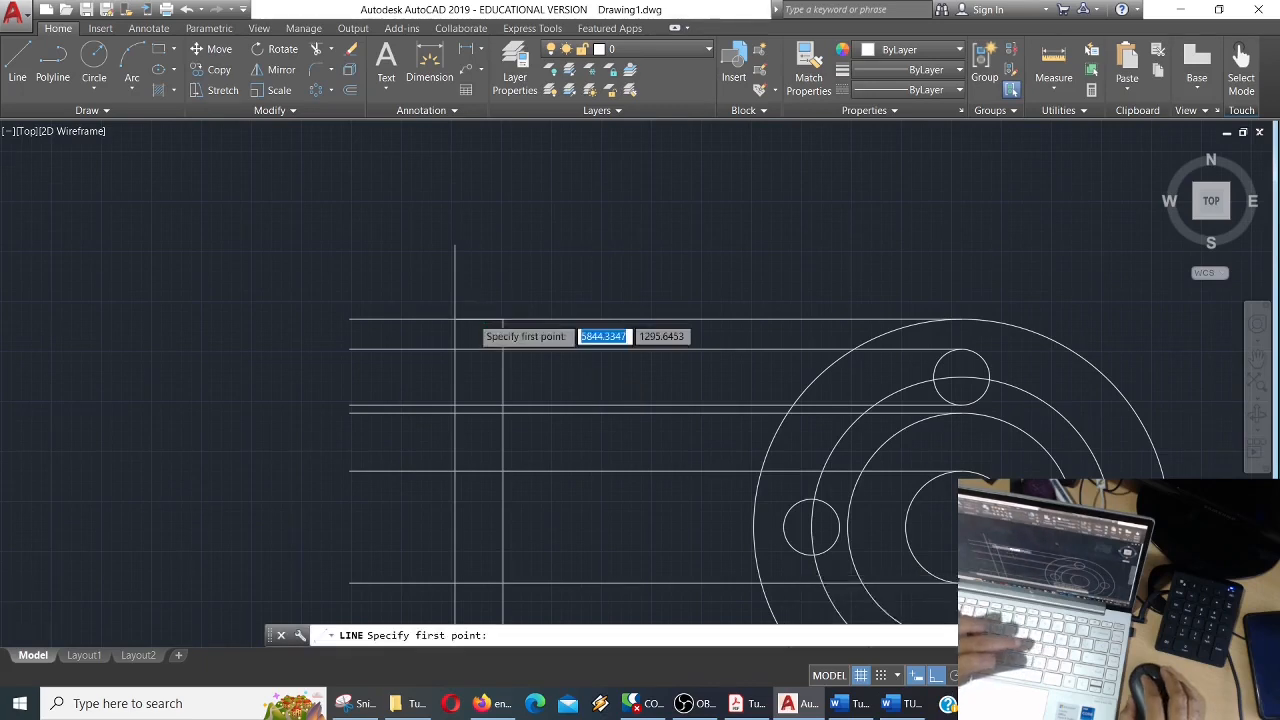
scroll(448, 322, "up", 2)
left_click(443, 320)
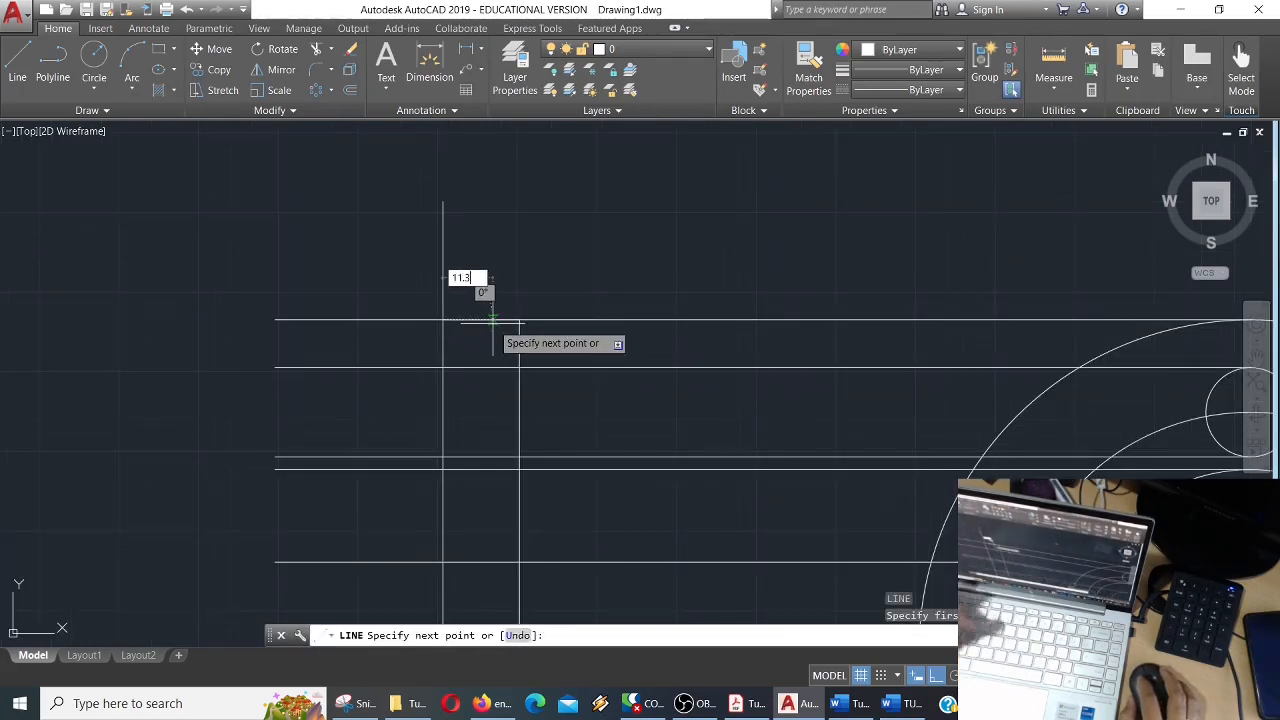
scroll(490, 420, "down", 4)
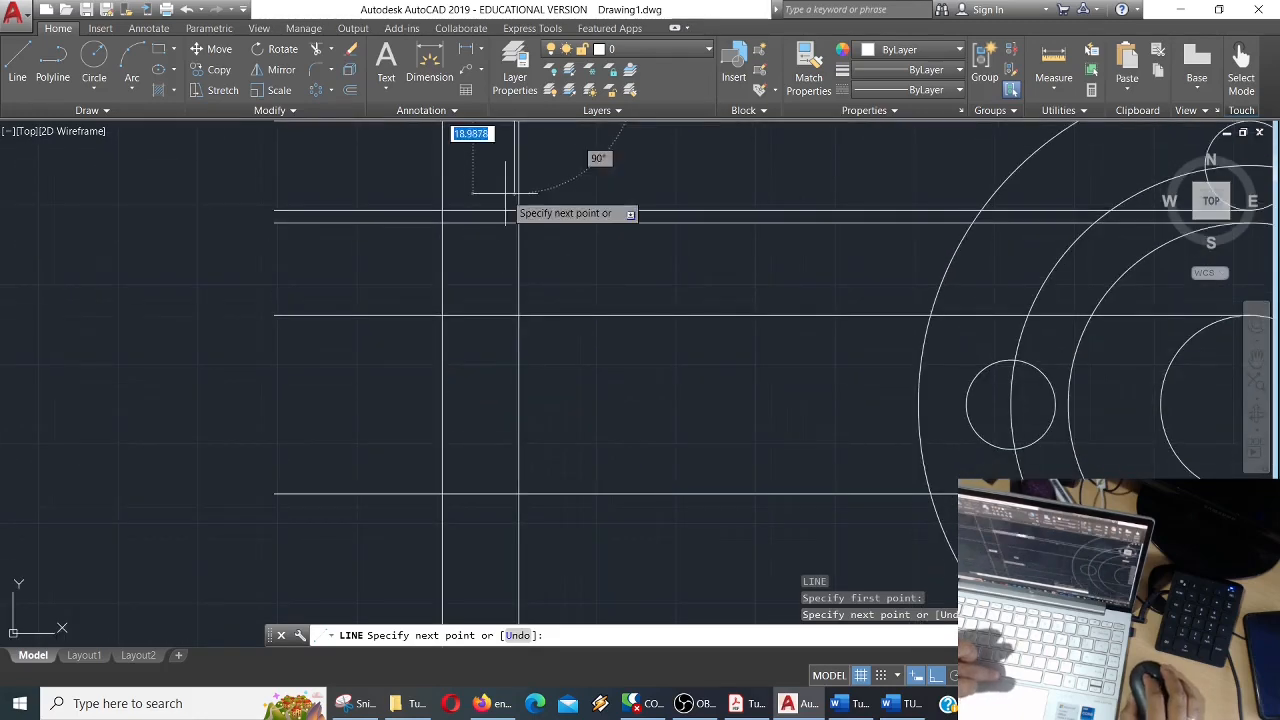
left_click(510, 475)
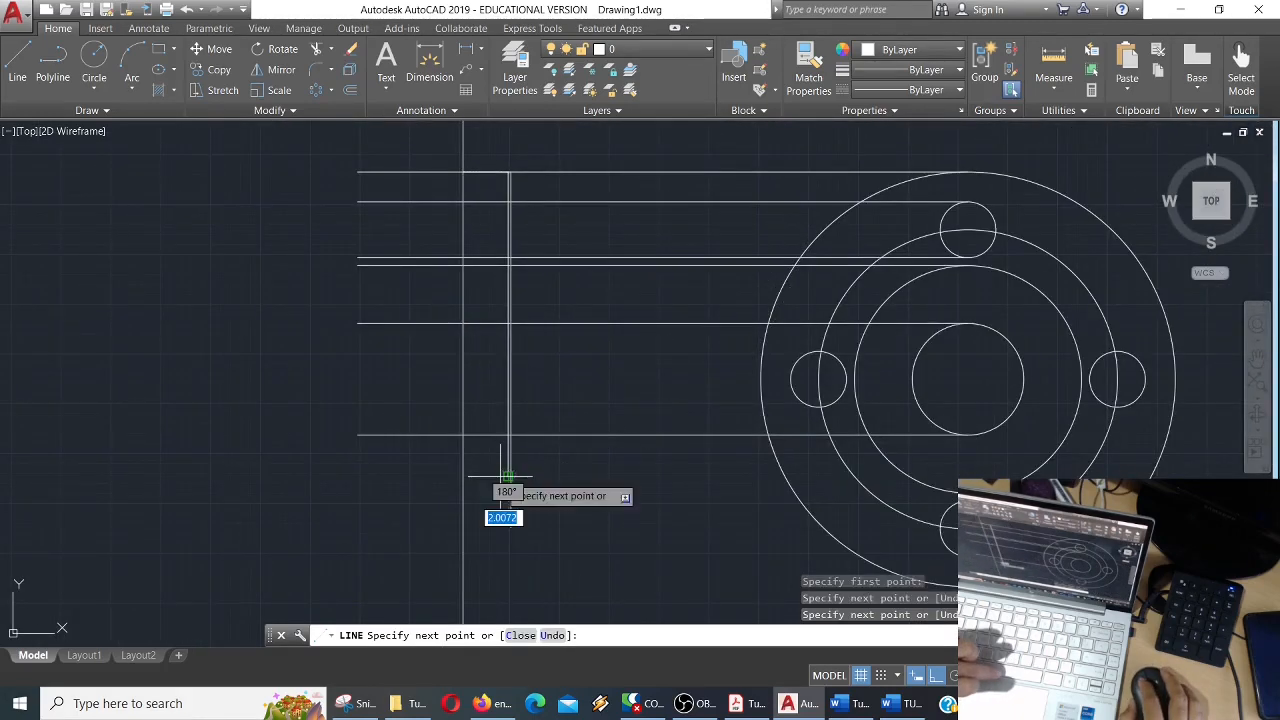
key("Escape")
Examine the side view's section profile, raised face and bolt-hole edges in the reference image, and return to the drawn flange.
scroll(591, 371, "down", 4)
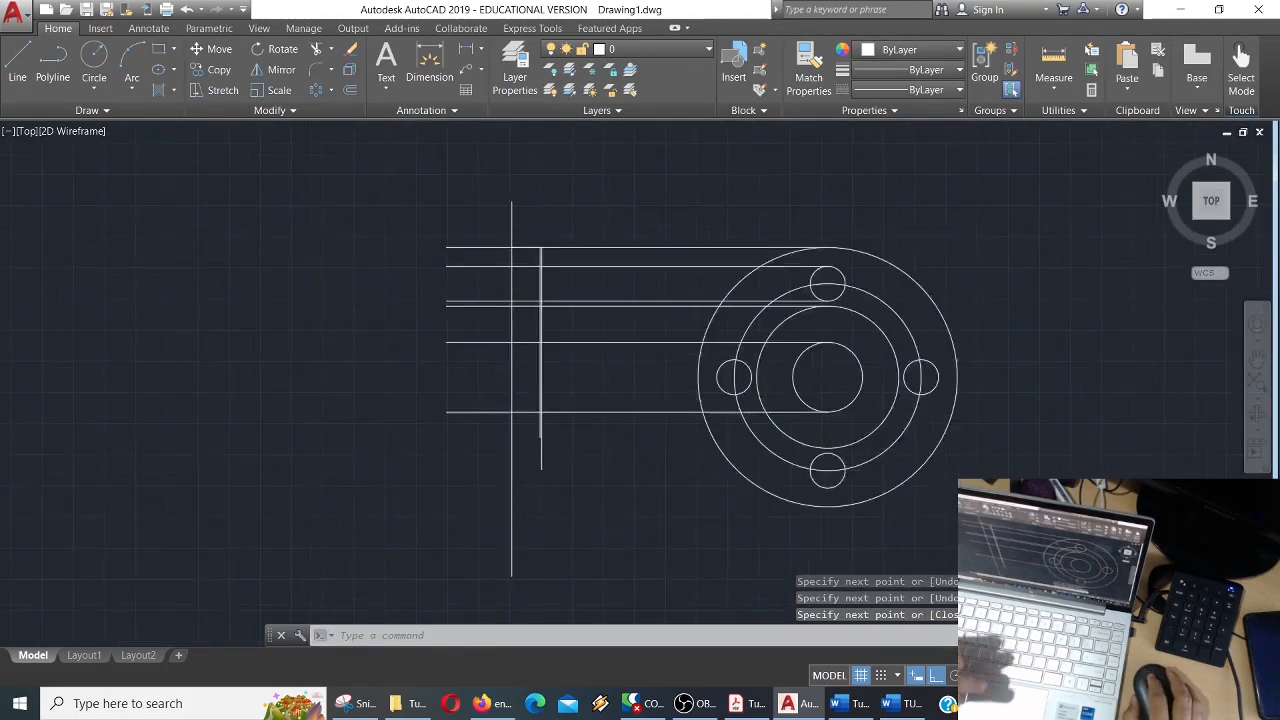
scroll(399, 380, "down", 4)
middle_click_drag(323, 374, 934, 423)
scroll(435, 337, "up", 2)
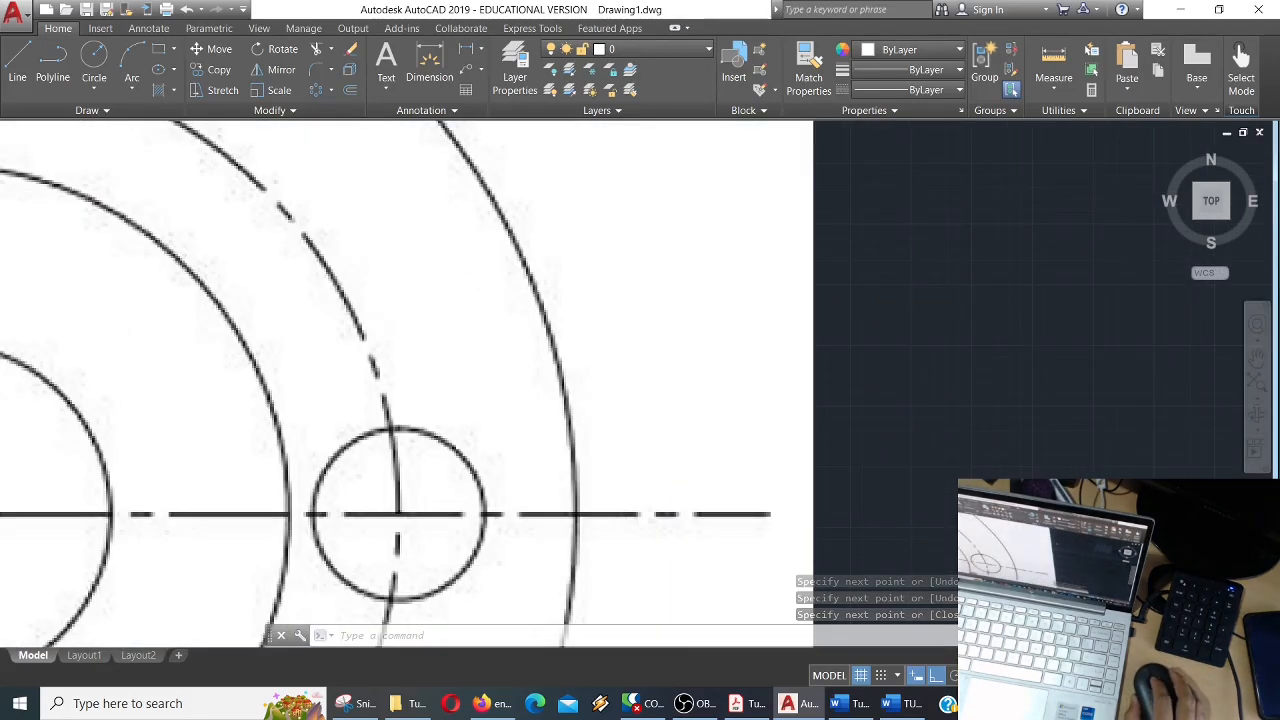
scroll(554, 351, "down", 4)
scroll(543, 352, "down", 4)
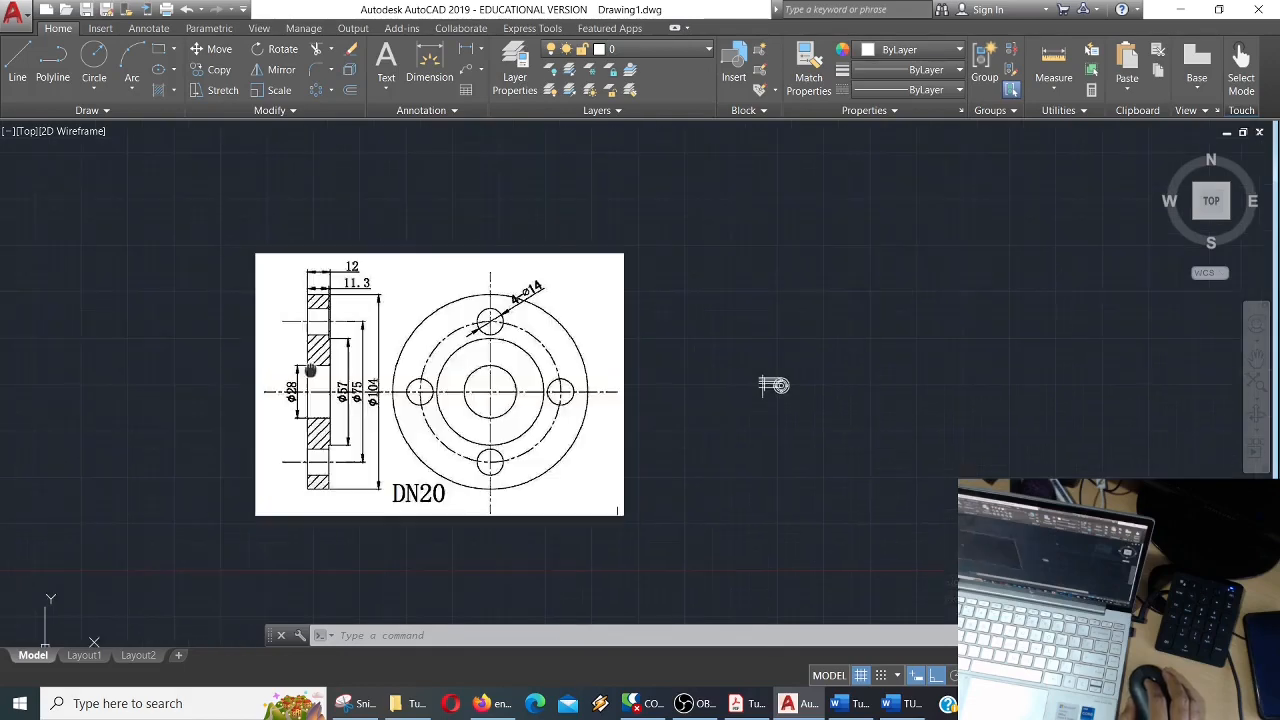
scroll(277, 317, "up", 4)
scroll(328, 338, "up", 2)
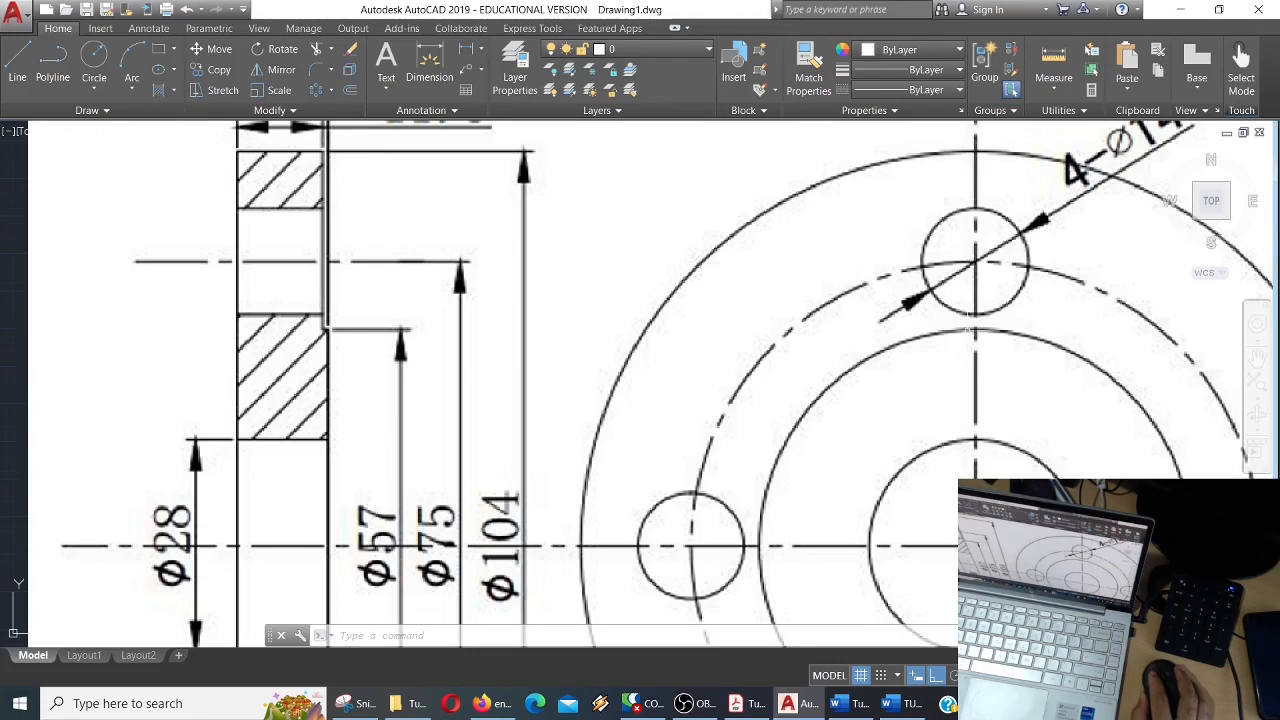
scroll(1134, 357, "down", 8)
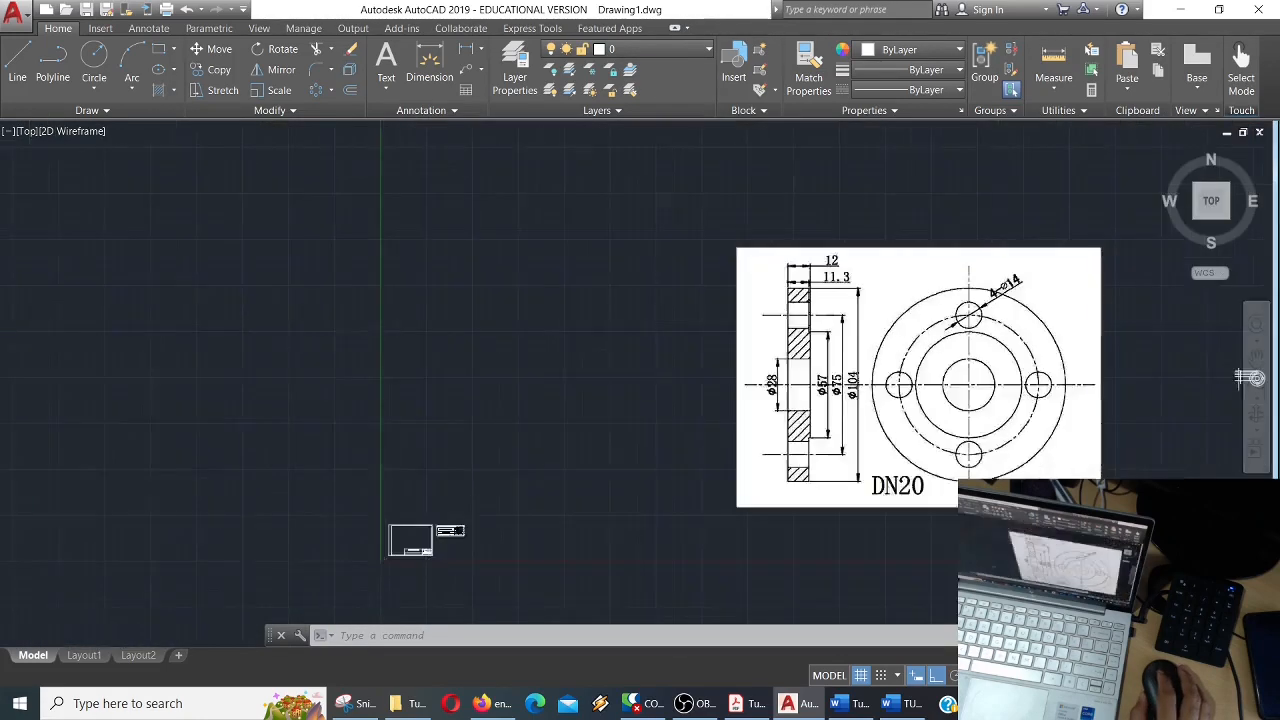
middle_click_drag(1134, 357, 683, 369)
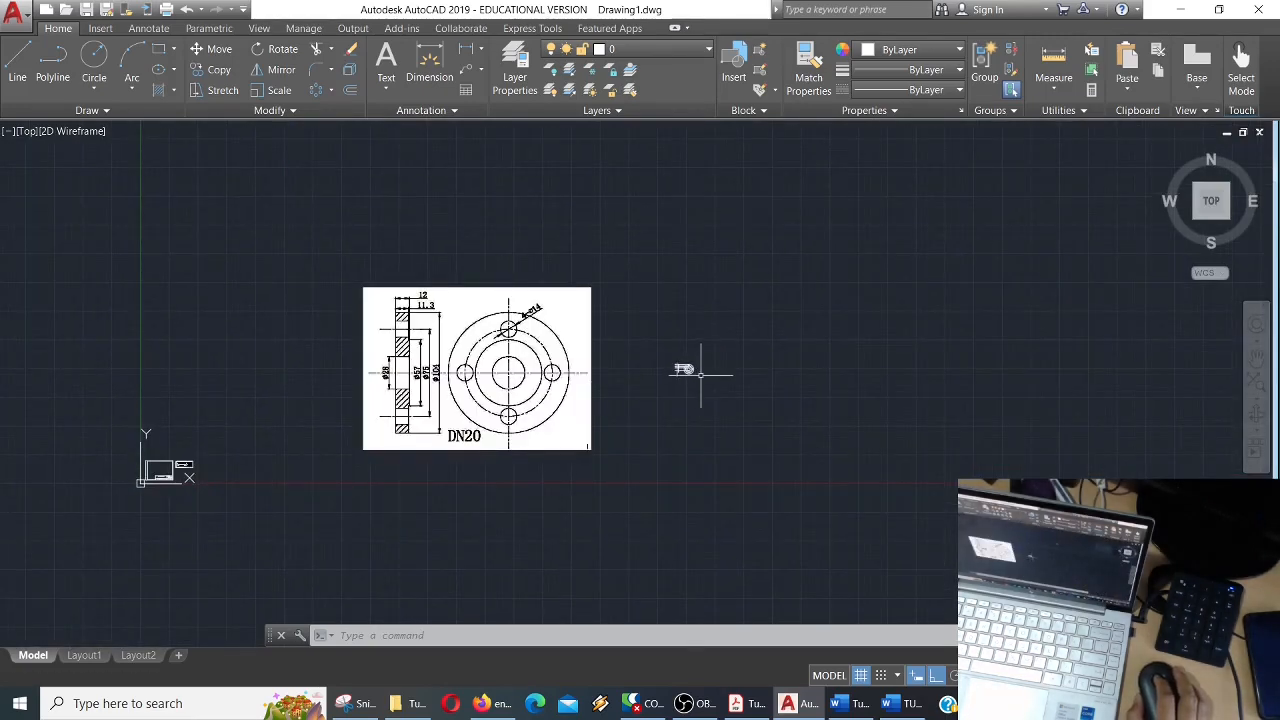
scroll(690, 368, "up", 12)
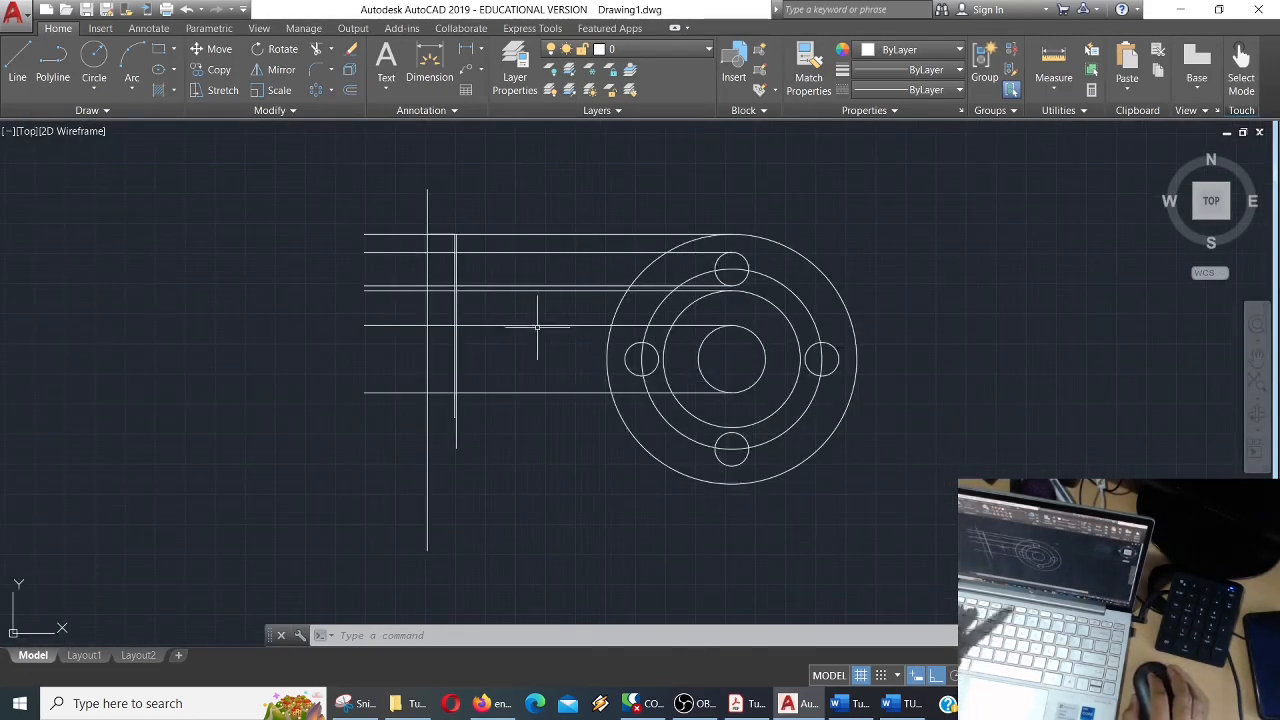
Trim the projection lines' free ends behind the side view's back face and the back-face line above the top edge.
type("tr")
key("Return")
key("Return")
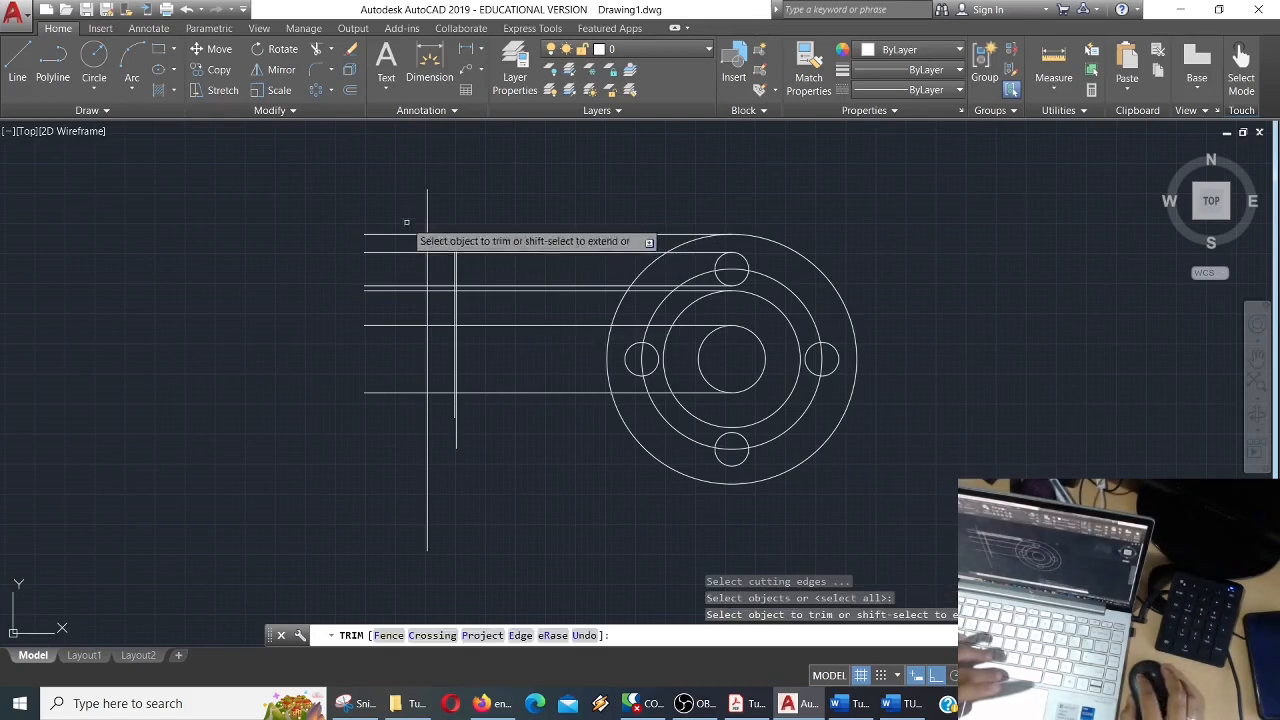
left_click(411, 206)
left_click(350, 452)
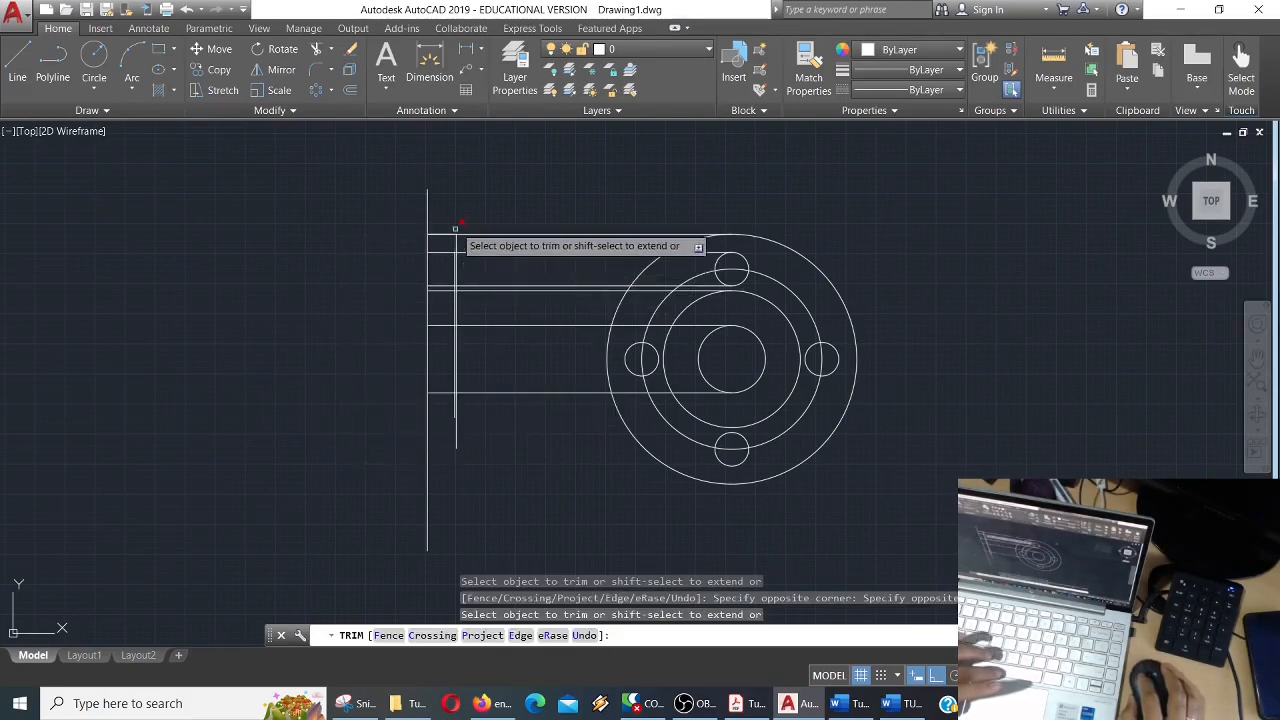
scroll(452, 214, "up", 4)
left_click(423, 206)
left_click(288, 192)
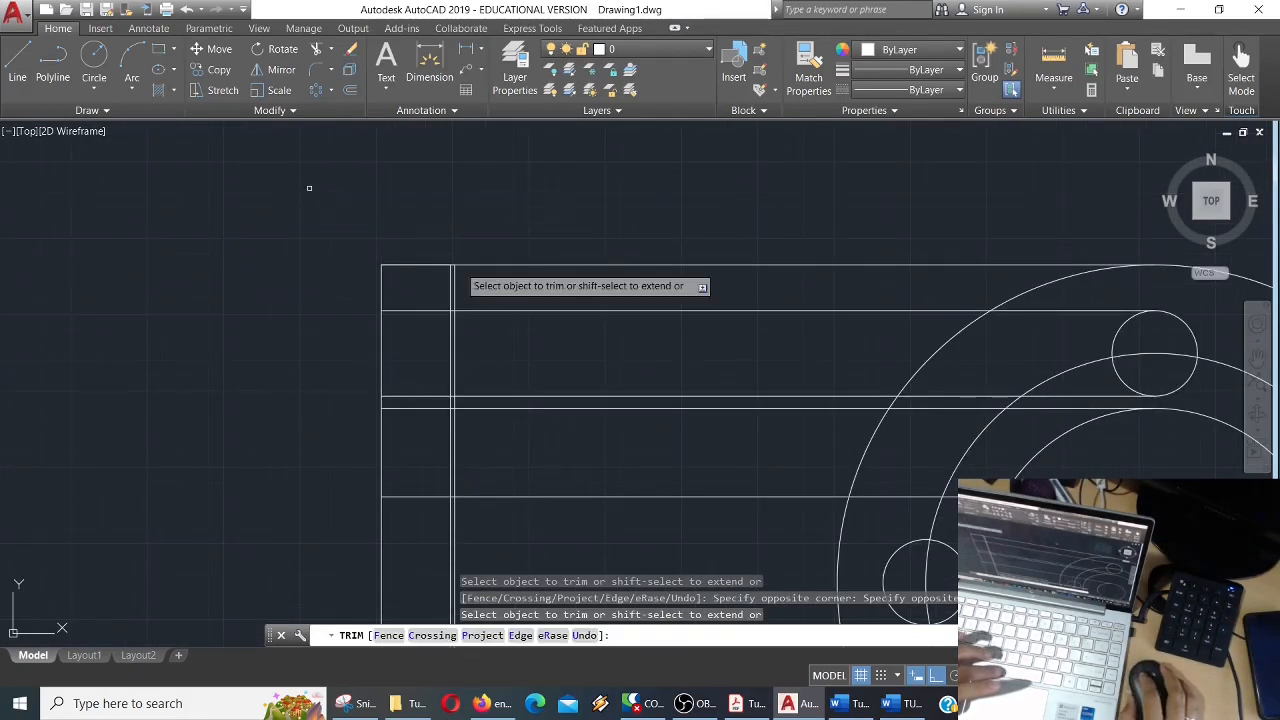
Trim the top and upper bolt-hole projection lines at the 11.3 mm face, removing the 12 mm face line above the bolt hole.
scroll(462, 268, "up", 2)
scroll(447, 265, "up", 4)
left_click(443, 231)
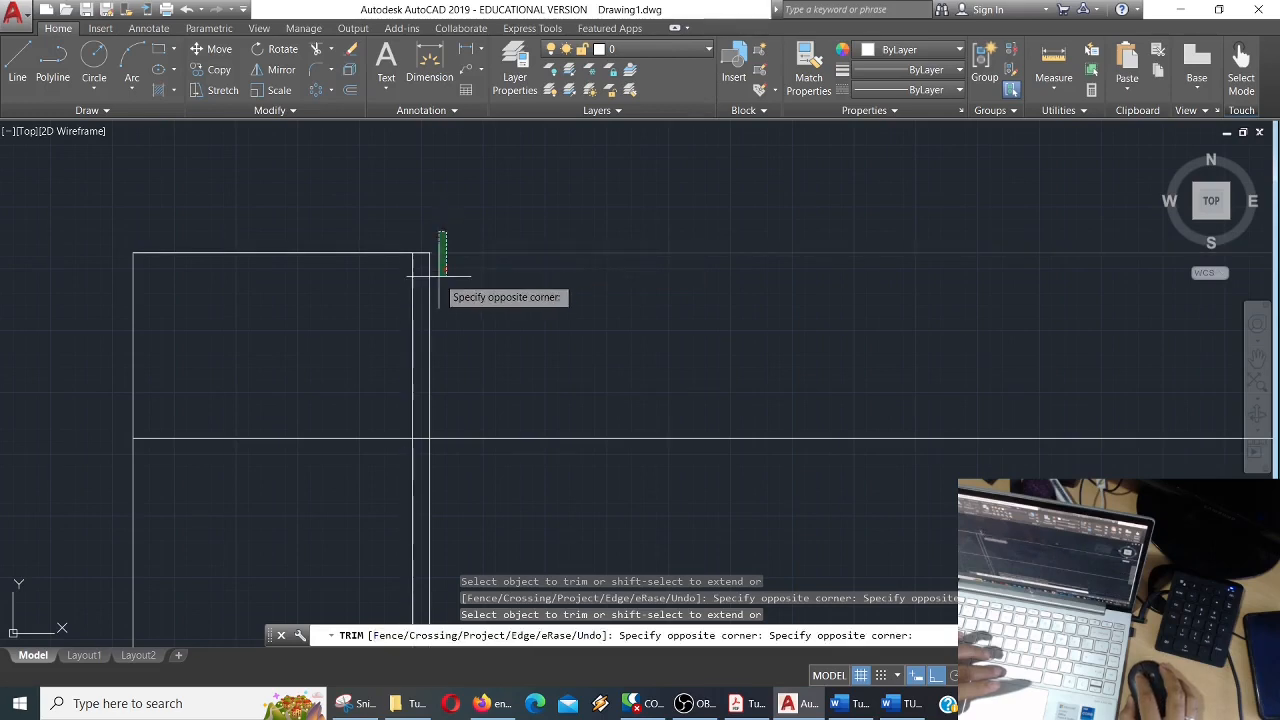
left_click(430, 294)
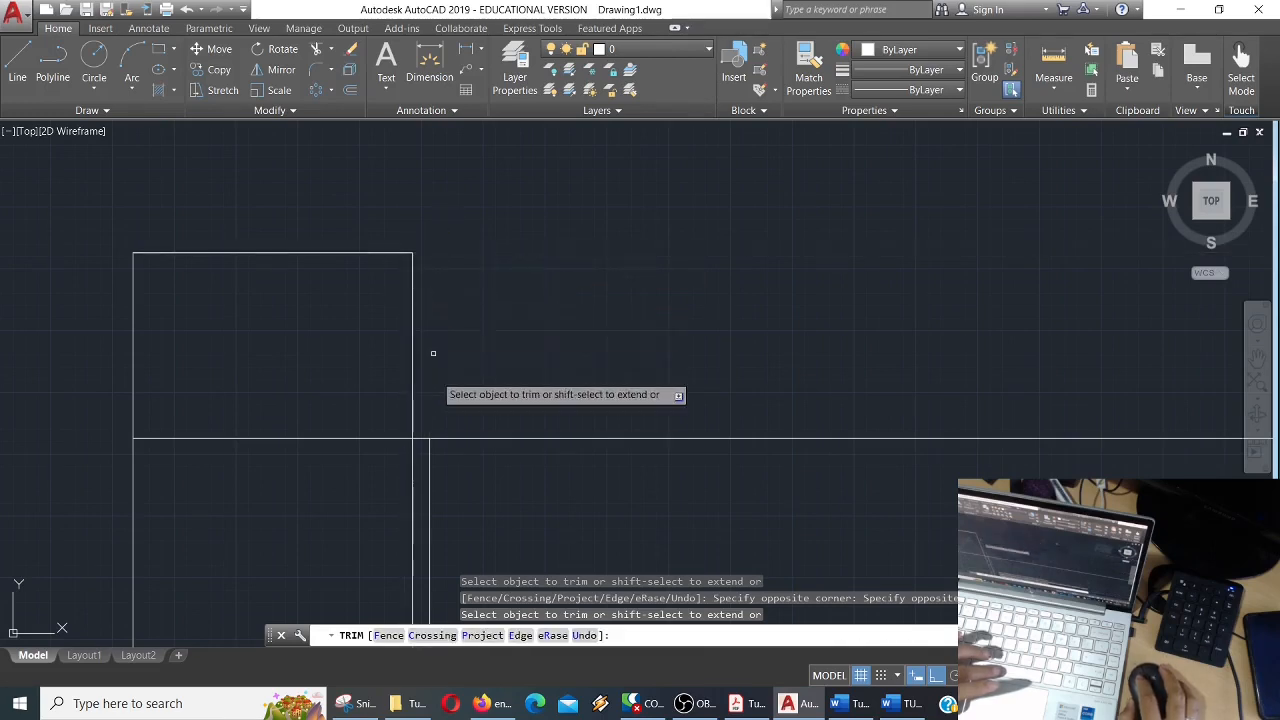
left_click(440, 416)
left_click(425, 460)
Examine the side view's raised face and bolt-hole edges in the reference image, and return to the lower bolt-hole line.
scroll(445, 435, "down", 5)
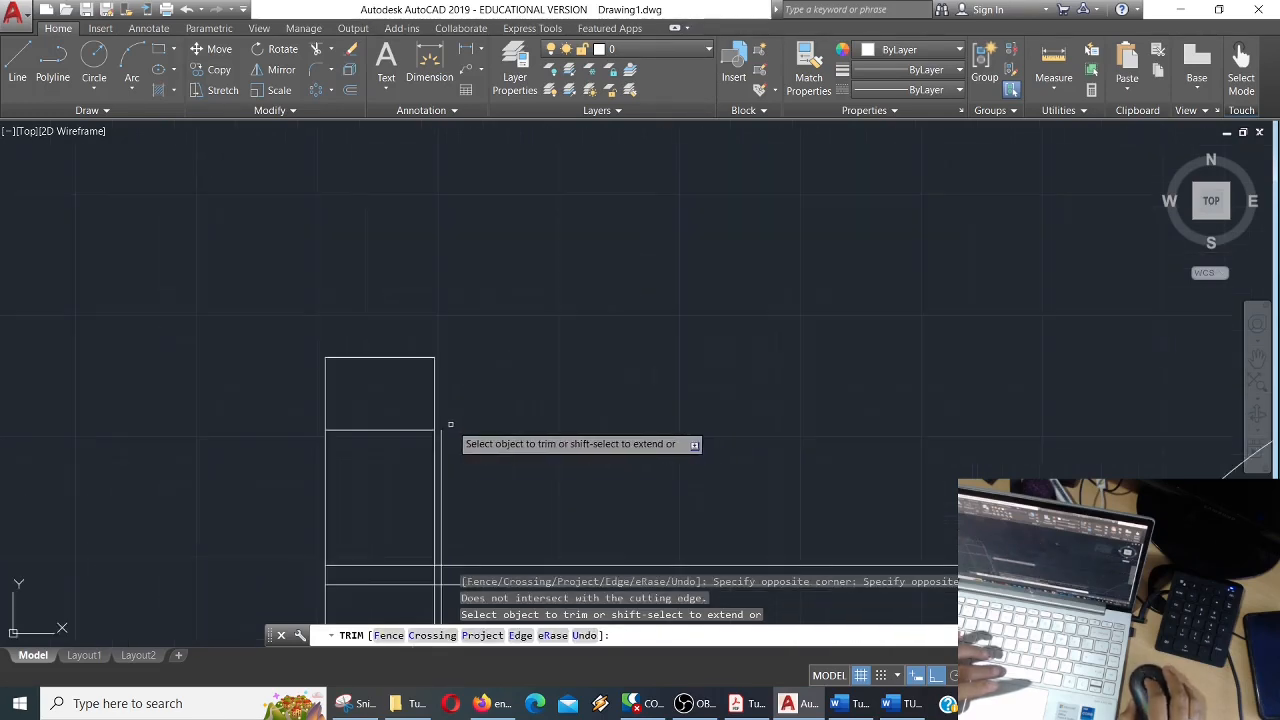
middle_click_drag(449, 429, 378, 244)
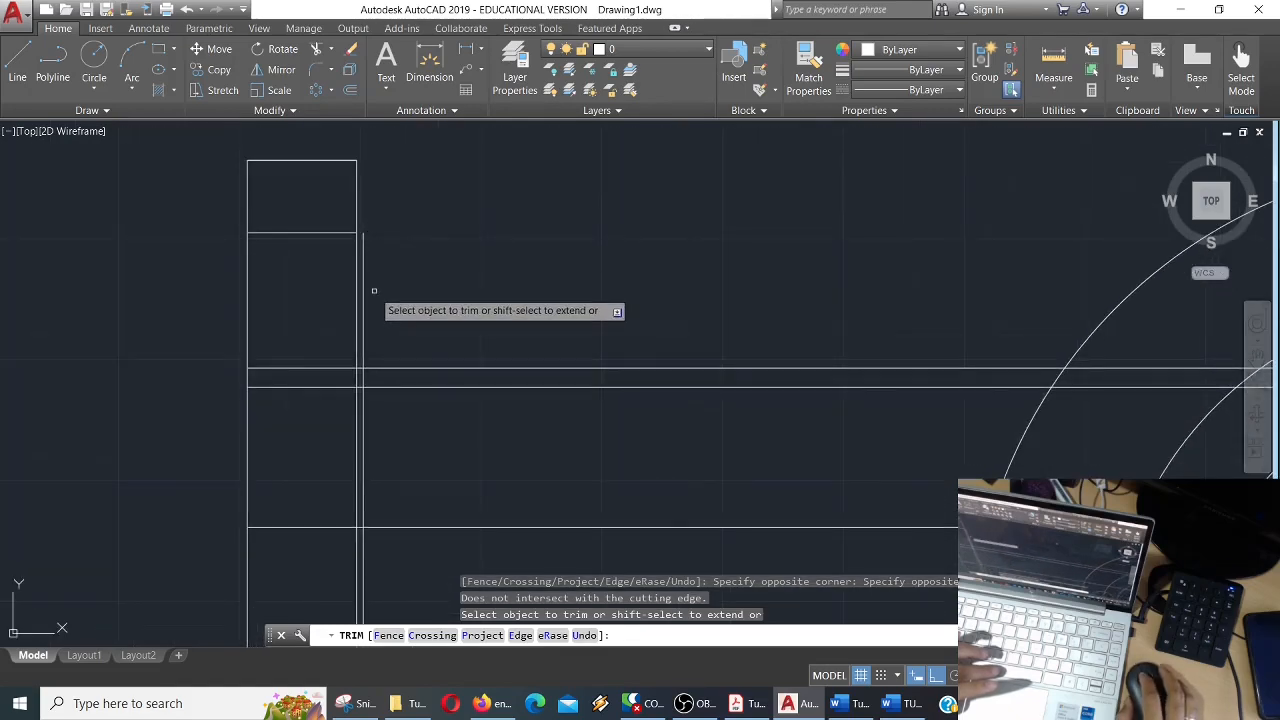
scroll(415, 386, "down", 3)
middle_click_drag(363, 381, 969, 381)
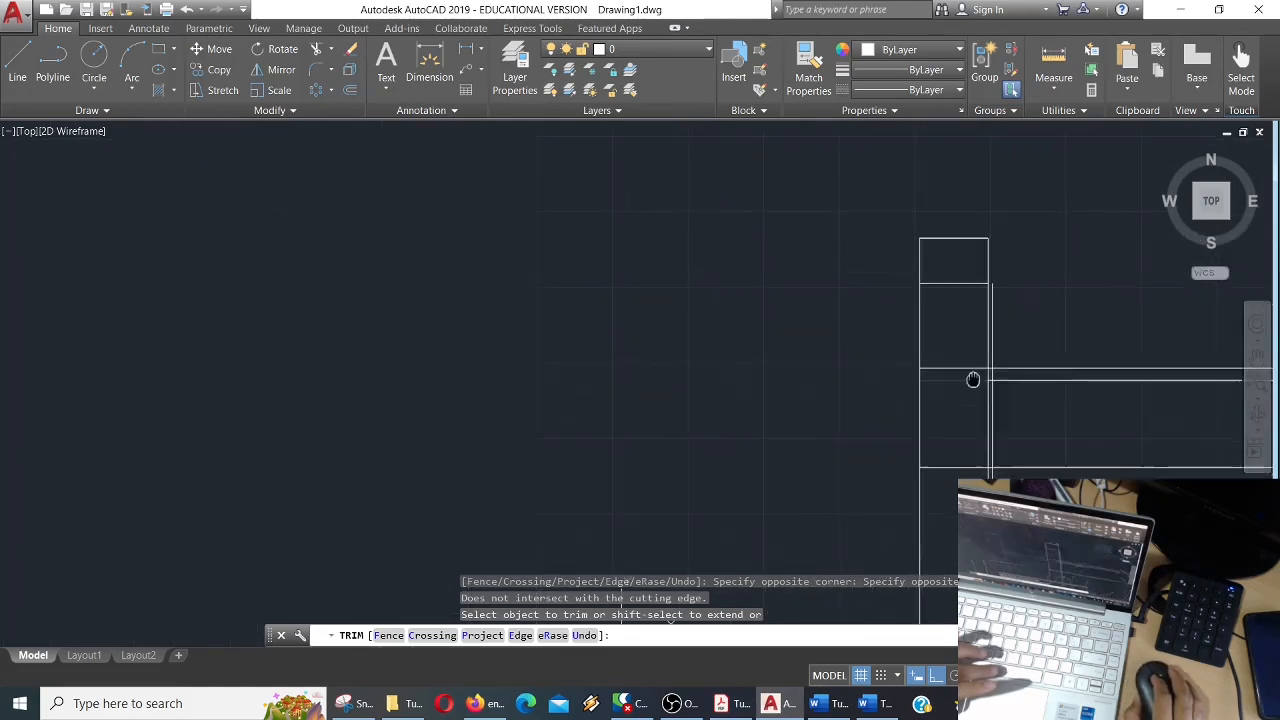
scroll(578, 383, "down", 5)
middle_click_drag(568, 384, 1080, 380)
scroll(1006, 386, "down", 5)
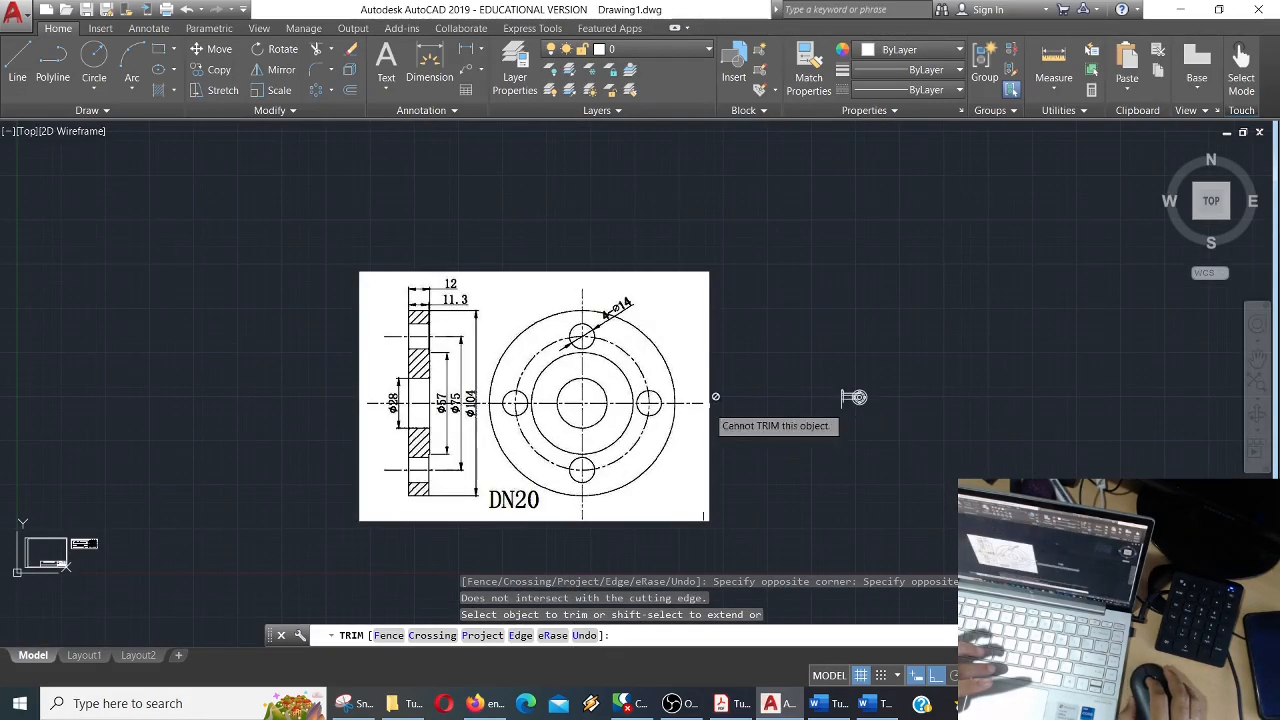
scroll(850, 397, "up", 2)
scroll(850, 400, "up", 5)
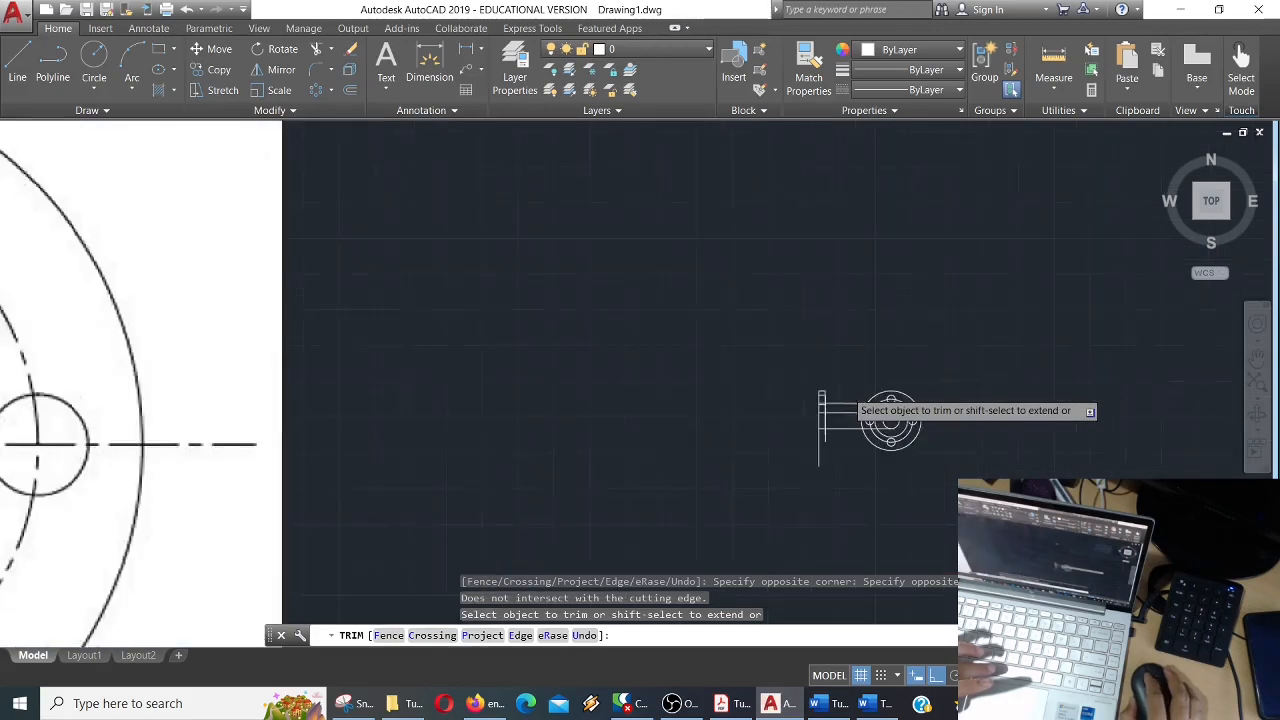
middle_click_drag(800, 414, 716, 424)
scroll(716, 420, "up", 3)
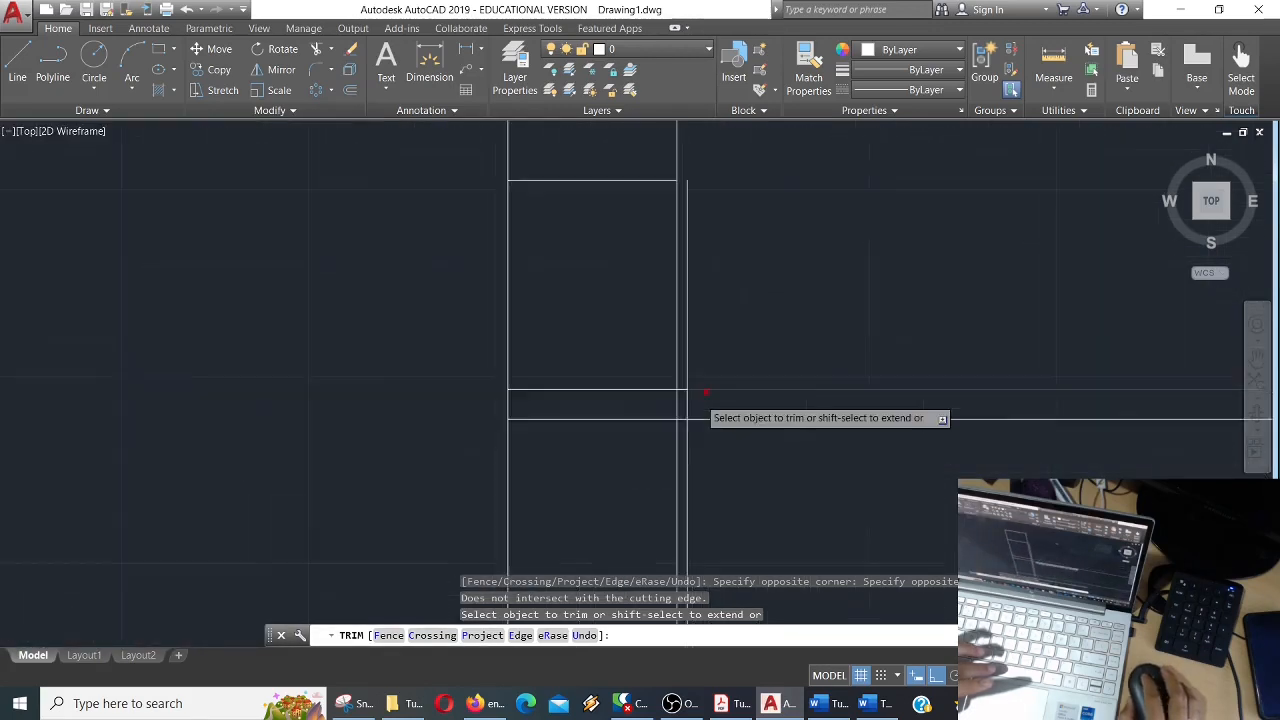
Trim the lower bolt-hole line at the 11.3 mm face and remove the 12 mm face line above the raised face's upper edge.
left_click(697, 364)
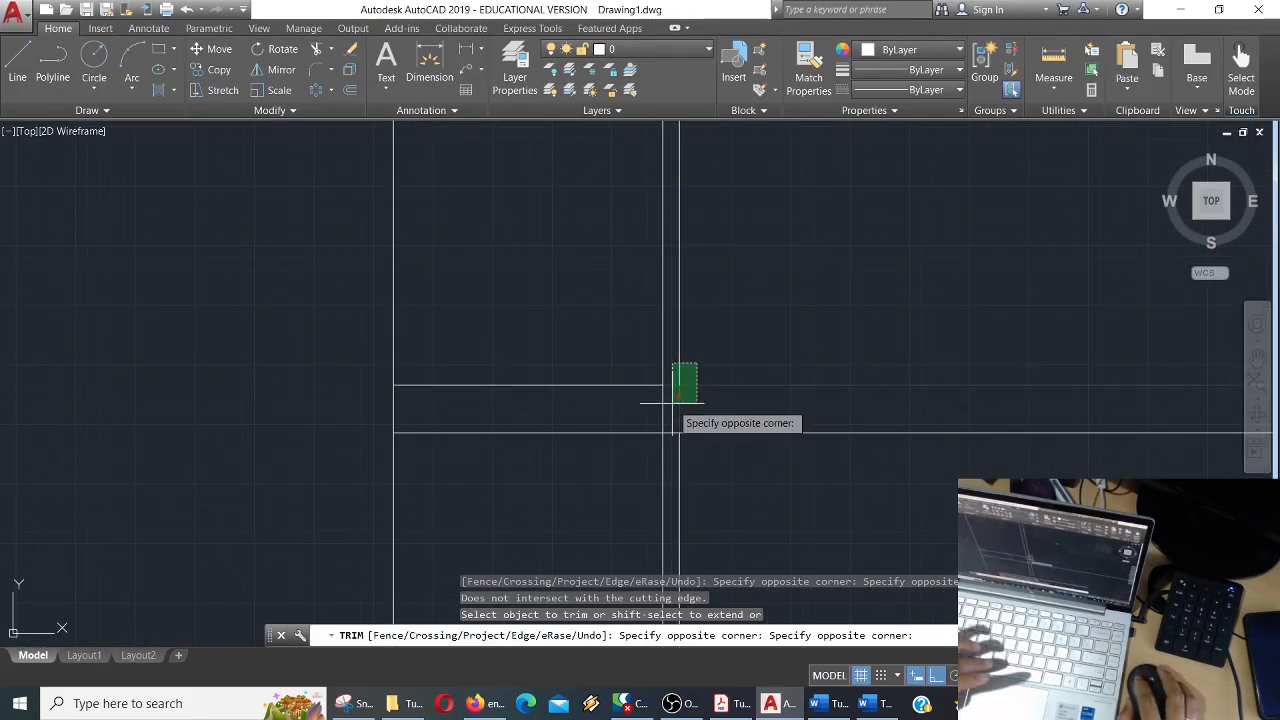
left_click(674, 404)
key("Escape")
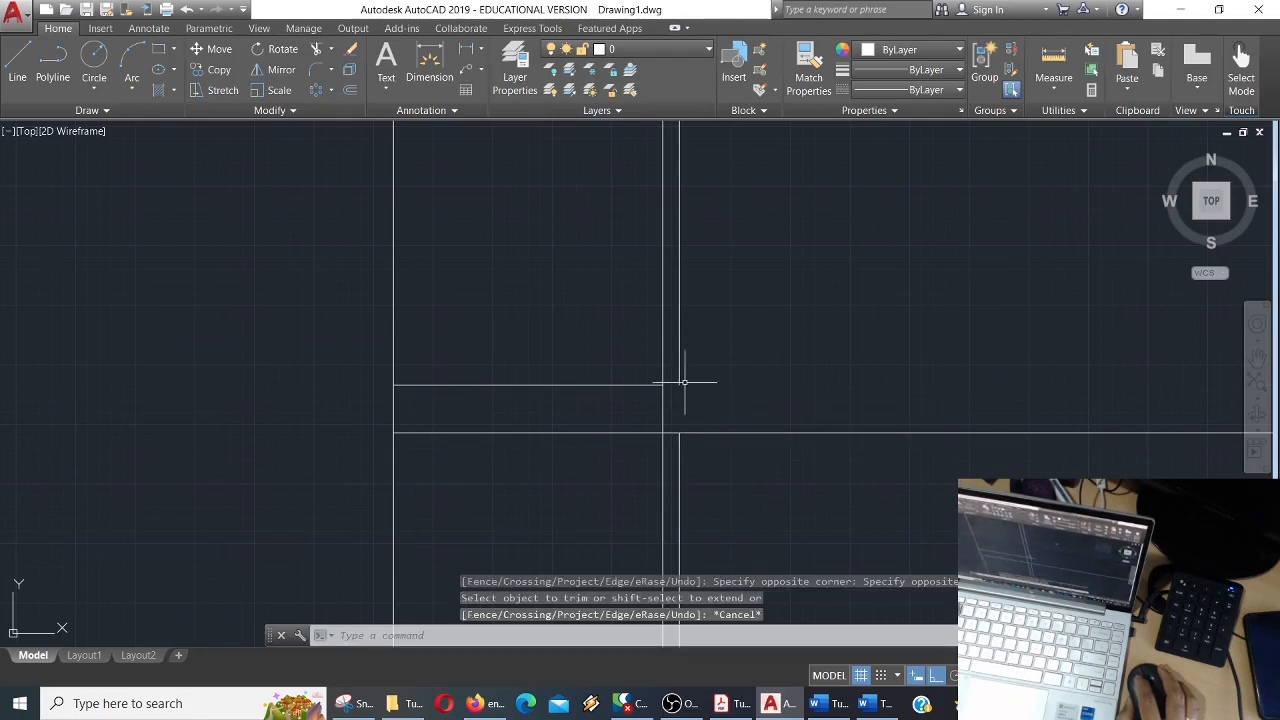
left_click(680, 380)
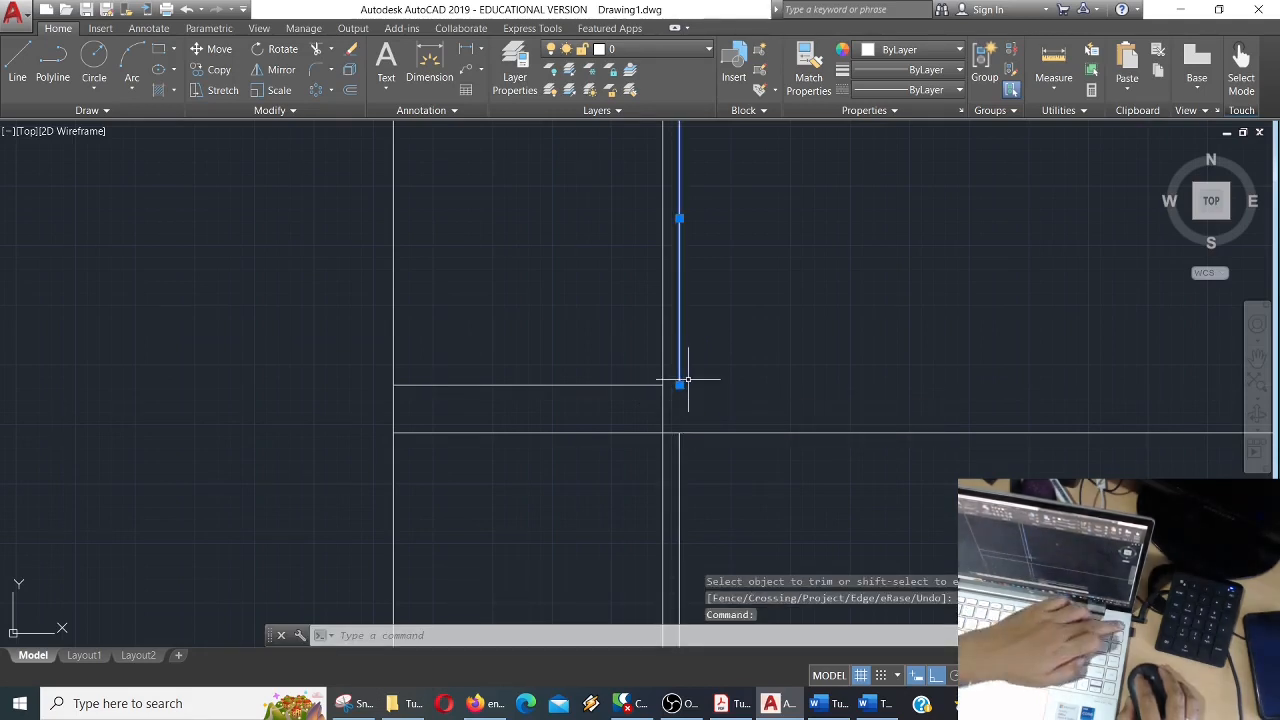
key("Delete")
Check in the reference image which lines cross the hatched section near the raised face, and return to the side view.
scroll(598, 383, "down", 4)
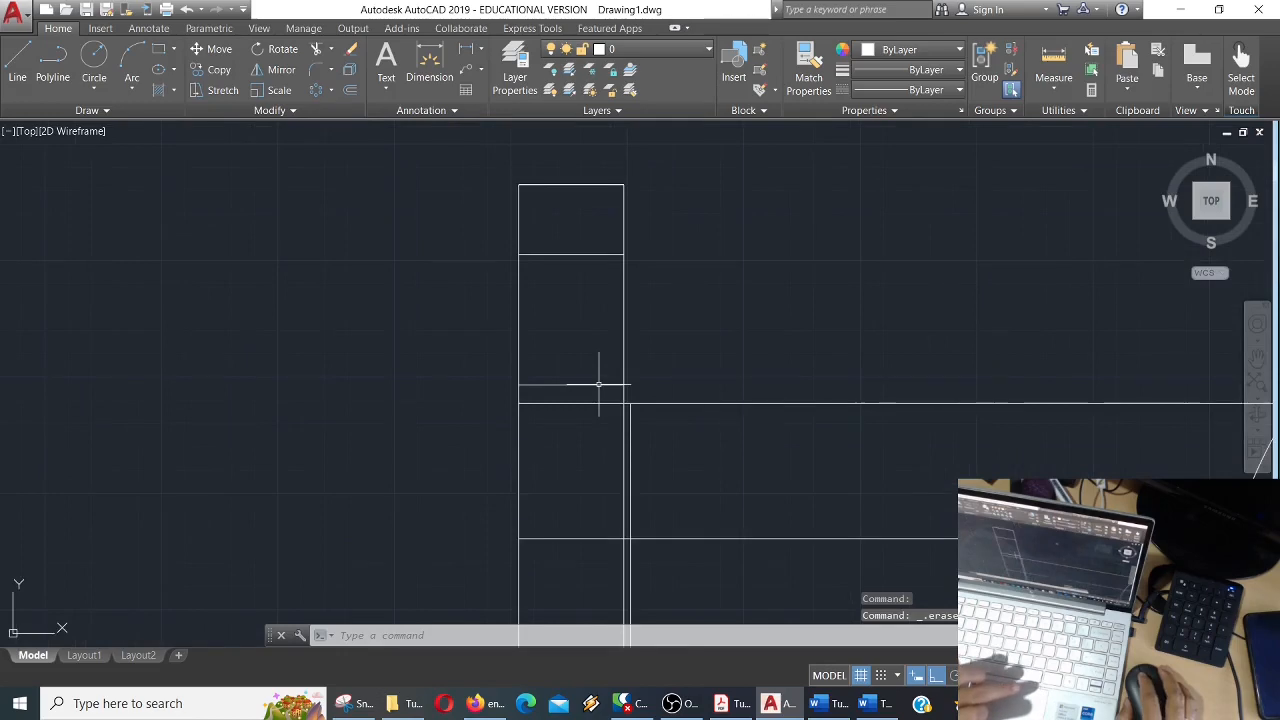
scroll(574, 383, "down", 3)
middle_click_drag(520, 398, 1140, 408)
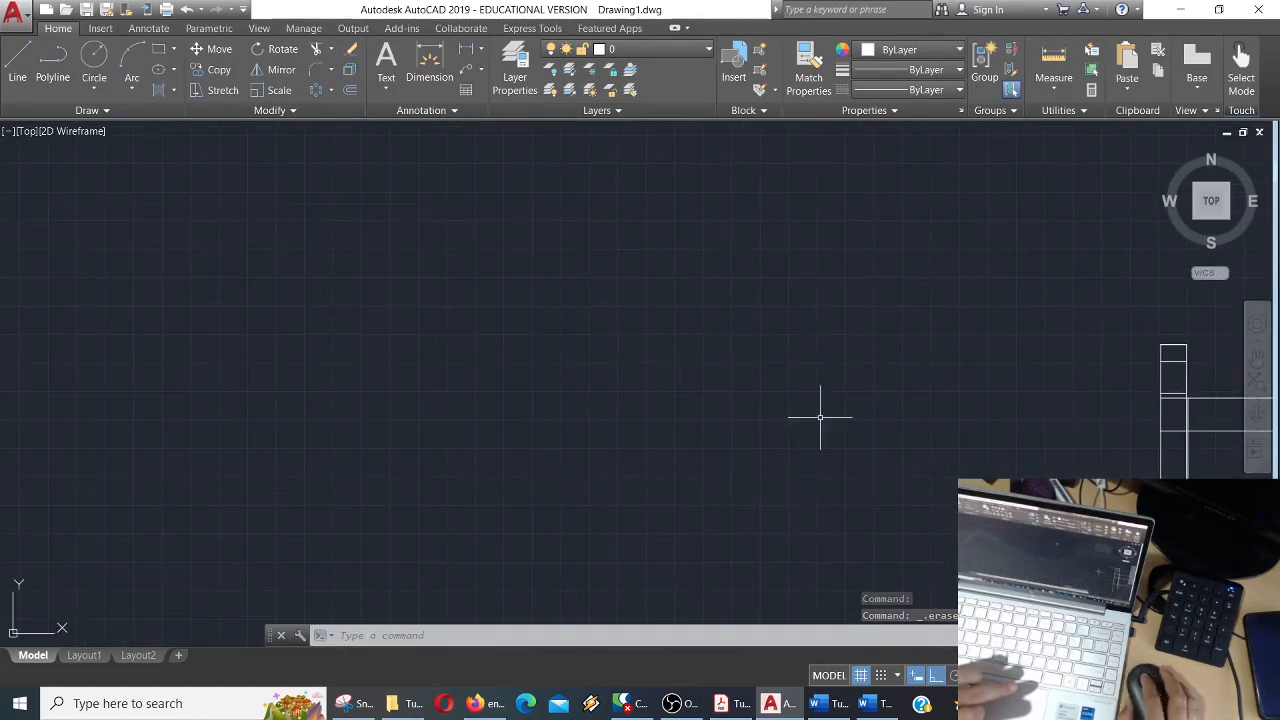
scroll(789, 413, "down", 2)
scroll(690, 417, "down", 4)
middle_click_drag(386, 411, 1020, 406)
scroll(496, 428, "down", 2)
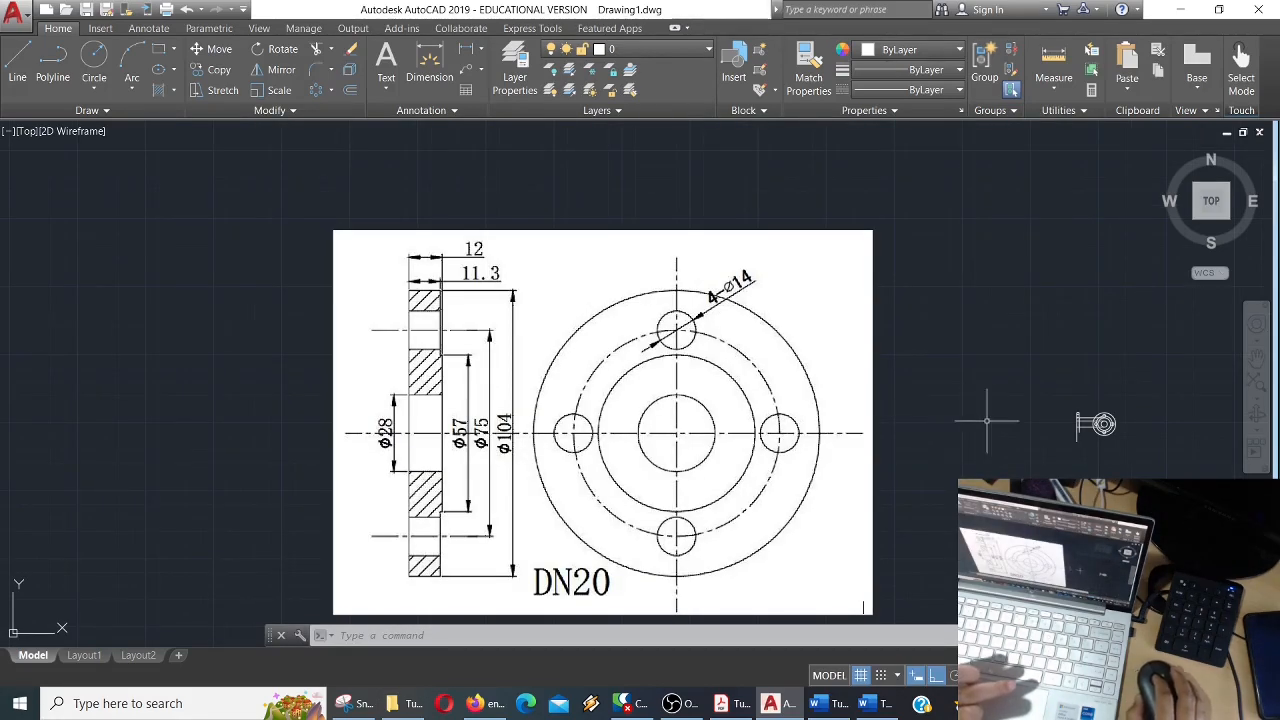
scroll(1080, 423, "up", 8)
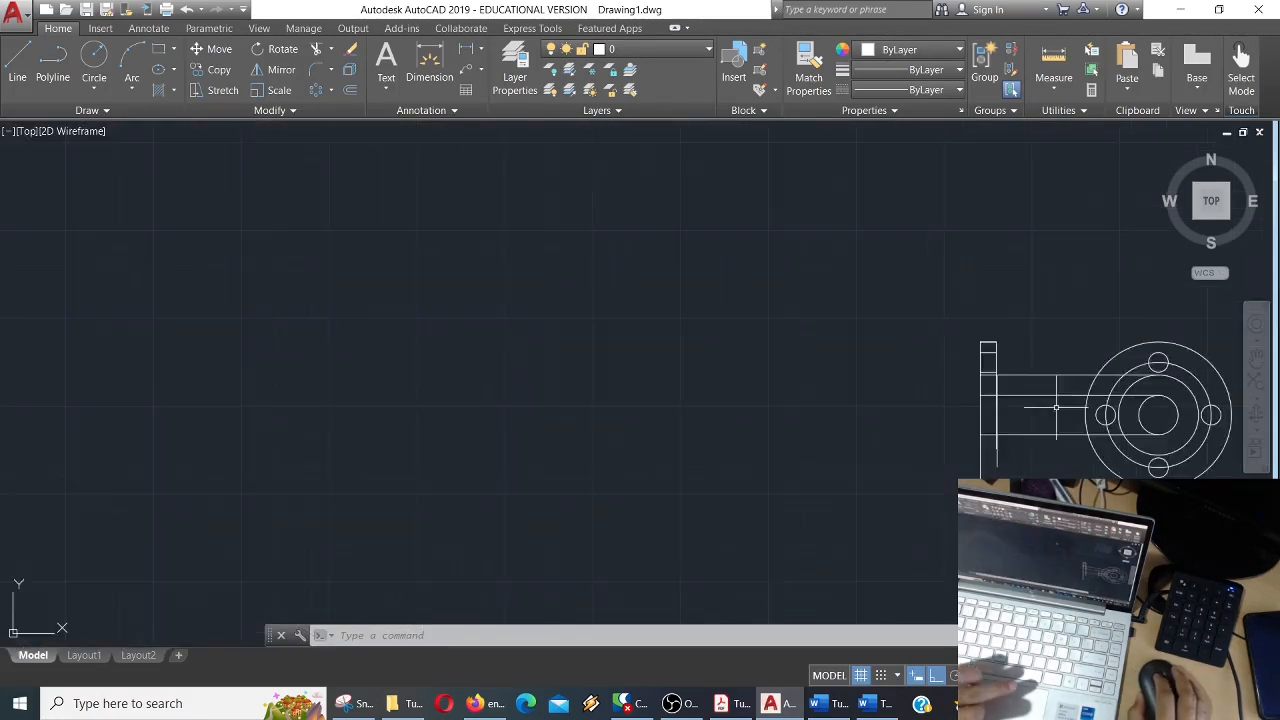
scroll(993, 392, "up", 4)
scroll(987, 383, "up", 4)
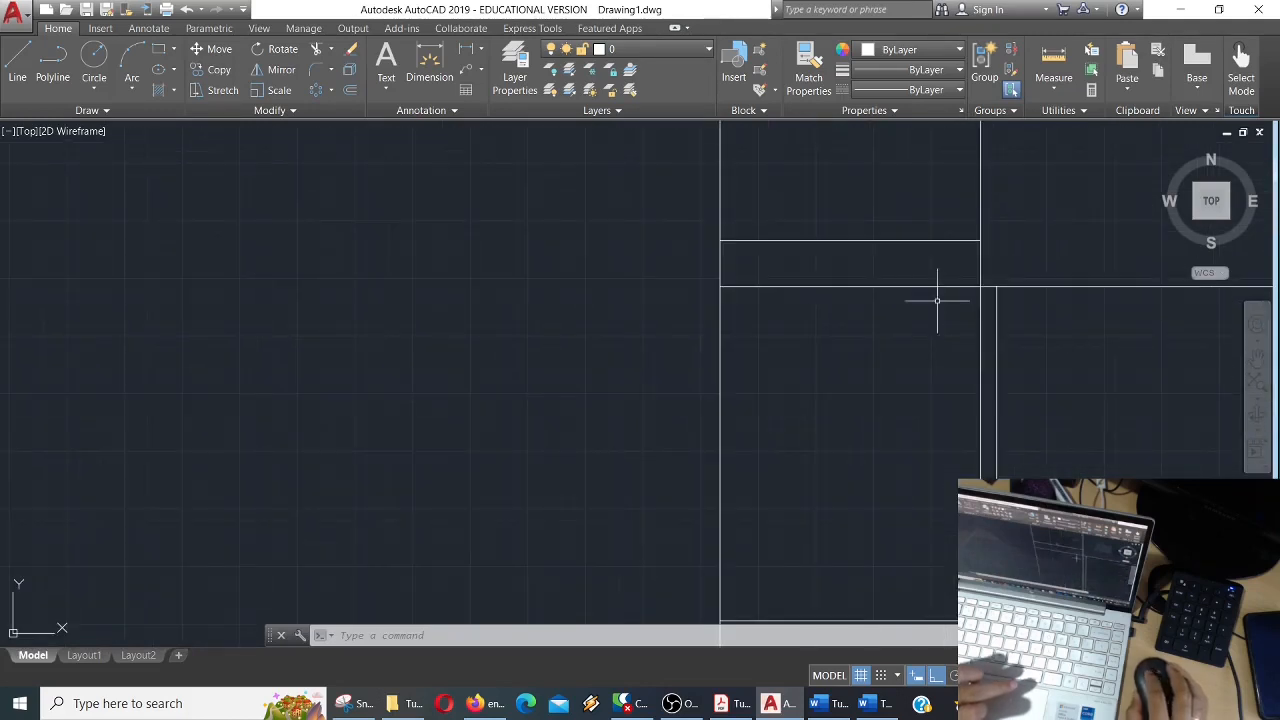
left_click(929, 261)
left_click(876, 340)
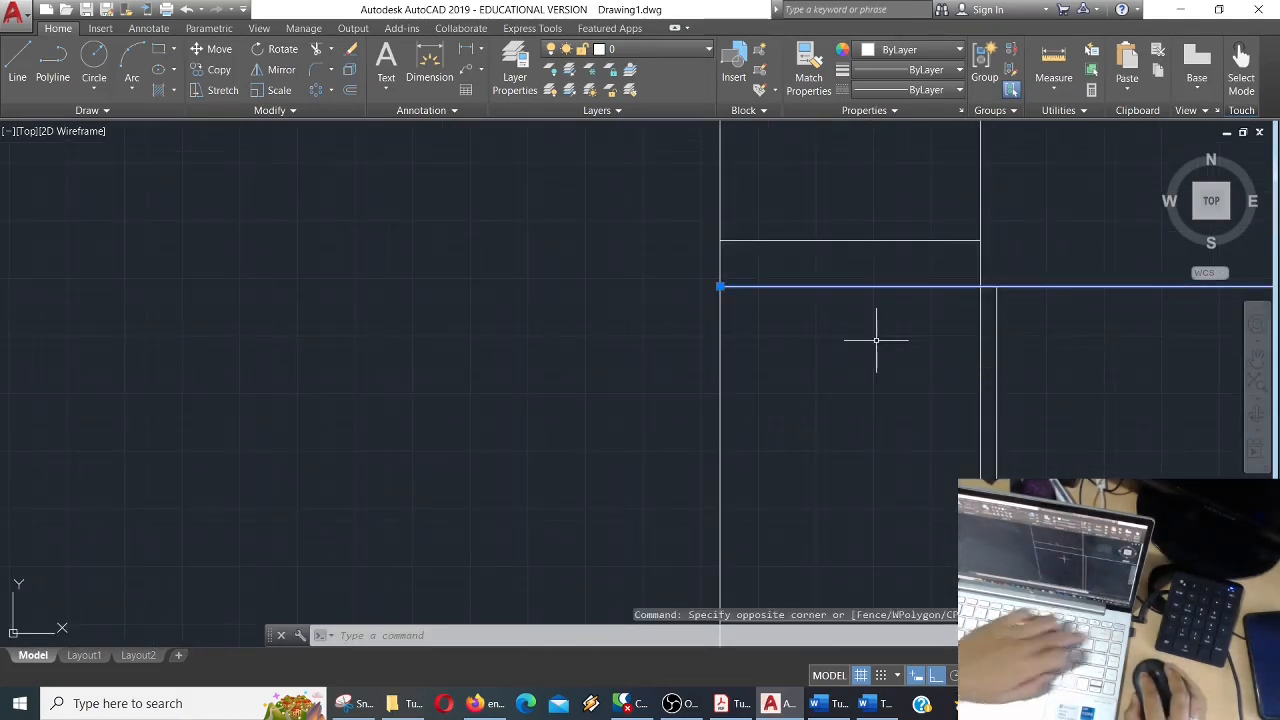
key("Escape")
Trim the raised face's projection line between the back face and the 11.3 mm face.
type("tr")
key("Return")
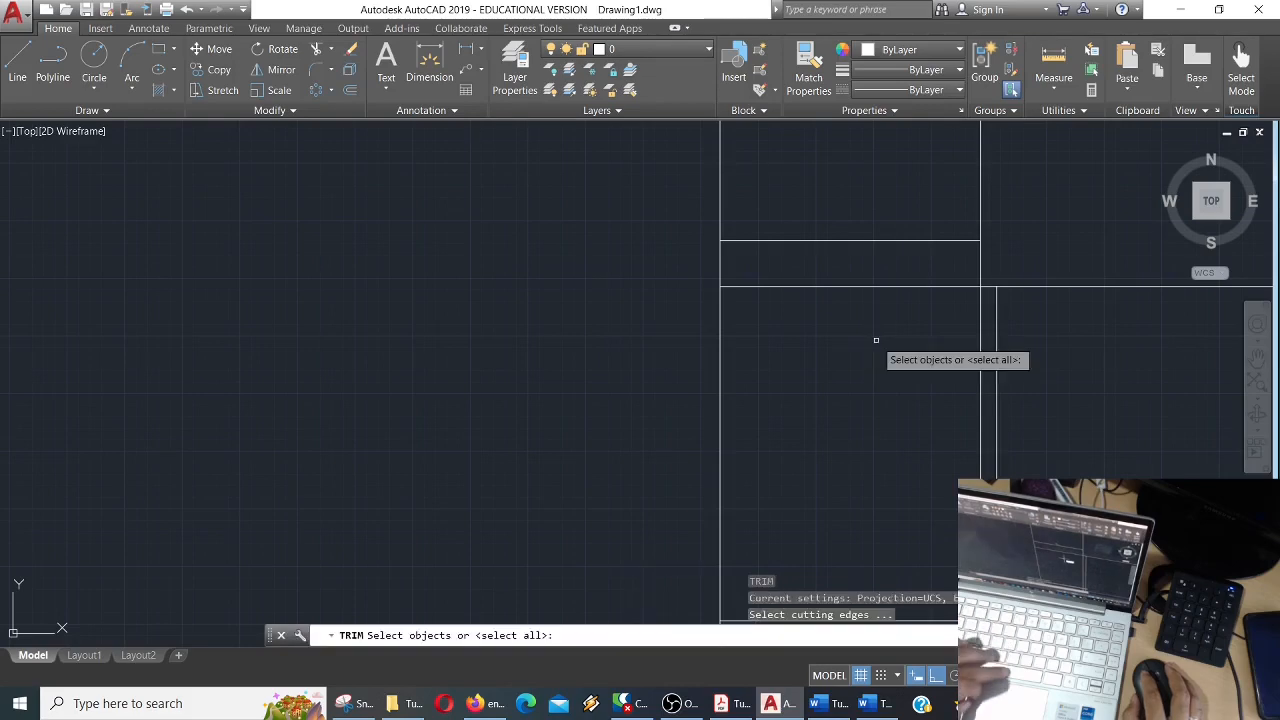
key("Return")
left_click(907, 271)
left_click(863, 357)
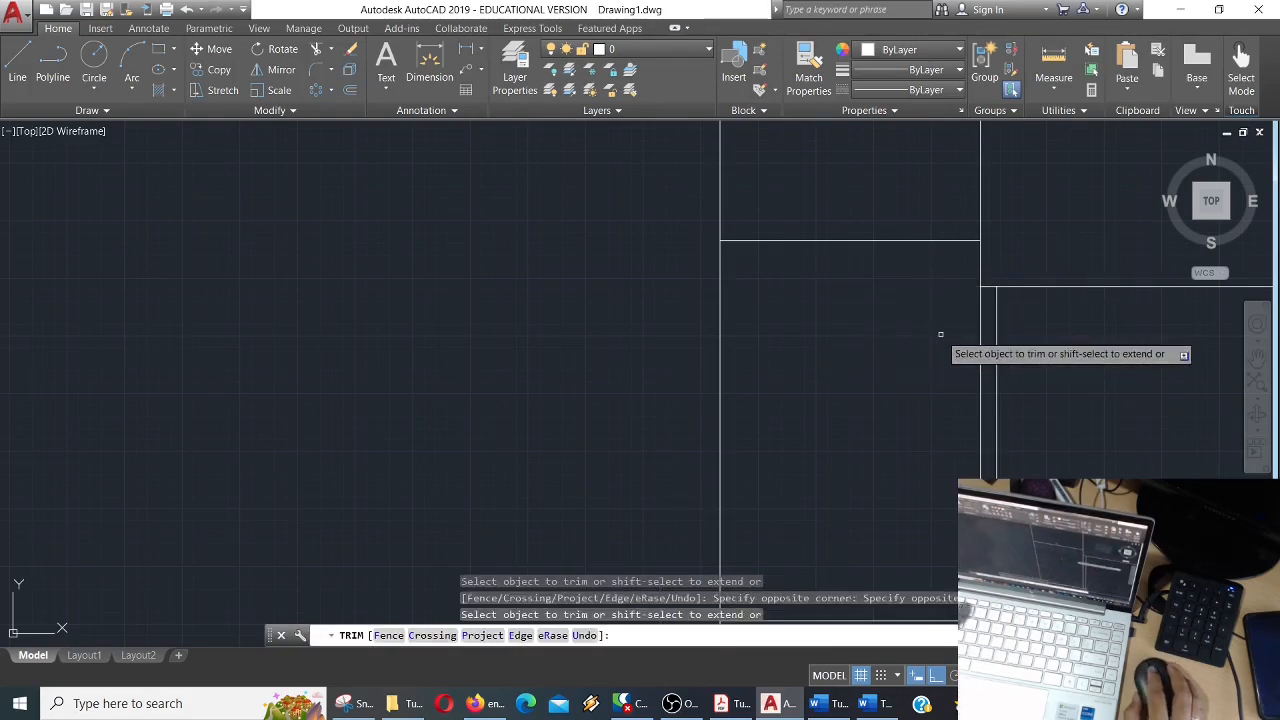
Check the bore in the reference image and trim the 11.3 mm face line between the two bore lines.
scroll(943, 337, "down", 4)
scroll(955, 339, "down", 5)
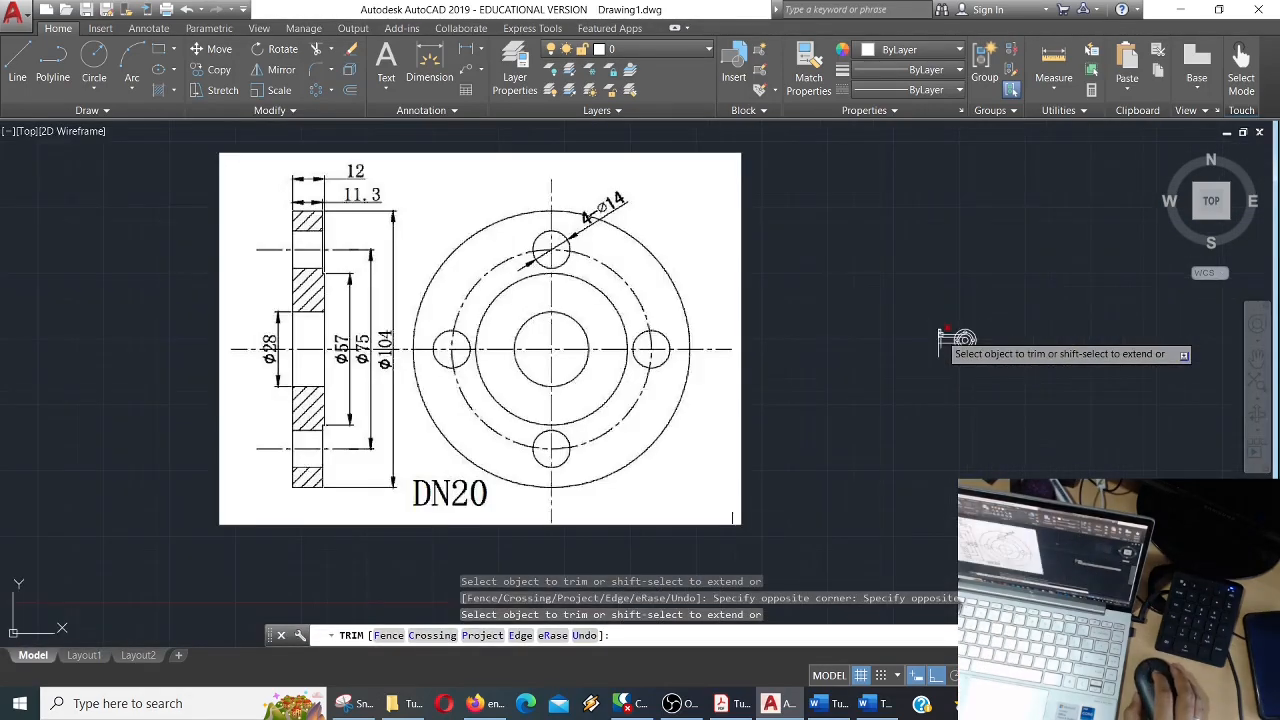
scroll(955, 340, "up", 10)
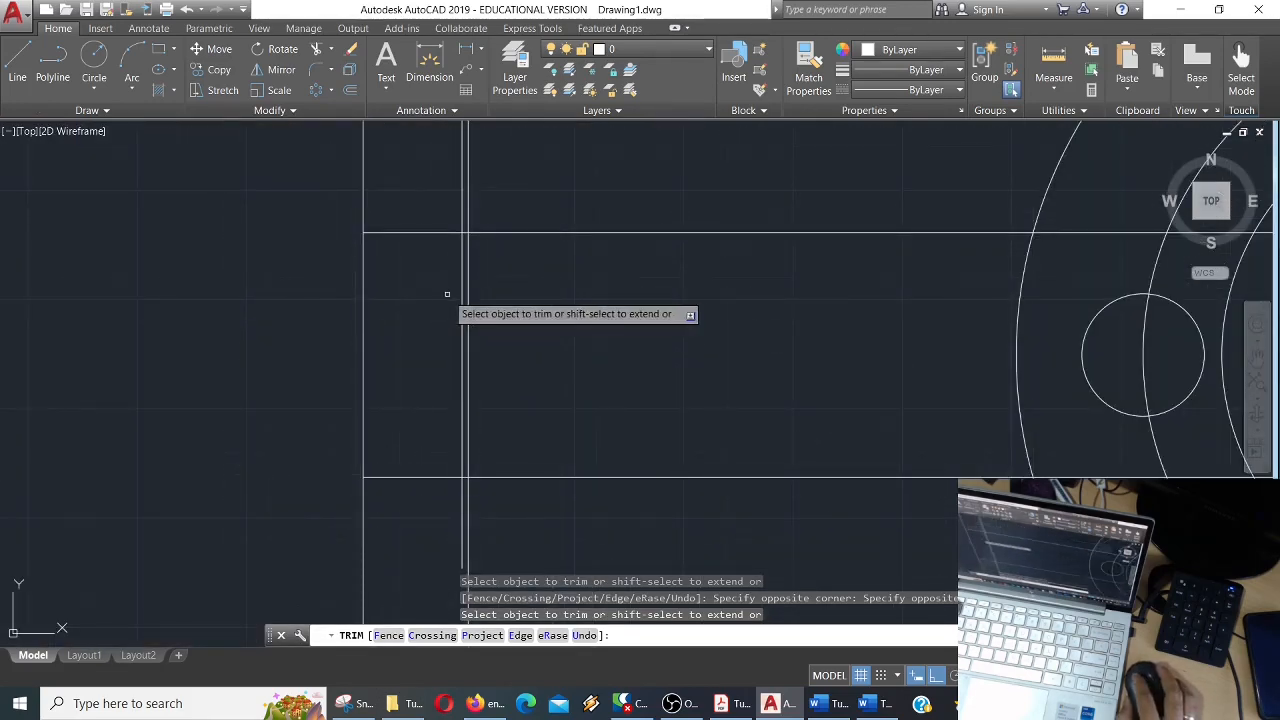
left_click(461, 295)
key("Return")
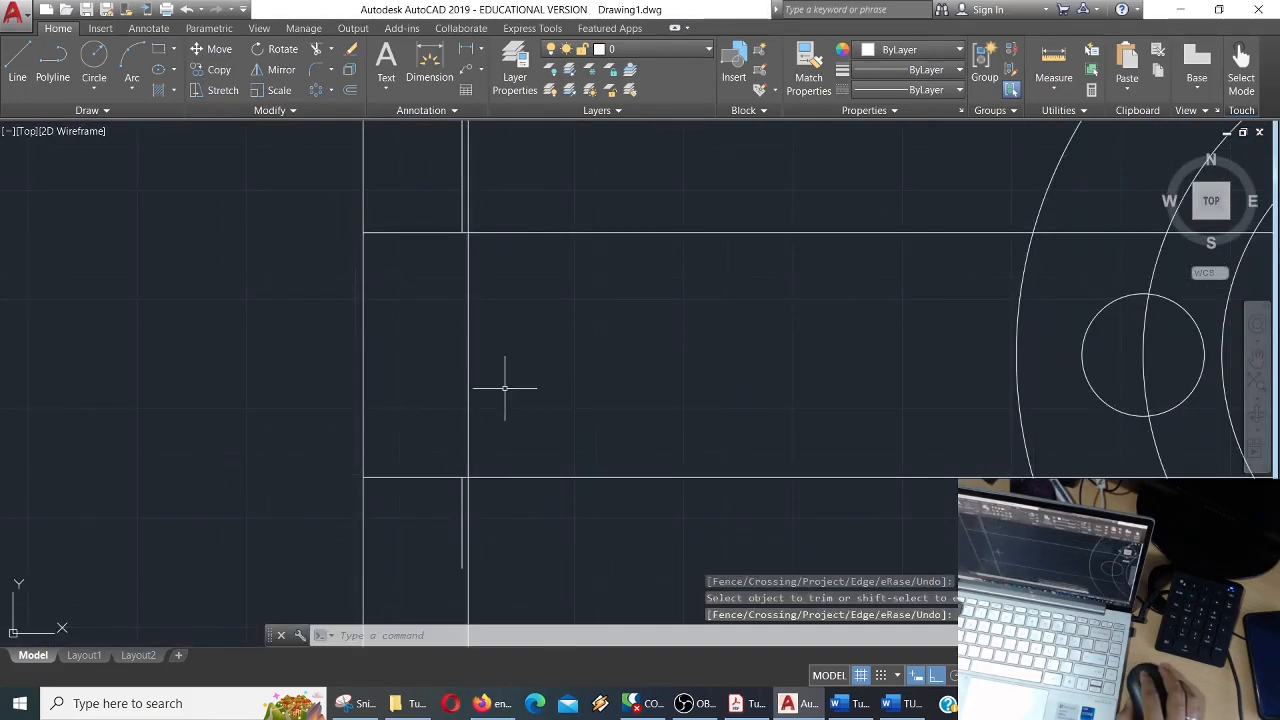
scroll(528, 350, "down", 3)
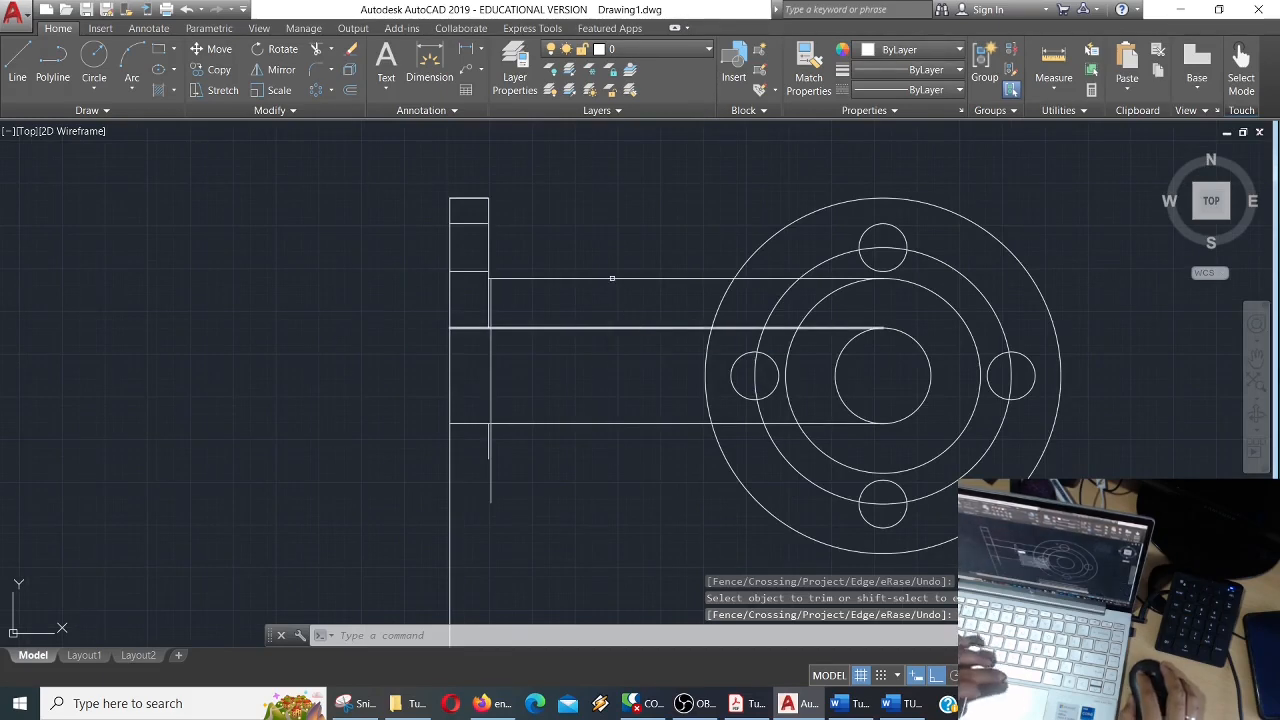
key("Return")
left_click(623, 220)
left_click(578, 440)
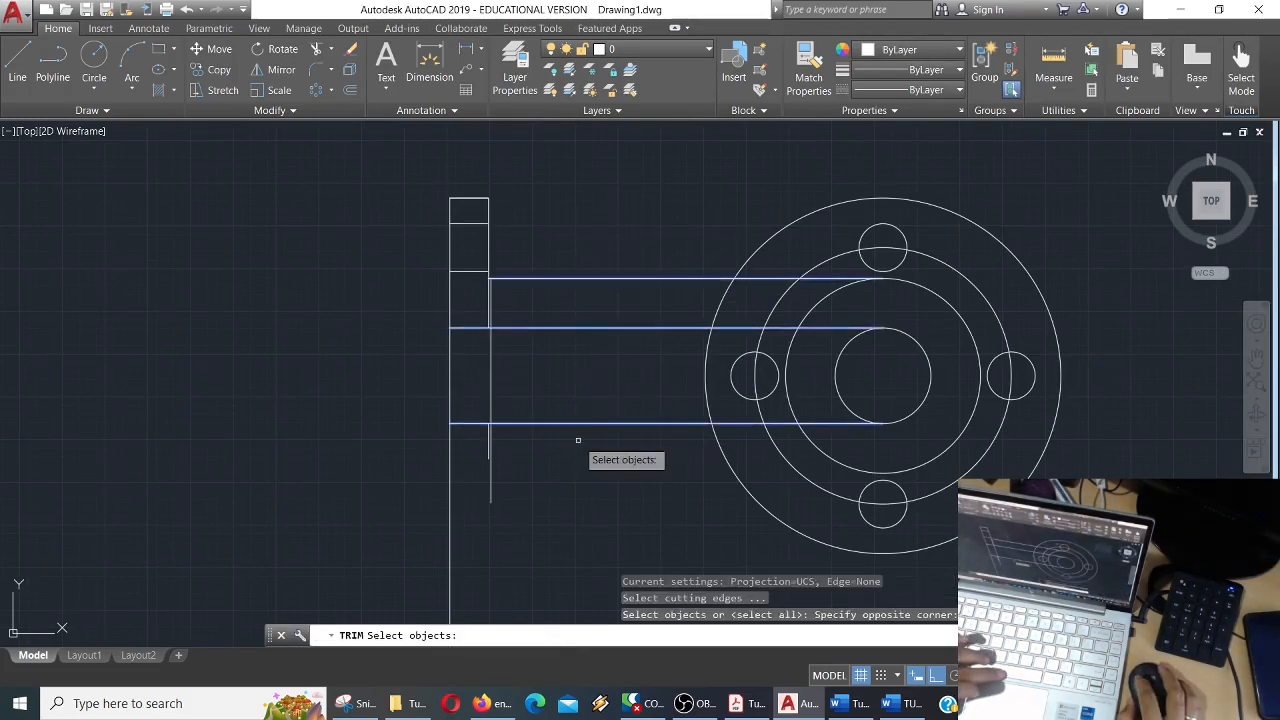
key("Escape")
key("Escape")
key("Escape")
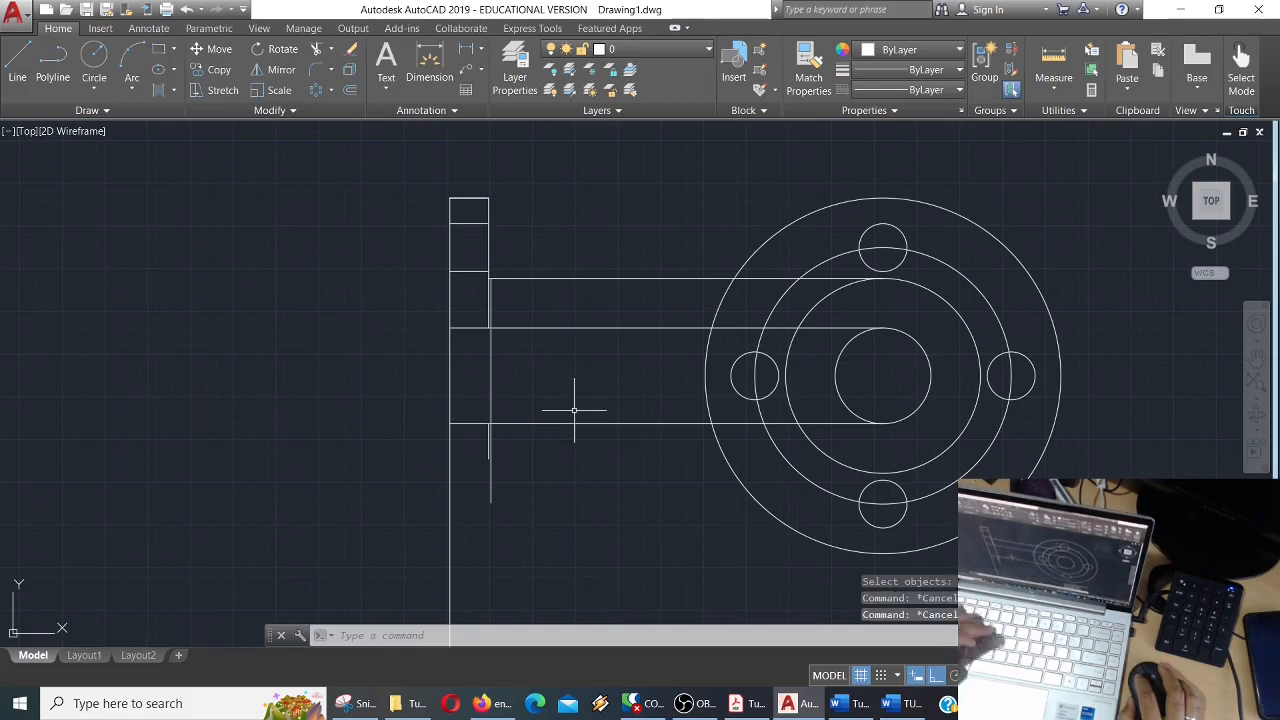
Trim the raised-face and bore projection lines between the side view and the front view's outer circle.
key("Return")
key("Return")
left_click(674, 190)
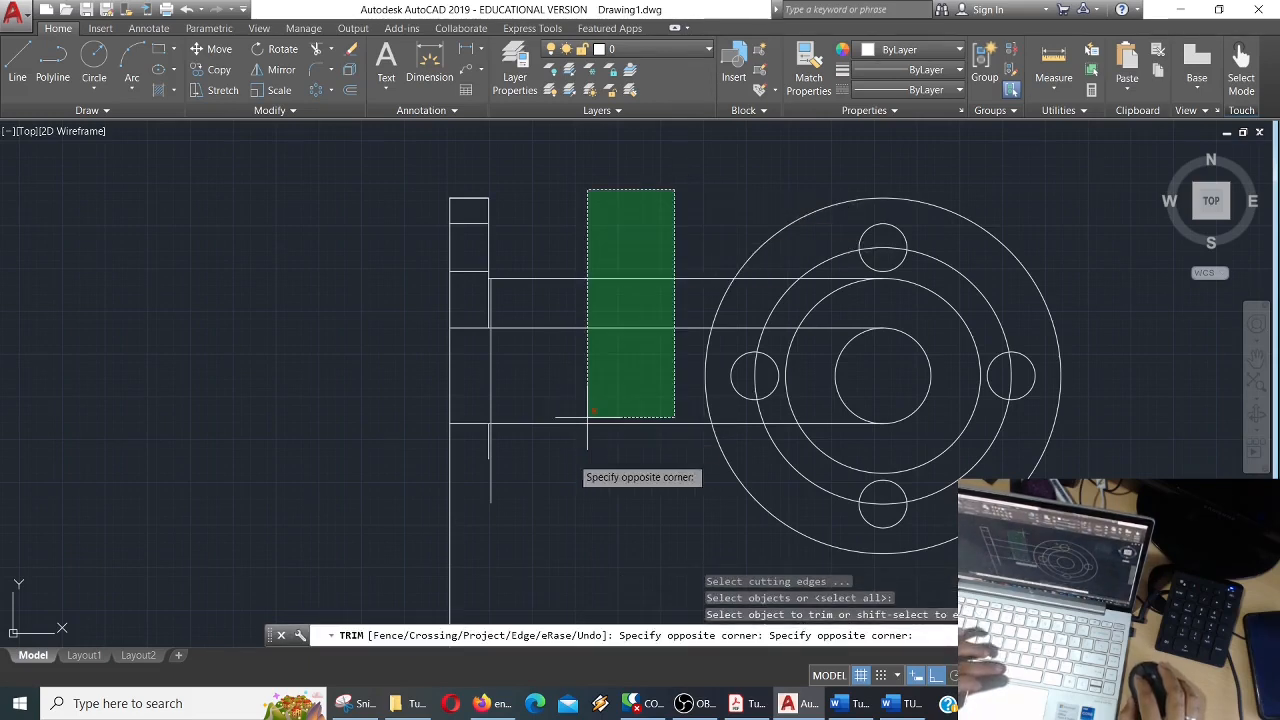
left_click(572, 457)
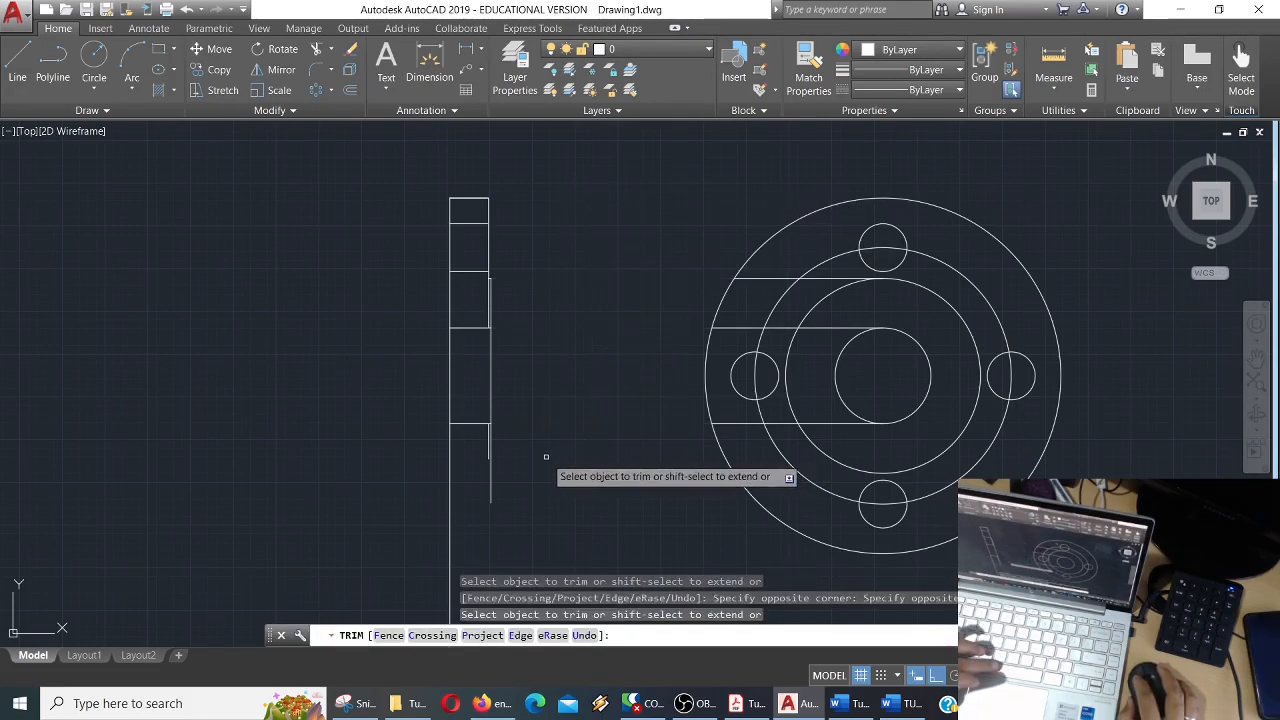
key("Escape")
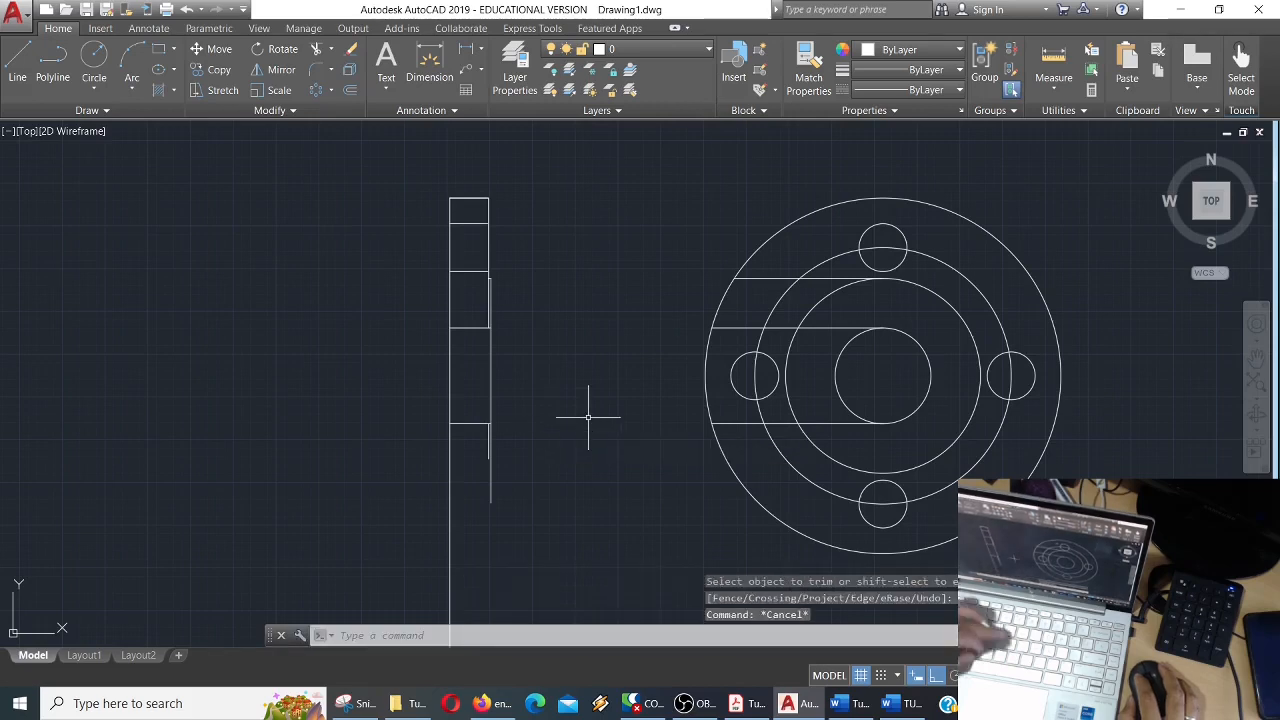
Draw a horizontal centre line about 138 mm long from the front view's centre leftward past the side view's back face.
type("l")
key("Return")
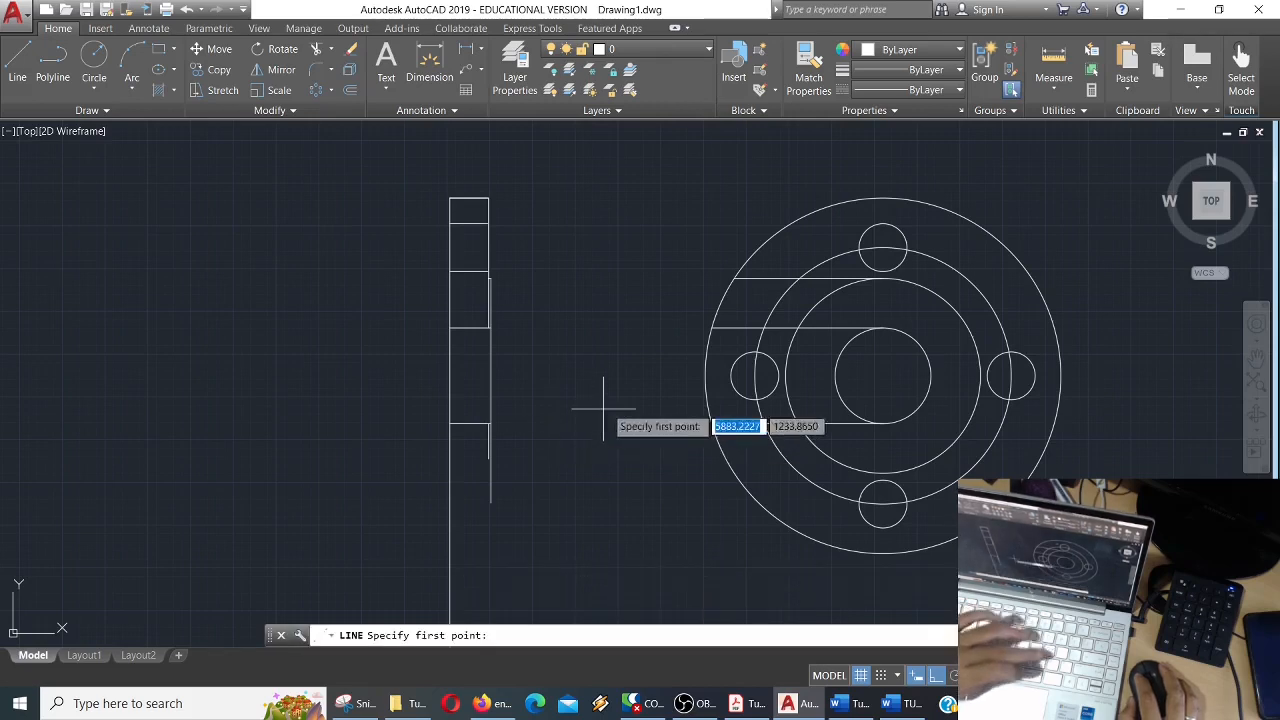
left_click(883, 376)
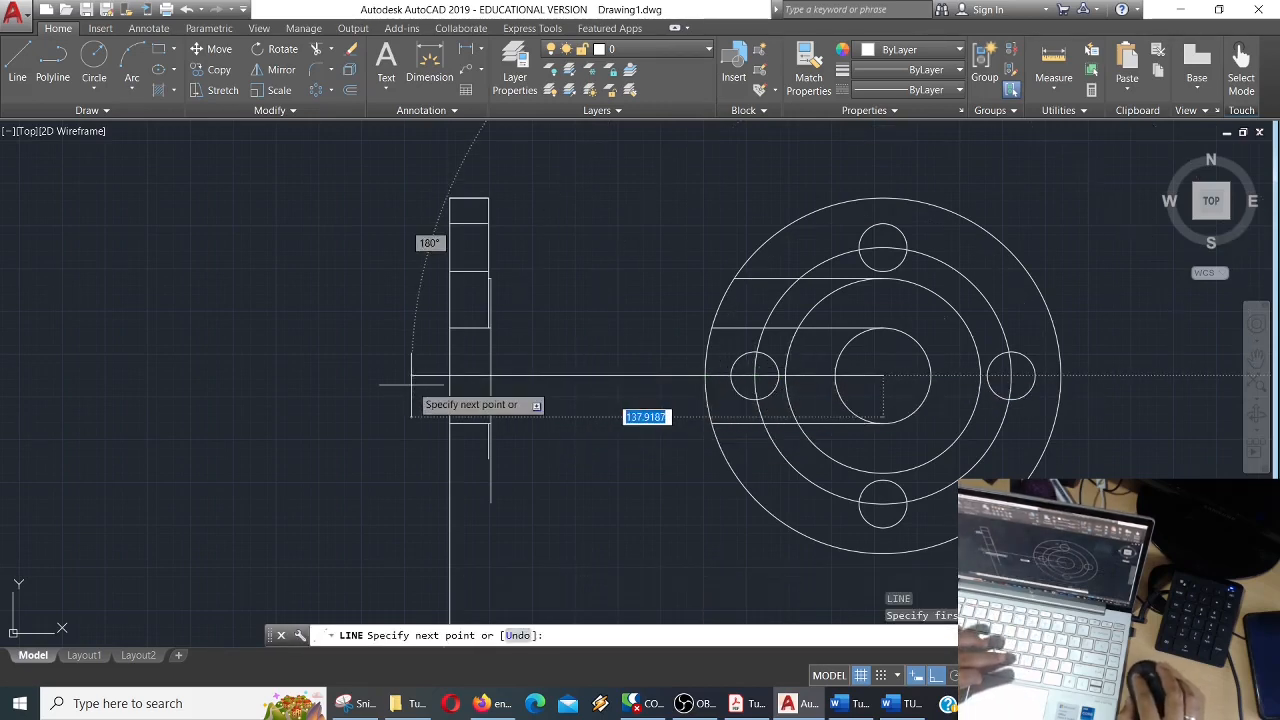
key("Return")
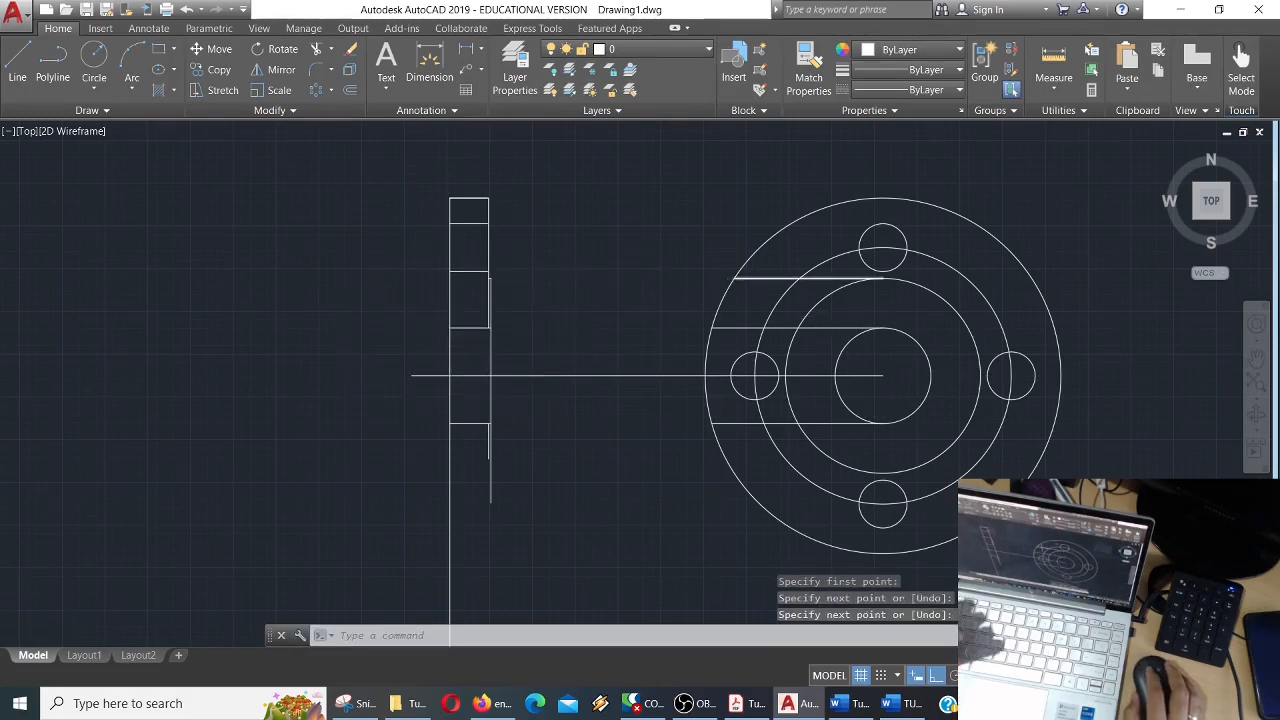
Erase the leftover raised-face projection line inside the front view.
scroll(760, 279, "up", 2)
left_click(759, 278)
key("Delete")
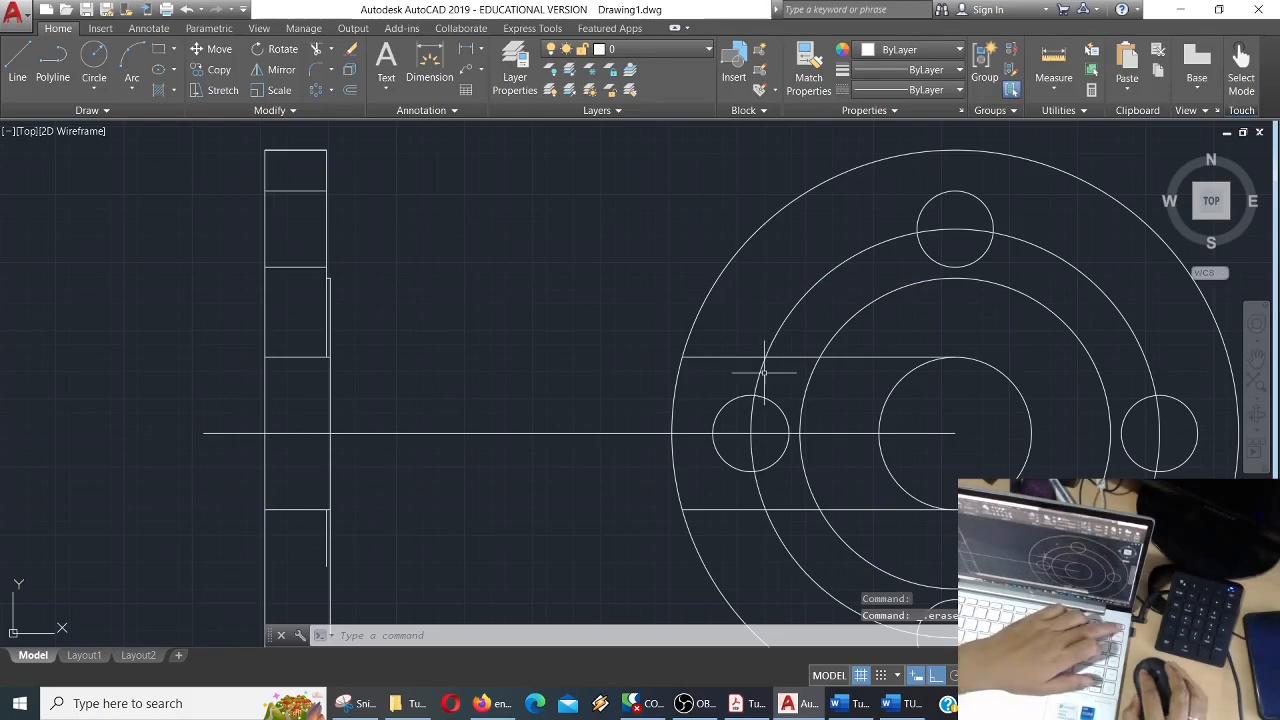
Erase the two leftover bore projection lines inside the front view, above and below the centre line.
left_click(738, 337)
left_click(716, 362)
key("Delete")
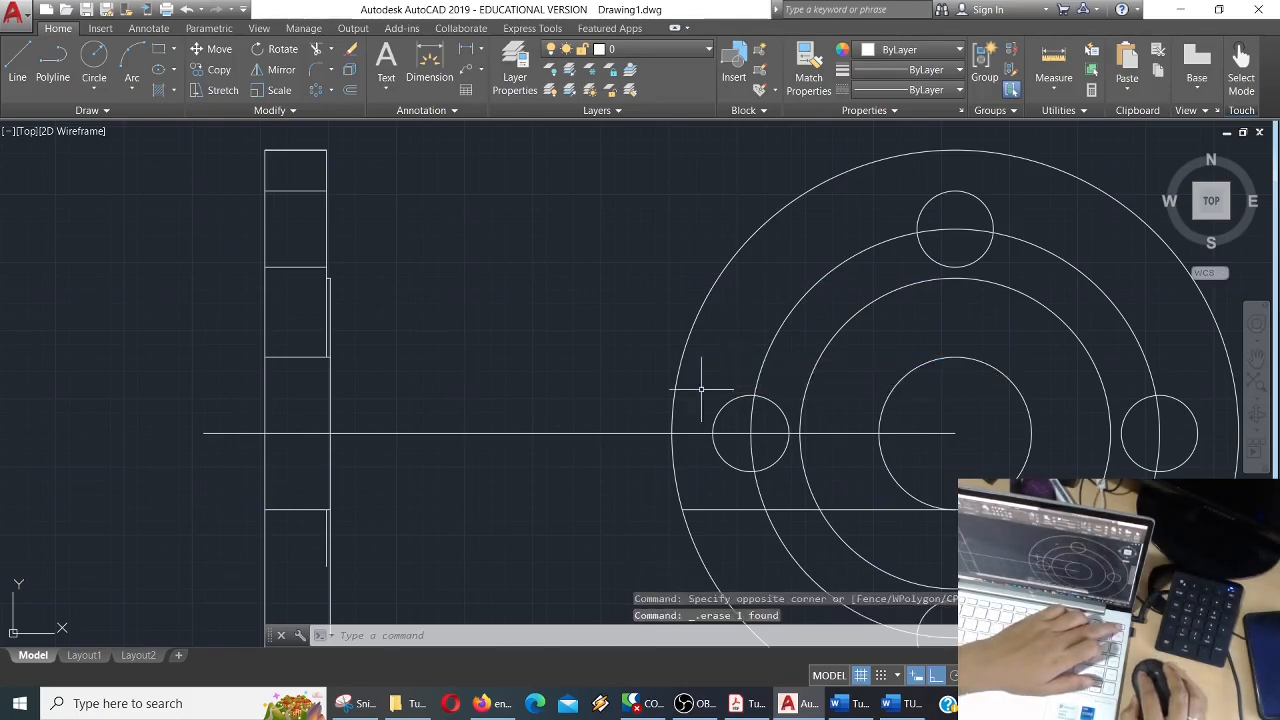
left_click(706, 491)
left_click(704, 512)
key("Delete")
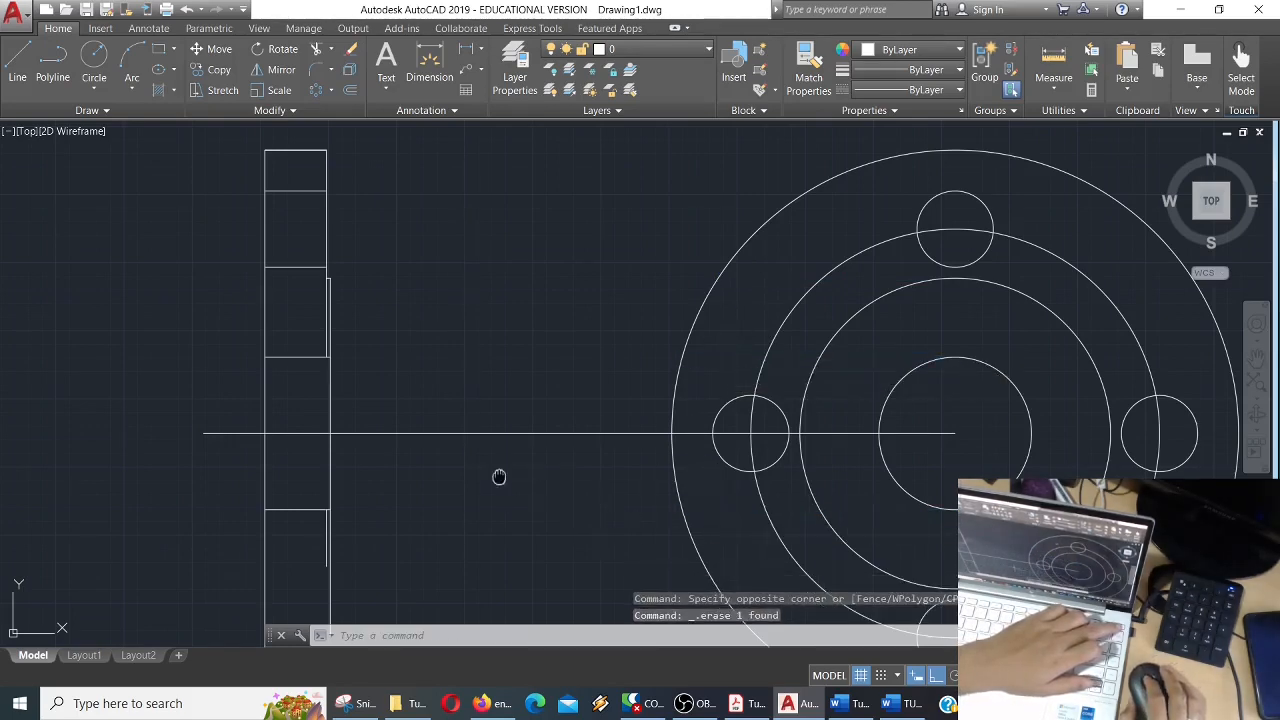
Trim the side view's vertical edges that extend below the horizontal centre line.
middle_click_drag(499, 476, 617, 346)
type("tr")
key("Return")
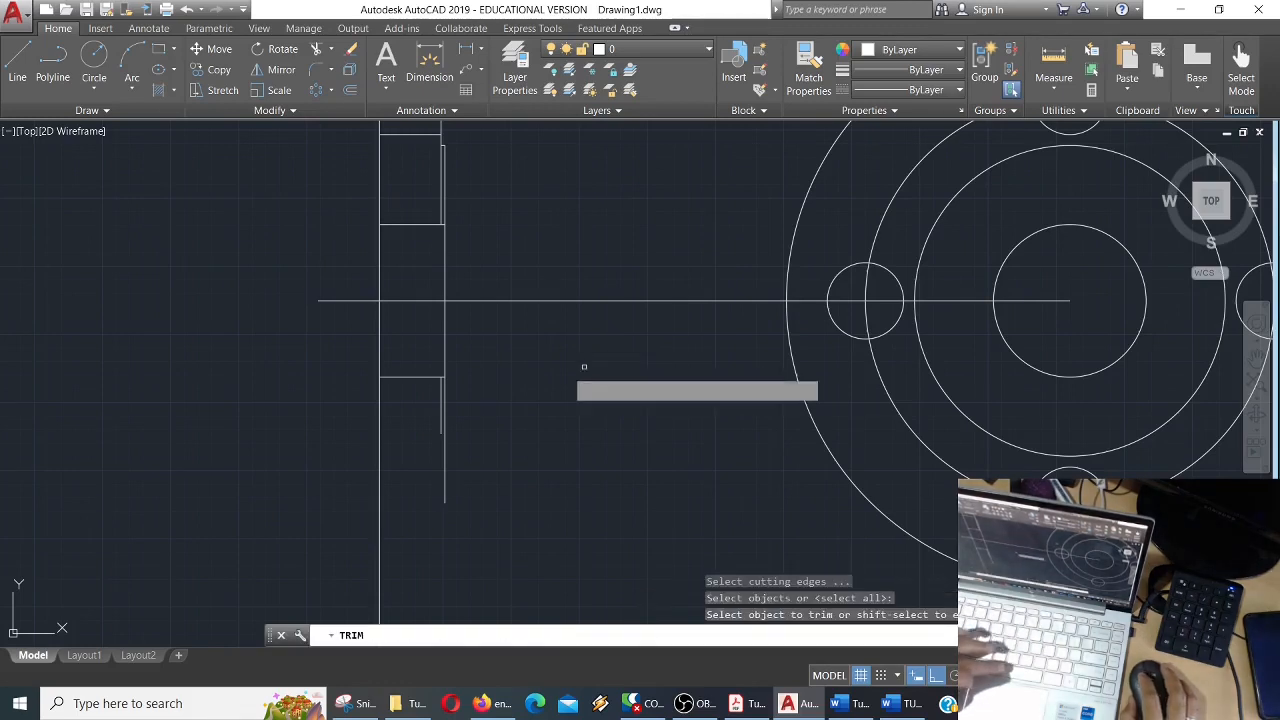
left_click(548, 349)
left_click(292, 542)
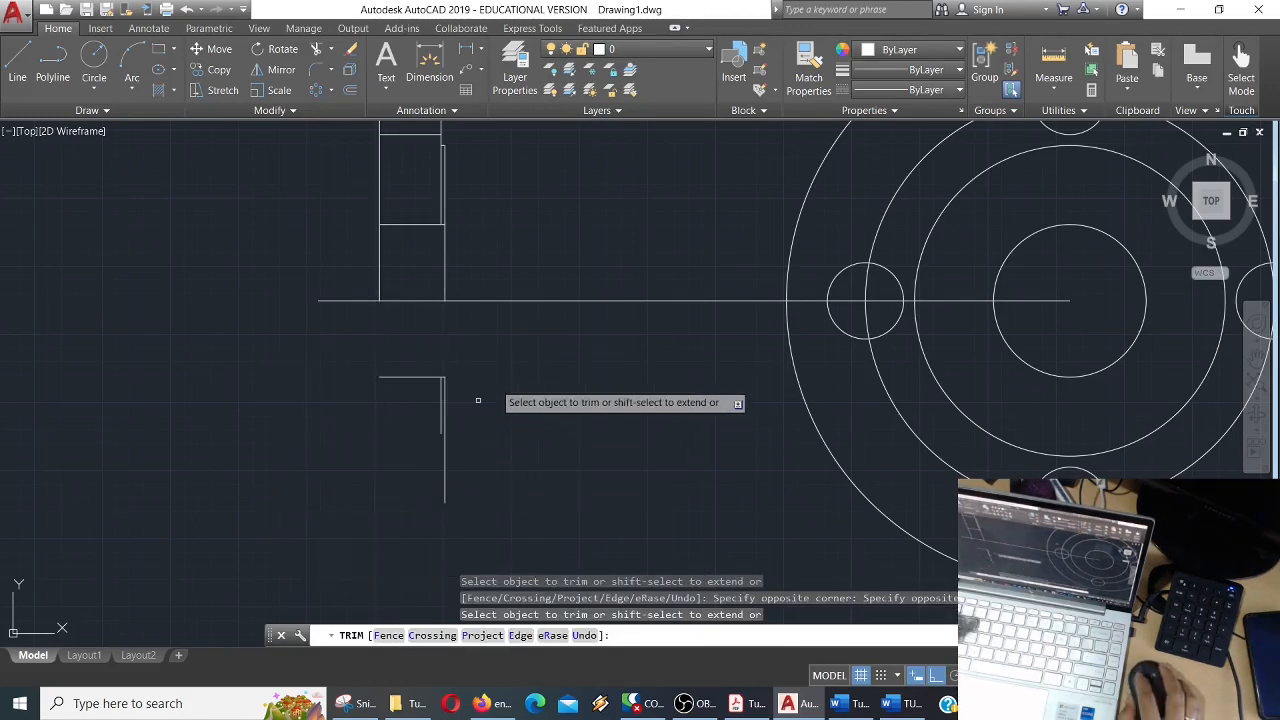
key("Escape")
Erase the three leftover line pieces of the side view below the centre line.
left_click(500, 343)
left_click(314, 537)
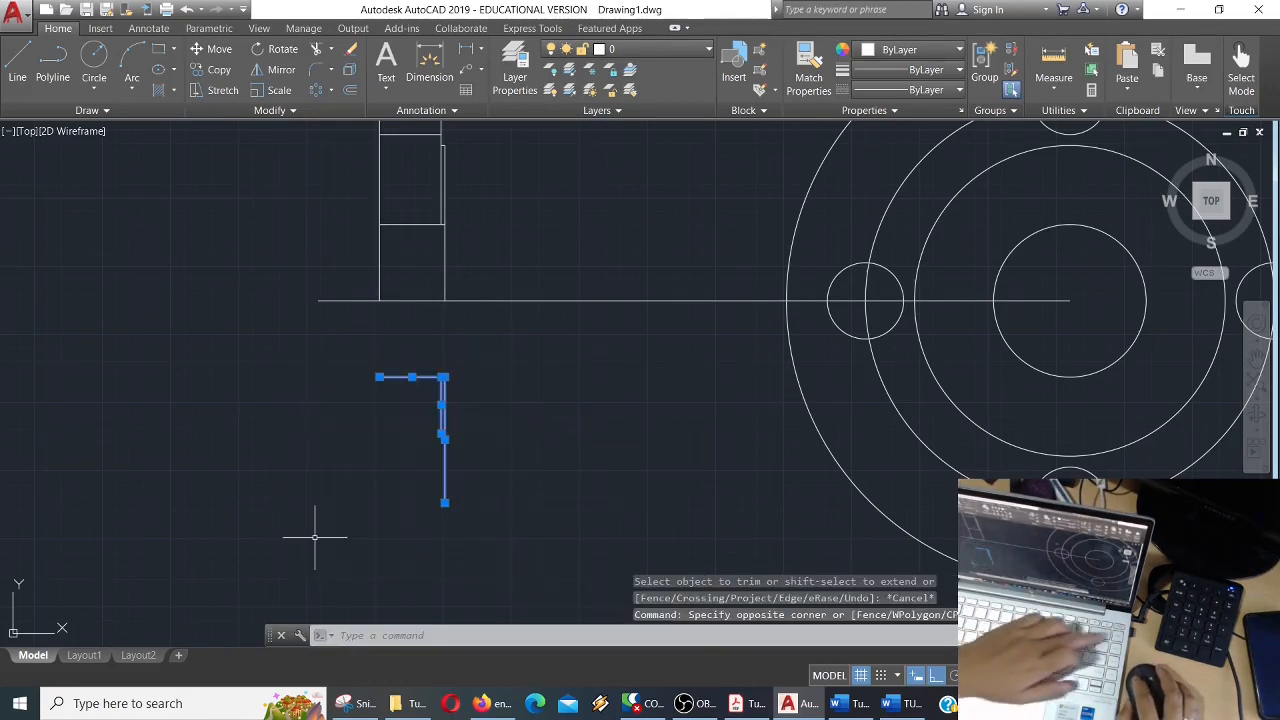
key("Delete")
Examine the reference image's sectioned side view for its hatched areas and return to the drawn views.
scroll(428, 370, "down", 8)
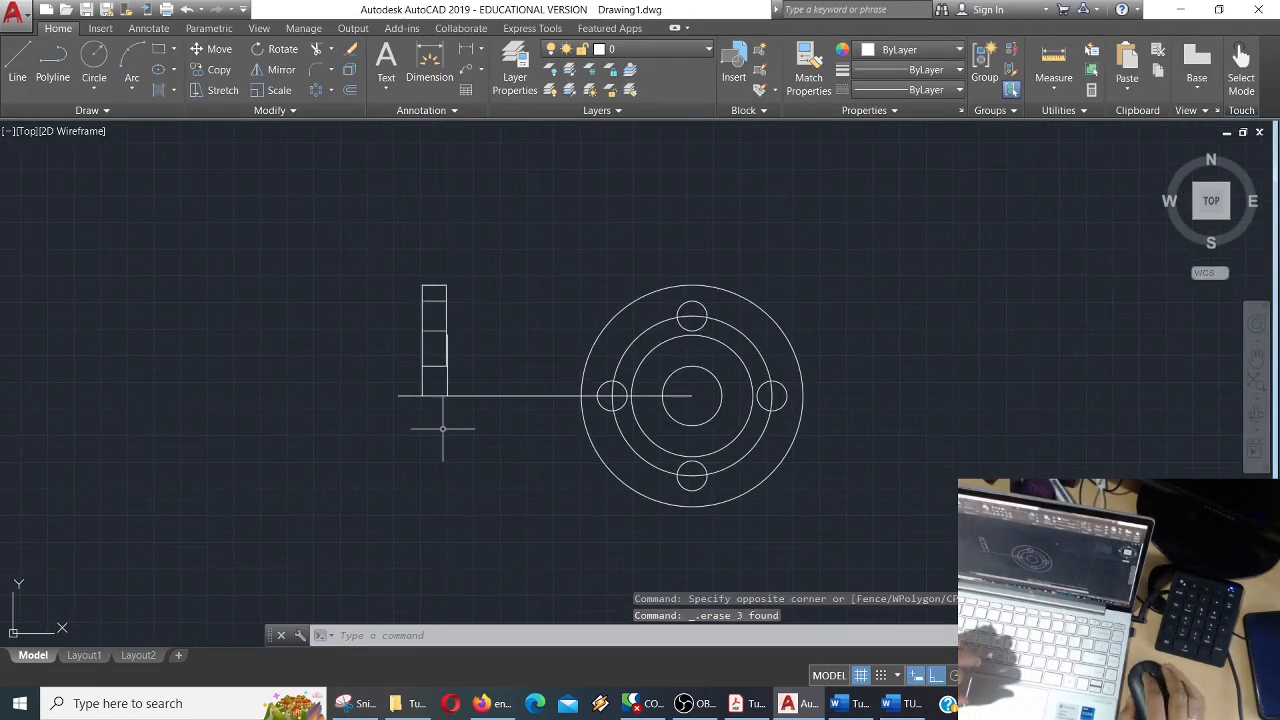
middle_click_drag(340, 449, 789, 398)
scroll(618, 419, "down", 3)
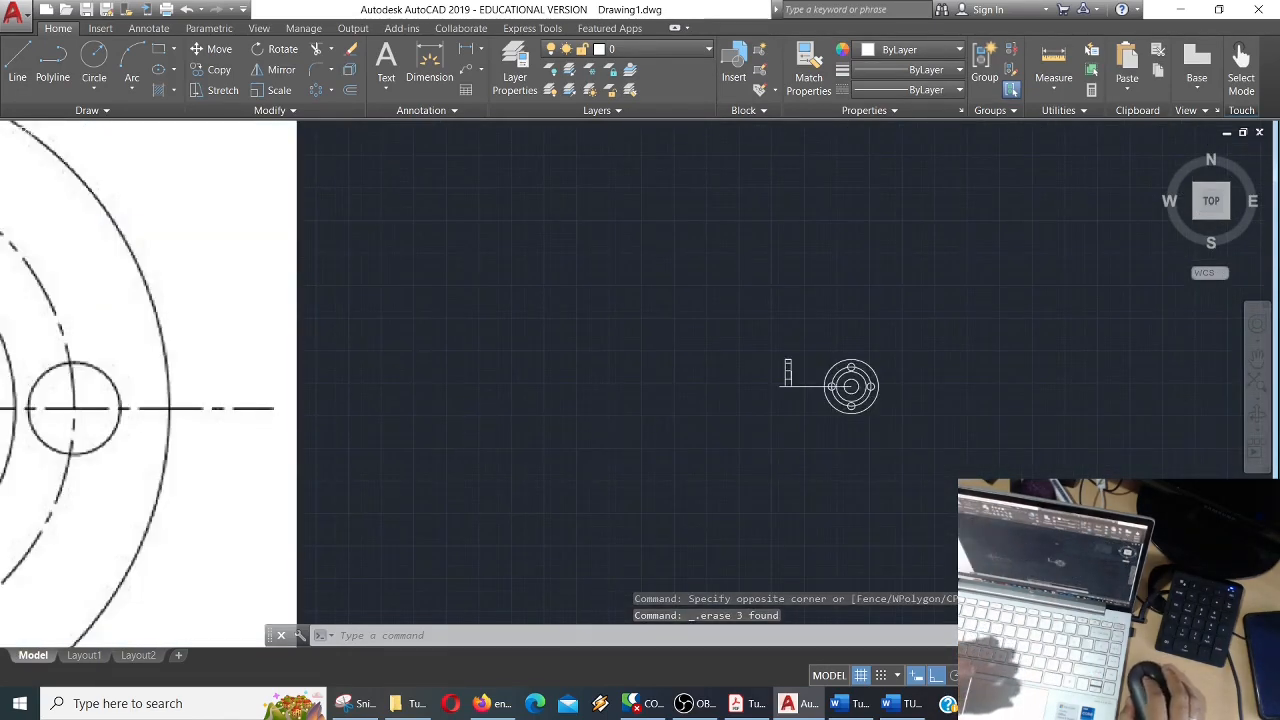
scroll(663, 417, "down", 2)
middle_click_drag(605, 416, 790, 398)
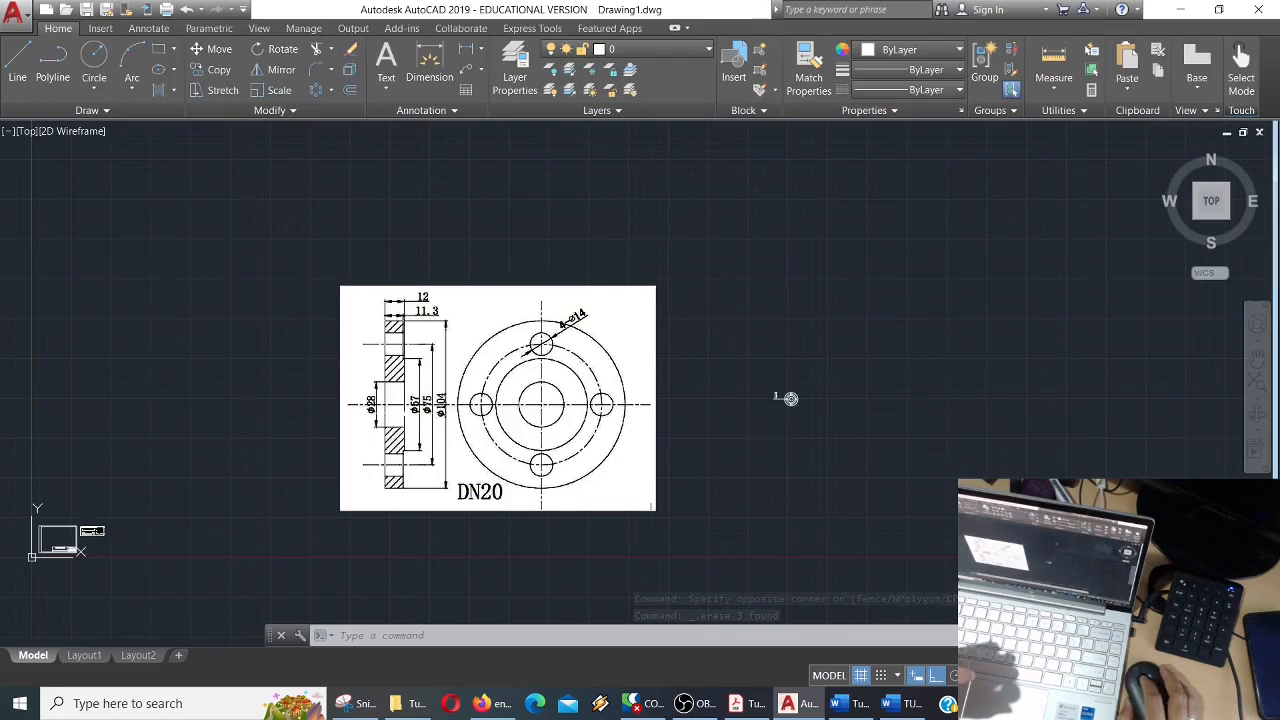
scroll(389, 371, "up", 4)
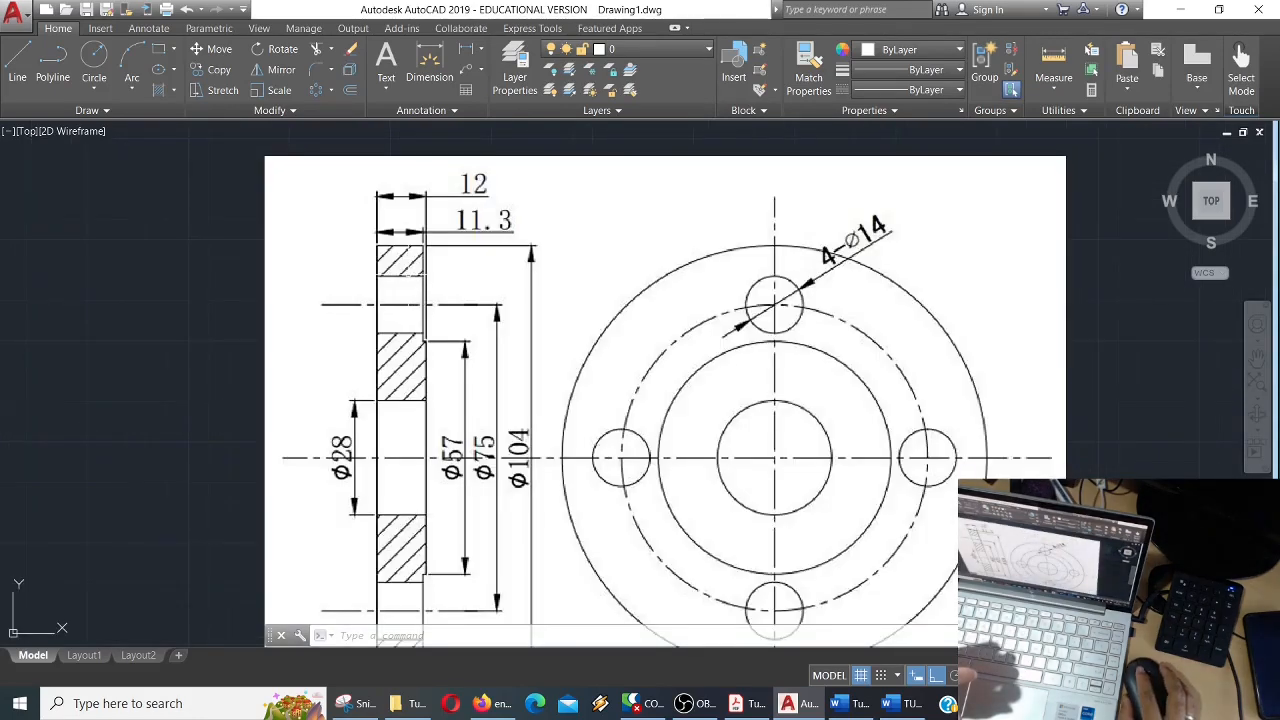
scroll(455, 358, "down", 4)
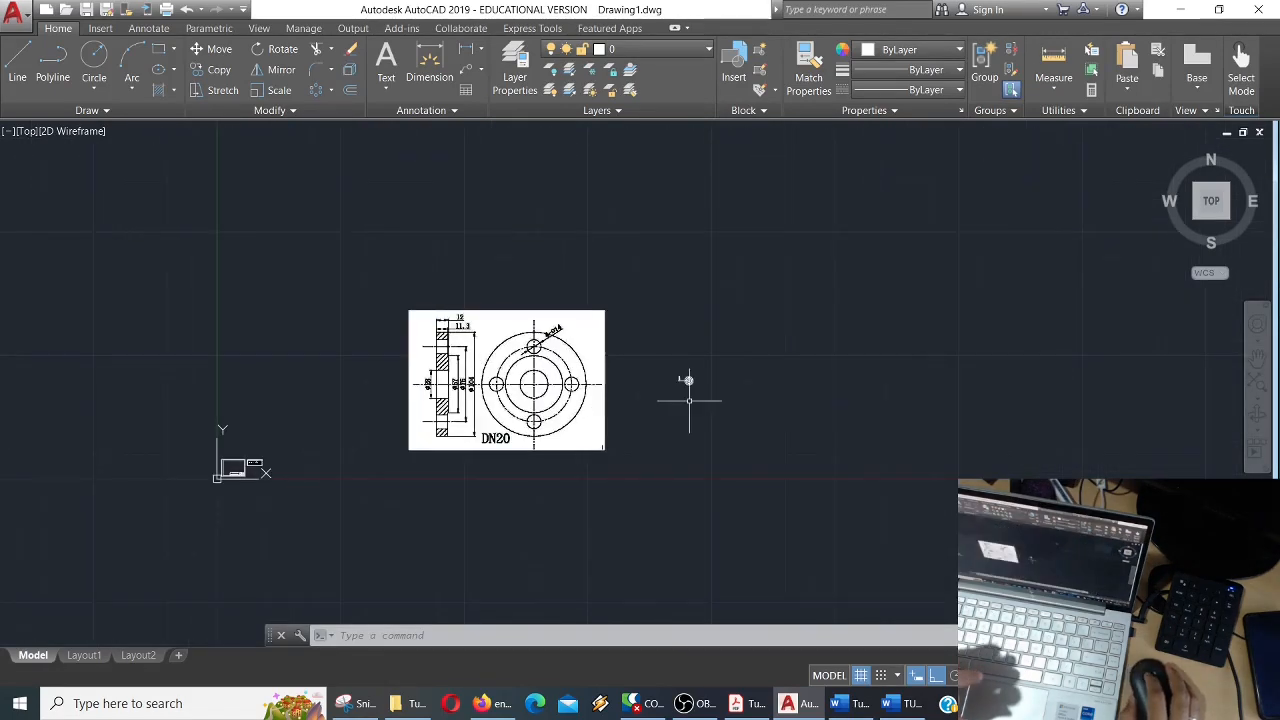
middle_click_drag(686, 391, 628, 388)
scroll(680, 370, "up", 5)
scroll(705, 328, "up", 6)
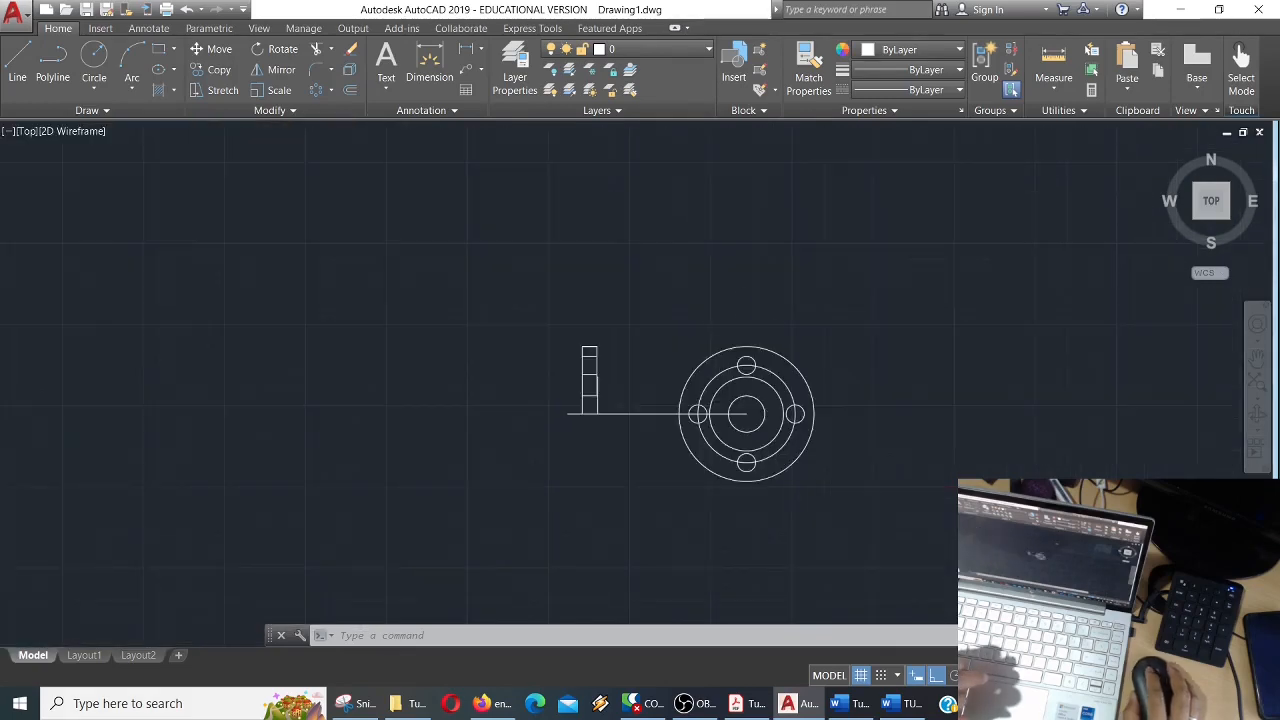
scroll(658, 366, "up", 5)
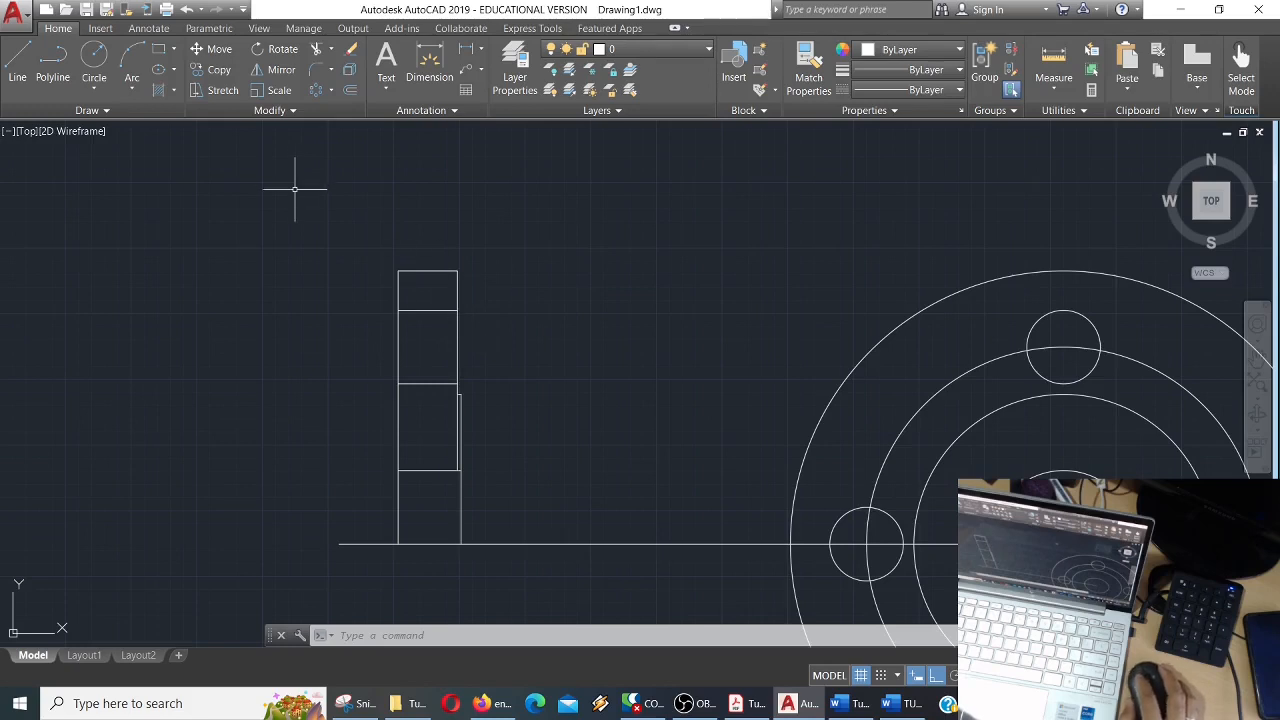
Hatch the side view's uppermost section, above the bolt hole, with the ANSI31 pattern.
left_click(174, 91)
left_click(150, 117)
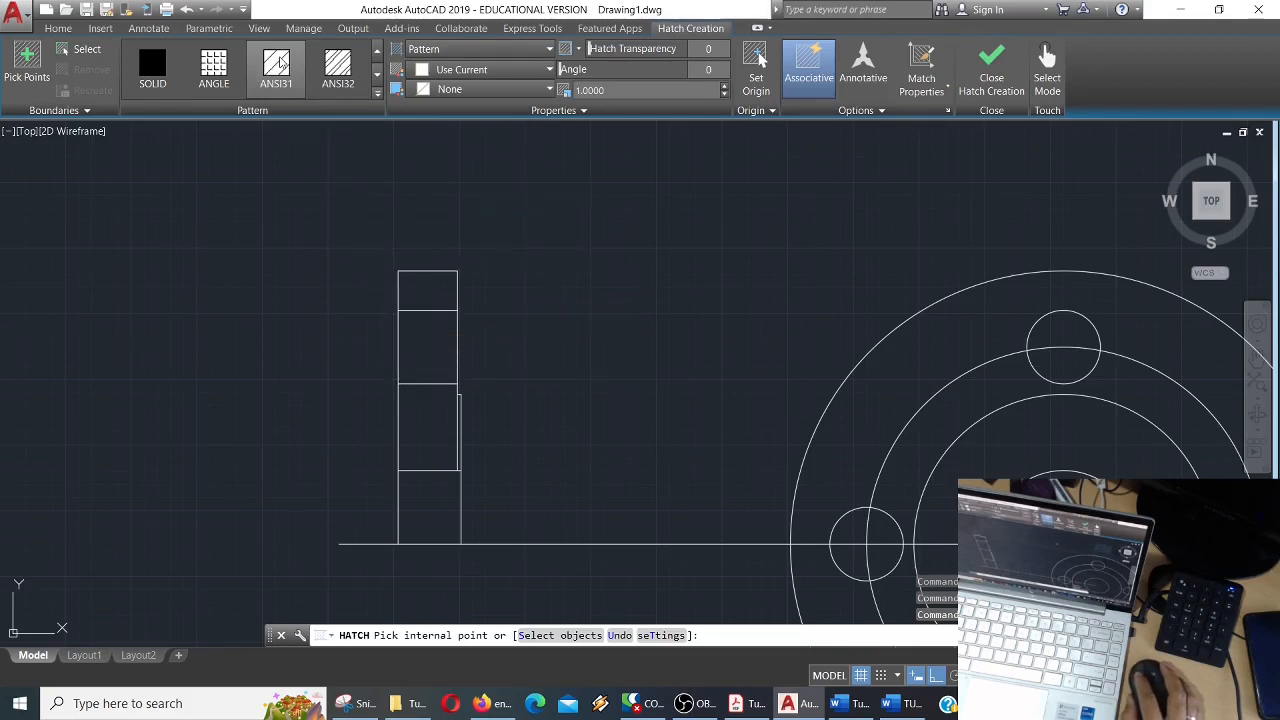
left_click(281, 63)
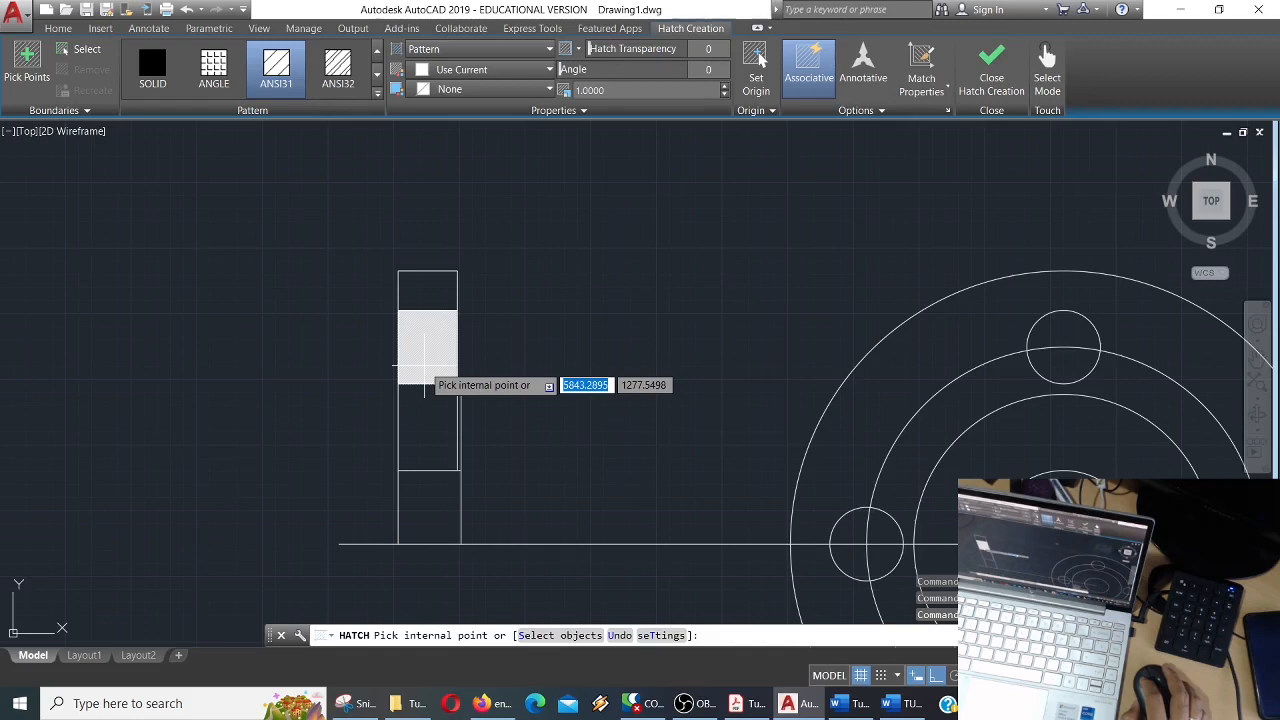
left_click(377, 78)
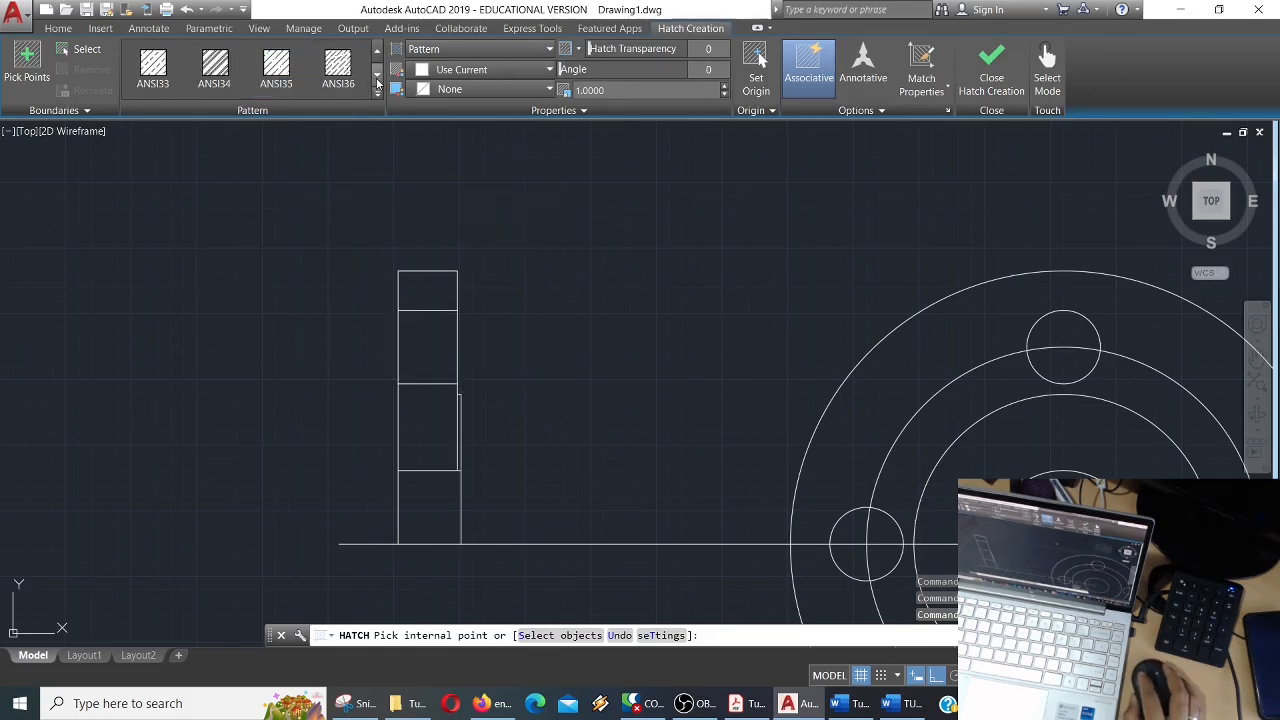
left_click(377, 94)
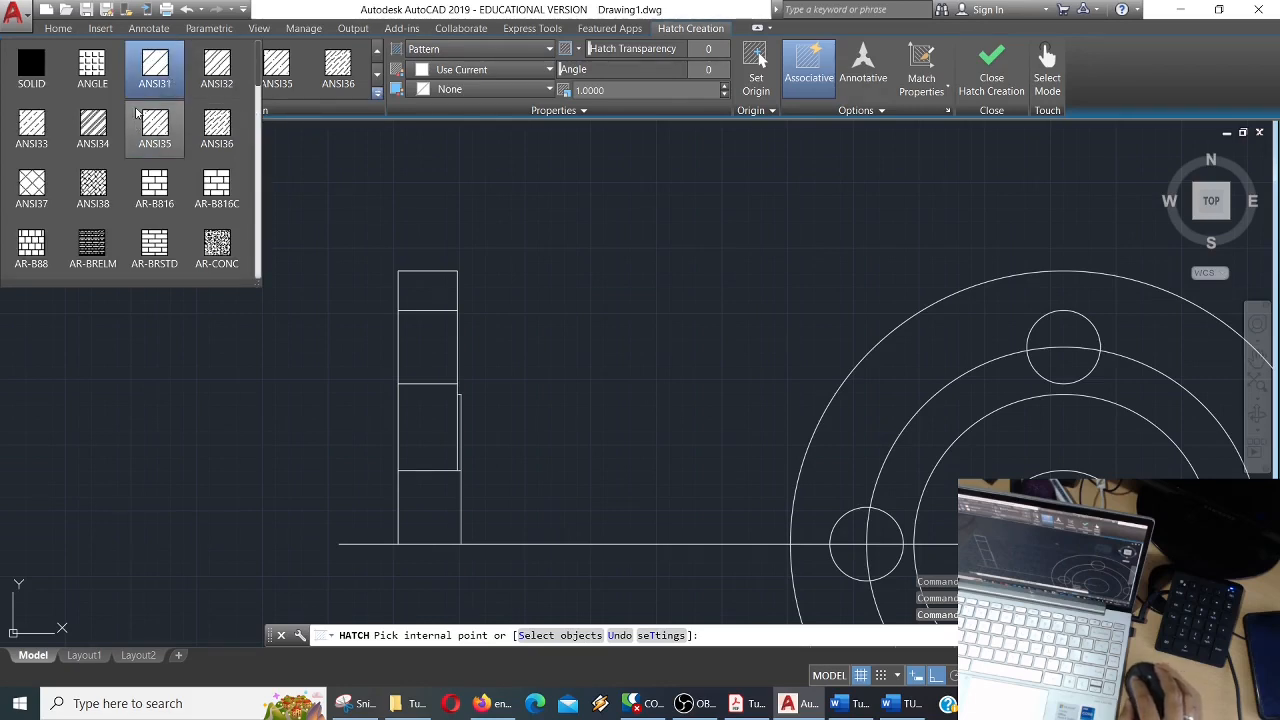
scroll(195, 178, "down", 2)
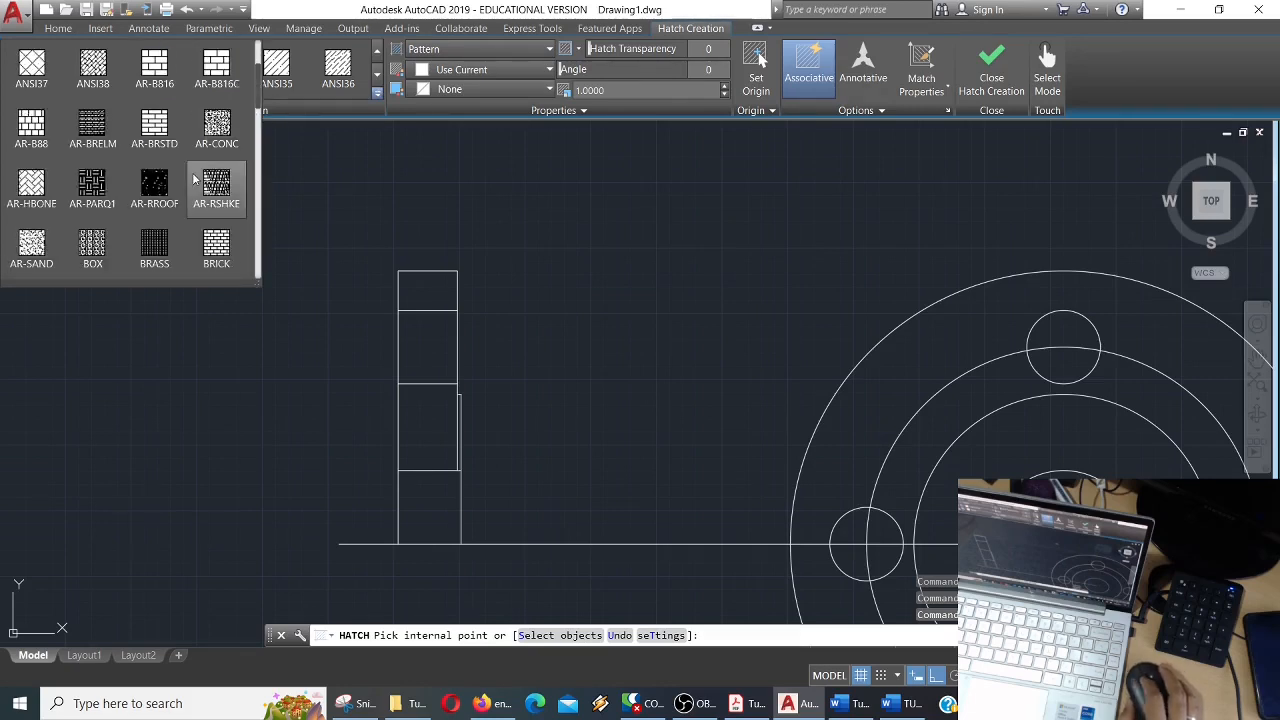
scroll(195, 178, "down", 15)
scroll(195, 178, "up", 20)
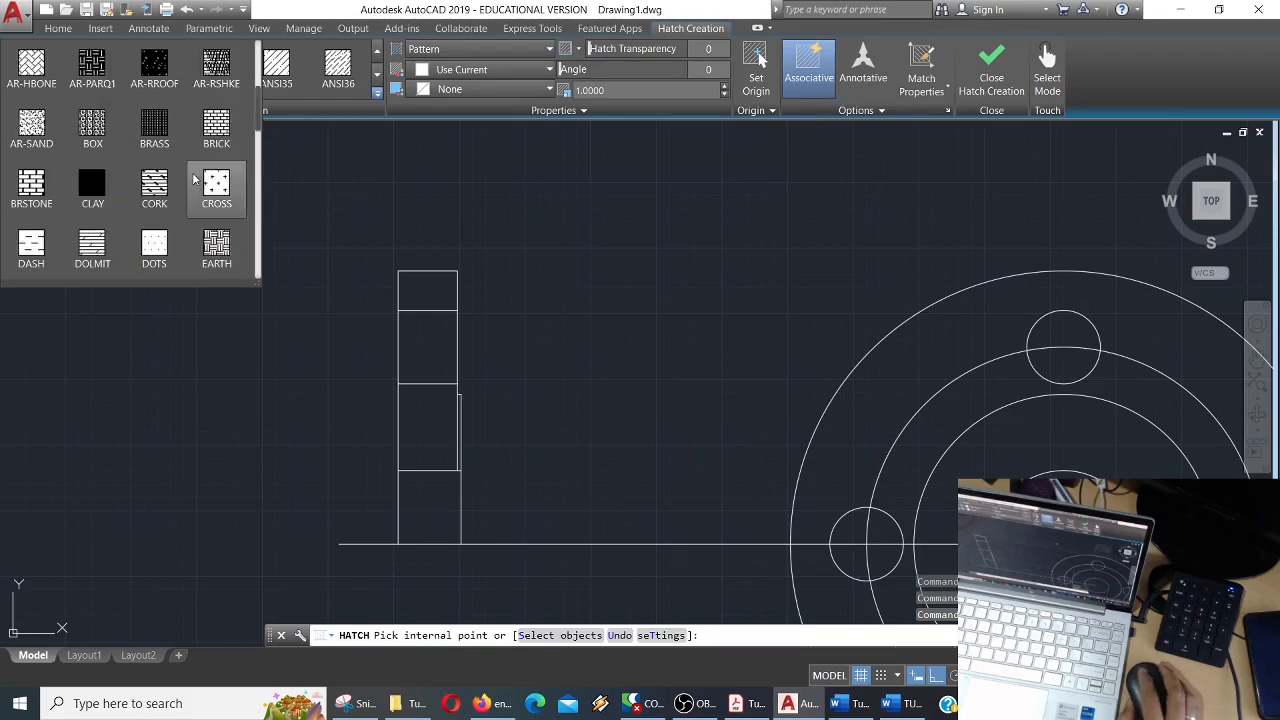
left_click(158, 72)
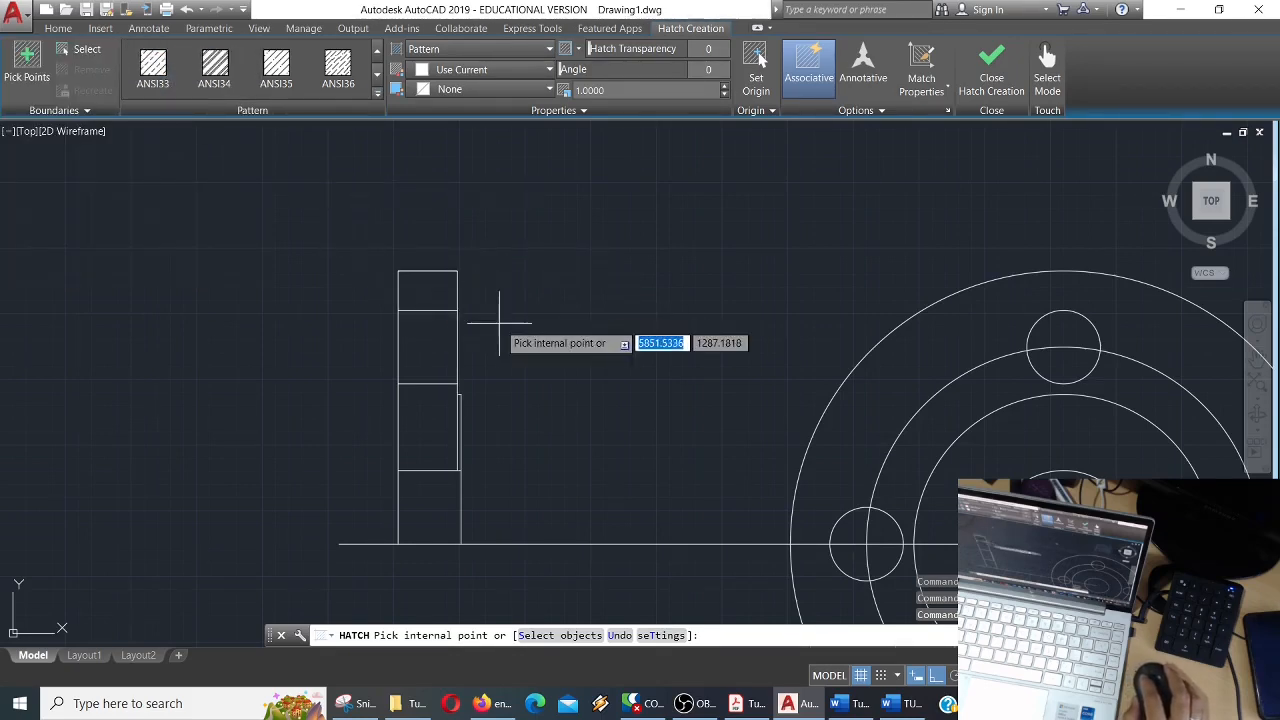
left_click(421, 297)
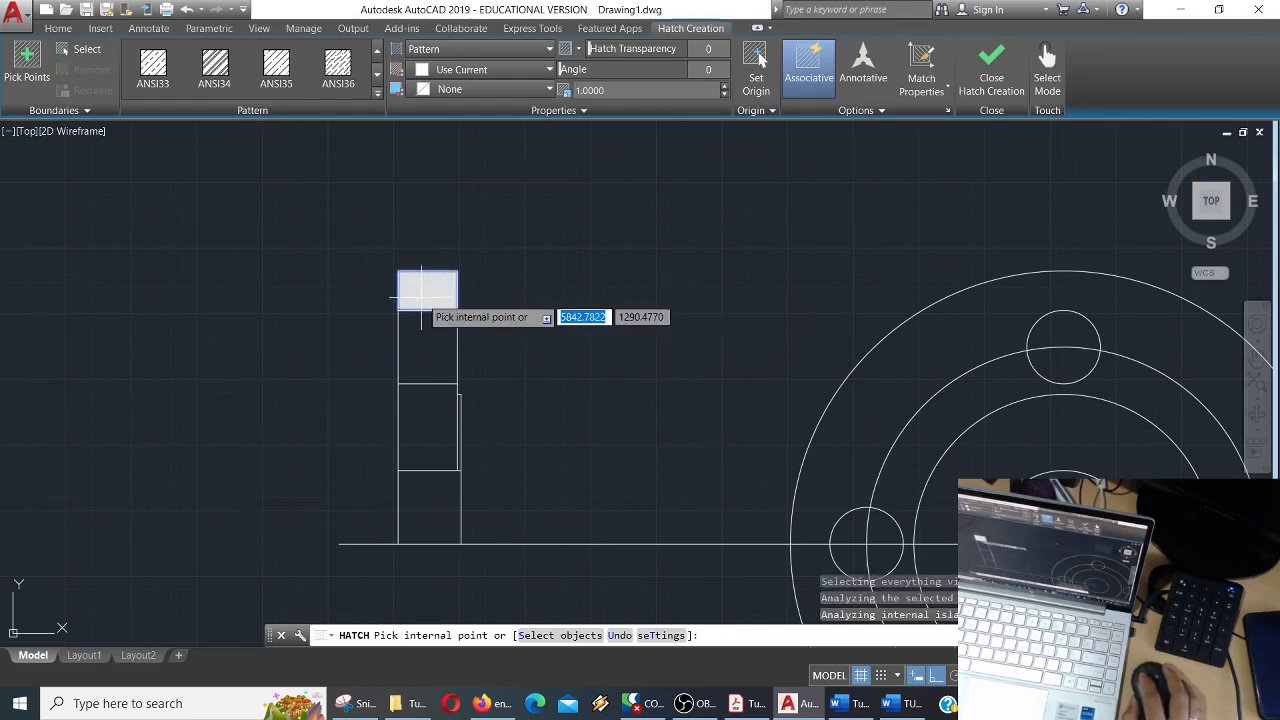
scroll(463, 262, "up", 4)
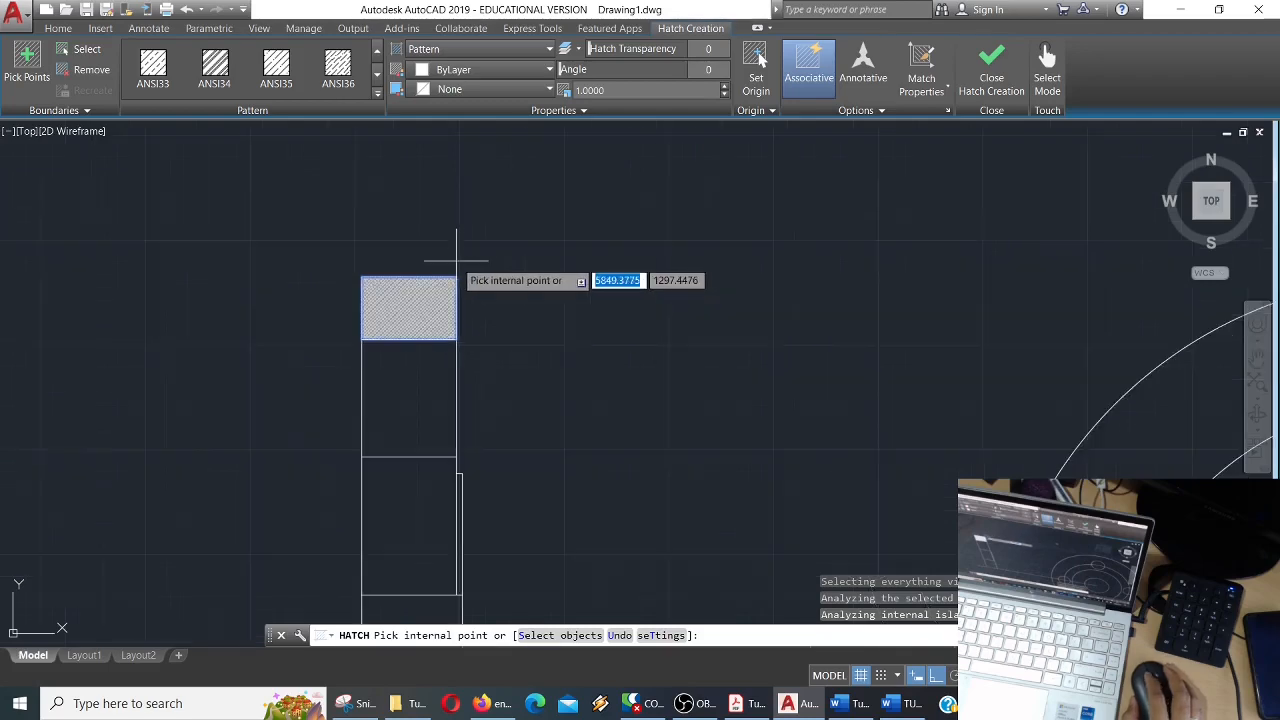
scroll(431, 306, "up", 2)
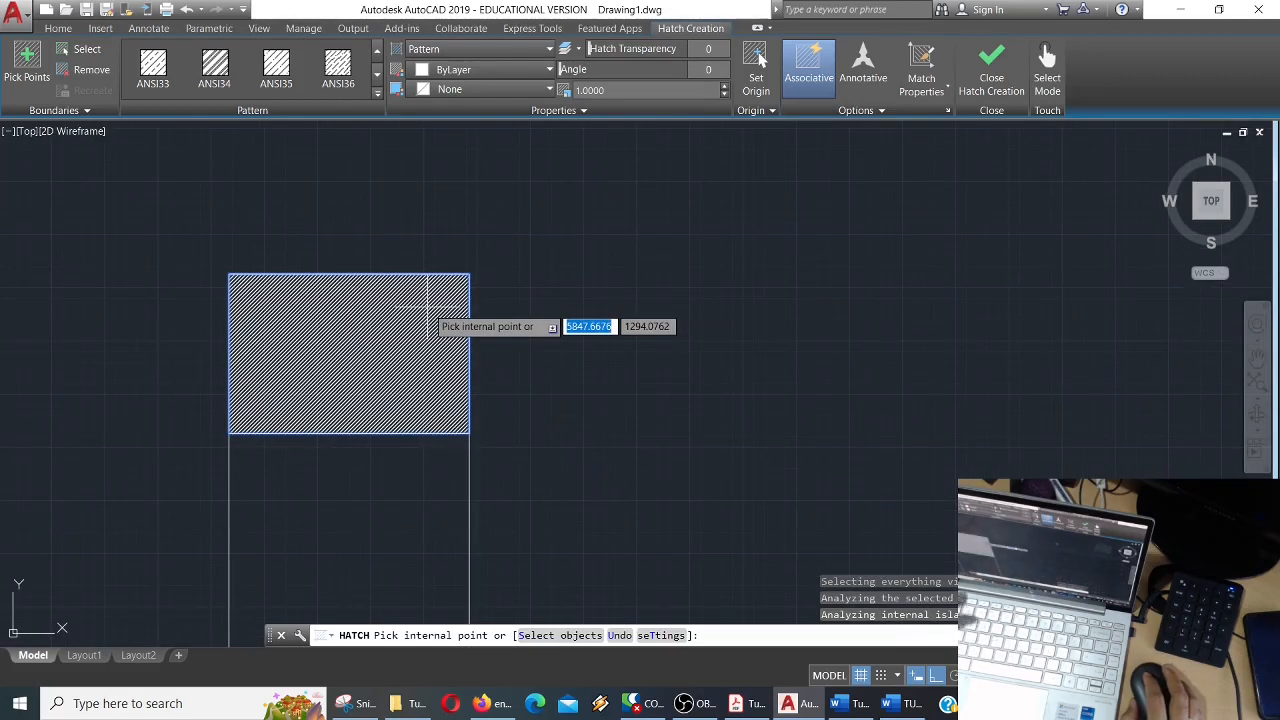
key("Return")
Select the new hatch and dismiss the quick properties palette covering the hatch settings.
scroll(424, 309, "down", 3)
left_click(406, 328)
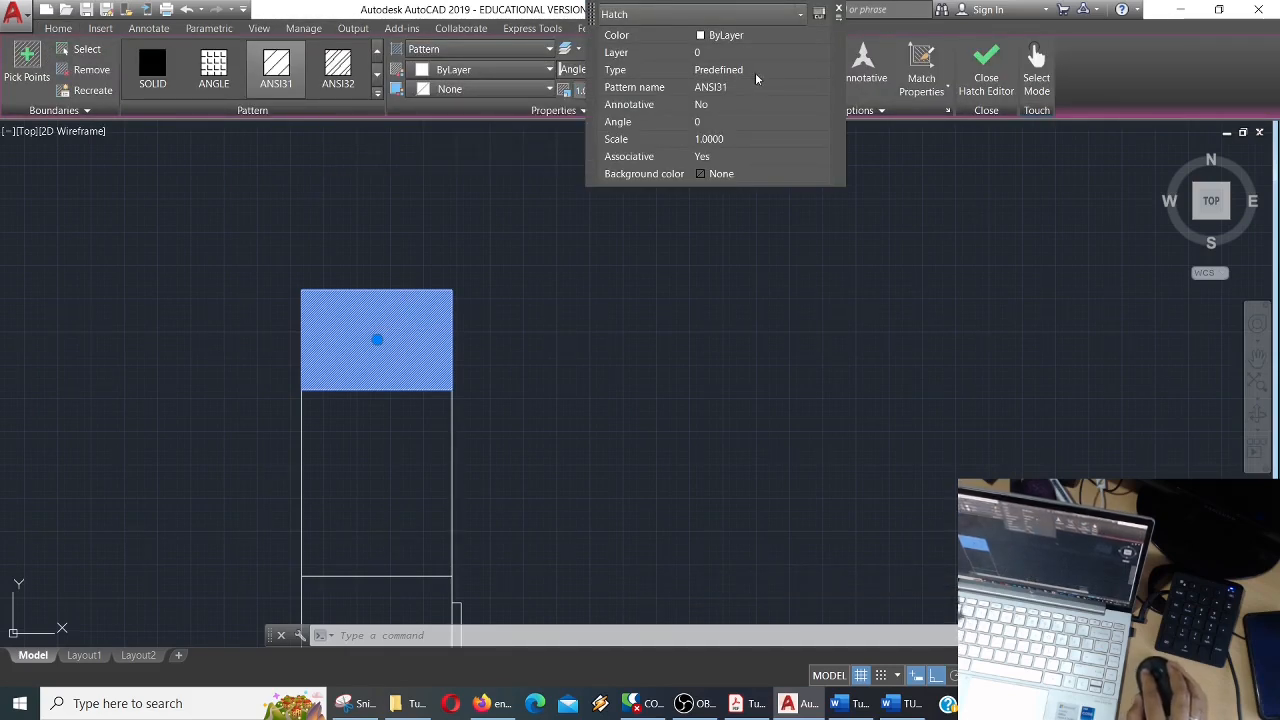
left_click(760, 20)
key("Escape")
key("Escape")
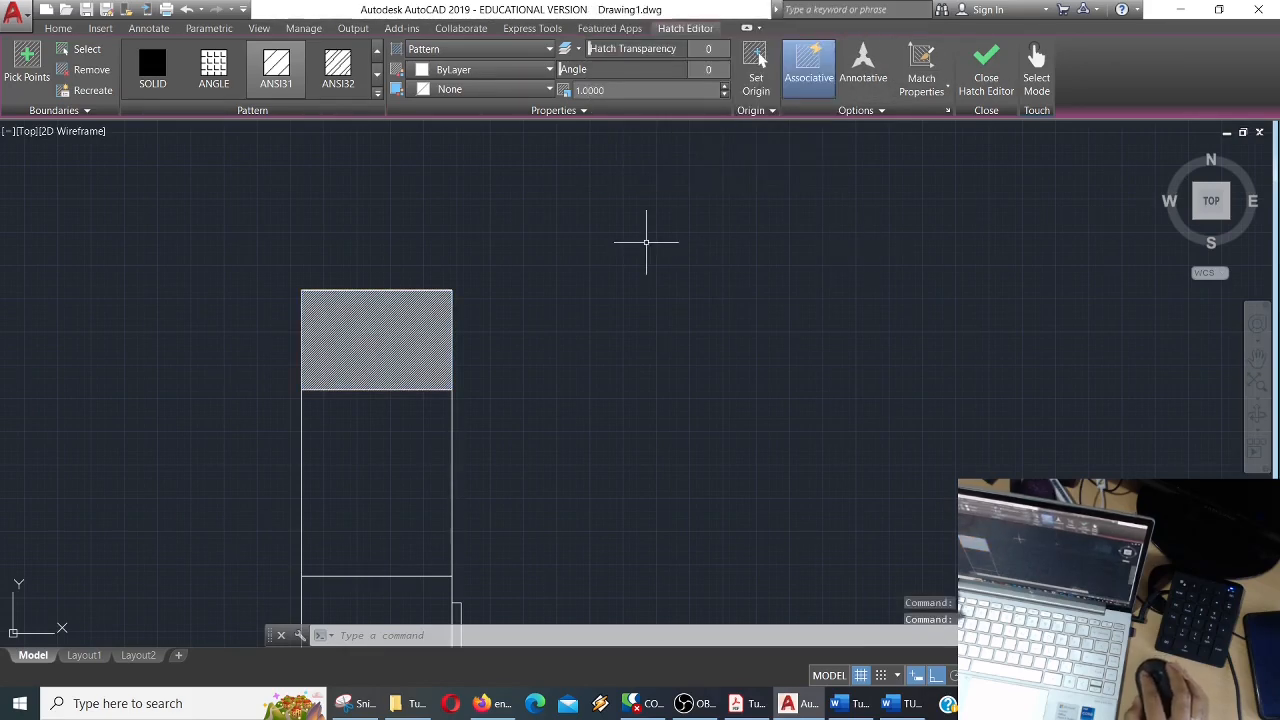
Try a scale of 0.5 for the hatch in the side view's uppermost section.
left_click(428, 299)
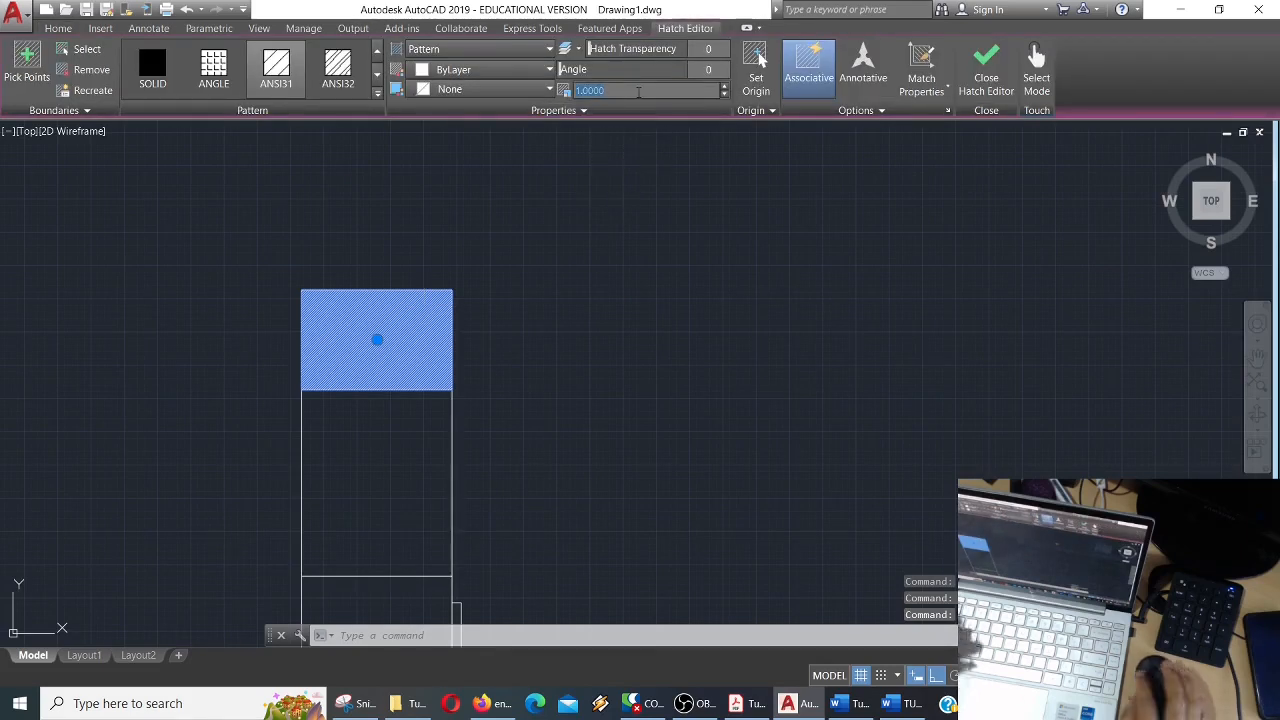
type("0")
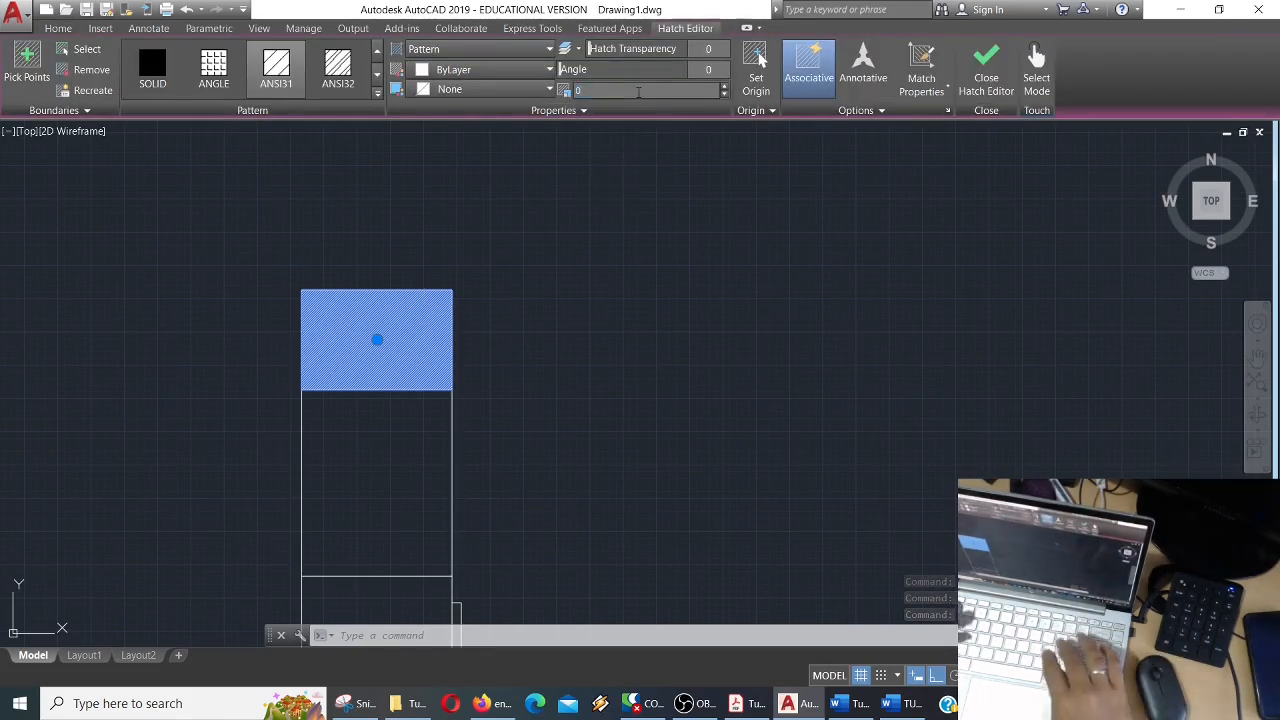
type(".5")
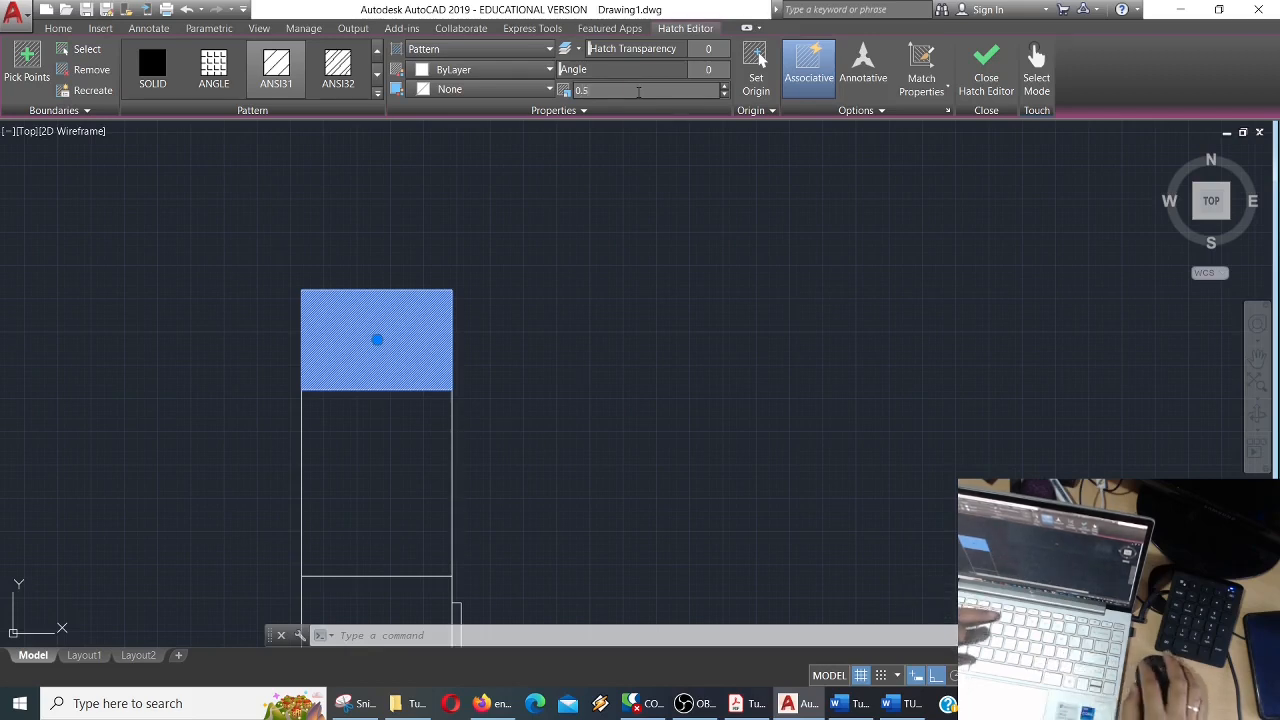
left_click(587, 228)
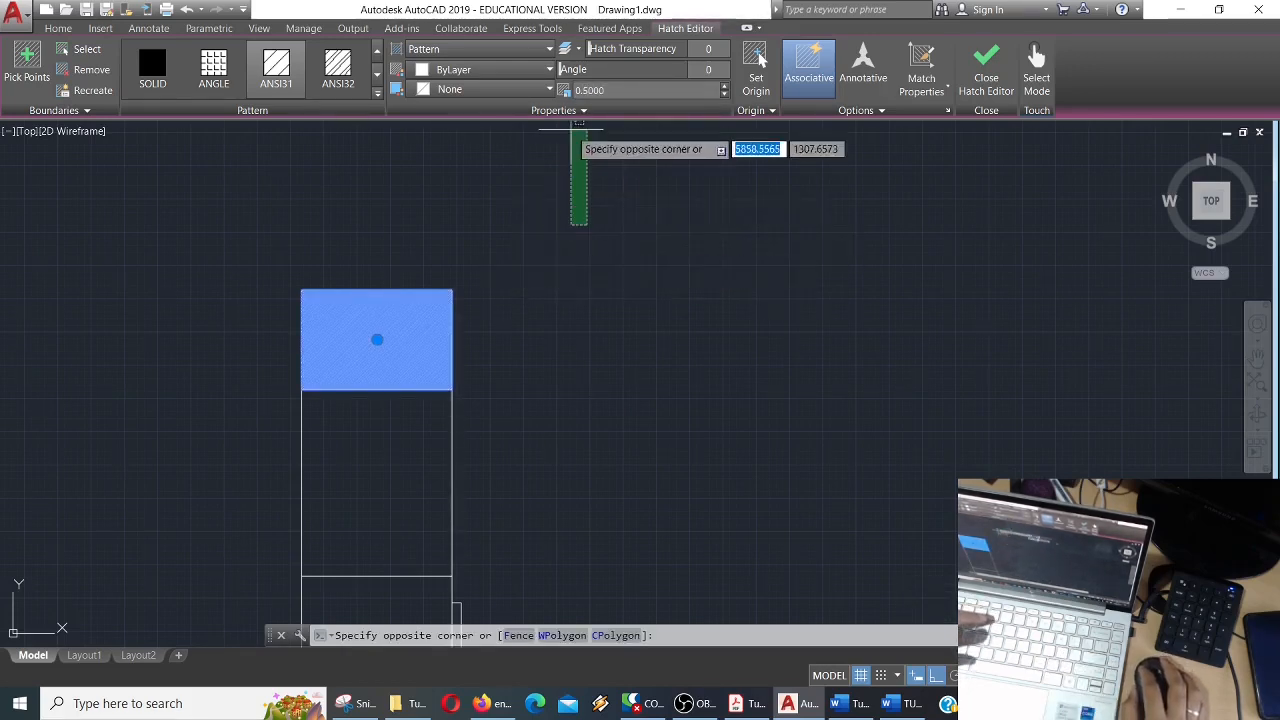
left_click(593, 190)
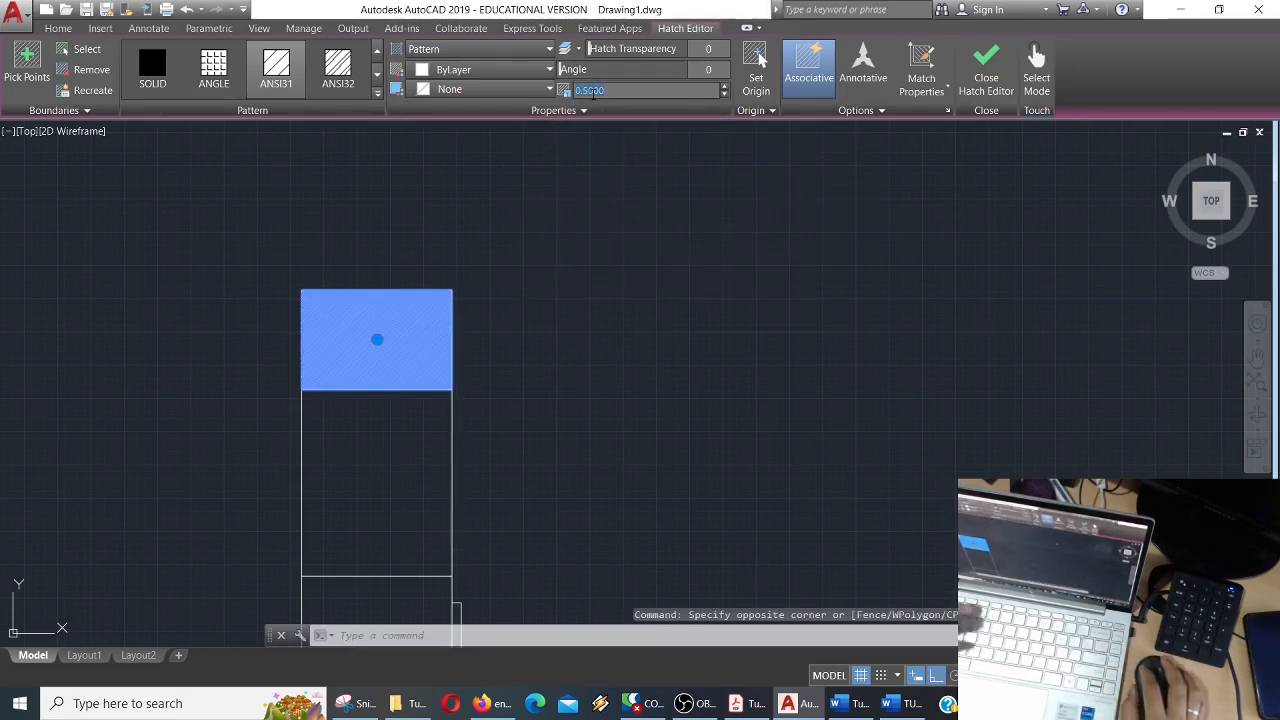
Set the hatch scale of the side view's uppermost section to 5 and deselect the hatch.
type("5")
key("Return")
left_click(583, 194)
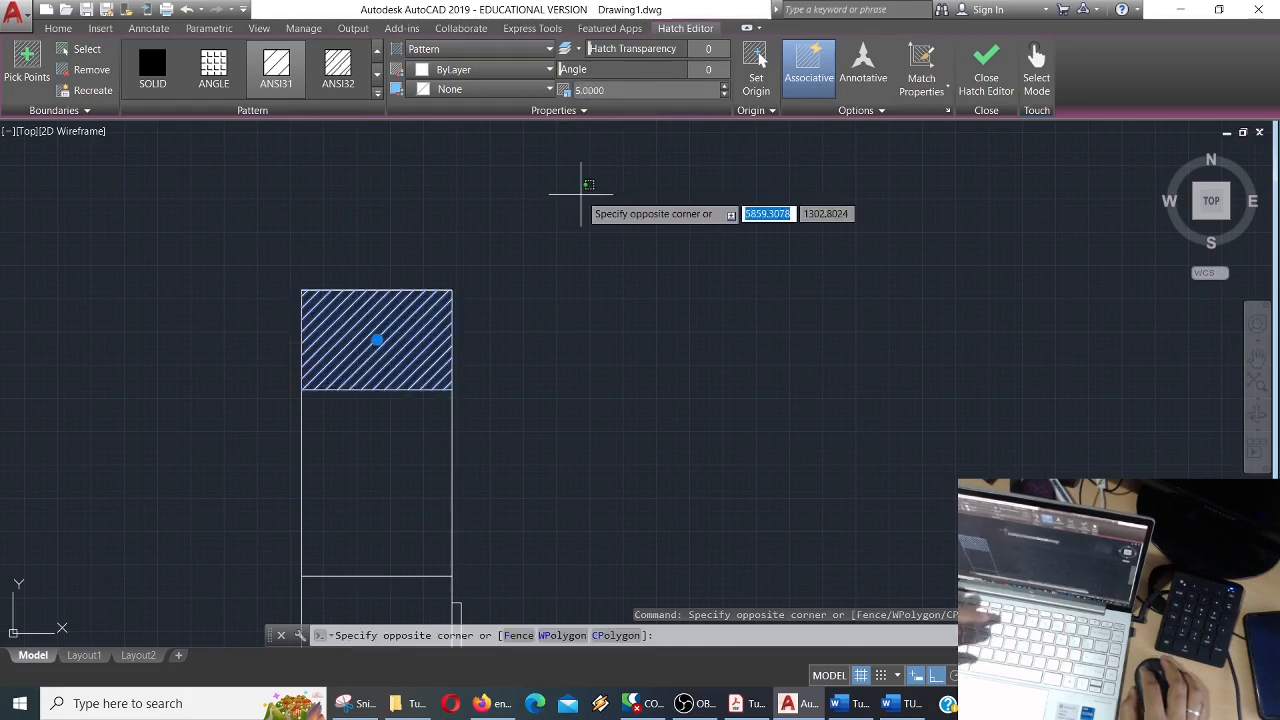
left_click(585, 305)
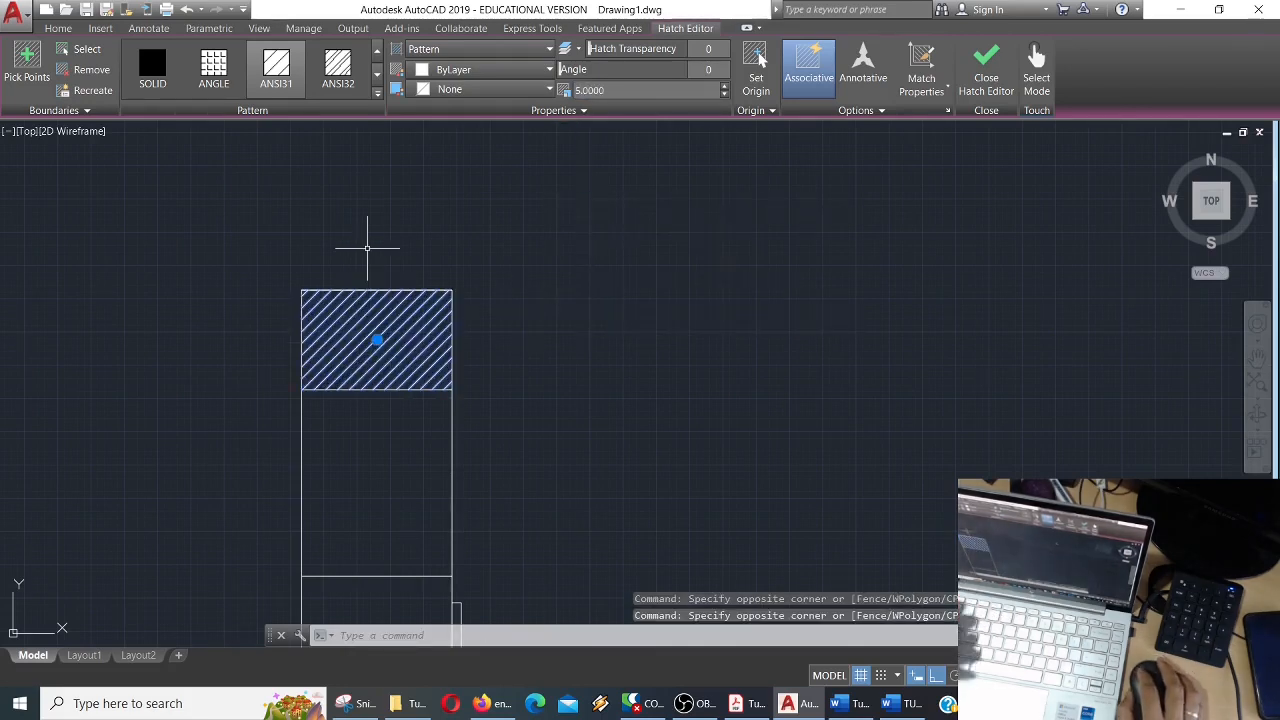
scroll(367, 248, "down", 2)
middle_click_drag(437, 286, 397, 206)
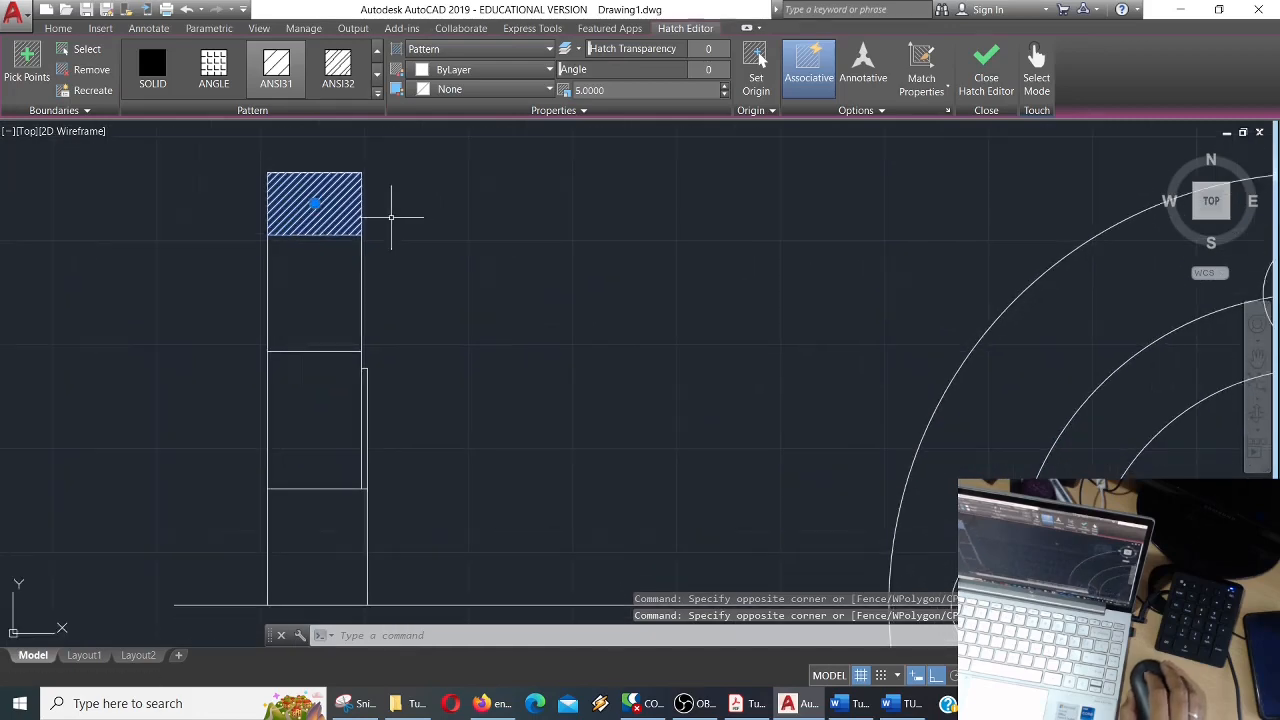
scroll(350, 410, "up", 4)
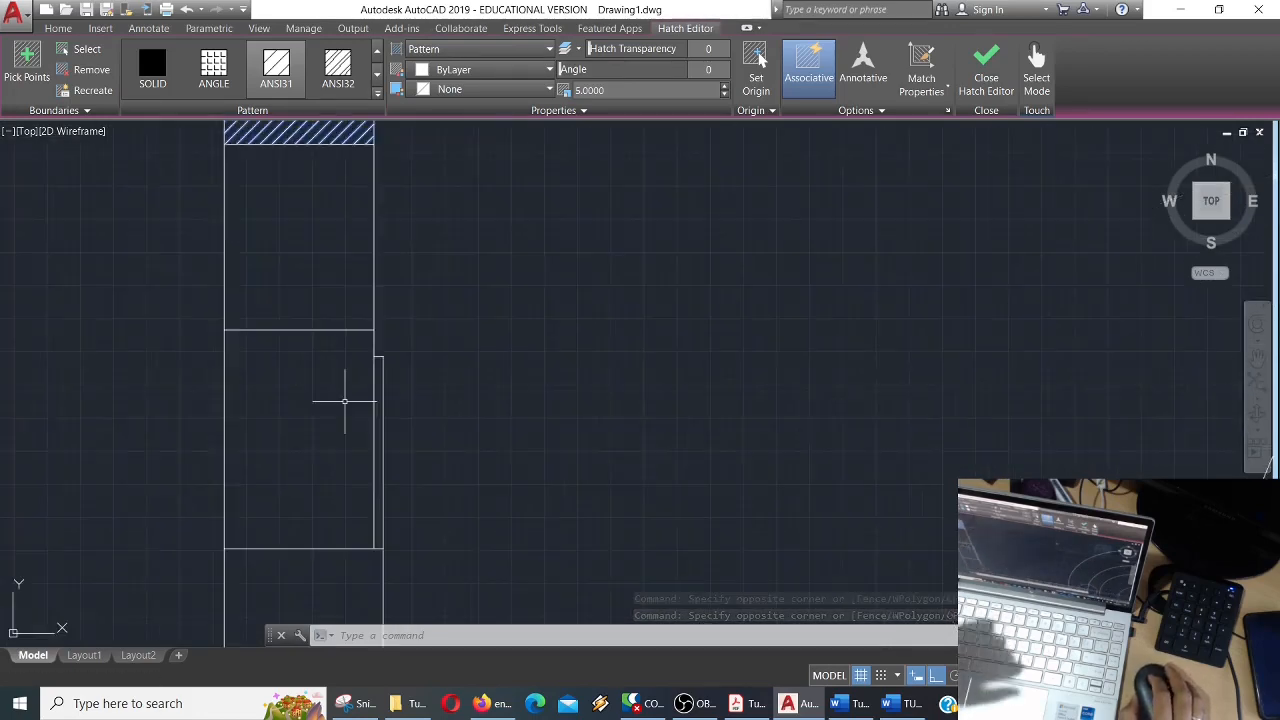
scroll(386, 428, "down", 2)
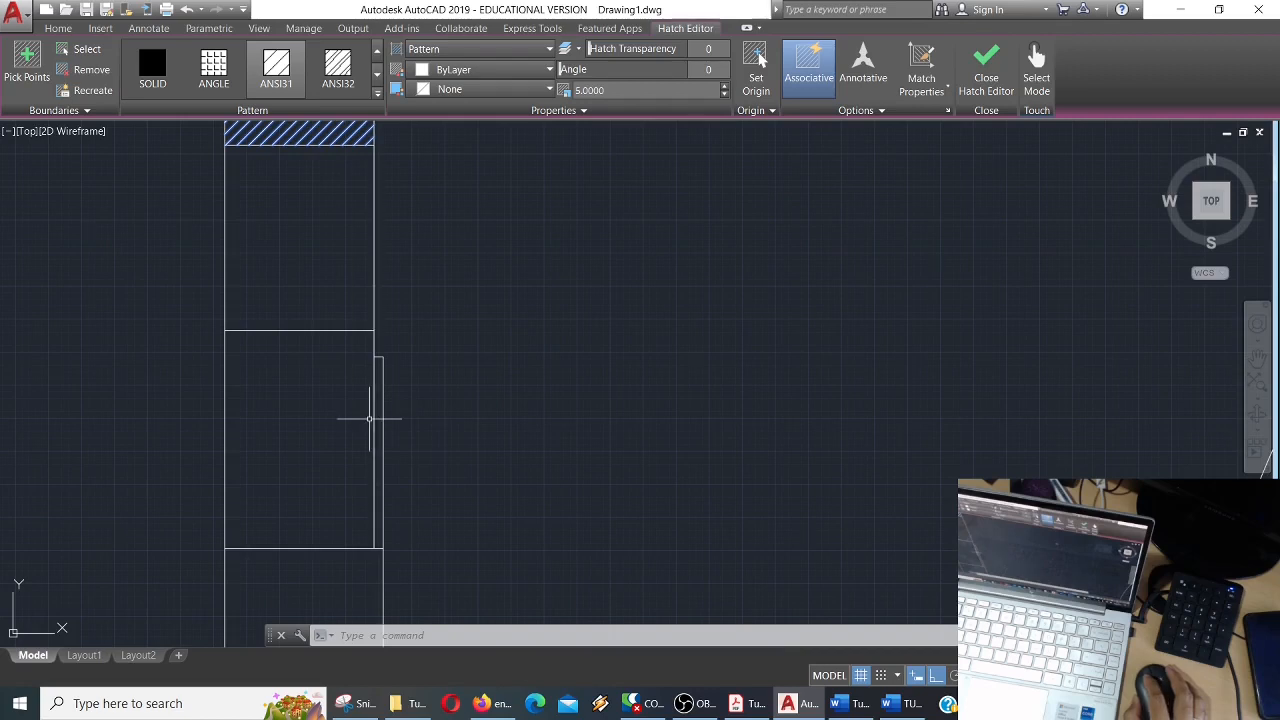
left_click(314, 429)
key("Escape")
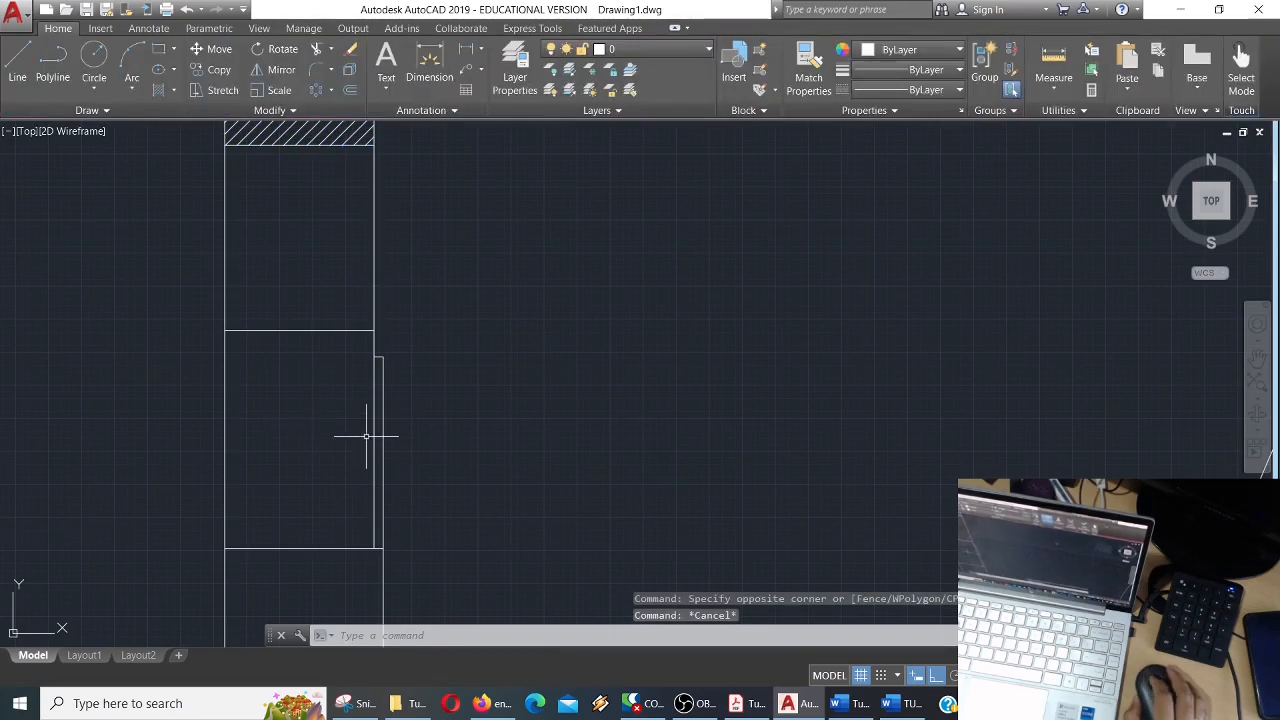
Trim away the vertical line separating the raised face from the flange body in the side view.
scroll(368, 435, "up", 2)
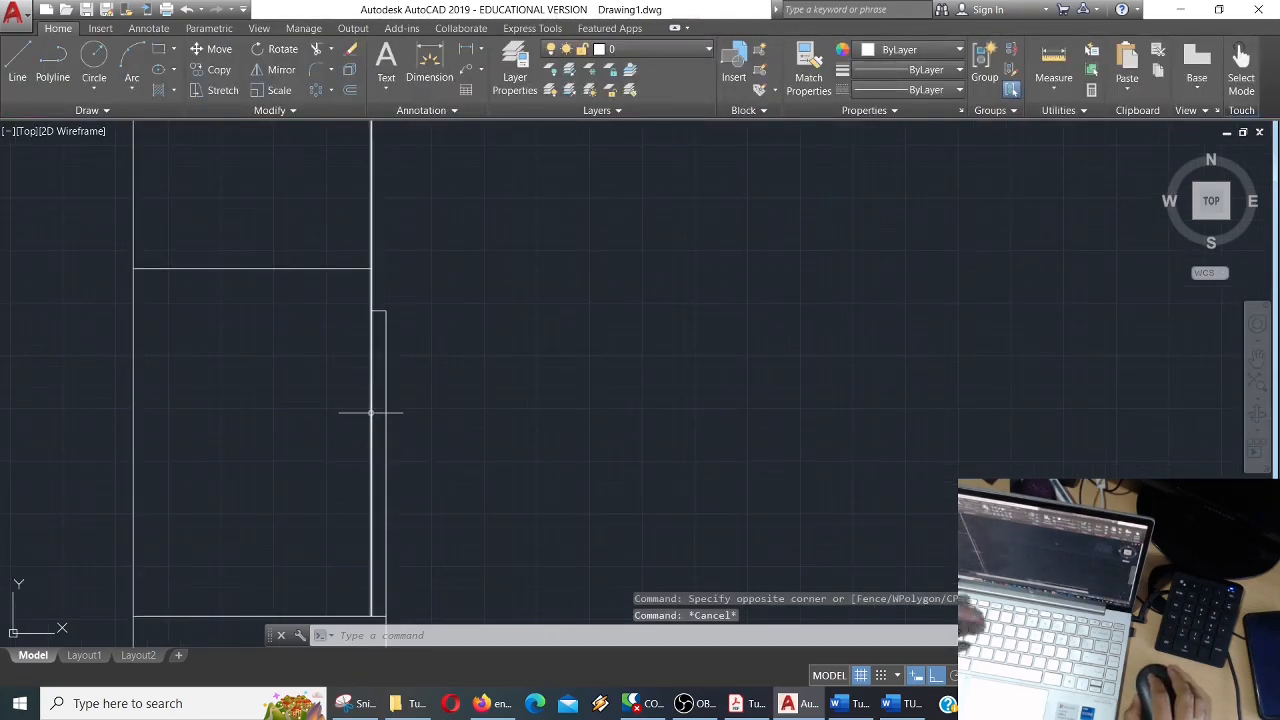
type("tr")
key("Return")
key("Return")
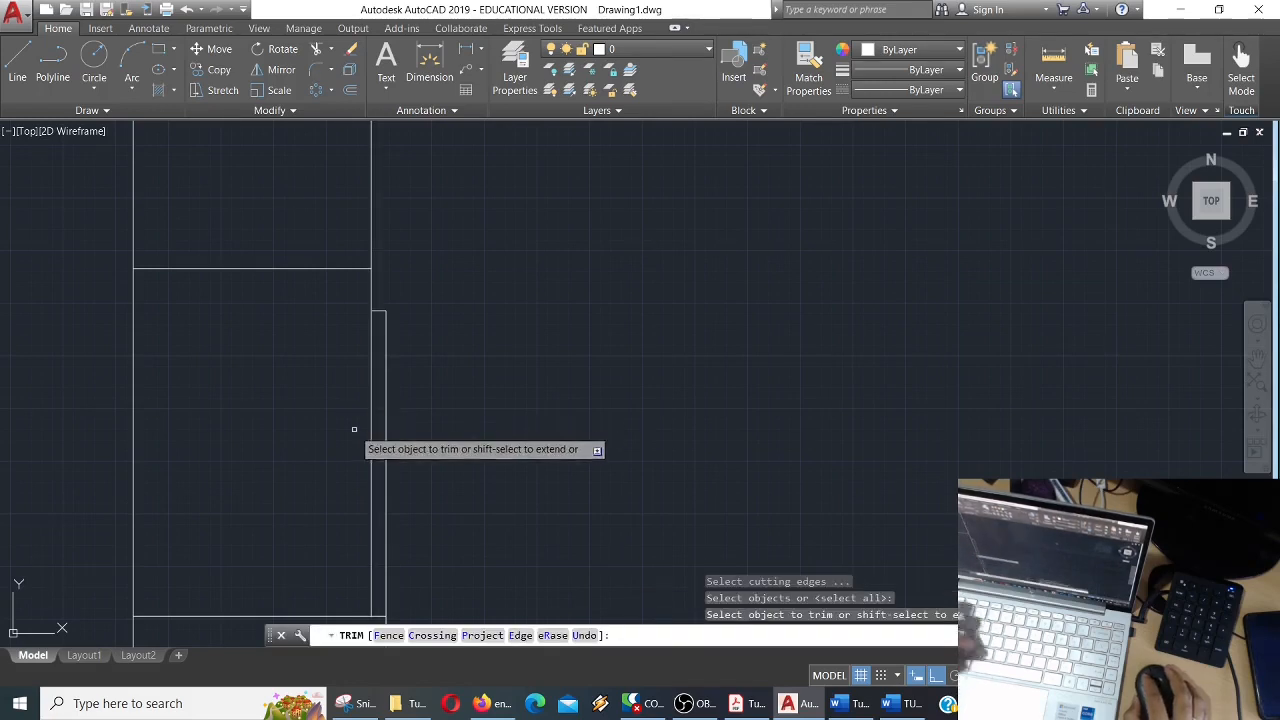
left_click(369, 423)
scroll(383, 383, "down", 2)
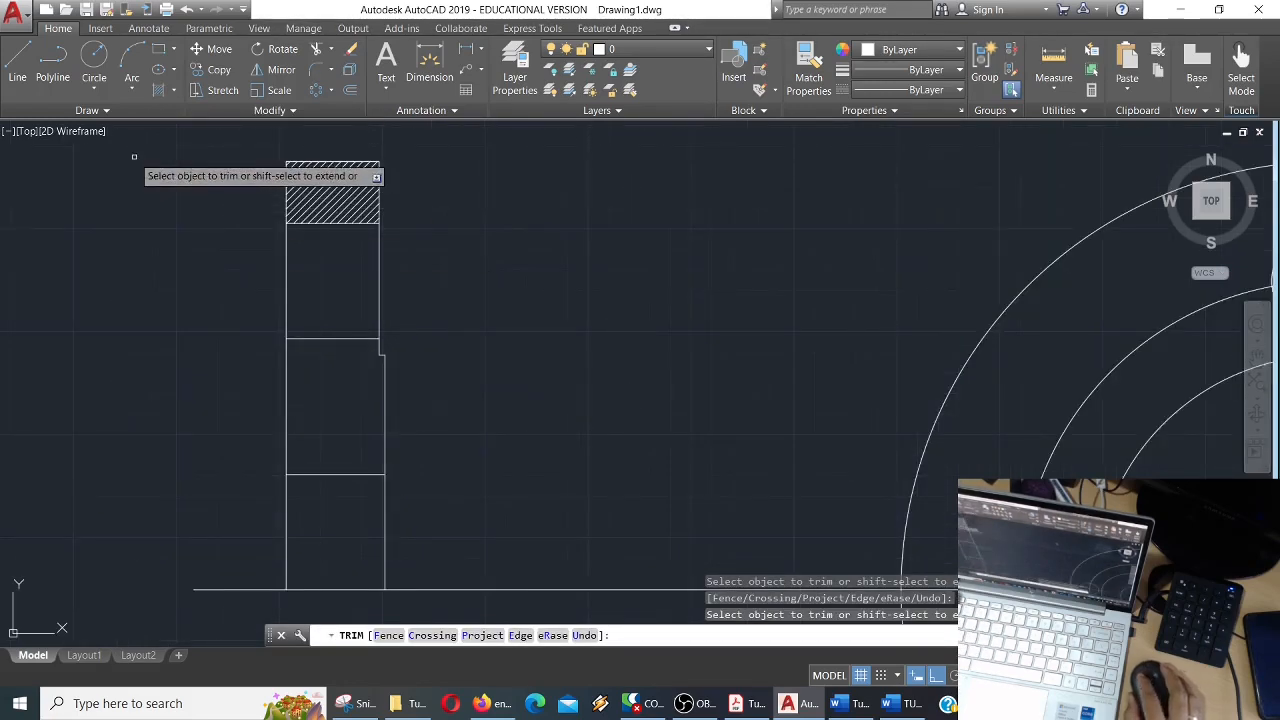
Hatch the side view's section between the bolt hole and the bore with ANSI31 at a scale of 5.
left_click(162, 88)
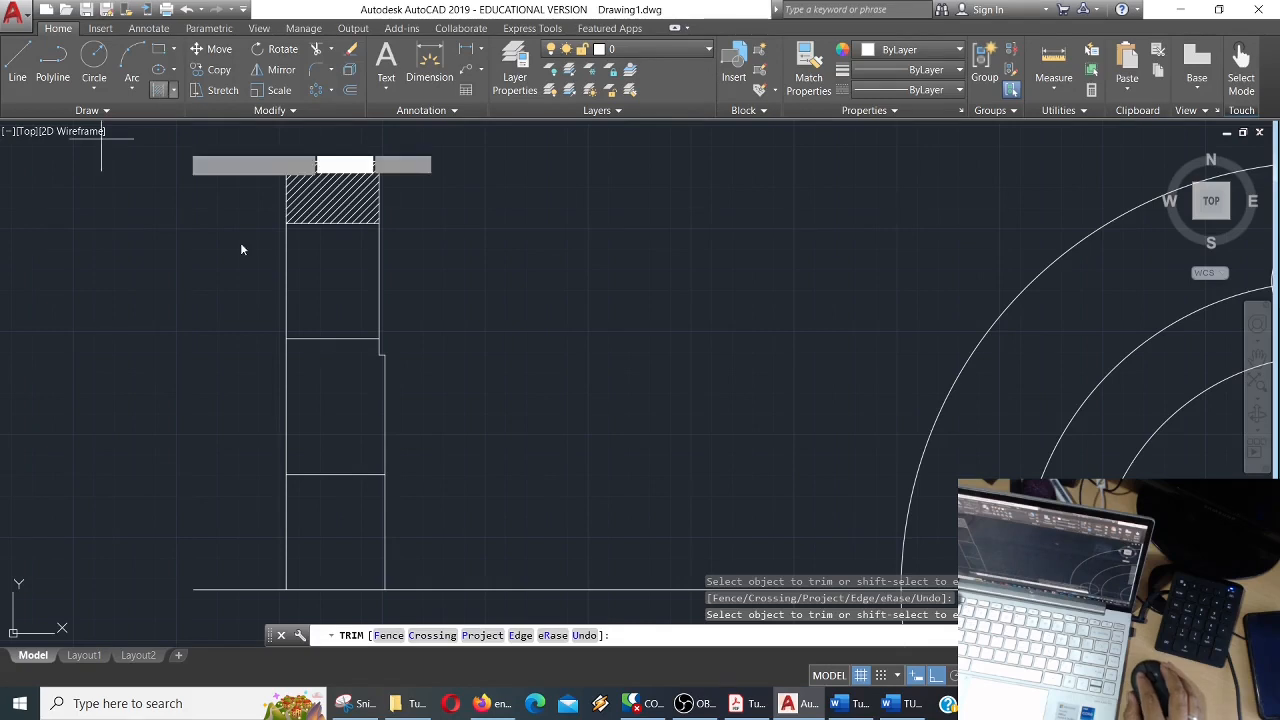
left_click(341, 413)
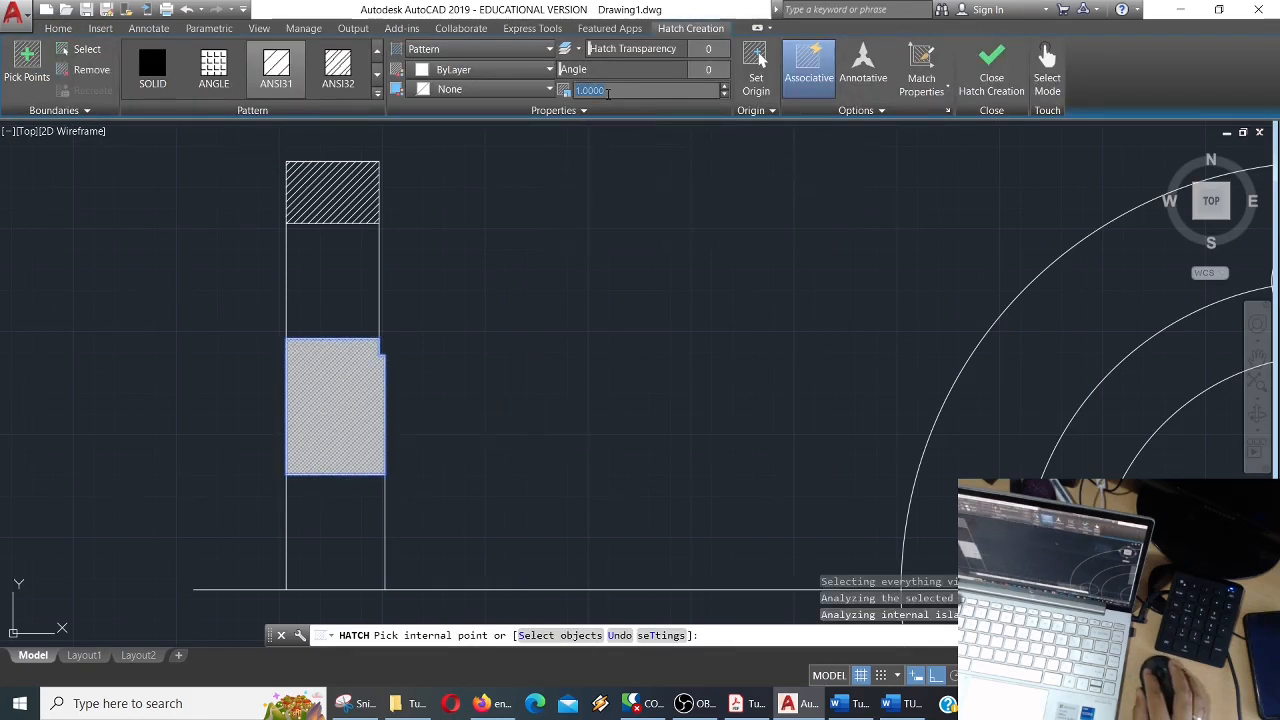
type("5")
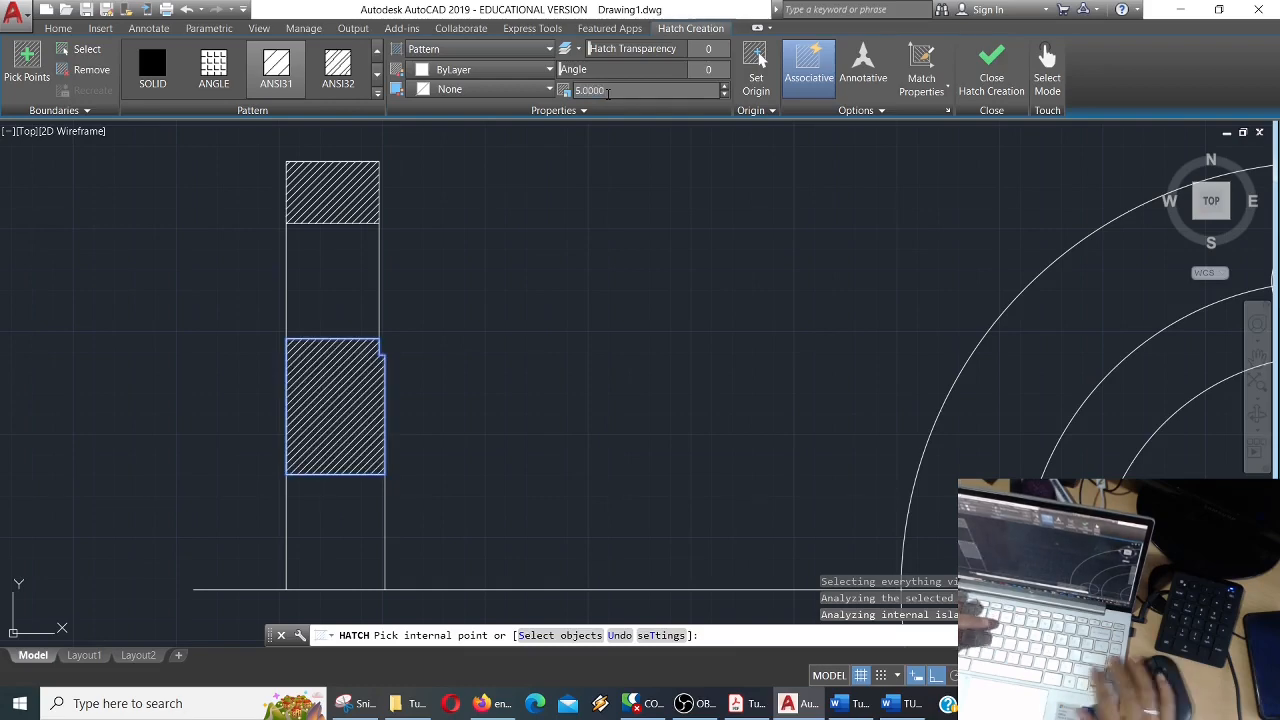
key("Return")
left_click(523, 224)
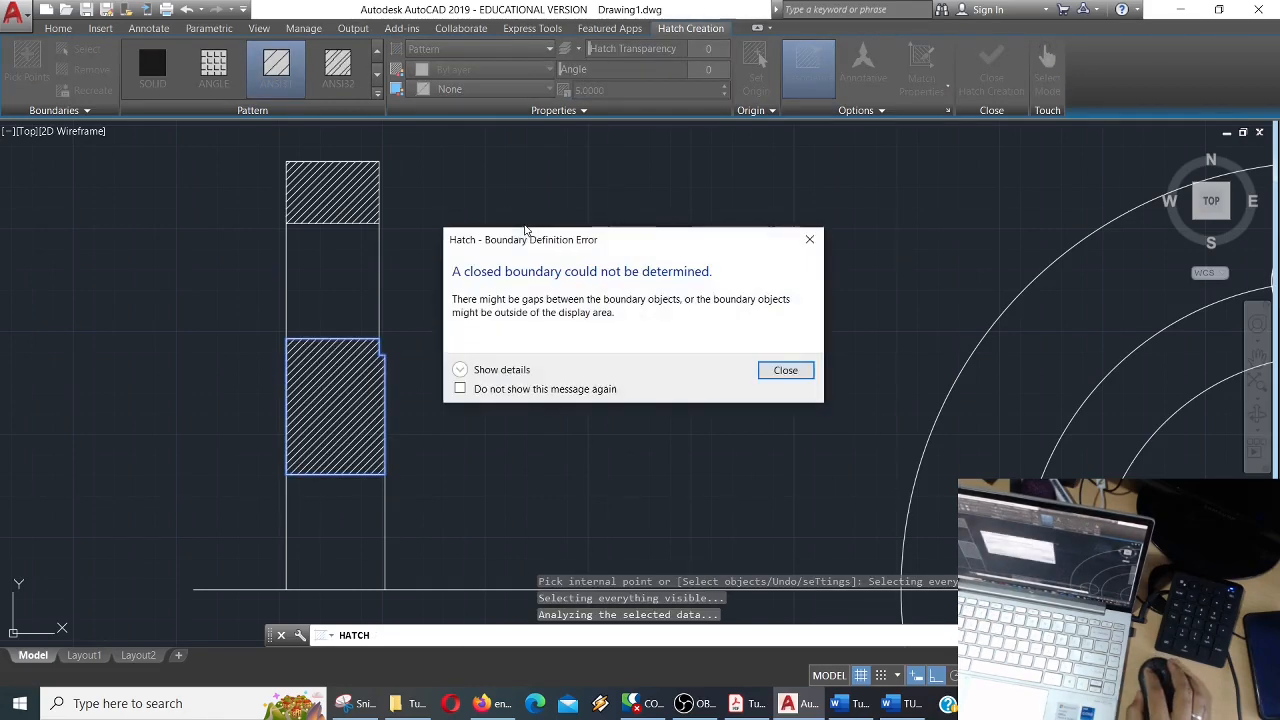
left_click(810, 241)
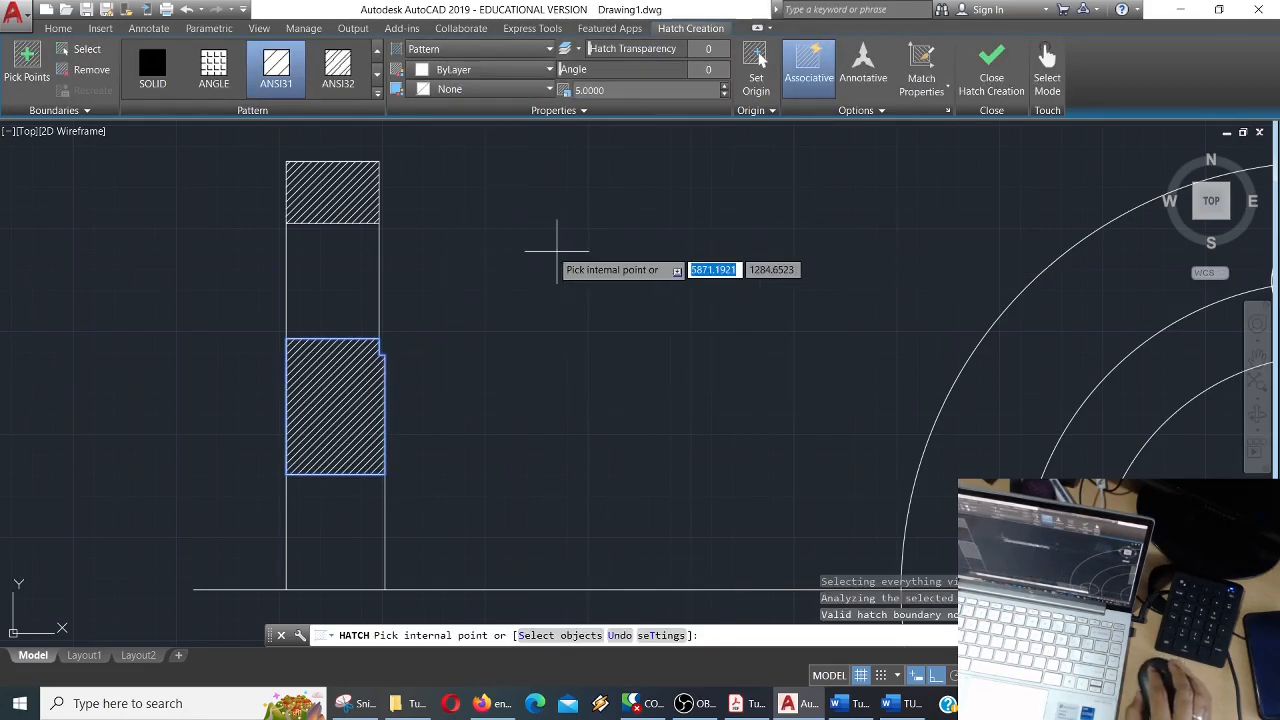
key("Escape")
scroll(560, 320, "down", 6)
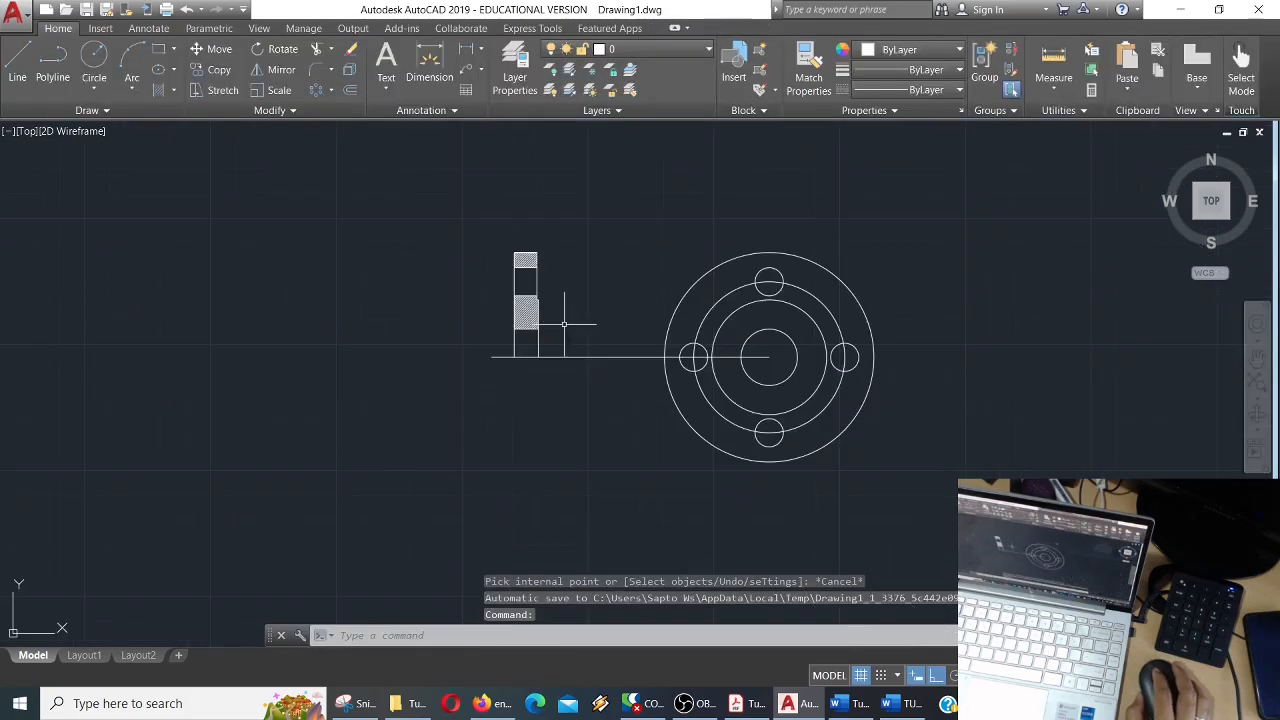
scroll(379, 323, "down", 10)
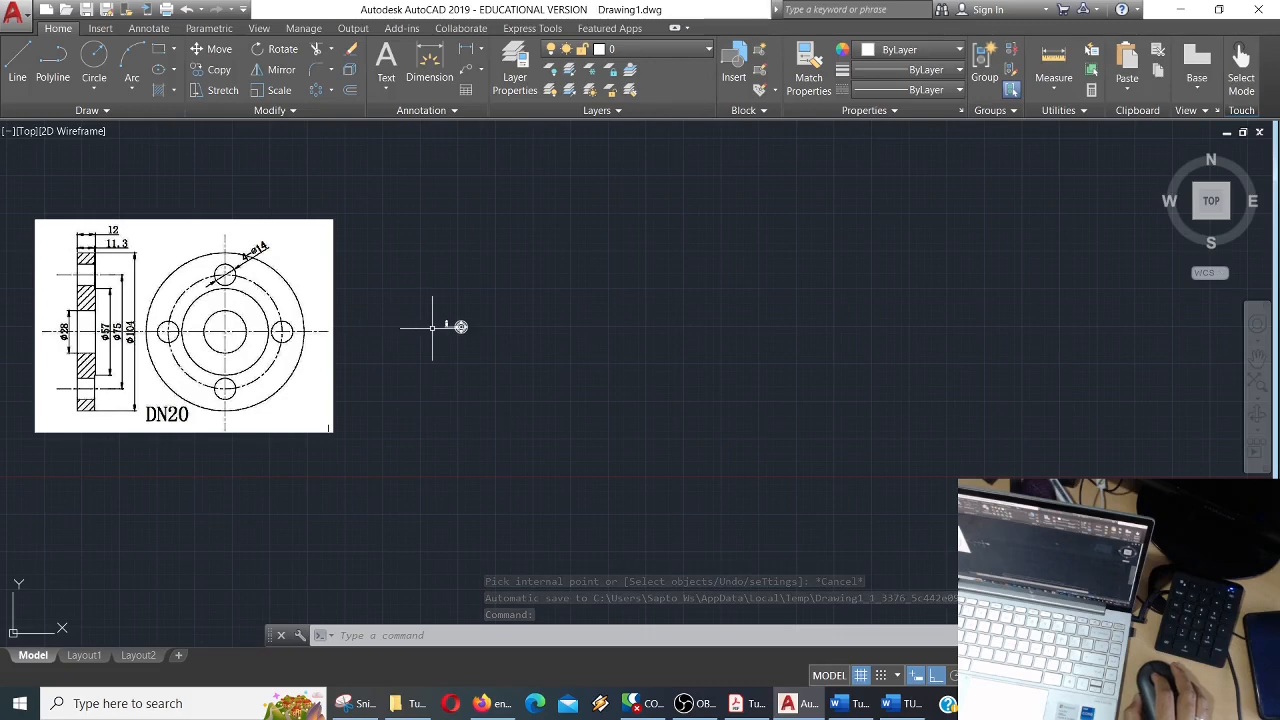
scroll(440, 322, "up", 10)
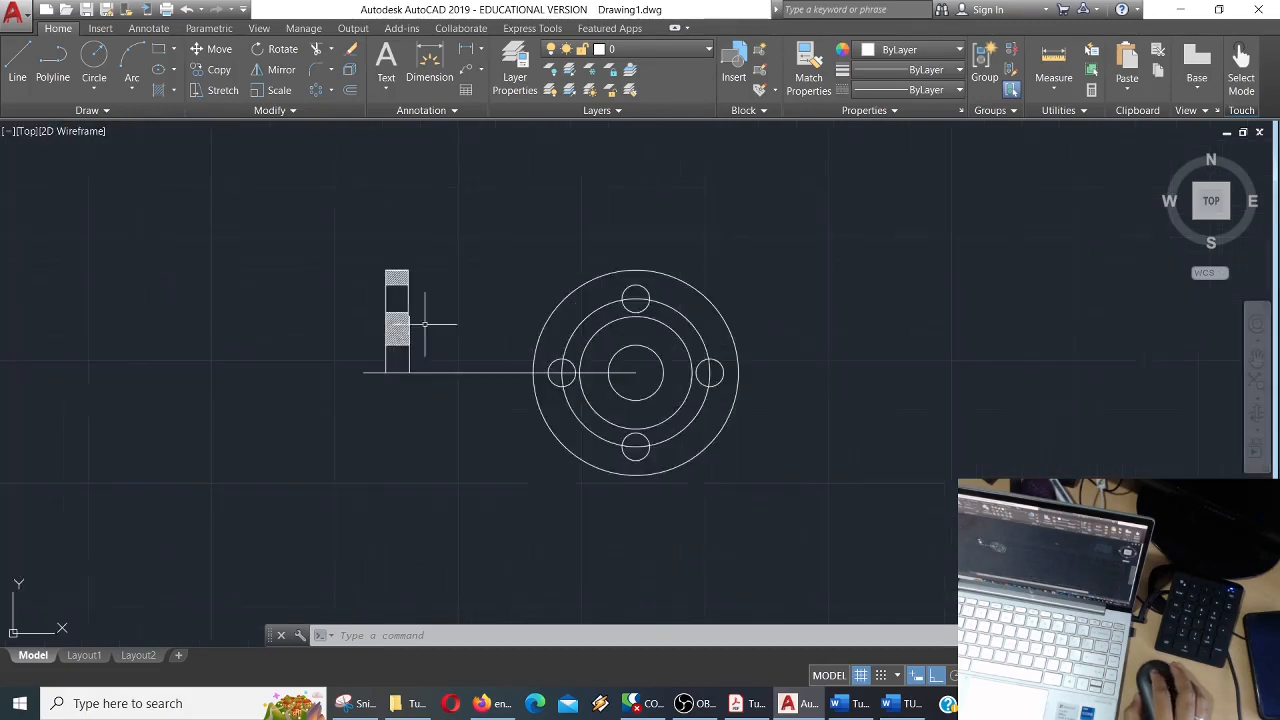
left_click(369, 315)
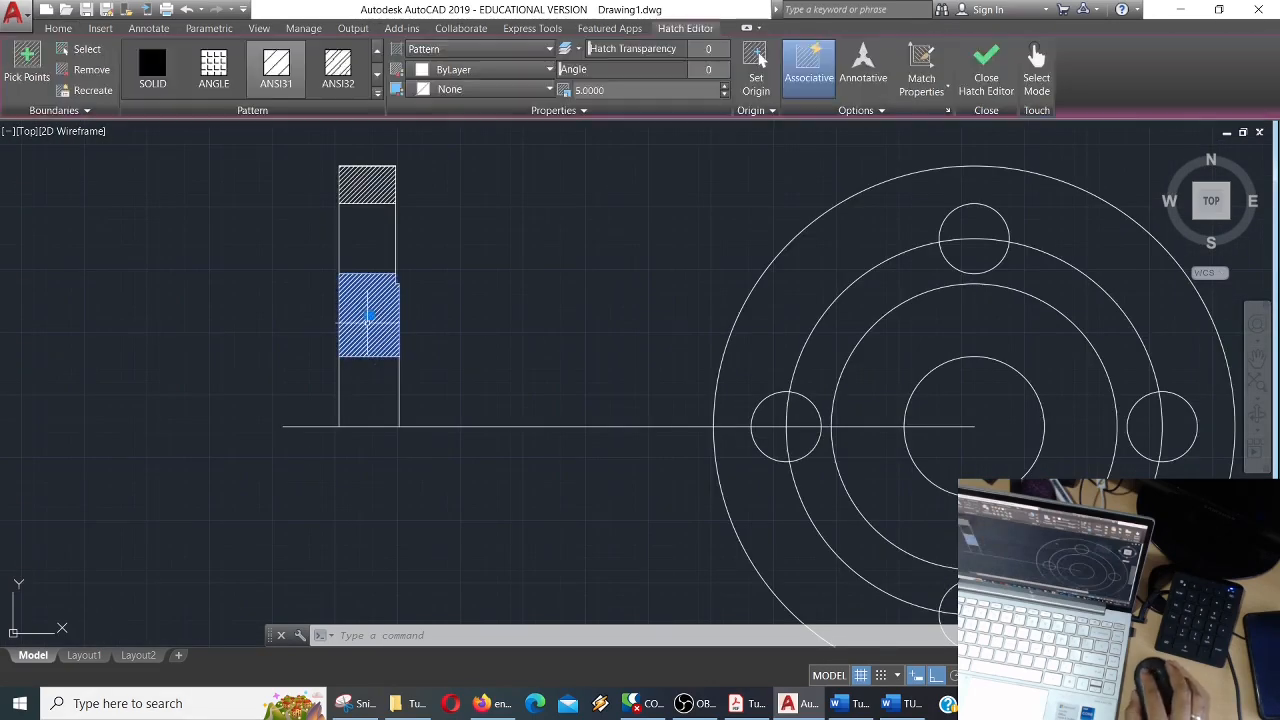
left_click(367, 185)
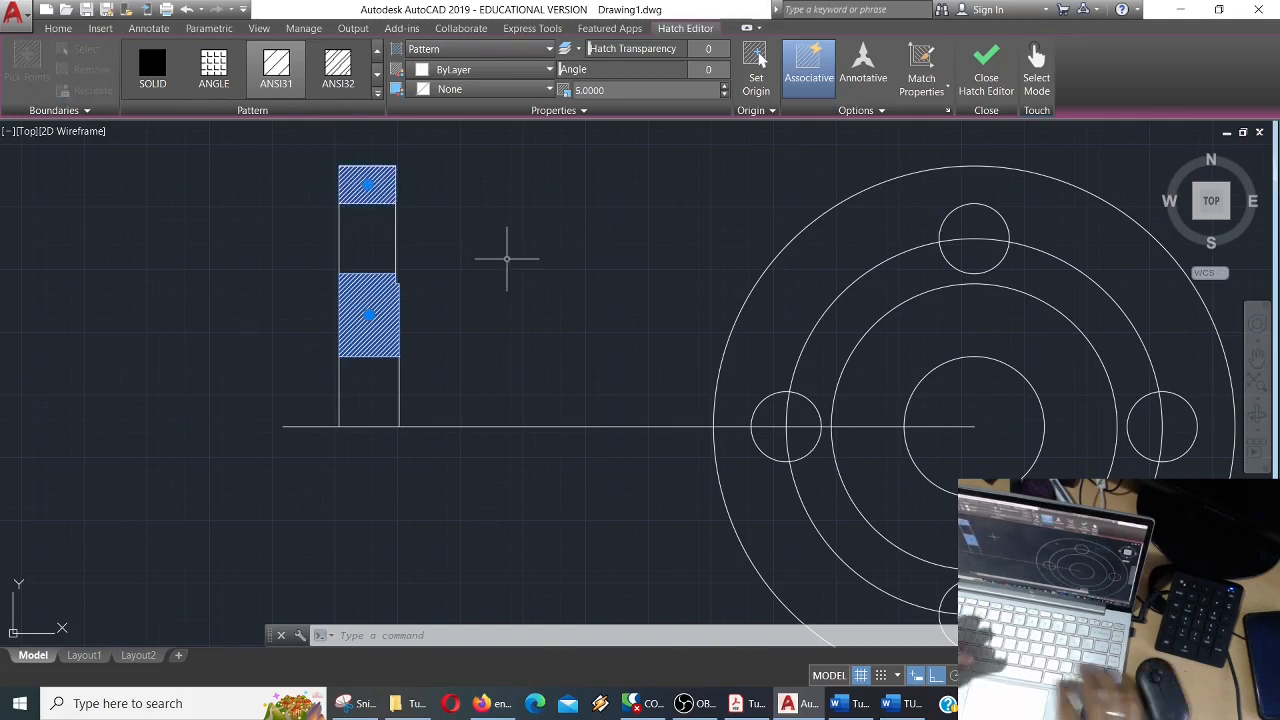
type("mi")
key("Return")
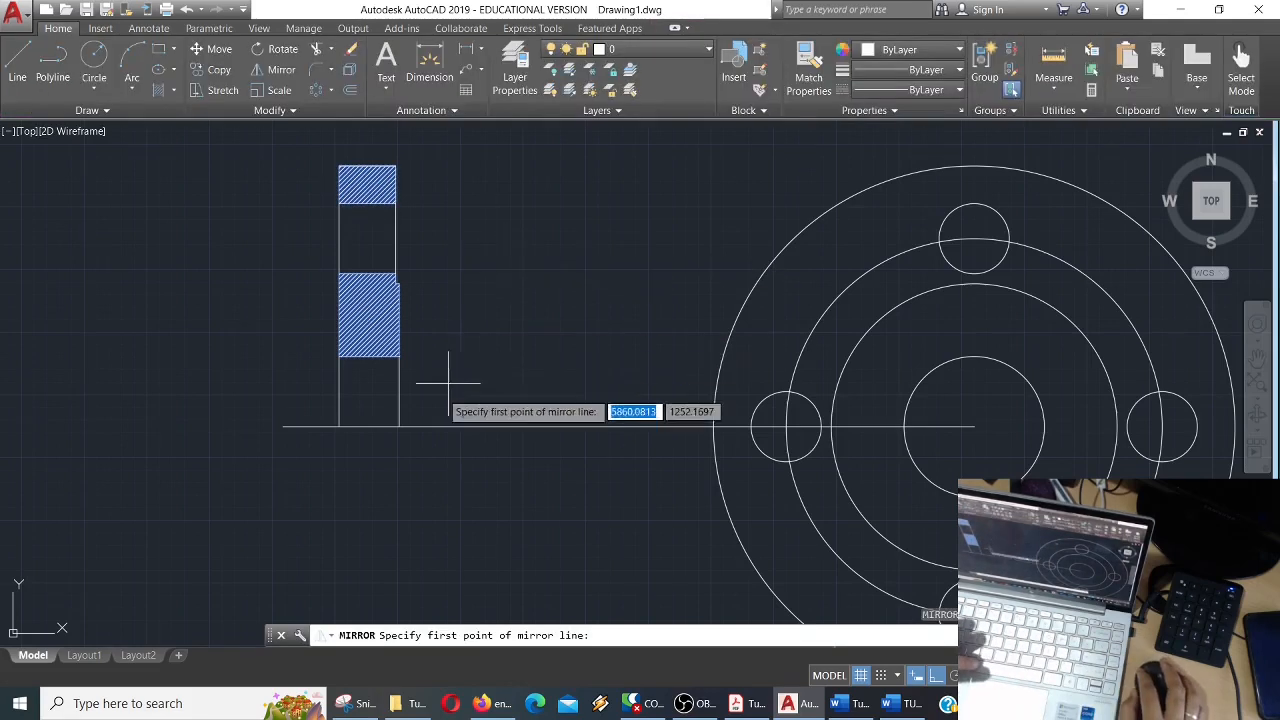
left_click(409, 426)
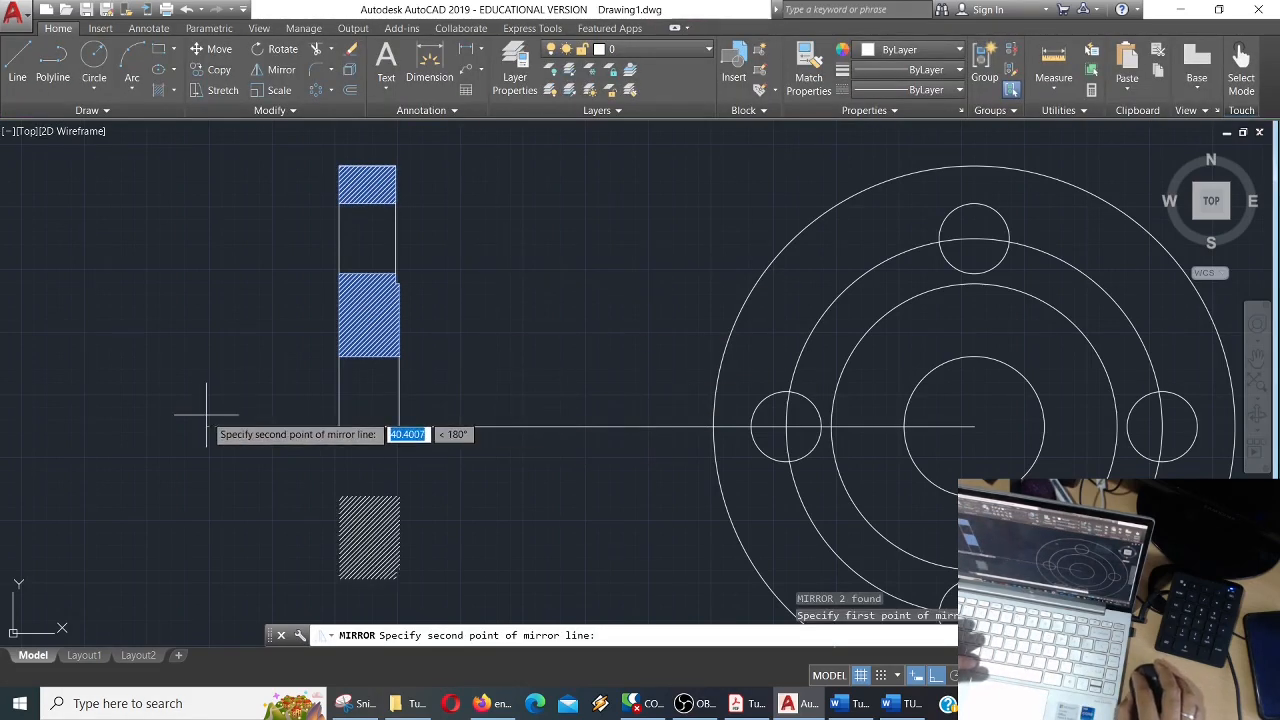
key("Escape")
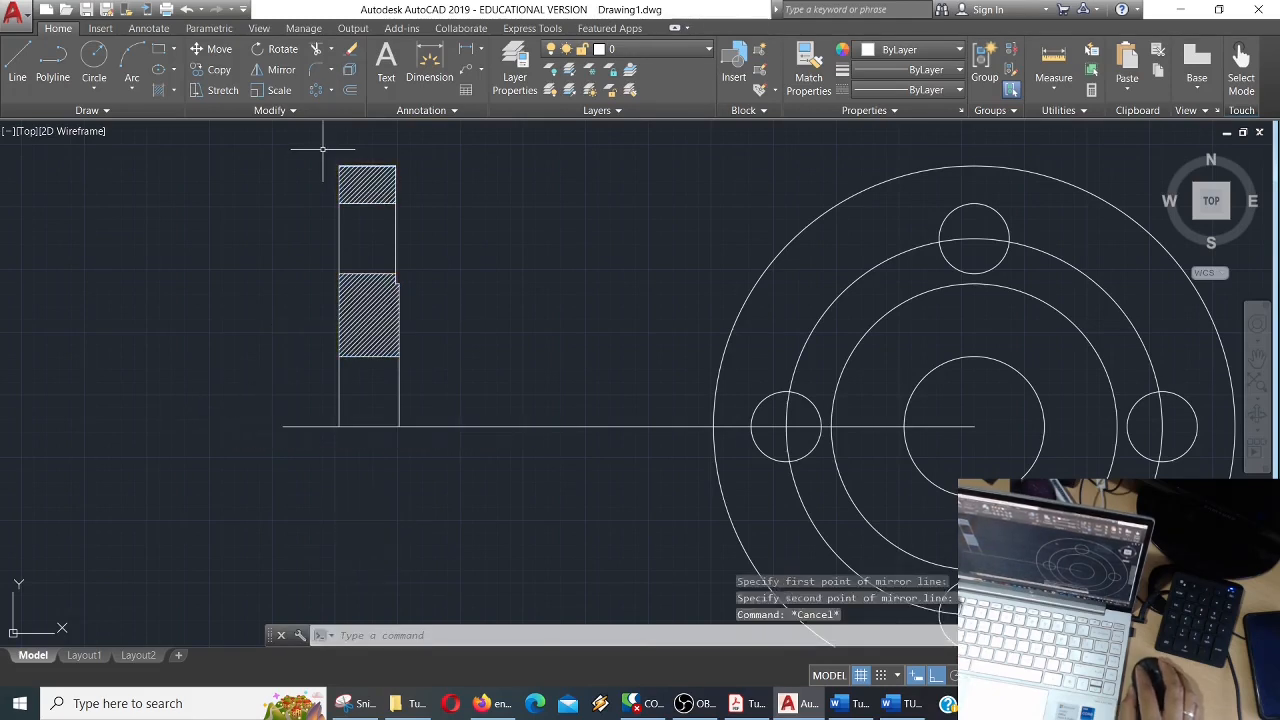
Mirror the side view's upper half, including both hatches, about the horizontal centre line, keeping the source objects.
left_click(321, 150)
left_click(426, 488)
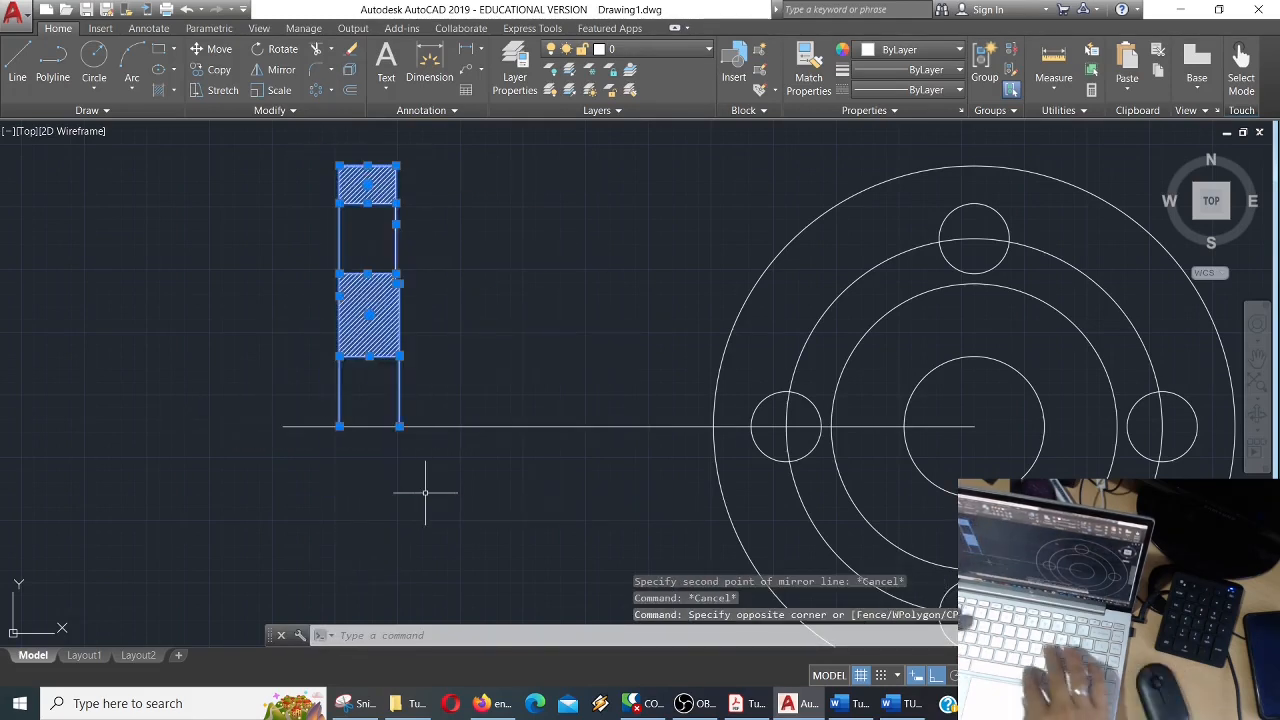
type("mi")
key("Return")
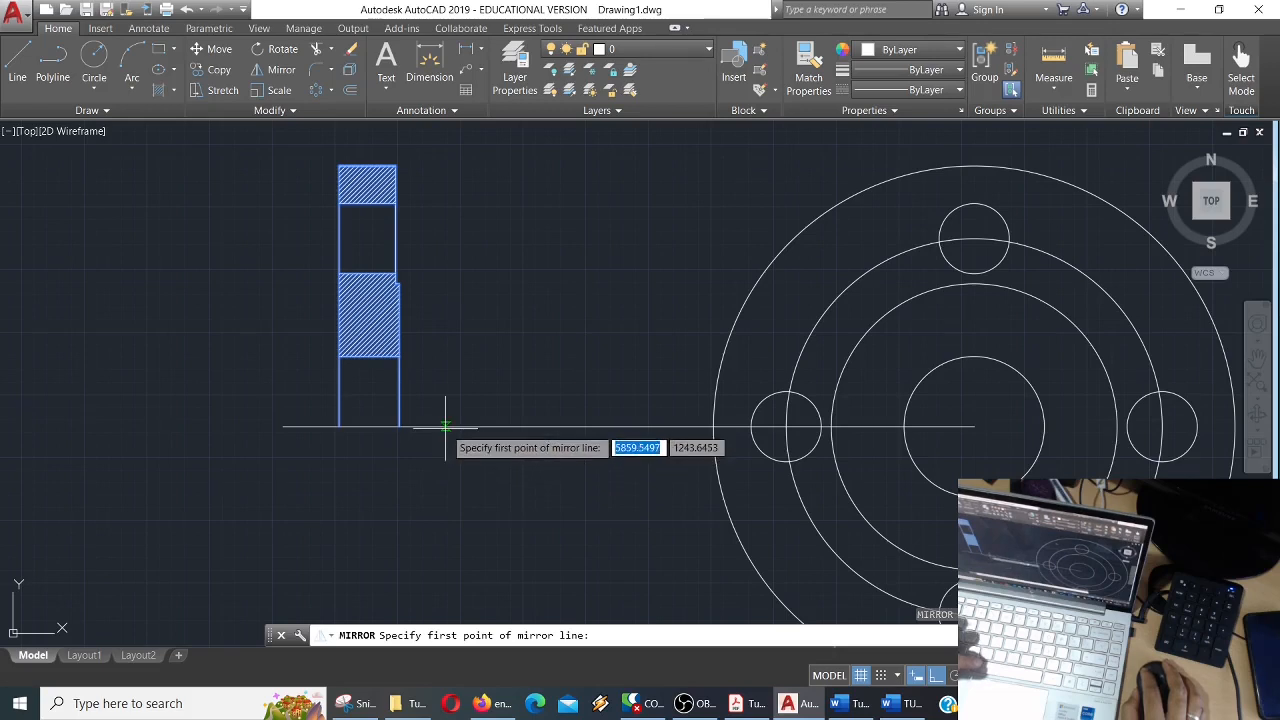
left_click(440, 426)
left_click(253, 428)
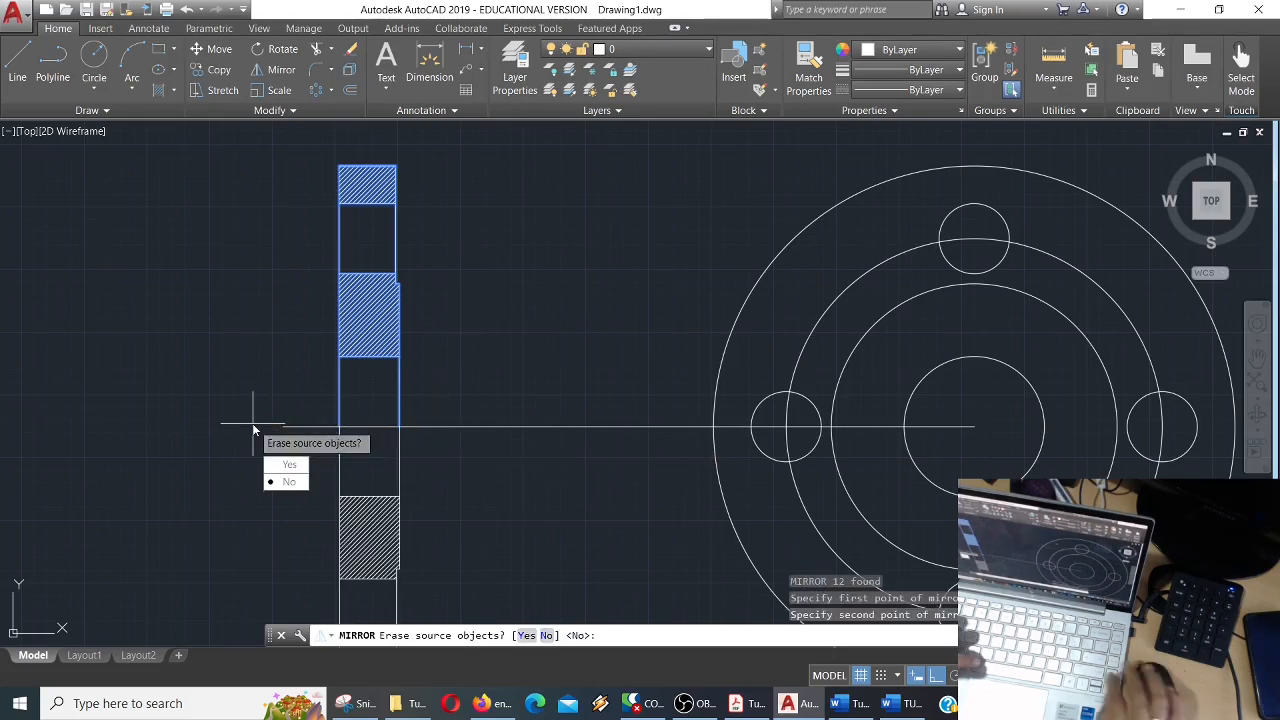
left_click(287, 482)
Delete the long horizontal line running from the side view to the centre of the front view.
scroll(260, 380, "down", 4)
left_click(400, 388)
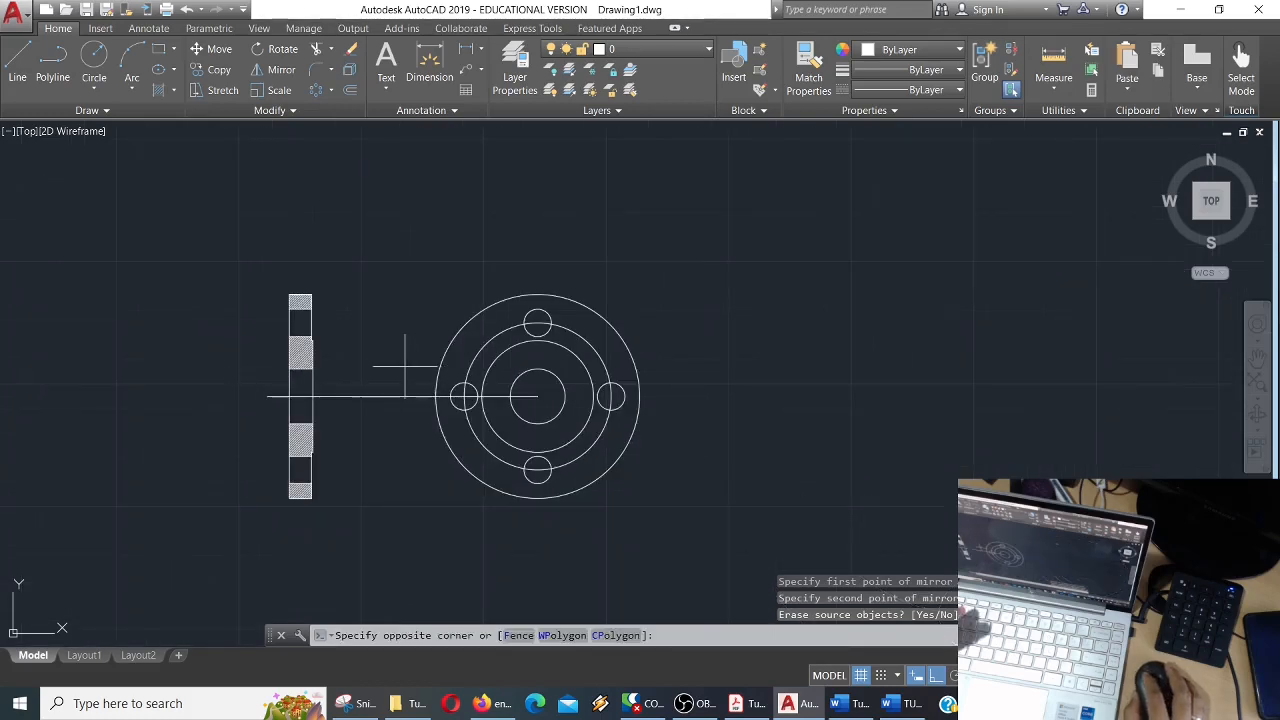
left_click(381, 424)
key("Delete")
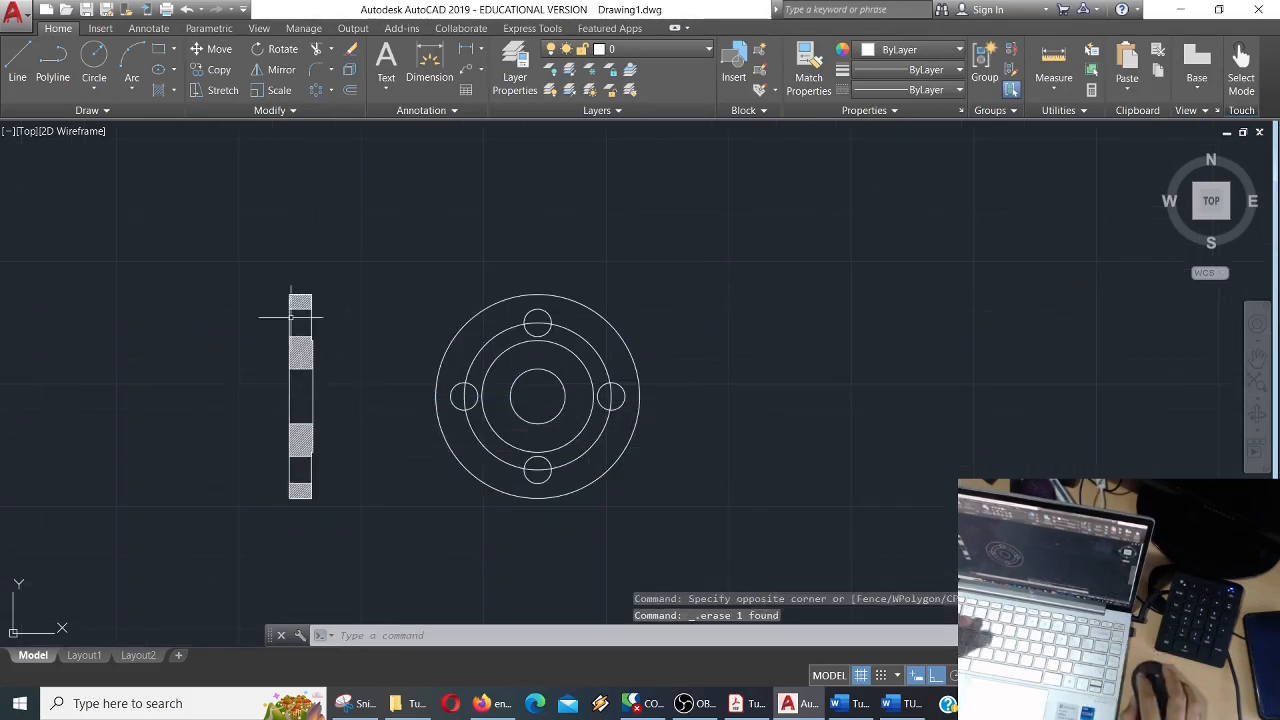
Move the complete side view horizontally closer to the circular front view.
left_click(248, 233)
left_click(345, 537)
type("m")
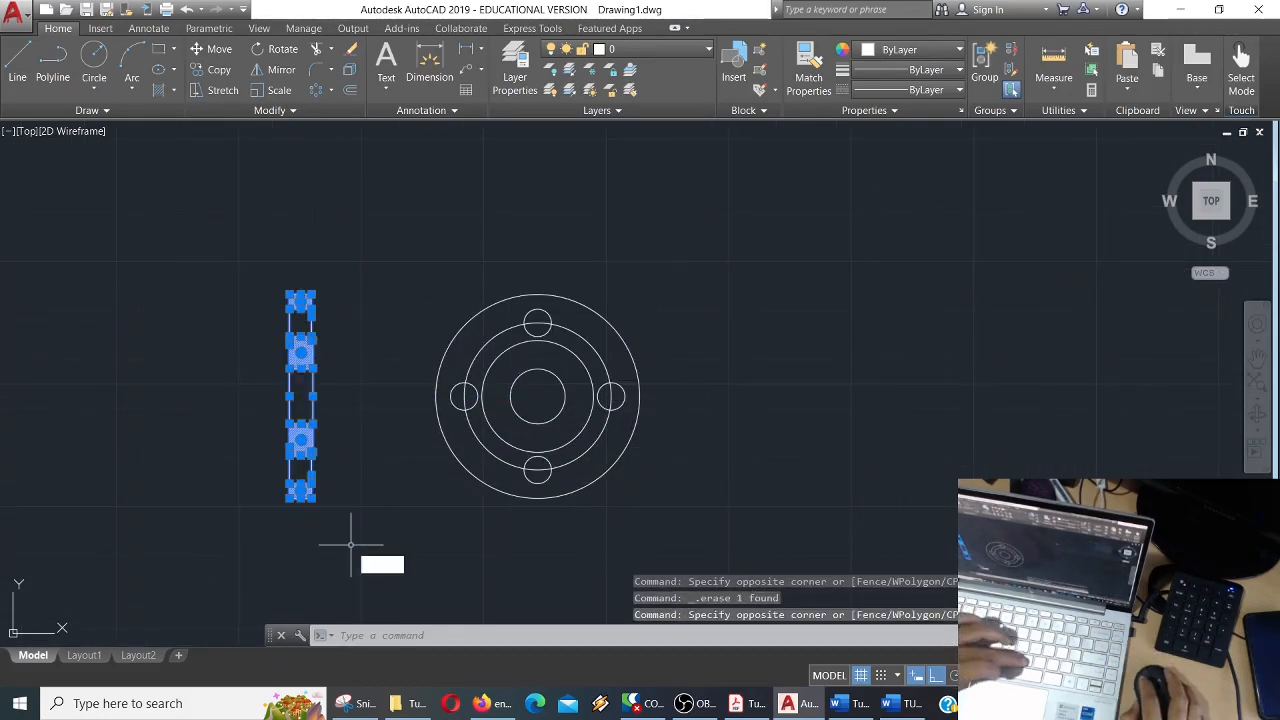
key("Return")
left_click(310, 395)
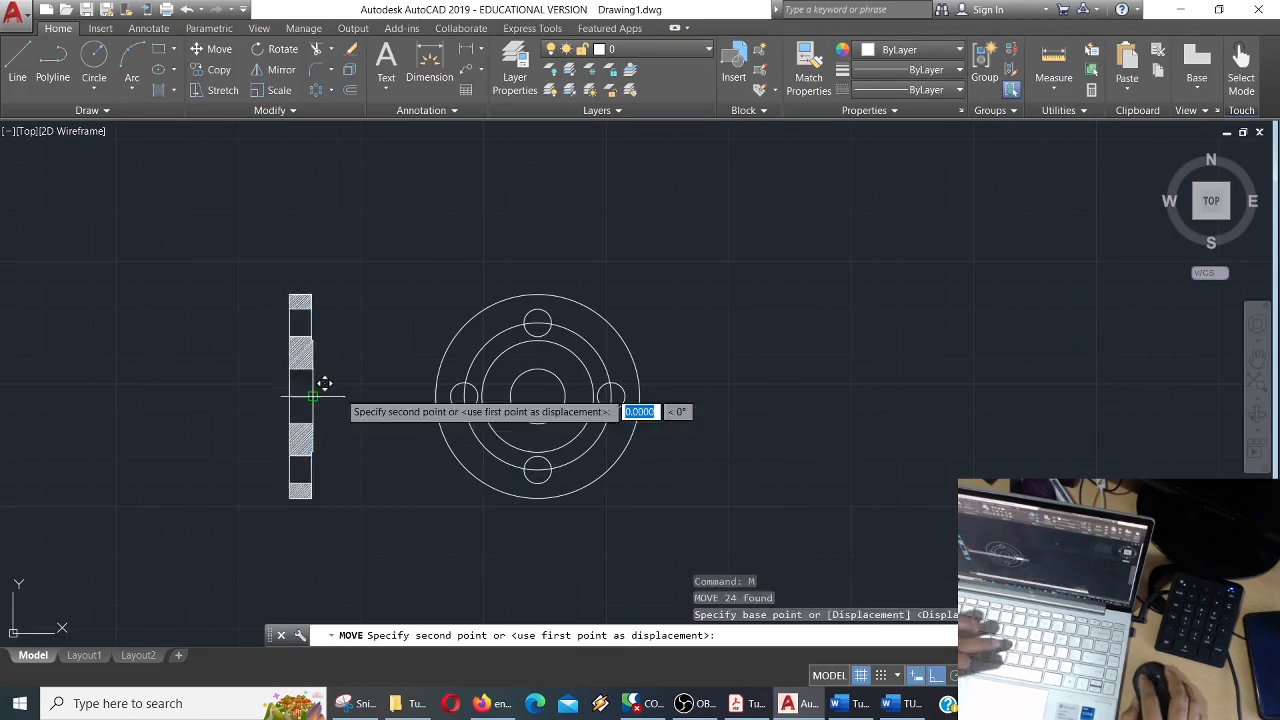
left_click(372, 400)
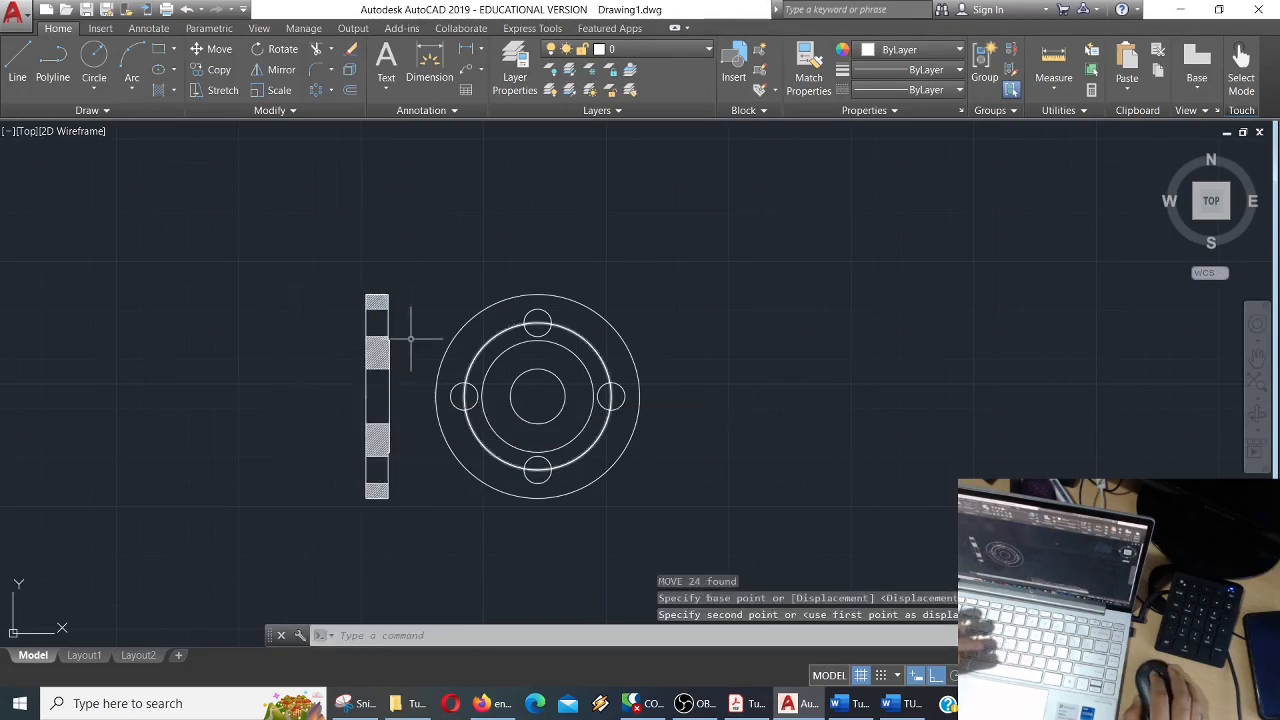
scroll(414, 337, "down", 8)
middle_click_drag(227, 369, 658, 391)
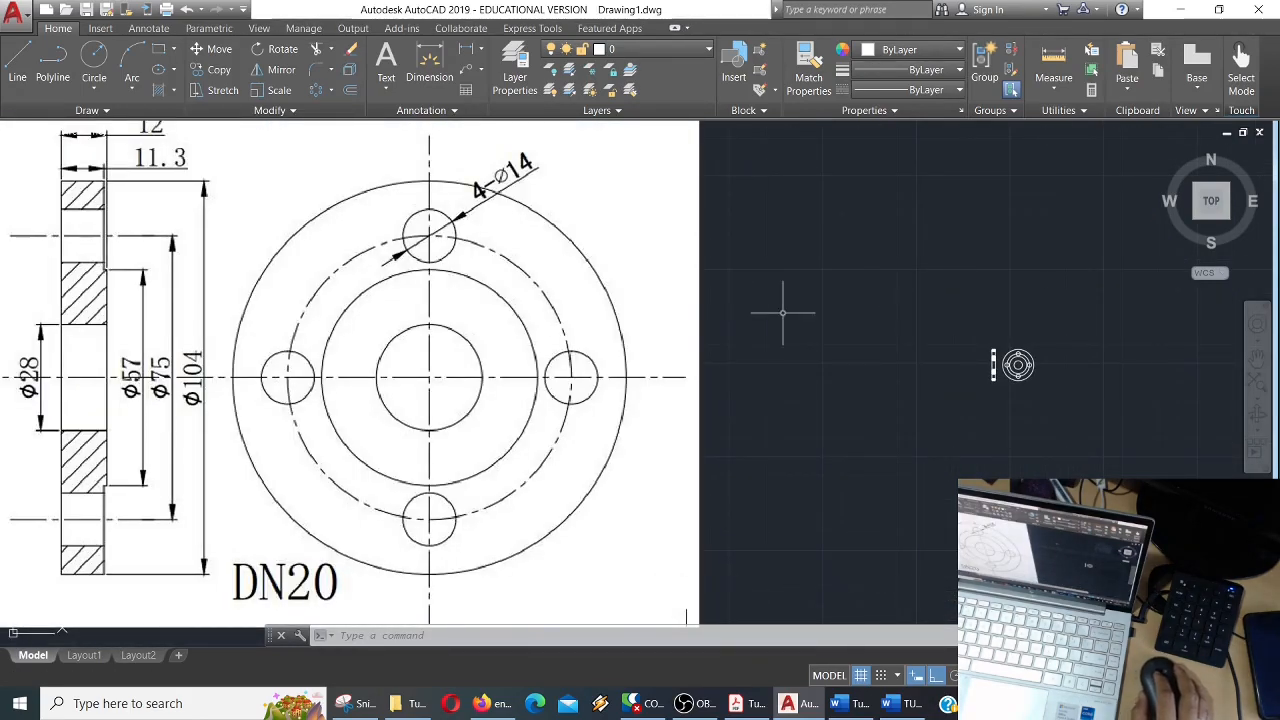
middle_click_drag(915, 372, 420, 366)
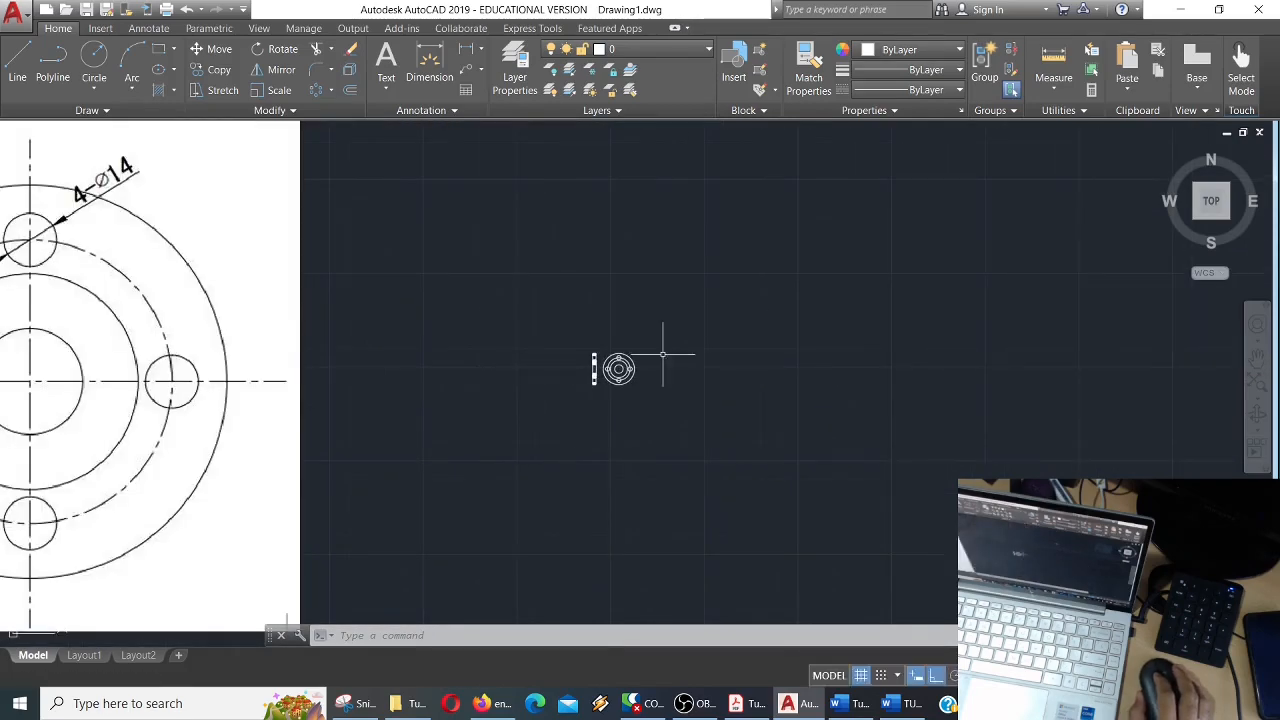
scroll(640, 363, "up", 4)
scroll(595, 355, "up", 5)
left_click(588, 350)
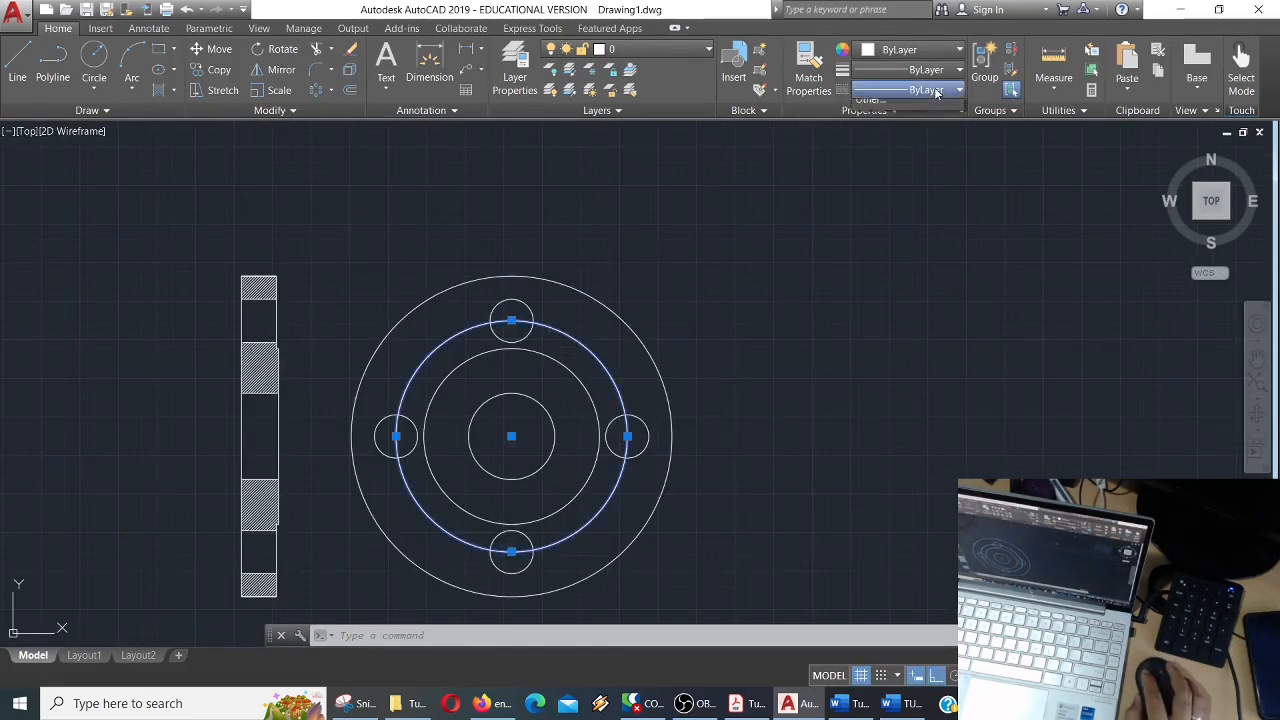
left_click(936, 91)
left_click(936, 78)
left_click(936, 78)
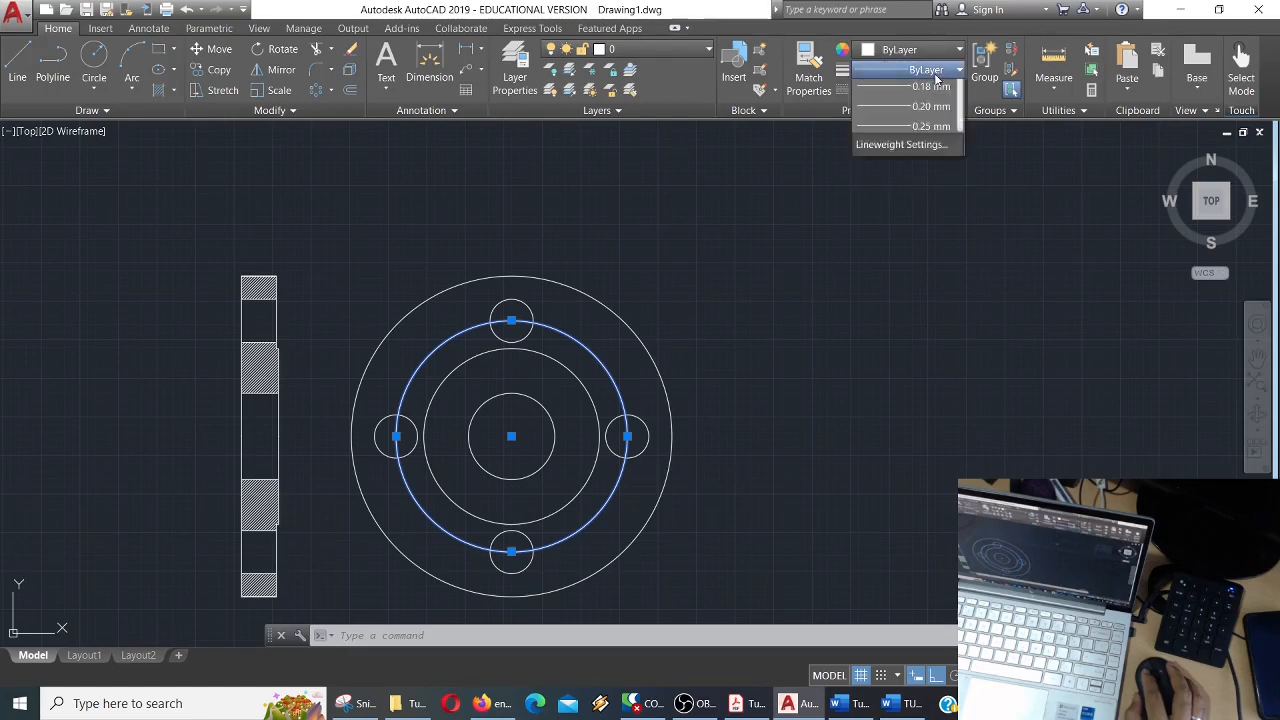
left_click(936, 79)
left_click(940, 91)
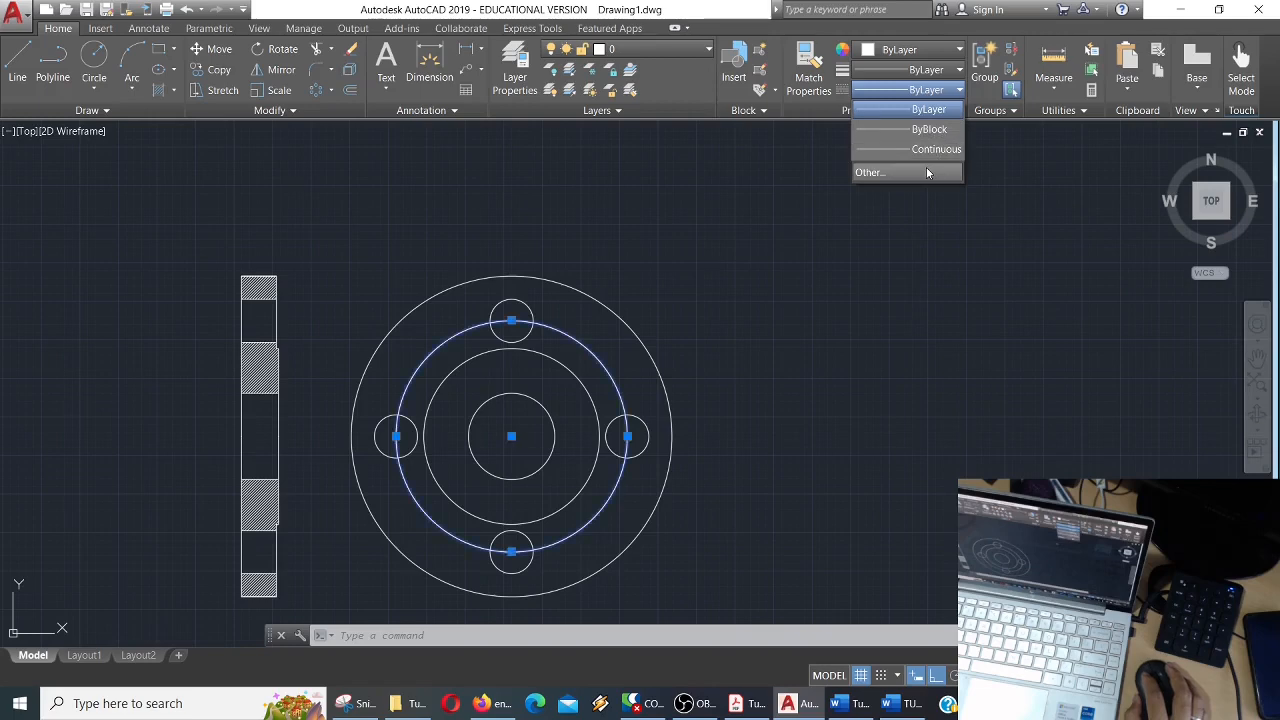
left_click(926, 173)
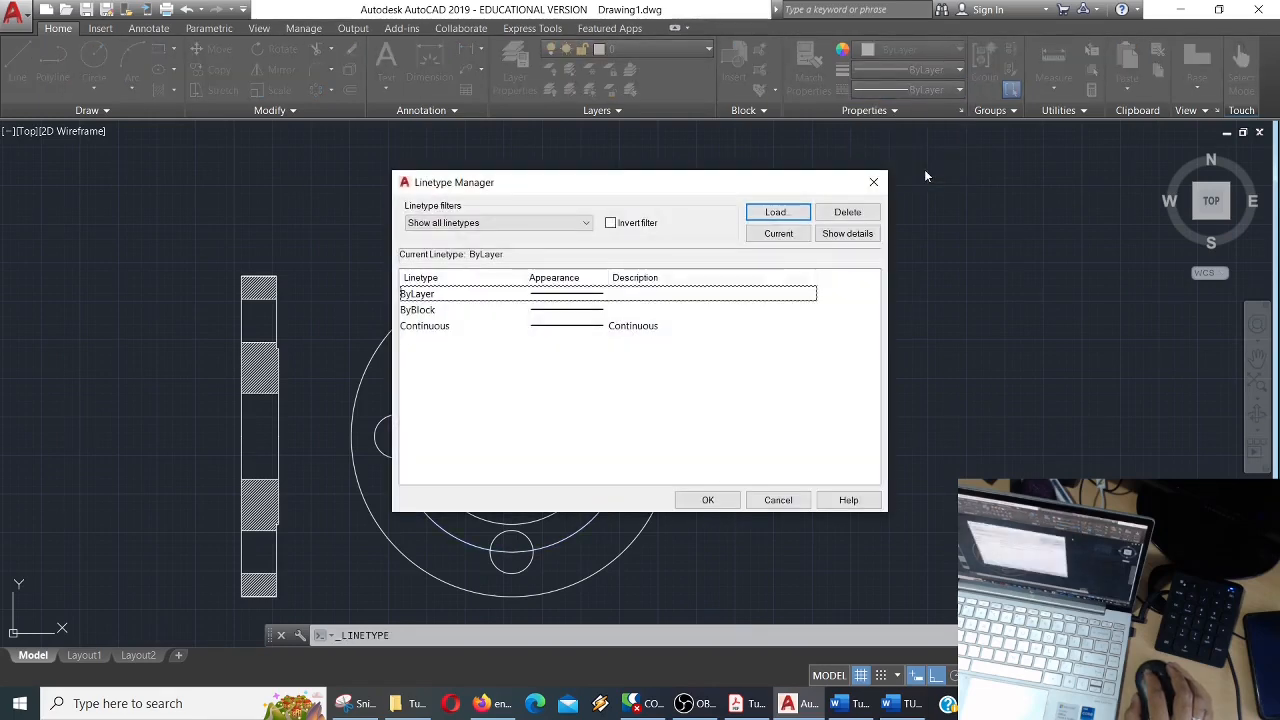
left_click(874, 183)
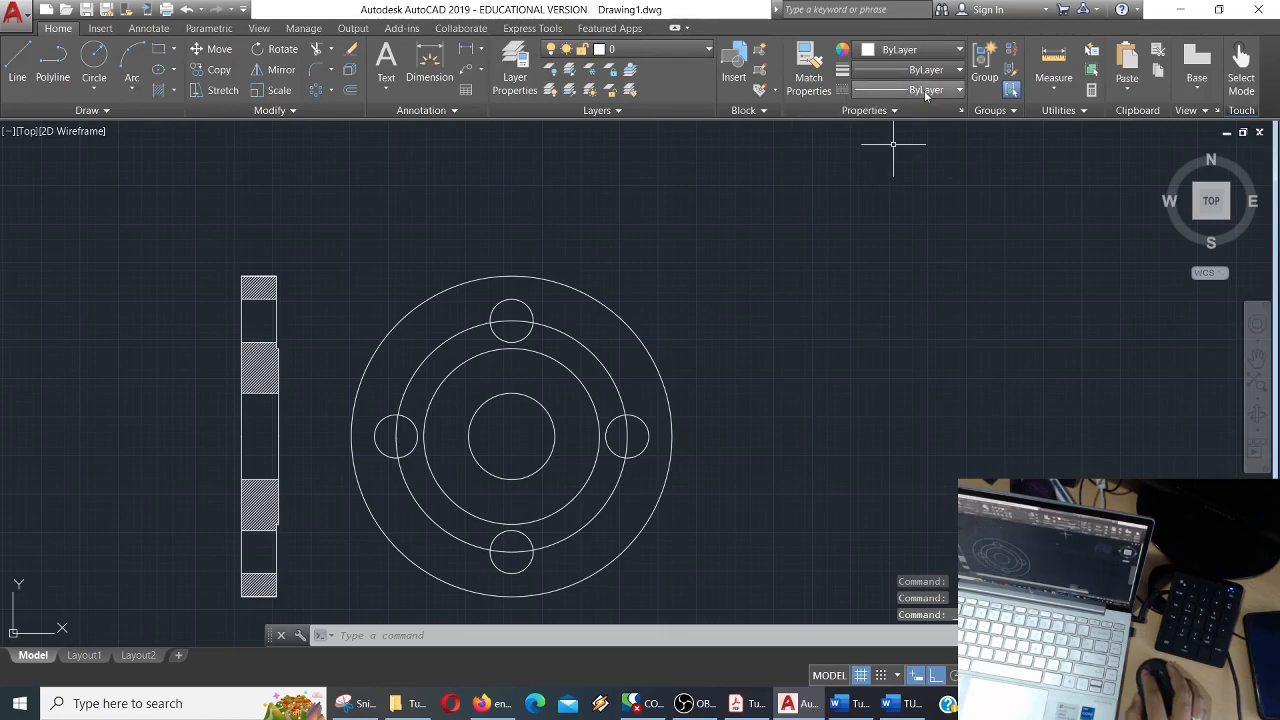
Load the ISO long-dash dot linetype ACAD_ISO04W100 from acad.lin into the drawing.
left_click(926, 90)
left_click(894, 173)
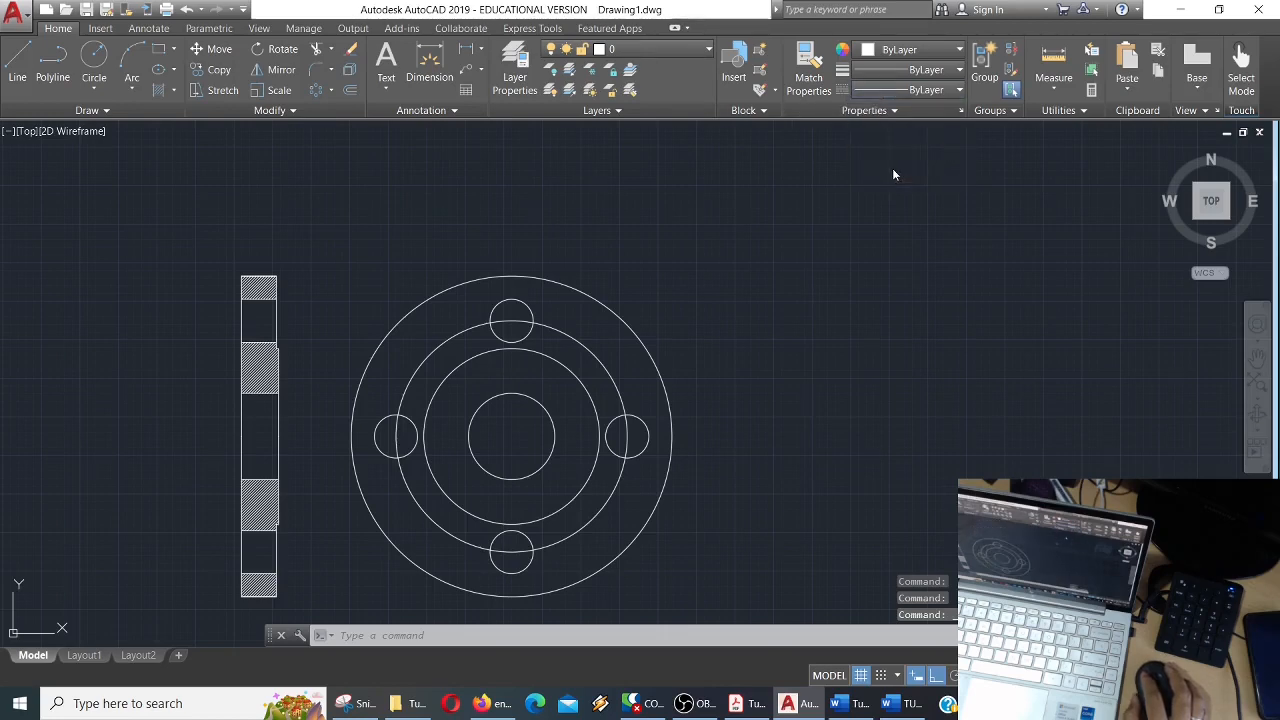
left_click(767, 212)
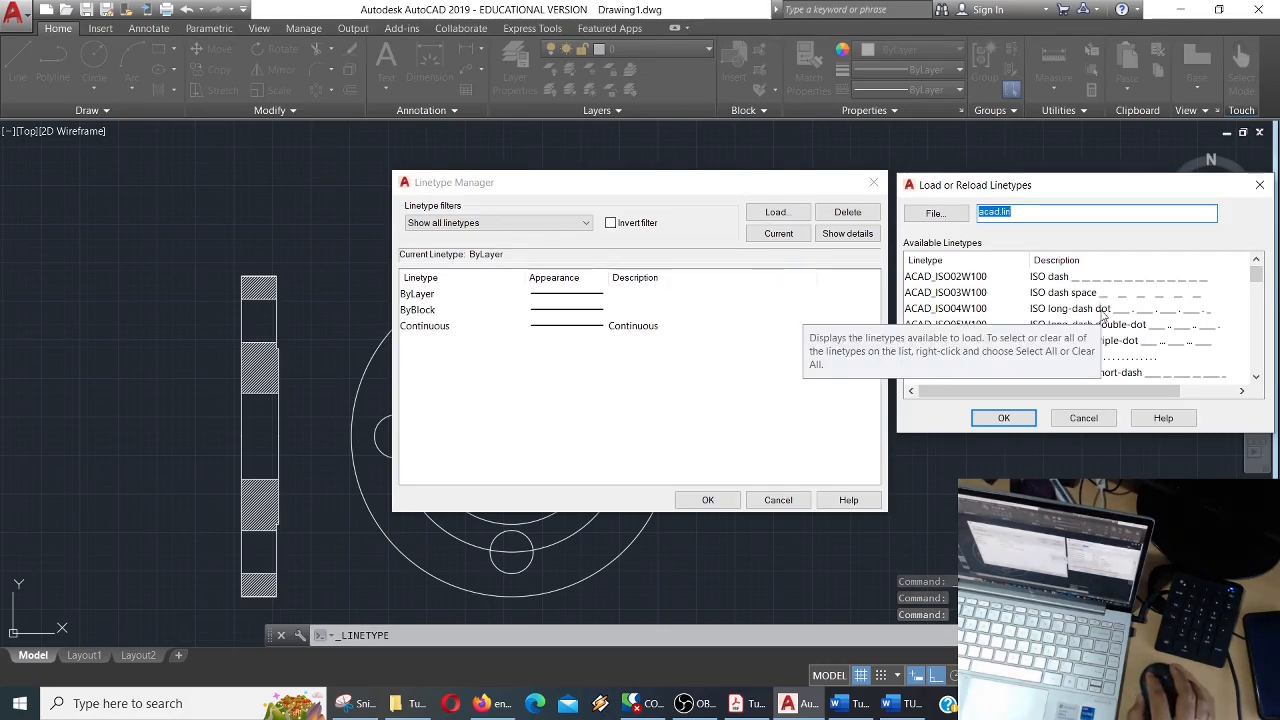
scroll(1123, 328, "down", 7)
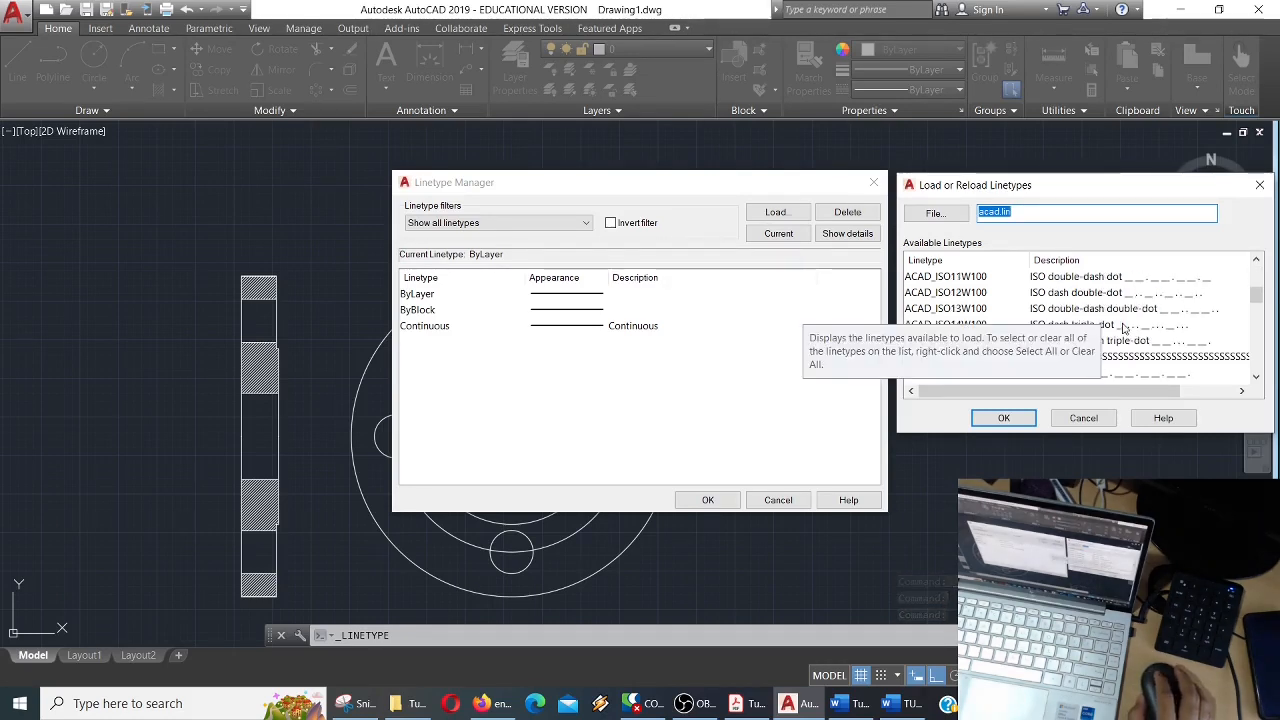
scroll(1123, 328, "up", 5)
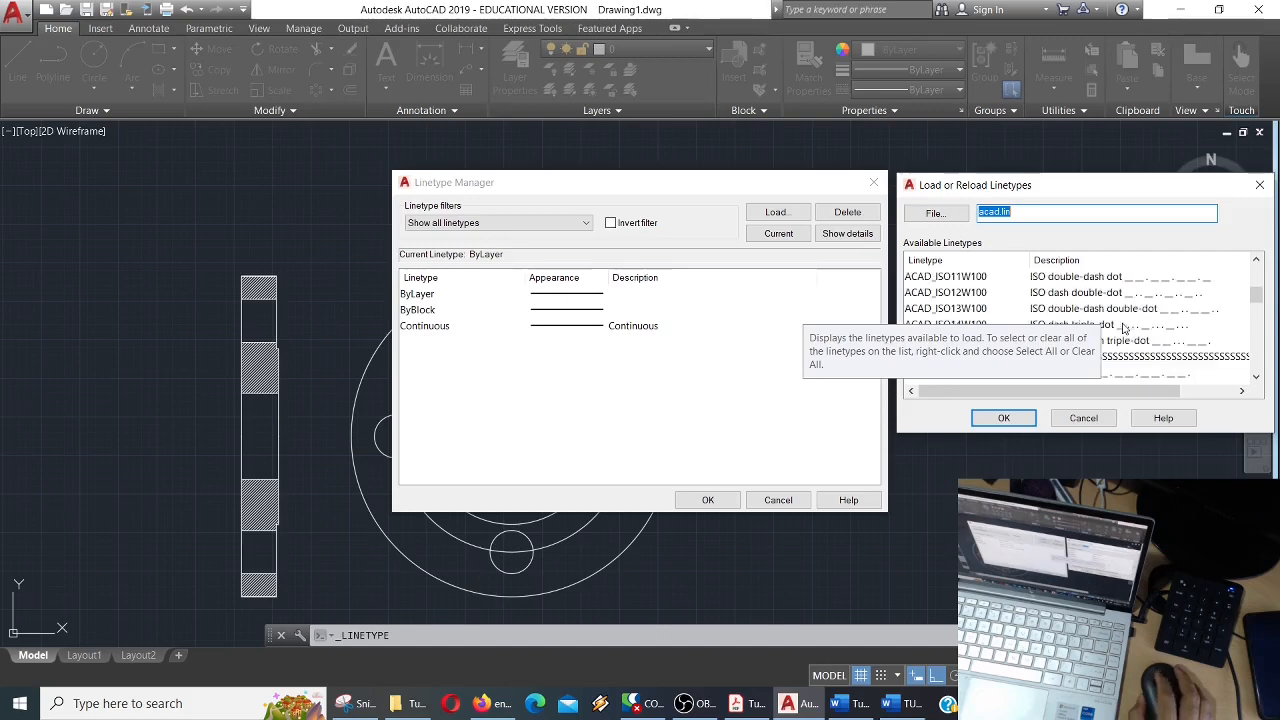
scroll(1139, 317, "up", 1)
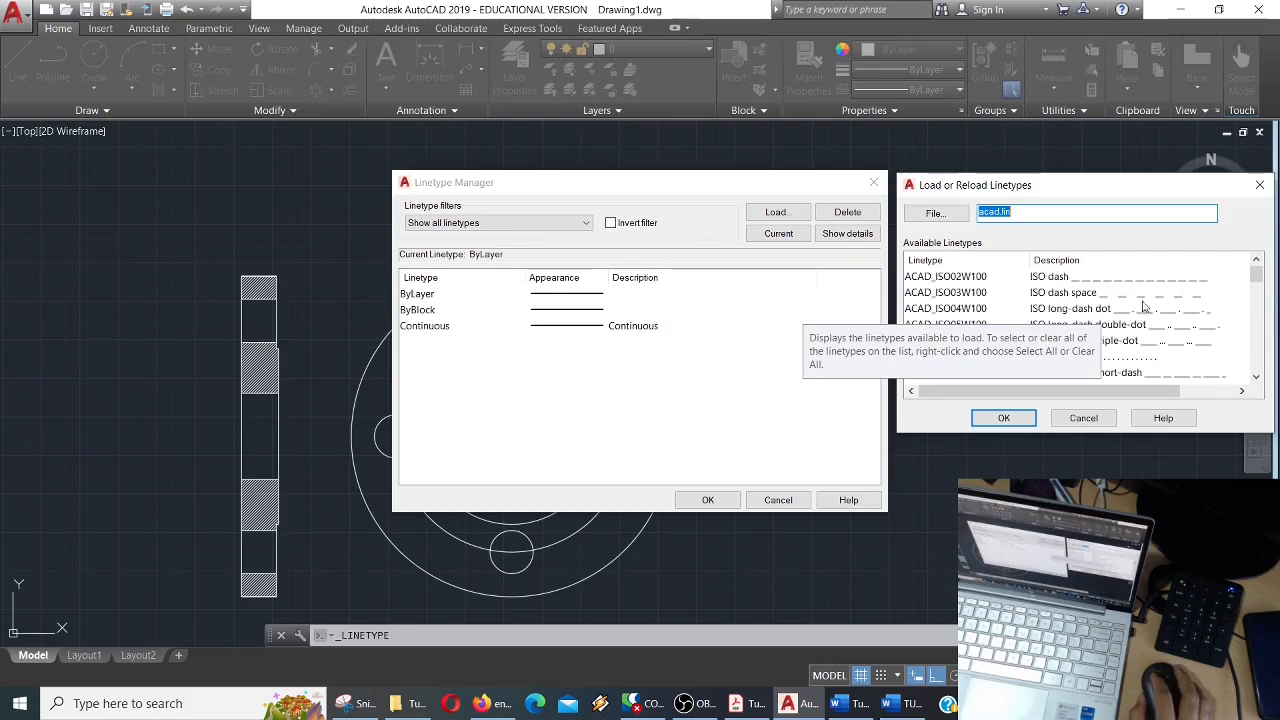
left_click(1142, 310)
left_click(1004, 418)
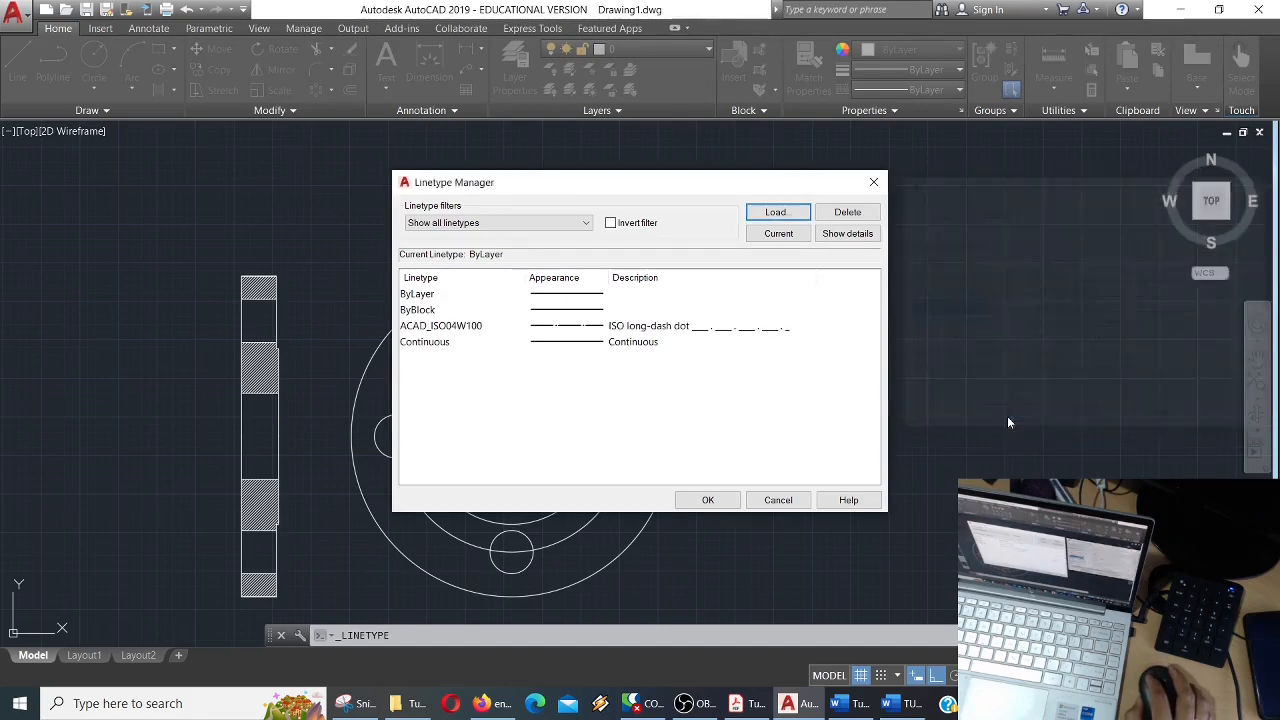
left_click(737, 327)
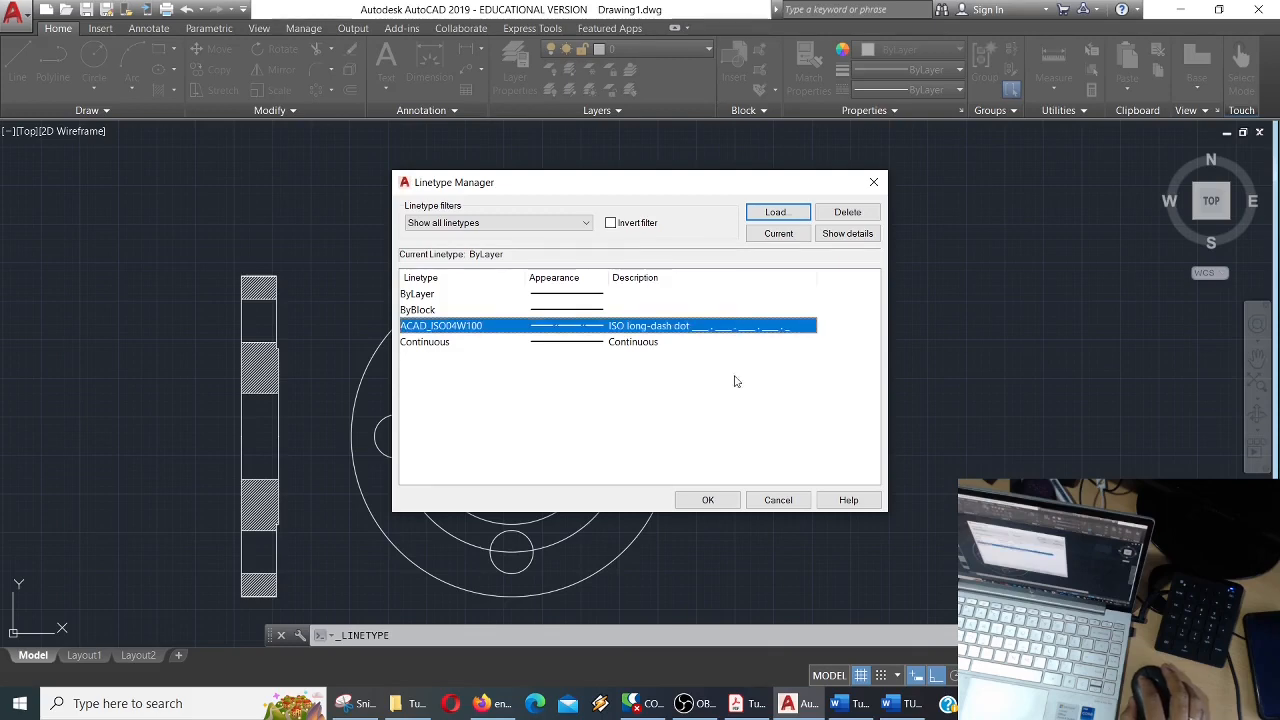
left_click(717, 500)
Apply the ACAD_ISO04W100 linetype to the bolt circle running through the four hole centres.
left_click(581, 344)
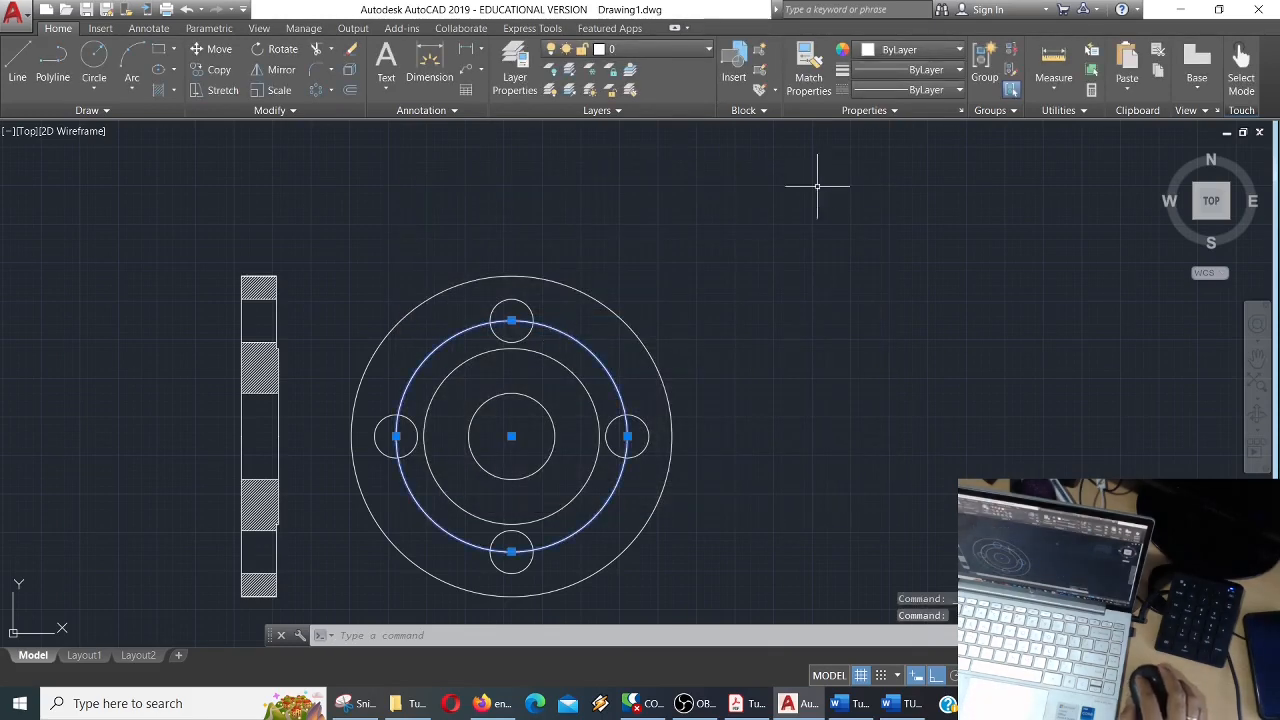
left_click(920, 90)
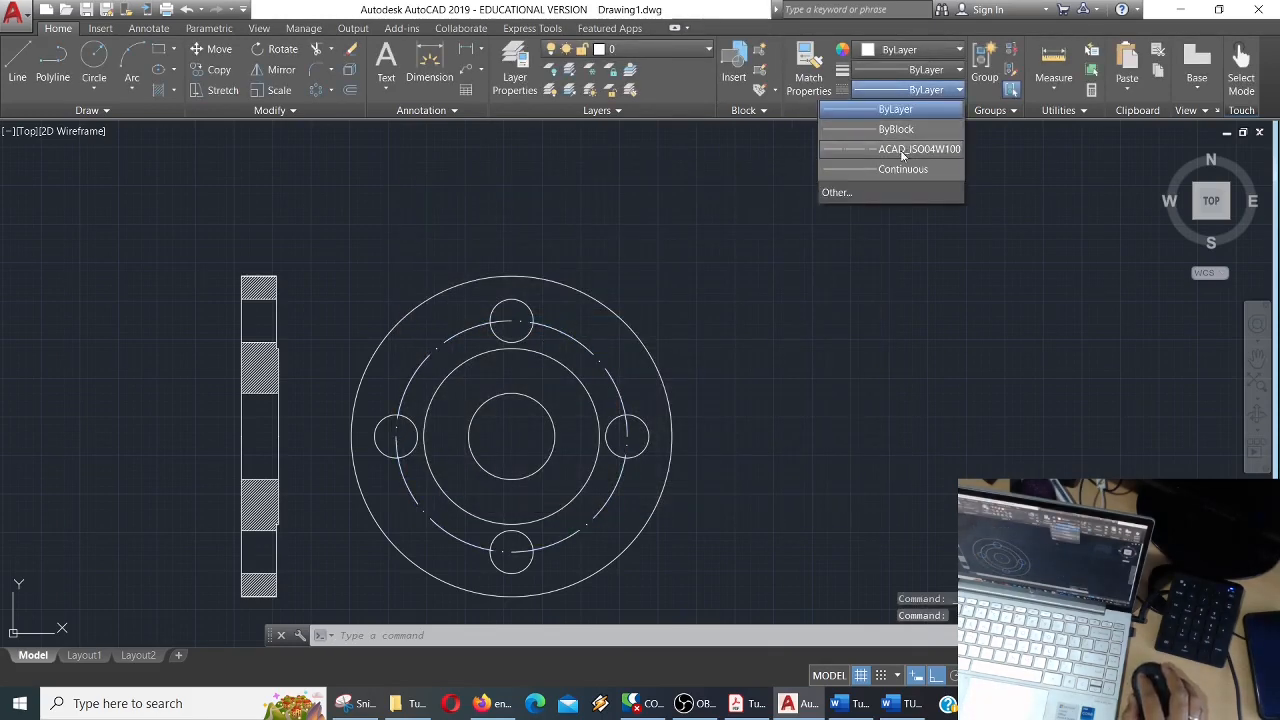
left_click(895, 145)
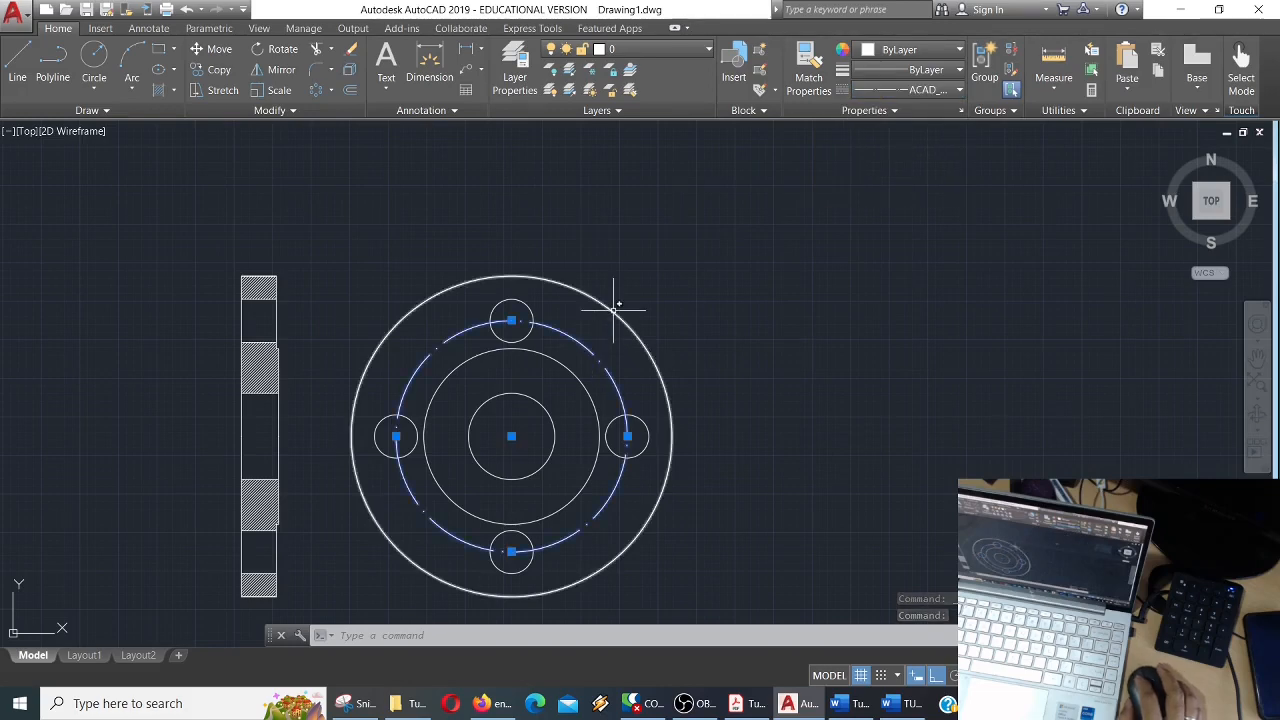
key("Escape")
Draw a horizontal line from the centre of the upper bolt hole across the side view, ending beyond its outer face.
scroll(640, 300, "down", 4)
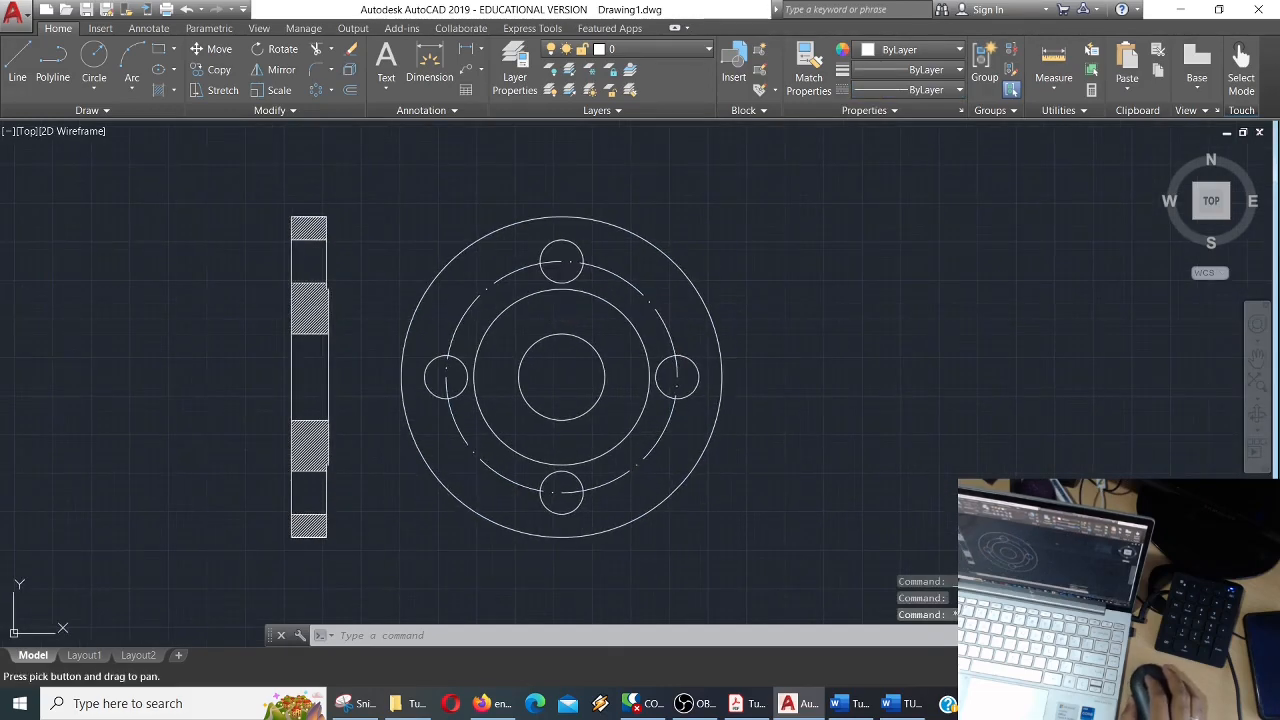
scroll(650, 295, "down", 6)
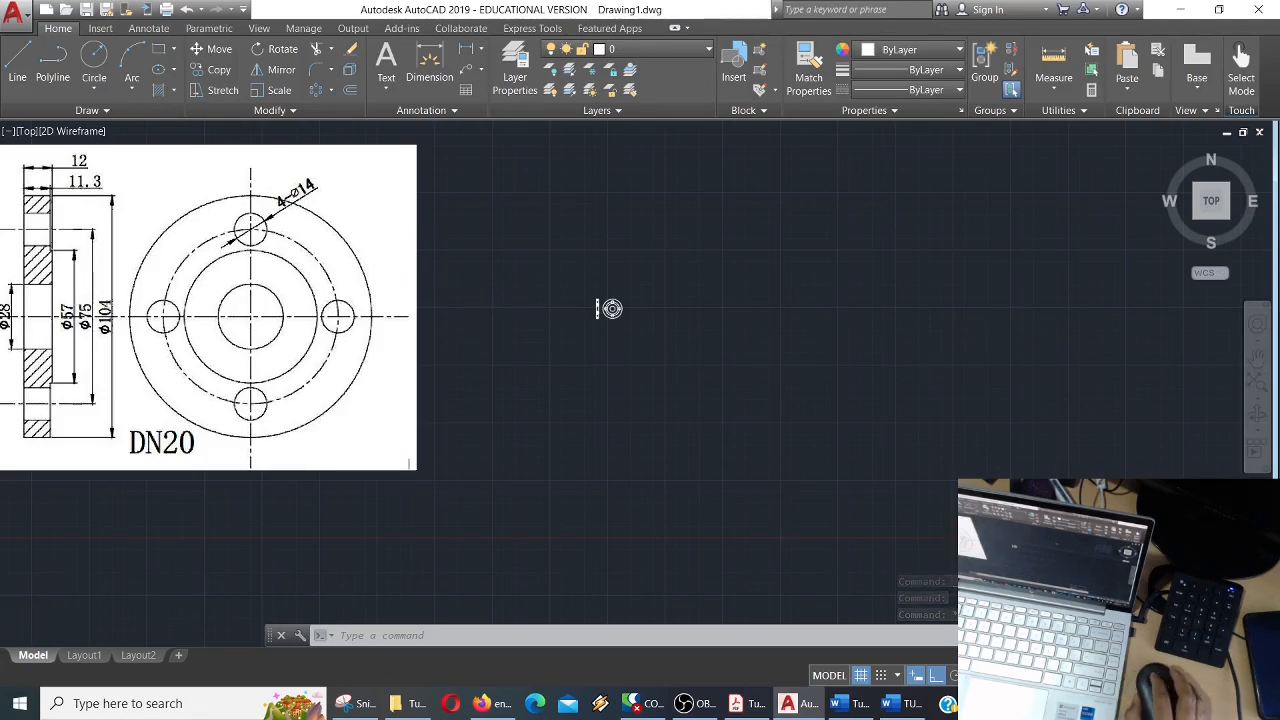
scroll(656, 351, "down", 5)
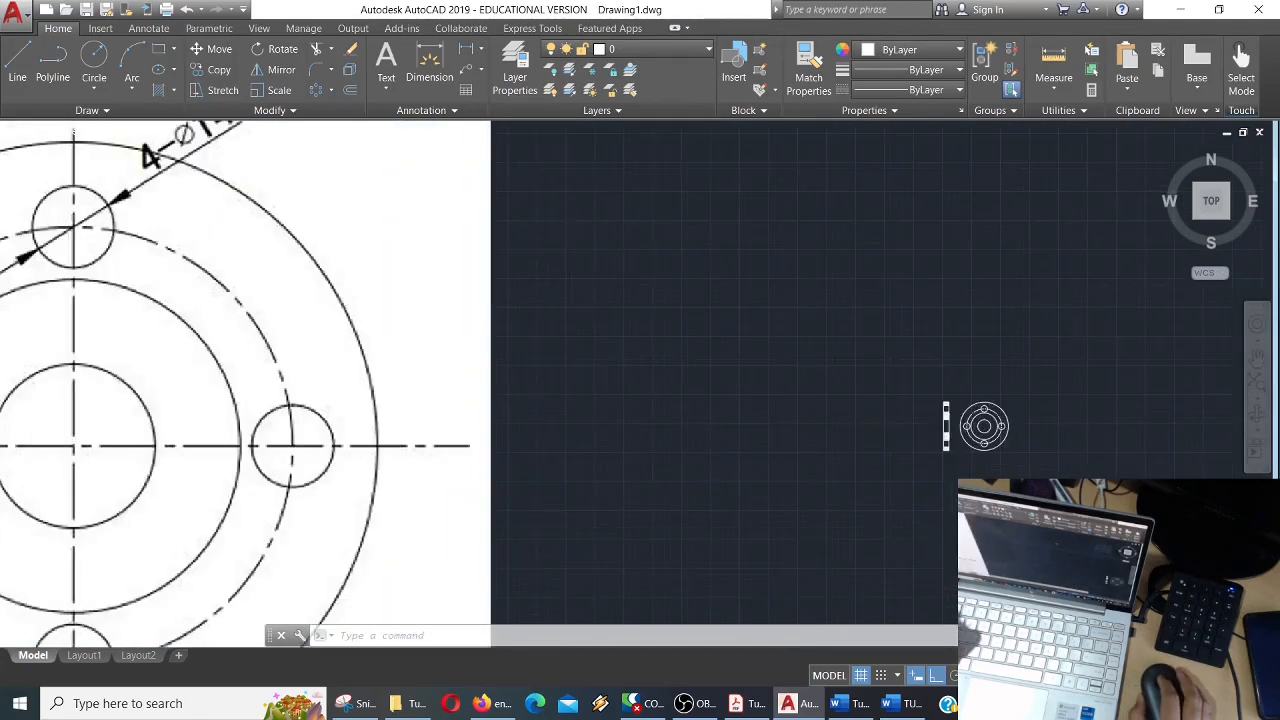
middle_click_drag(797, 394, 502, 387)
scroll(520, 390, "up", 5)
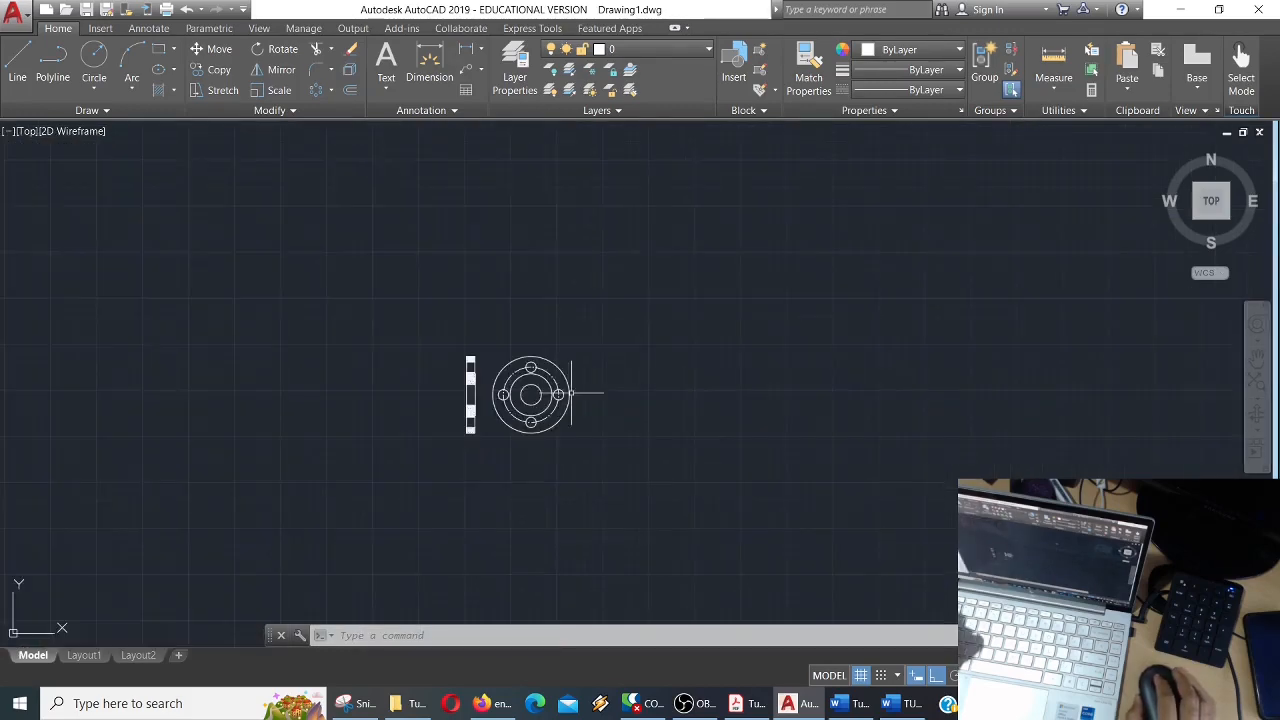
type("l")
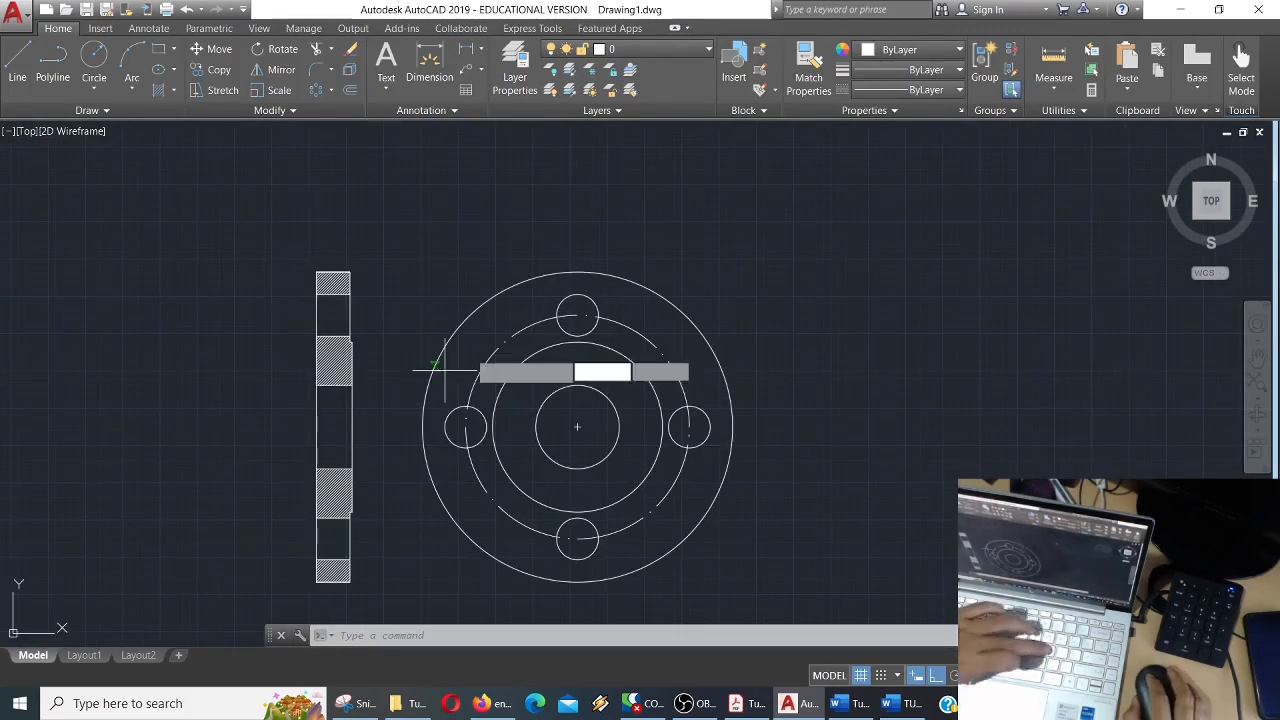
key("Return")
left_click(577, 316)
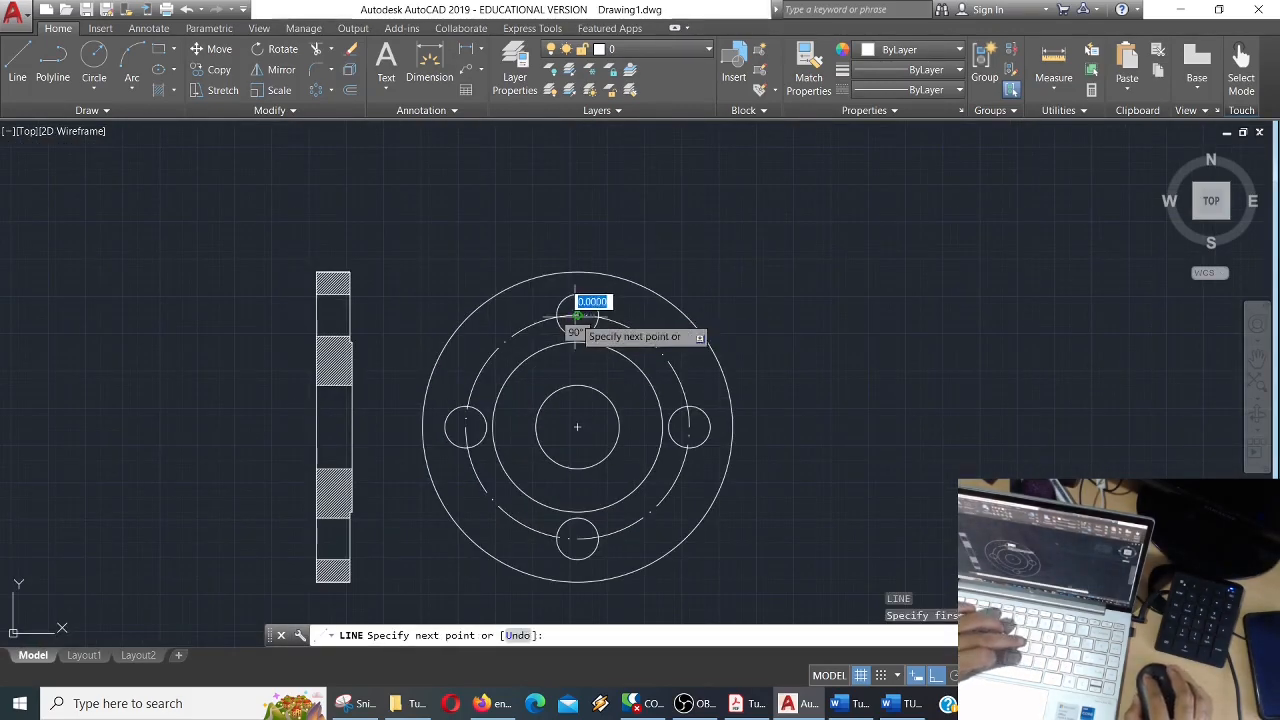
left_click(253, 316)
key("Return")
scroll(421, 297, "up", 2)
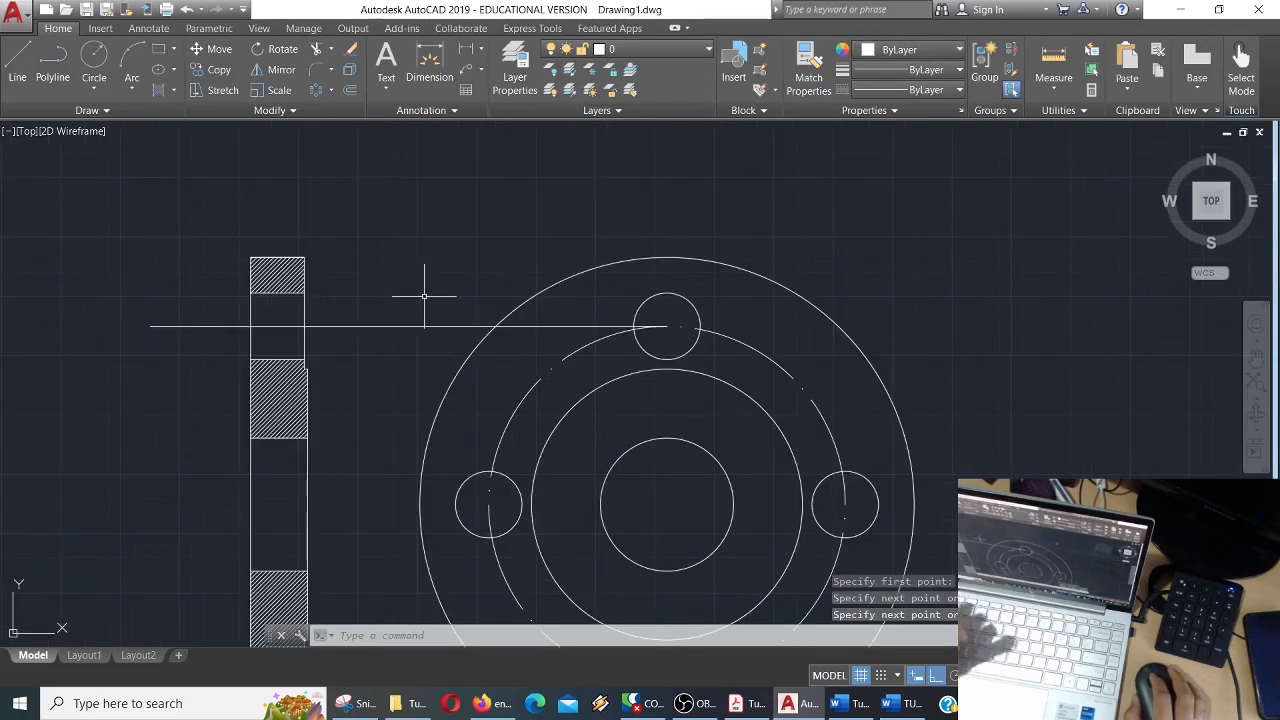
Shorten the new horizontal line at both ends to extend slightly past the side view, and set its linetype to ACAD_ISO04W100.
left_click(419, 325)
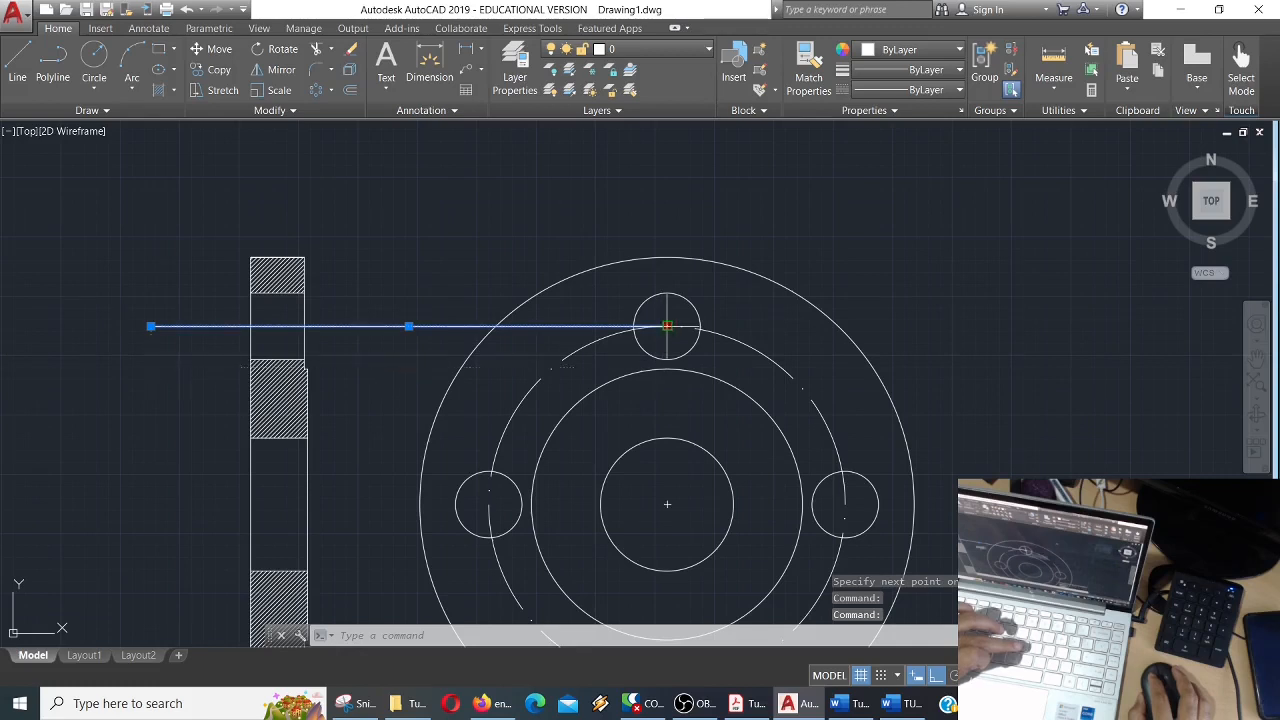
left_click(667, 325)
left_click(408, 326)
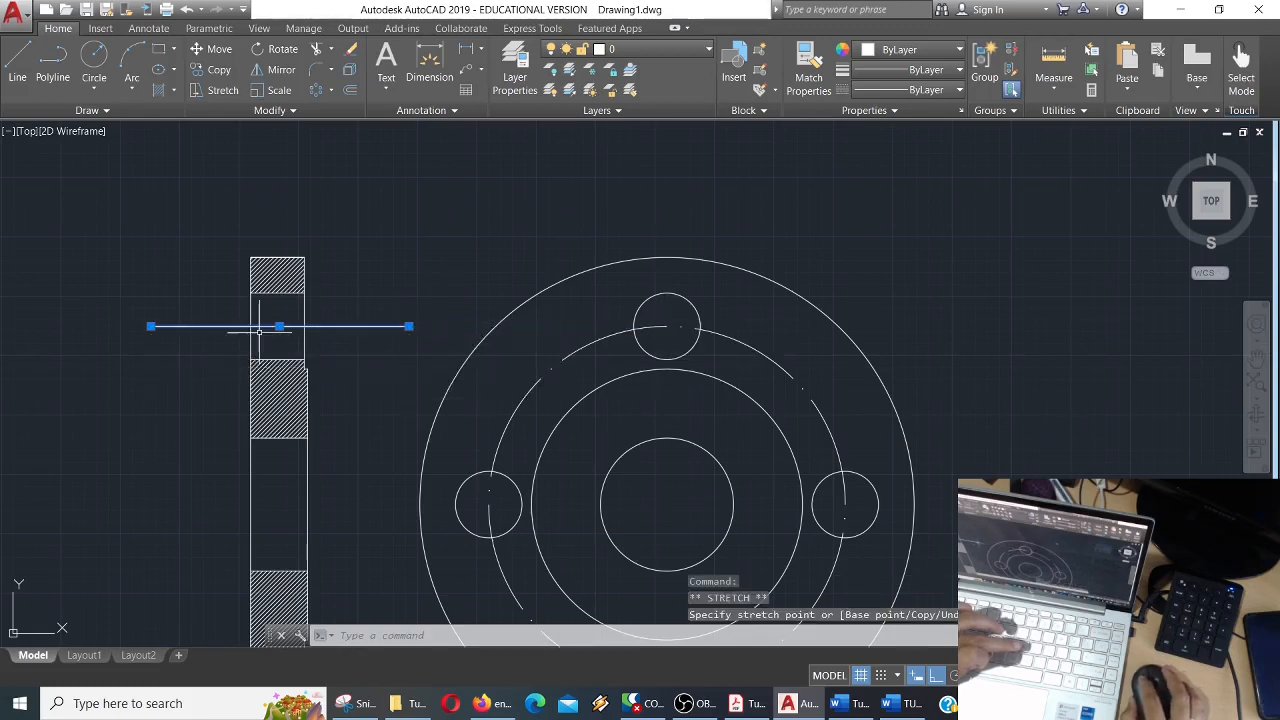
left_click(150, 326)
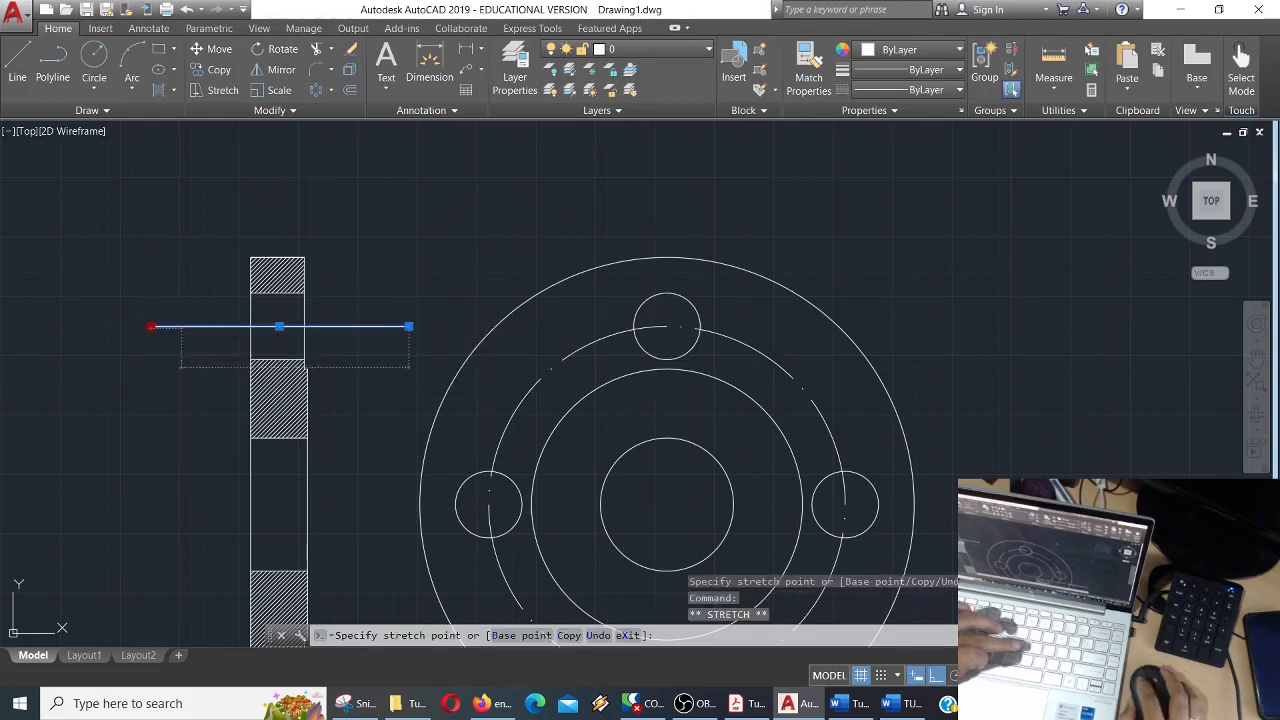
left_click(181, 326)
left_click(938, 90)
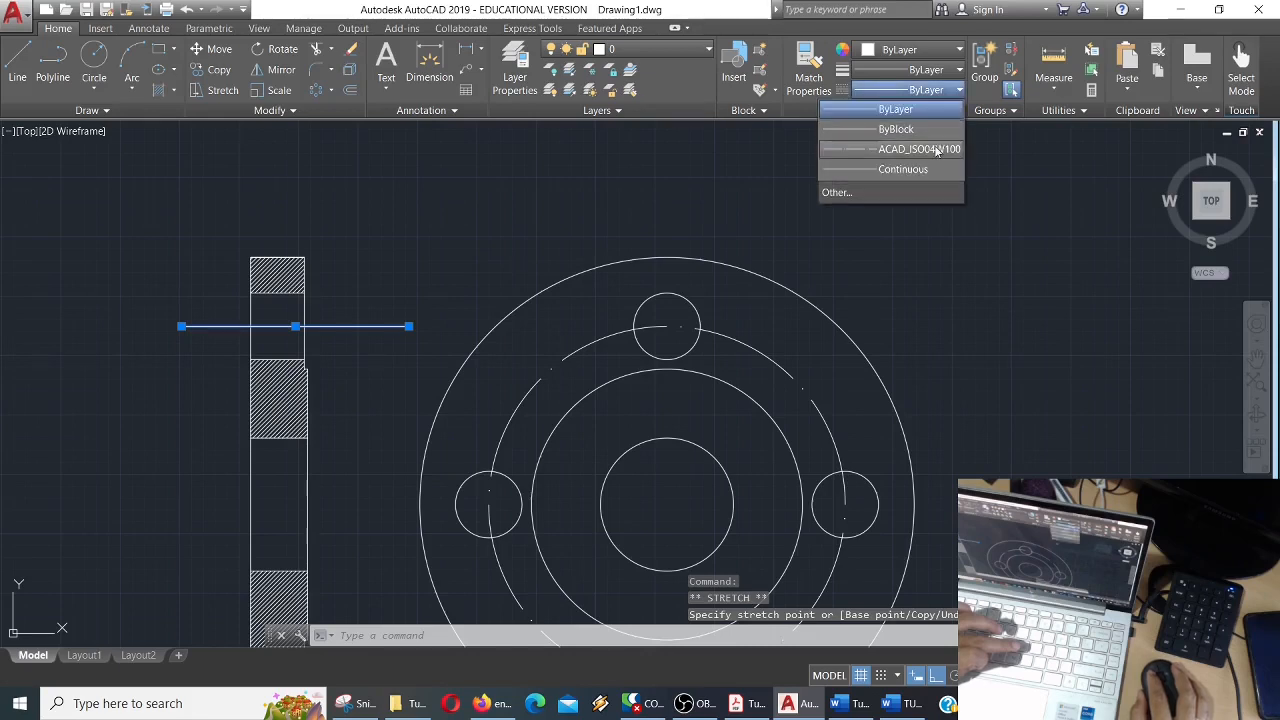
left_click(936, 152)
Mirror the side view's upper bolt-hole centreline about the flange's horizontal centre axis, keeping the source line.
left_click(423, 284)
left_click(380, 362)
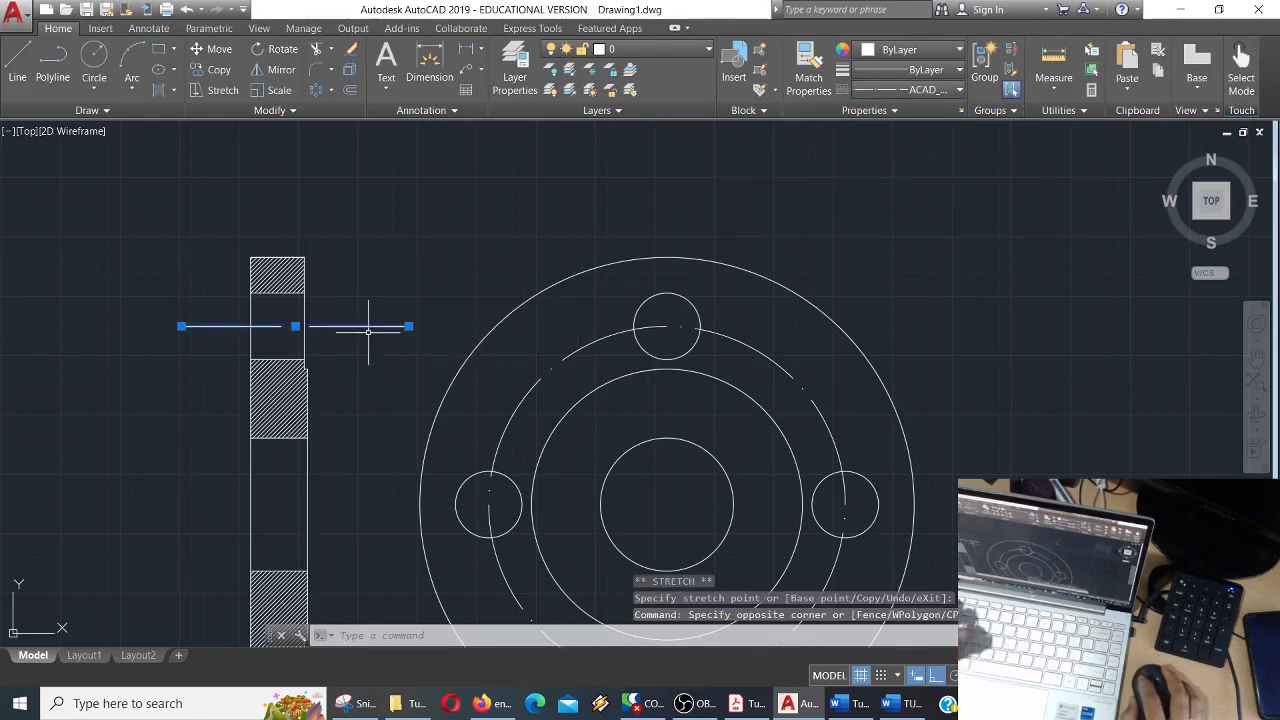
type("mi")
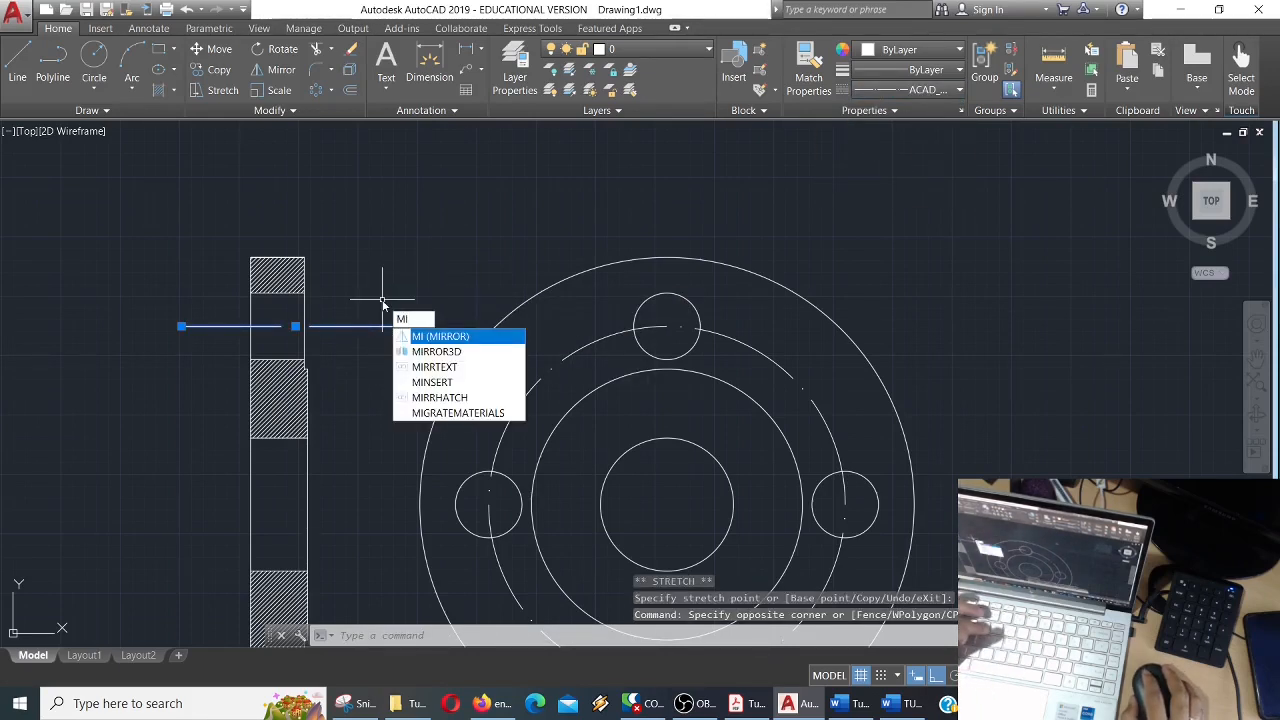
key("Return")
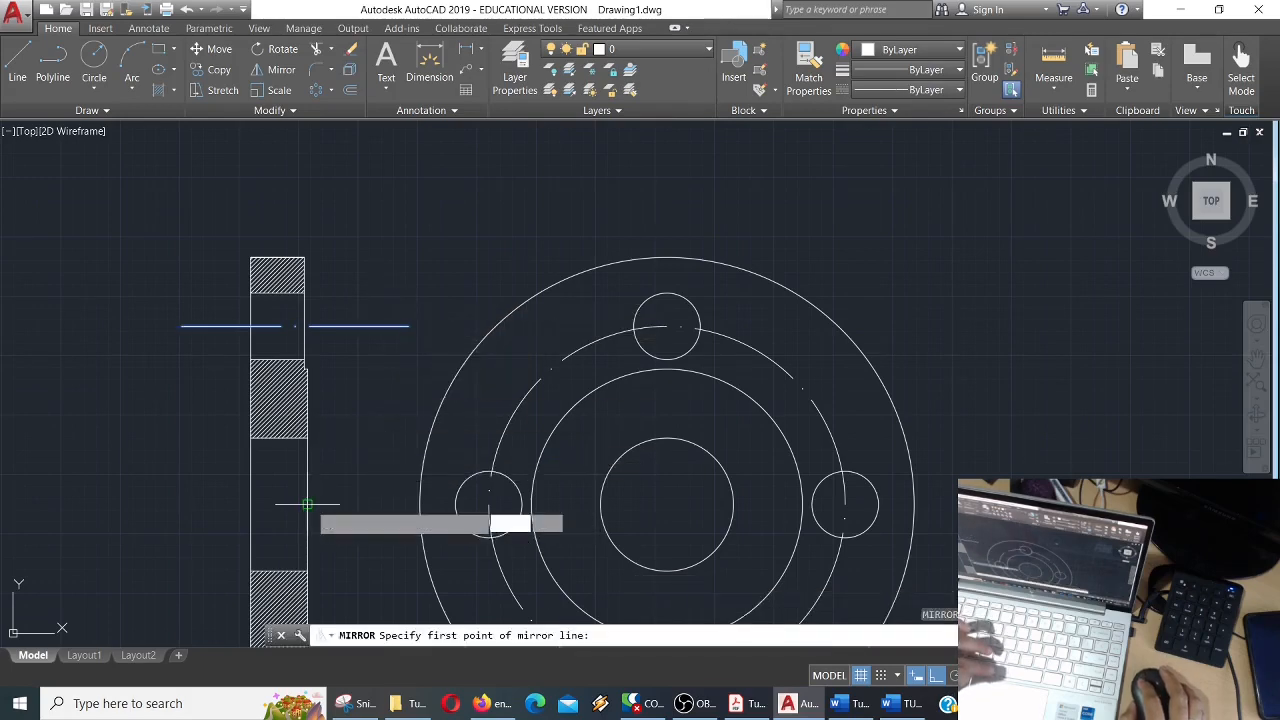
left_click(307, 505)
scroll(371, 492, "down", 5)
left_click(370, 492)
key("Return")
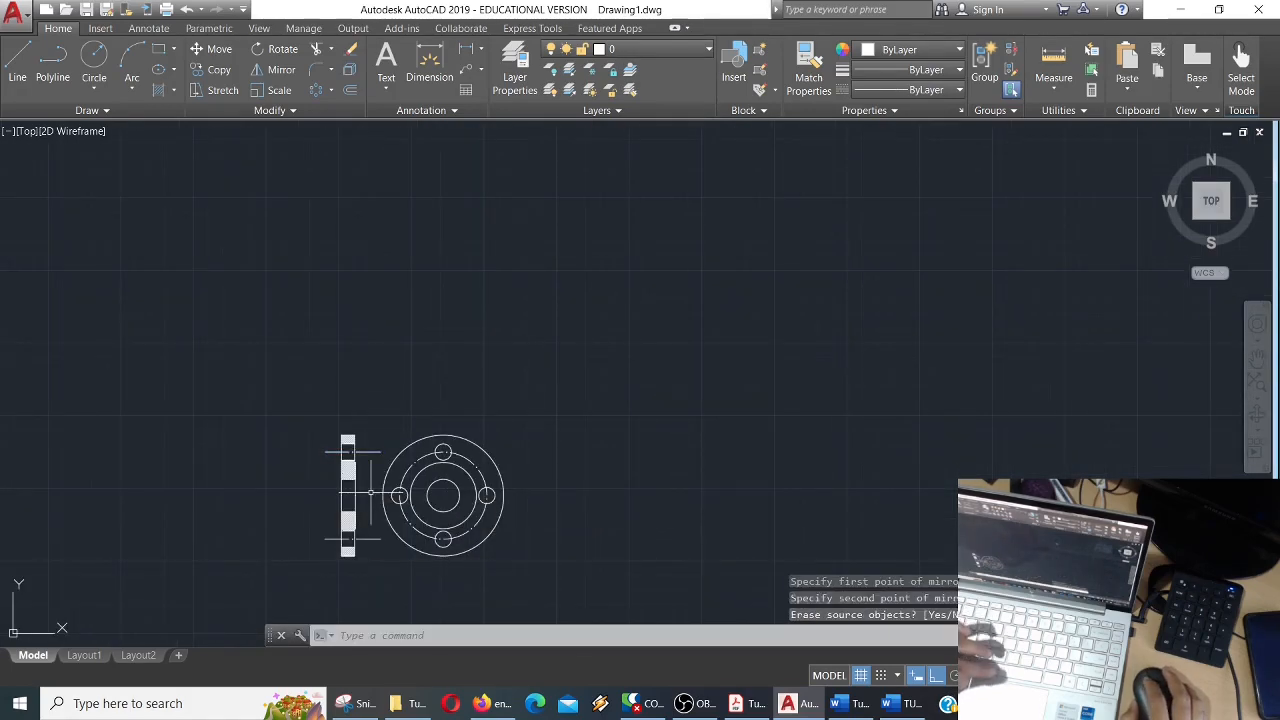
Add a vertical linear dimension to the bore height in the side view, placed between the side and front views.
scroll(327, 496, "down", 3)
middle_click_drag(298, 471, 655, 392)
scroll(554, 403, "down", 2)
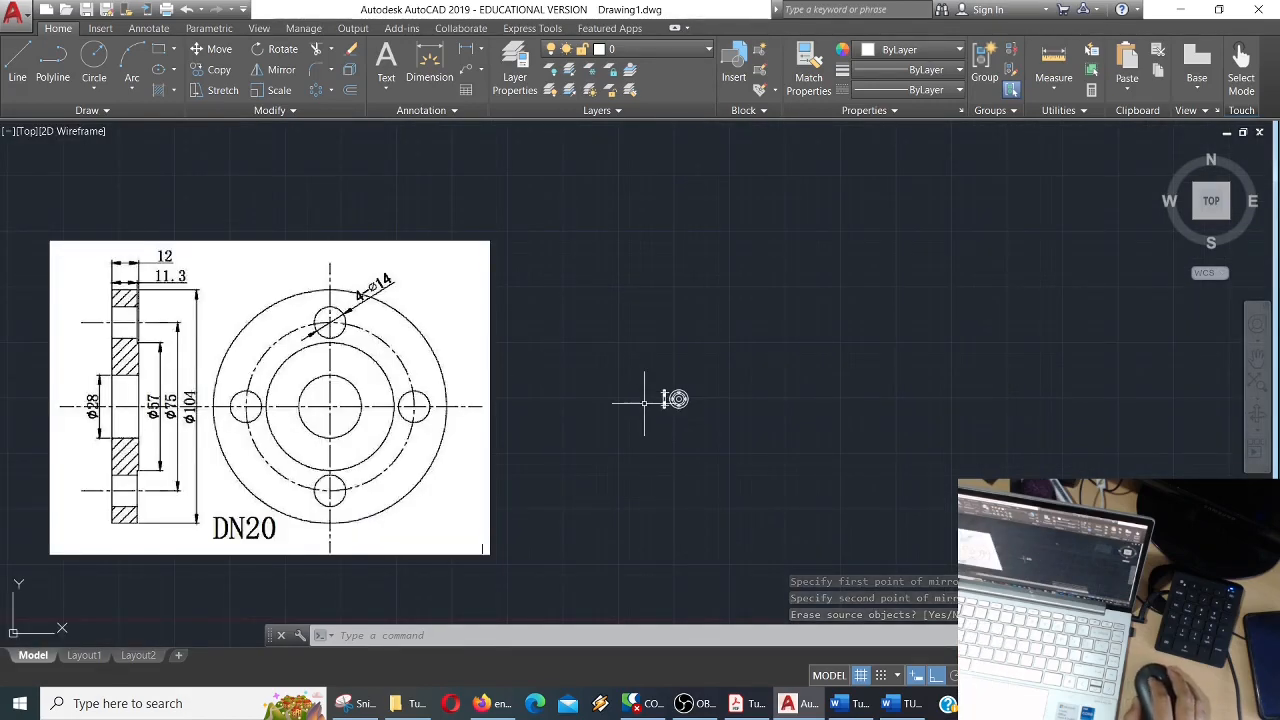
scroll(676, 399, "up", 3)
scroll(655, 388, "up", 9)
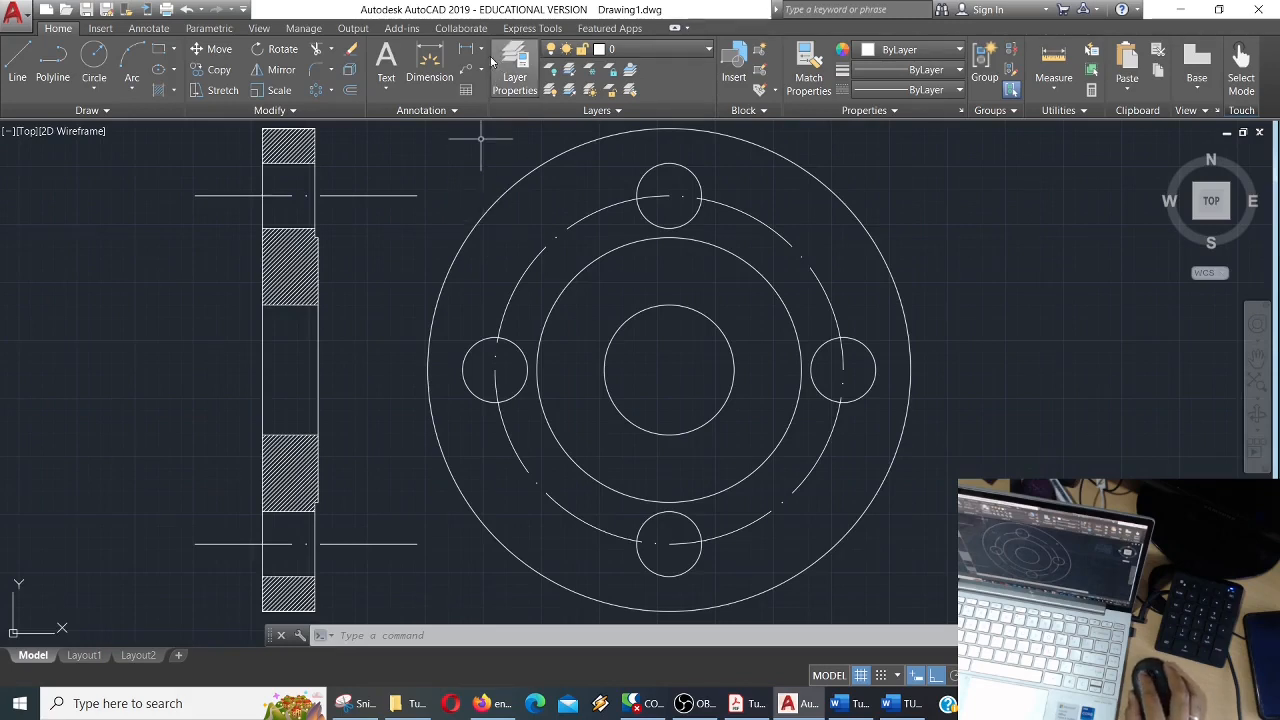
left_click(481, 49)
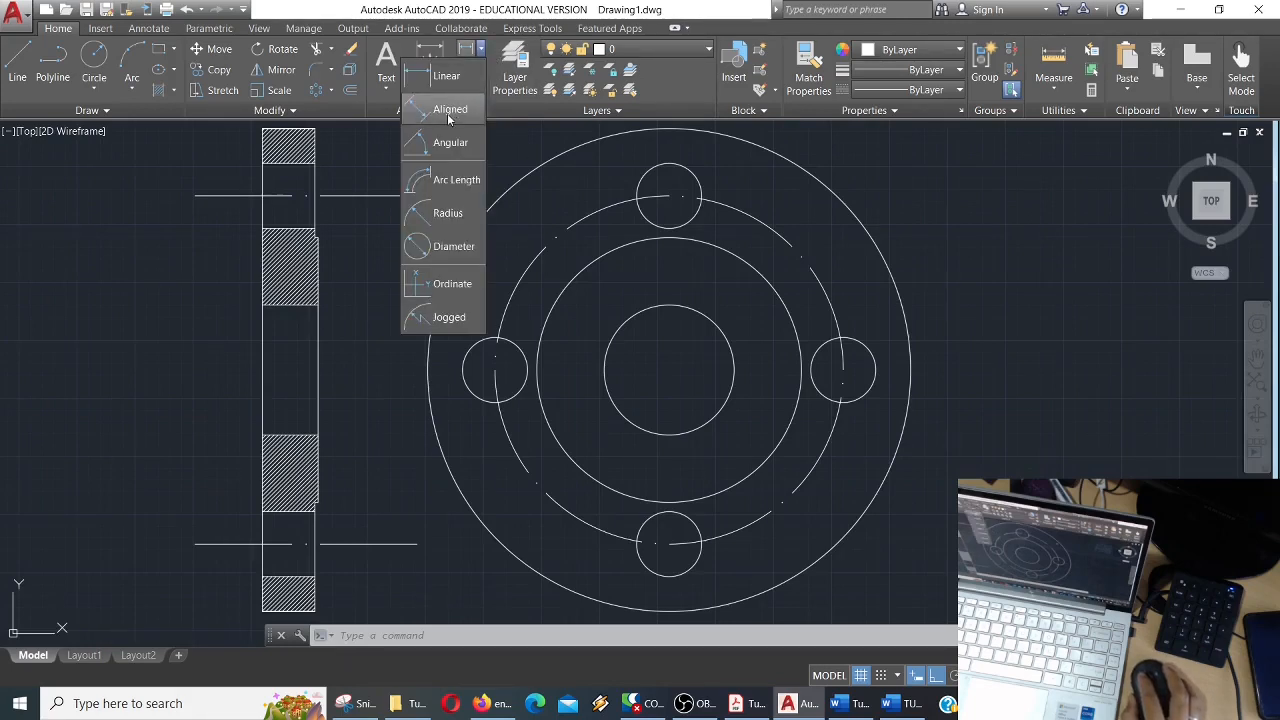
left_click(447, 76)
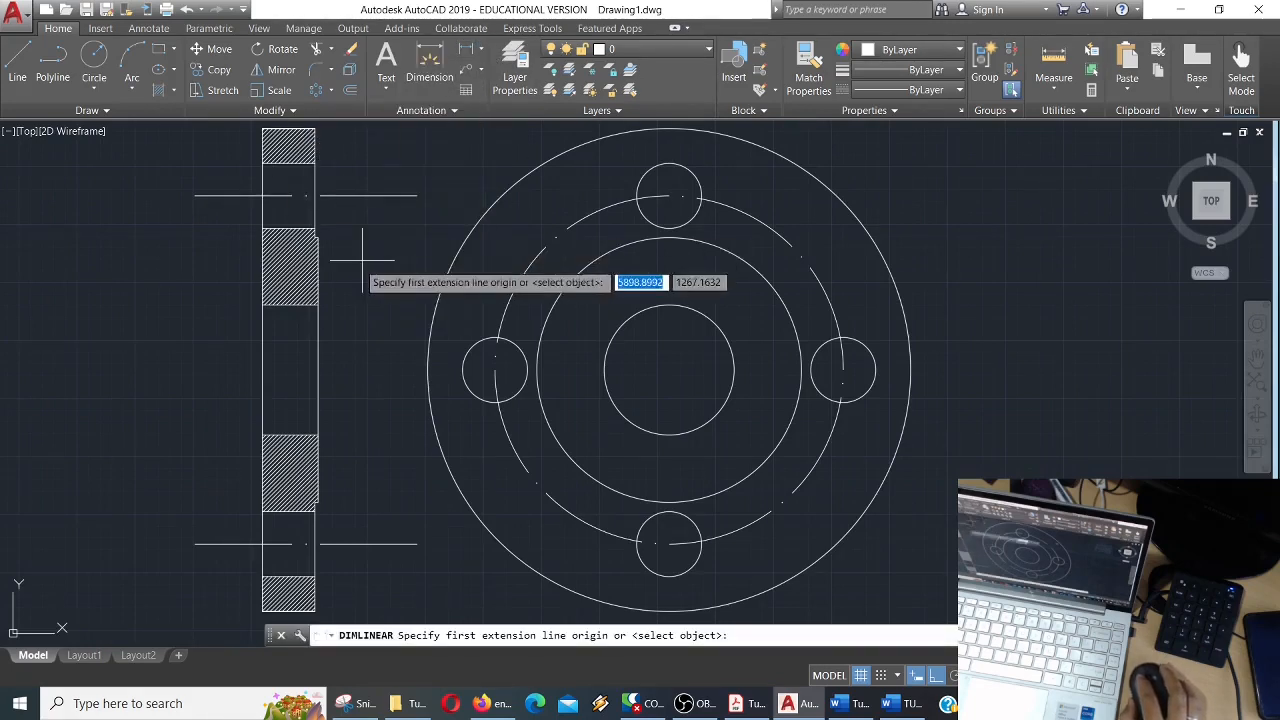
left_click(318, 305)
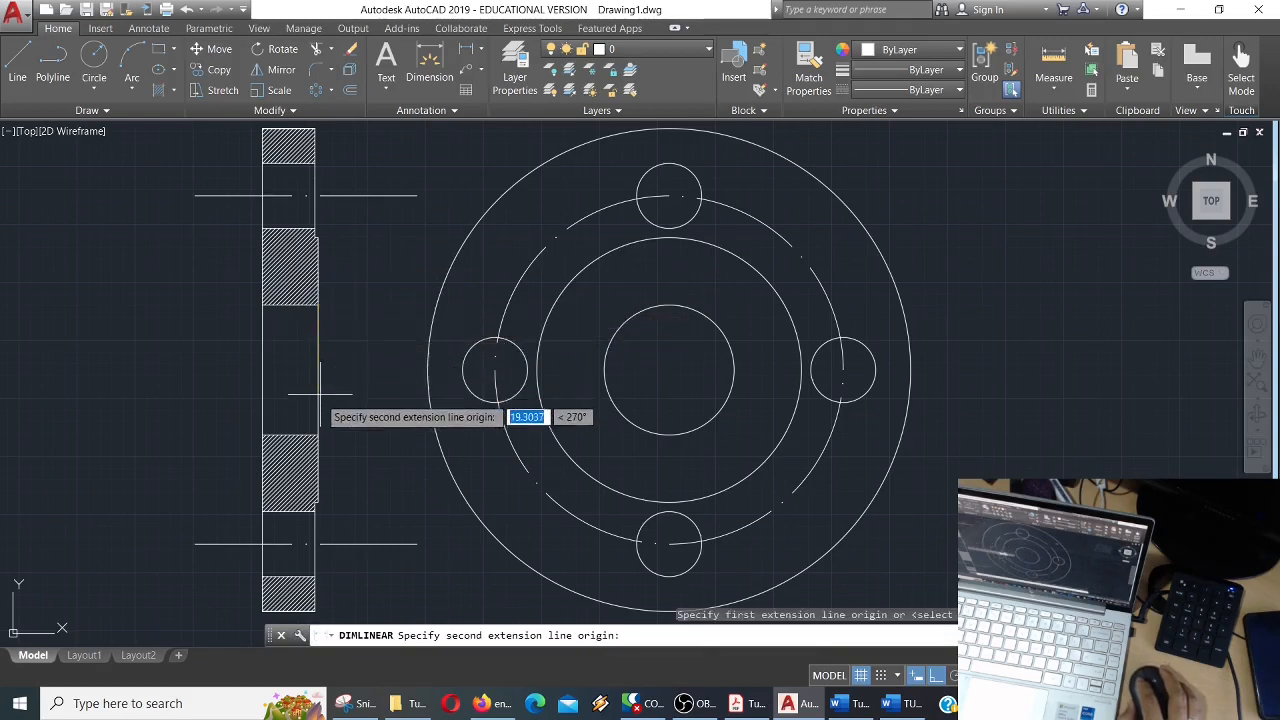
left_click(319, 430)
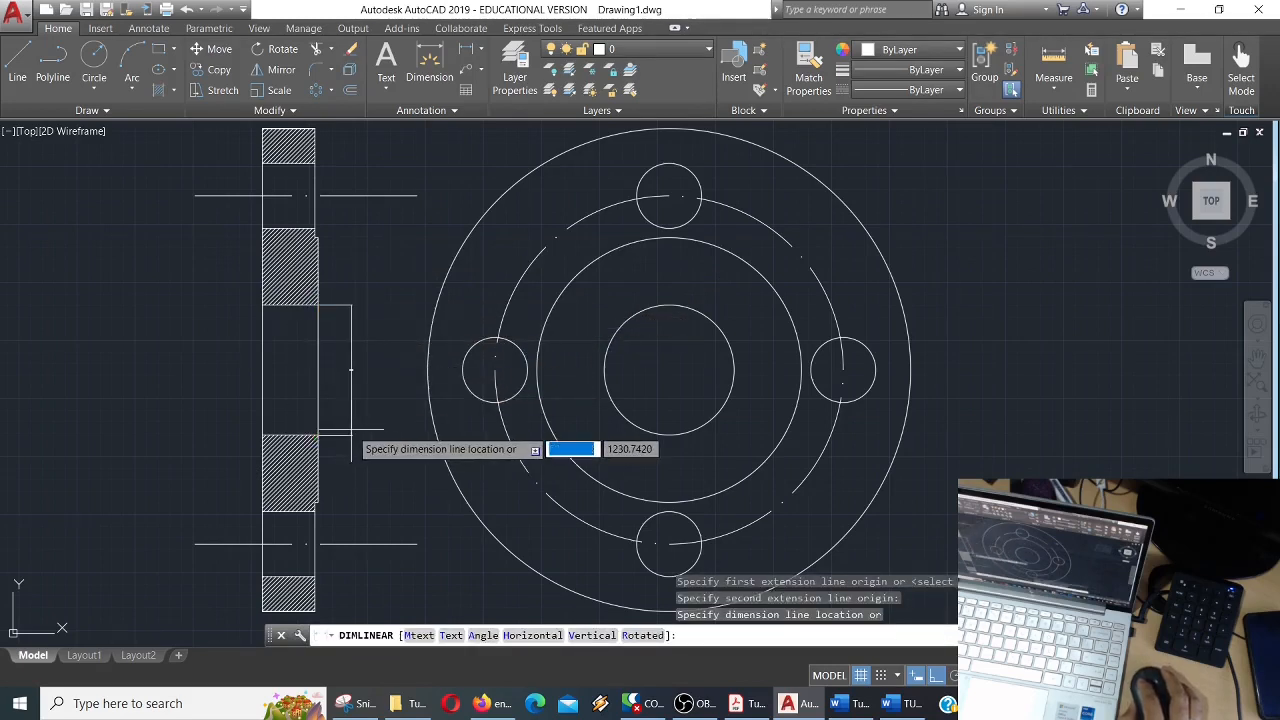
left_click(351, 428)
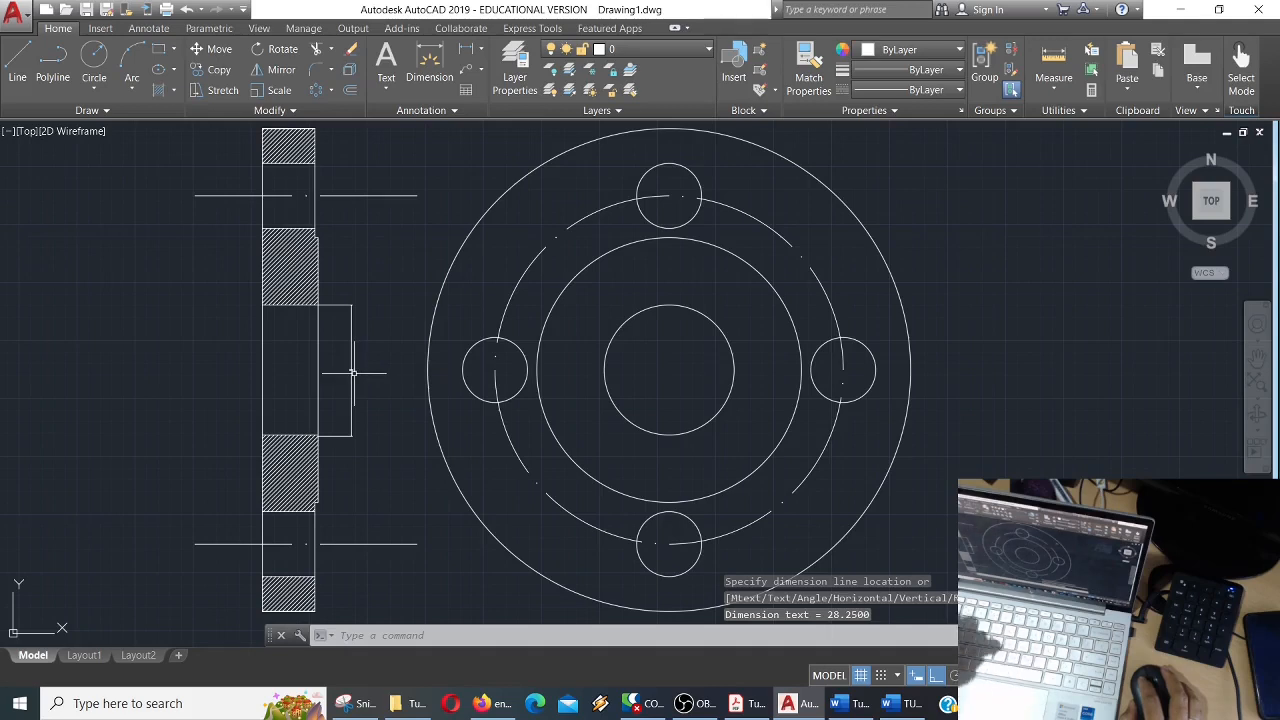
Look through the text and primary units settings of the Standard dimension style and close the style manager without changes.
type("DIM")
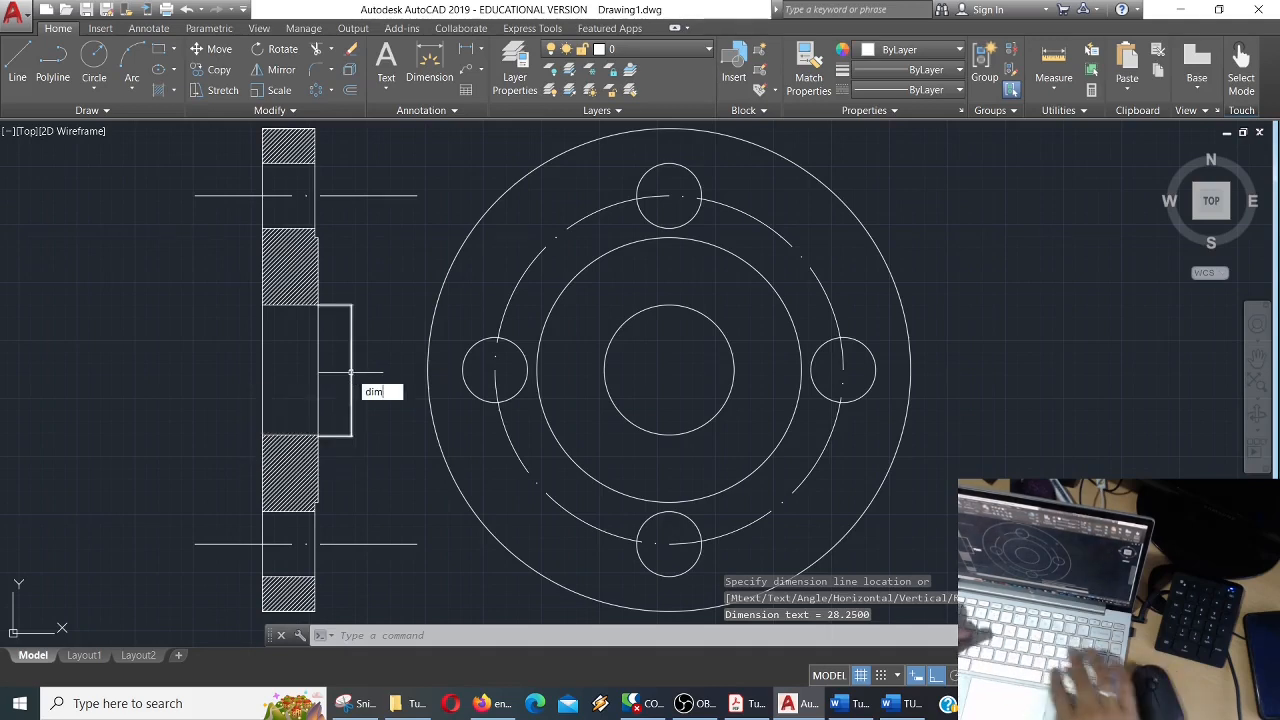
key("Down")
key("Escape")
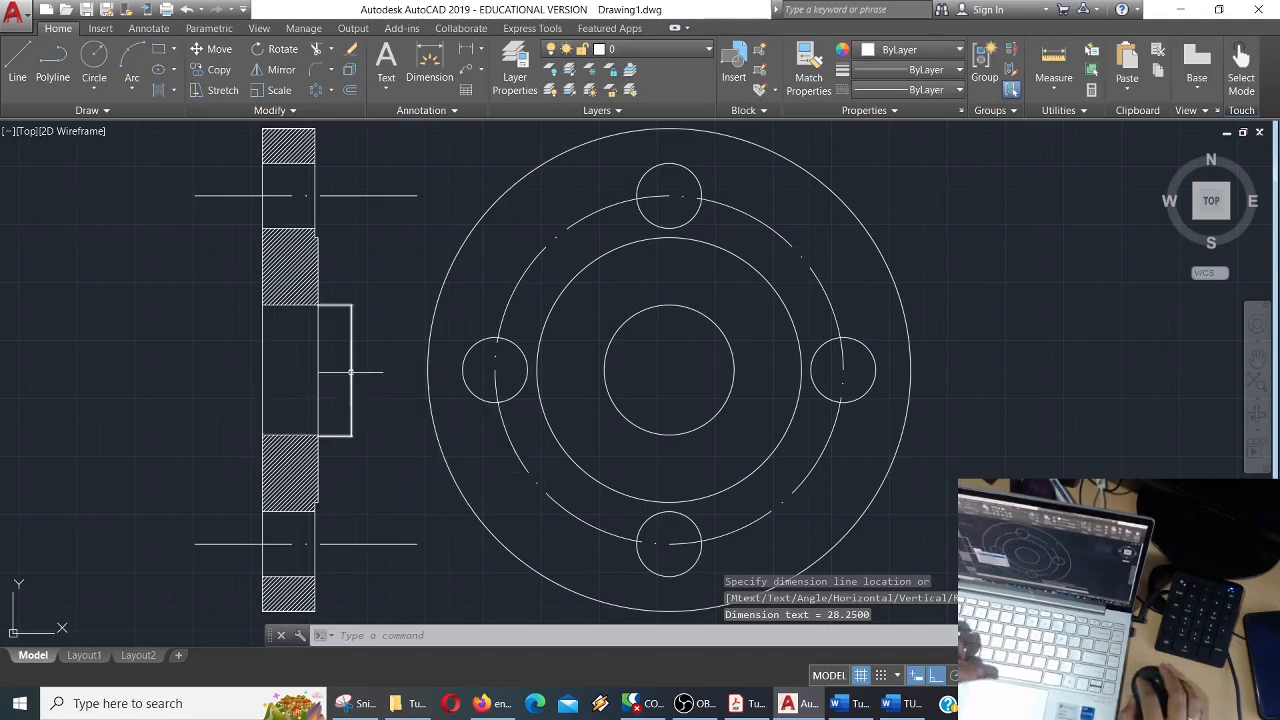
key("Return")
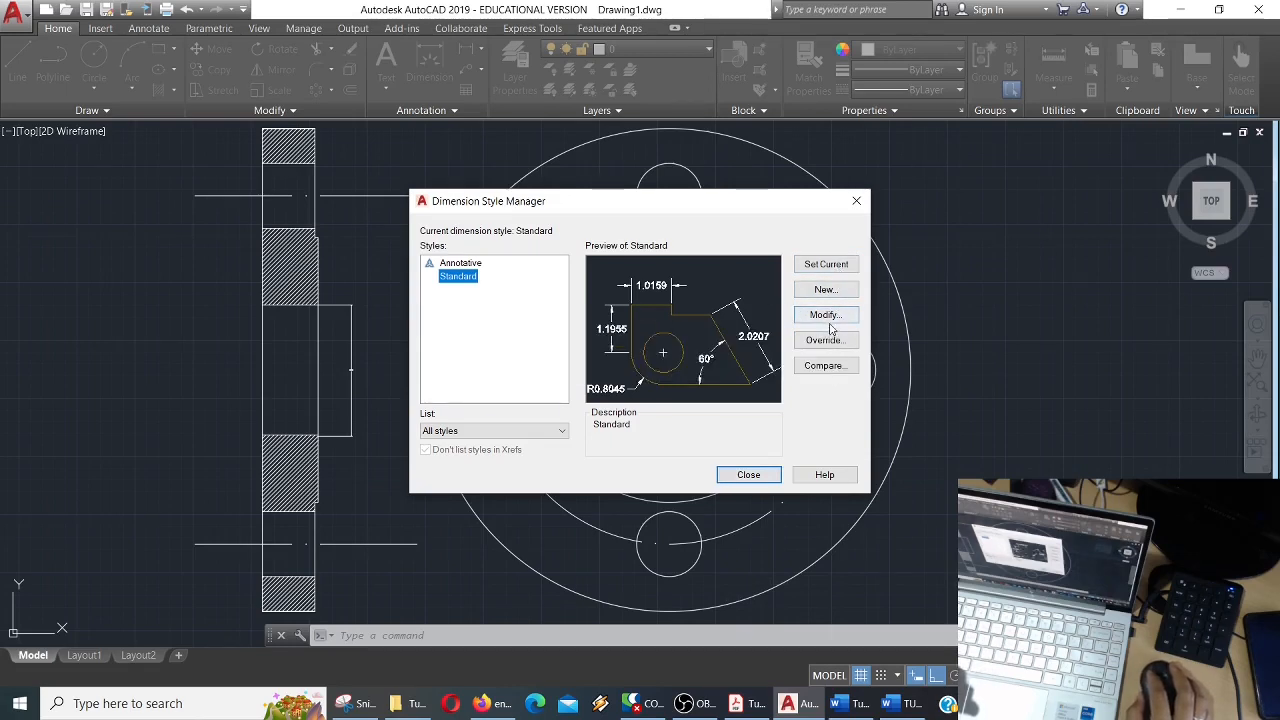
left_click(826, 315)
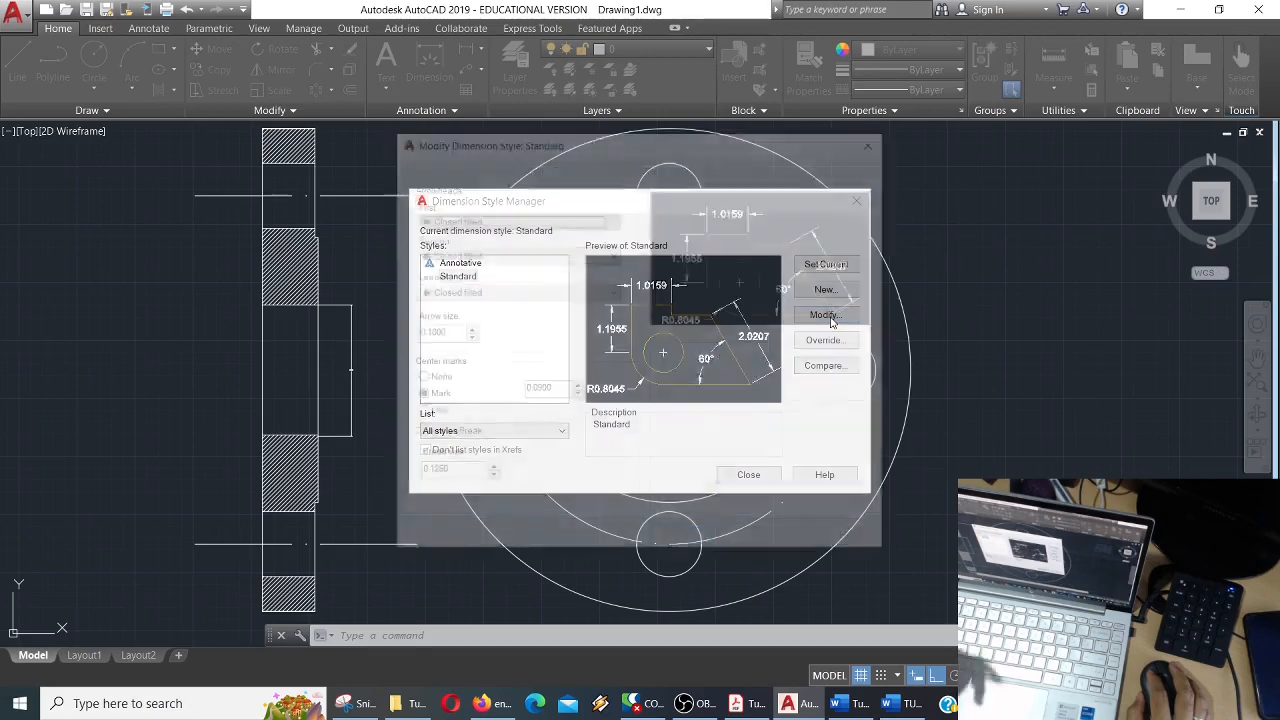
left_click(529, 170)
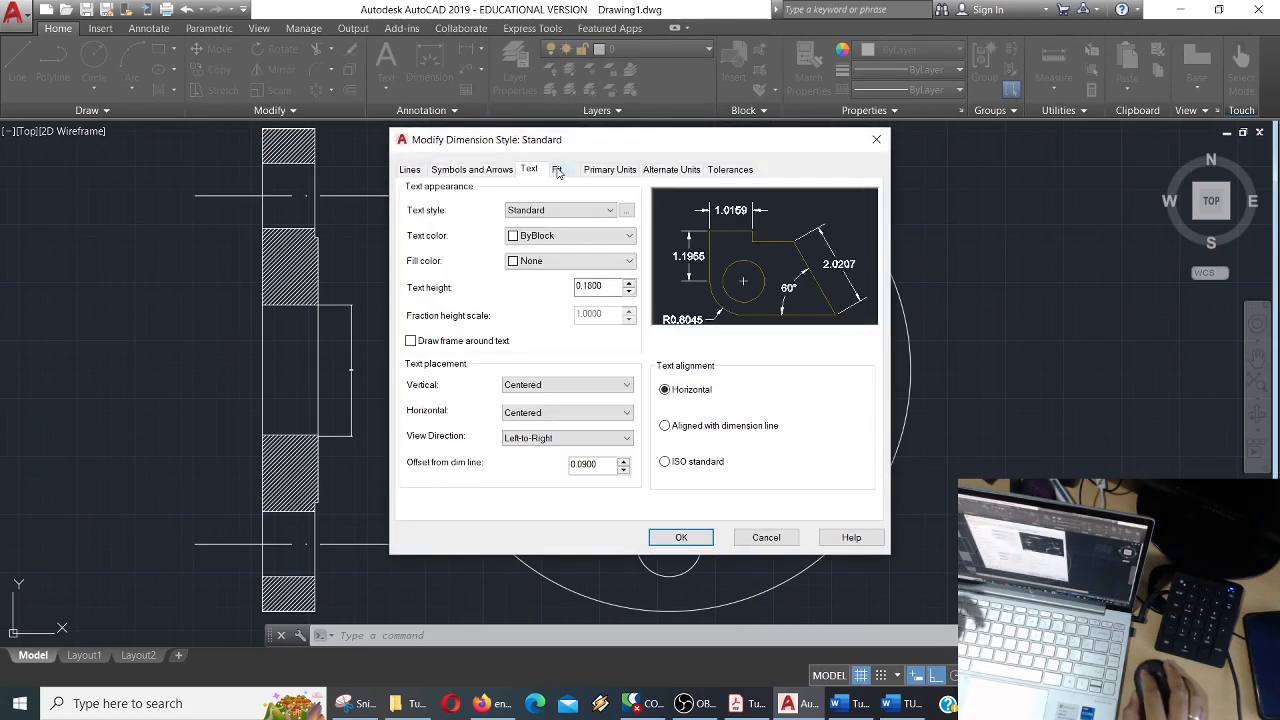
left_click(610, 169)
left_click(877, 141)
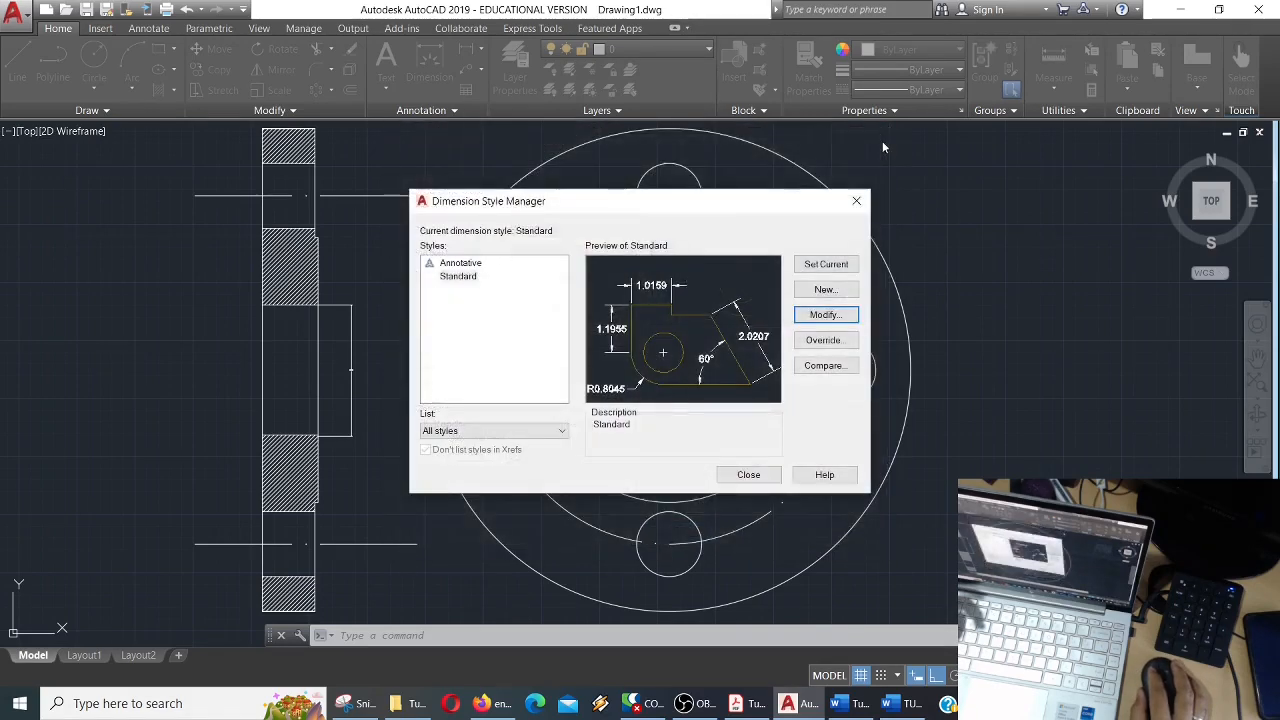
left_click(856, 203)
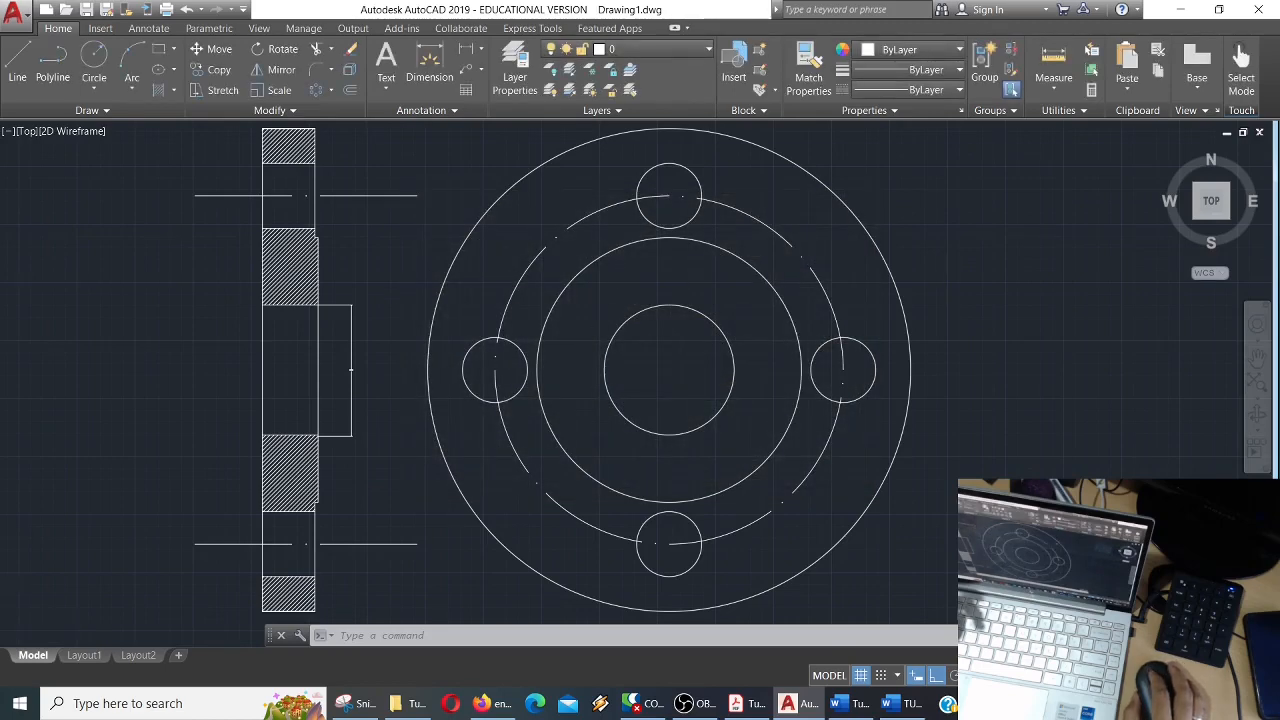
scroll(428, 302, "down", 4)
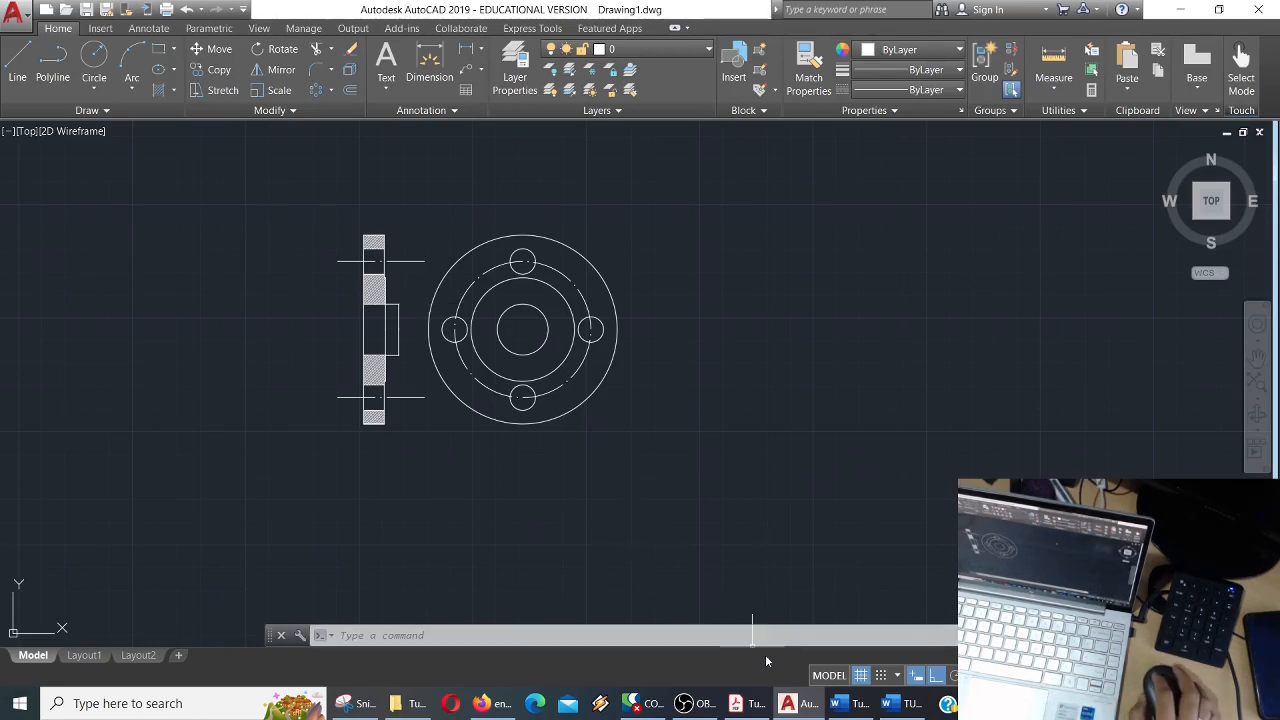
left_click(695, 703)
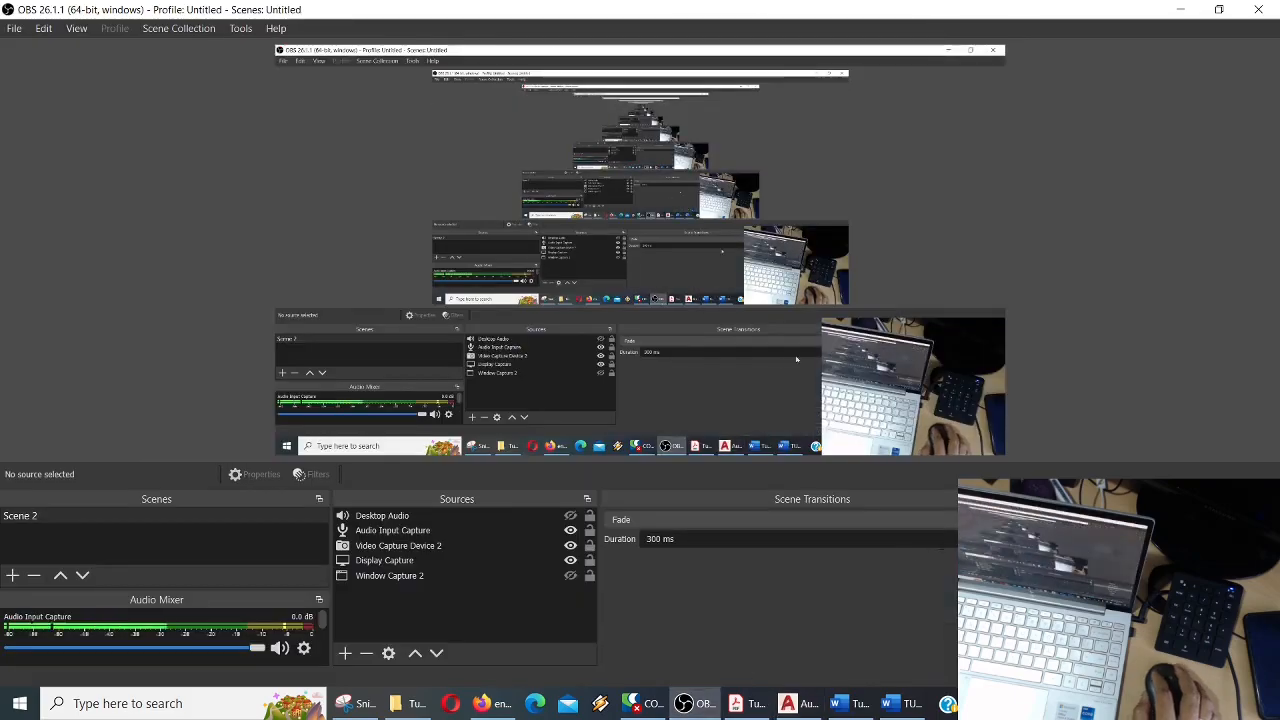